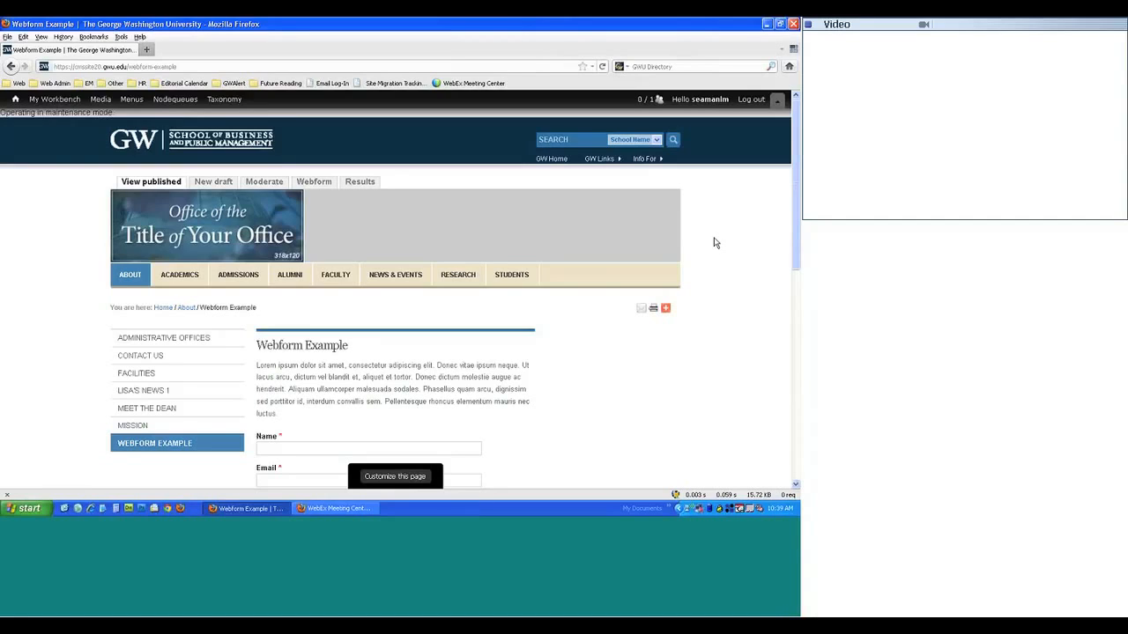
- Scroll through the existing Webform Example page to review its content
scroll(396, 299, down, 3)
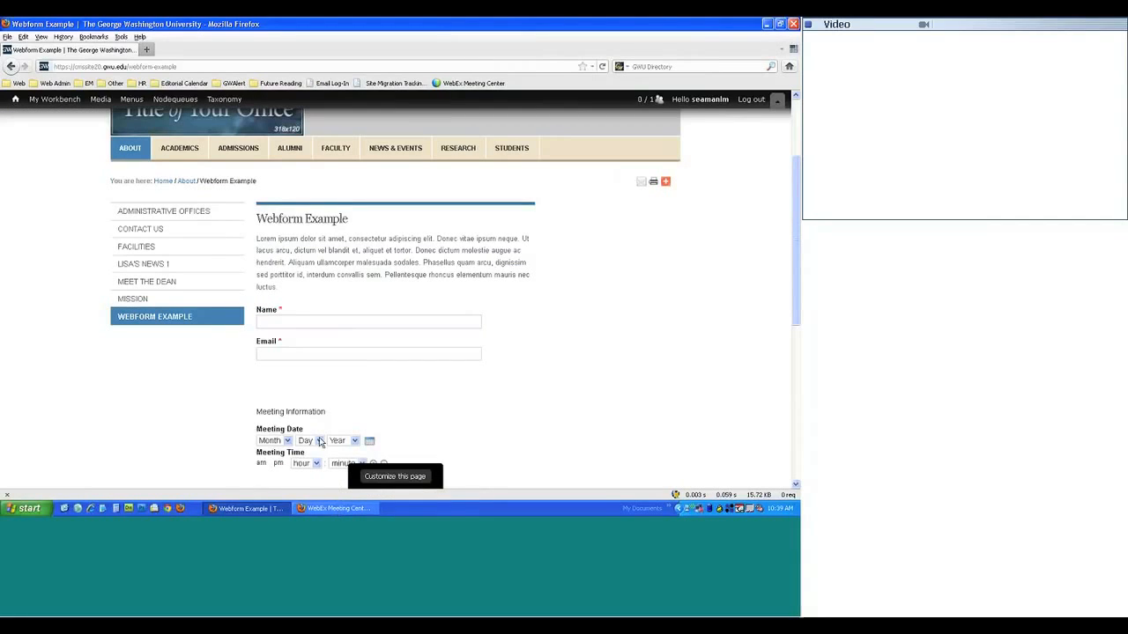
scroll(278, 373, down, 2)
scroll(277, 372, down, 3)
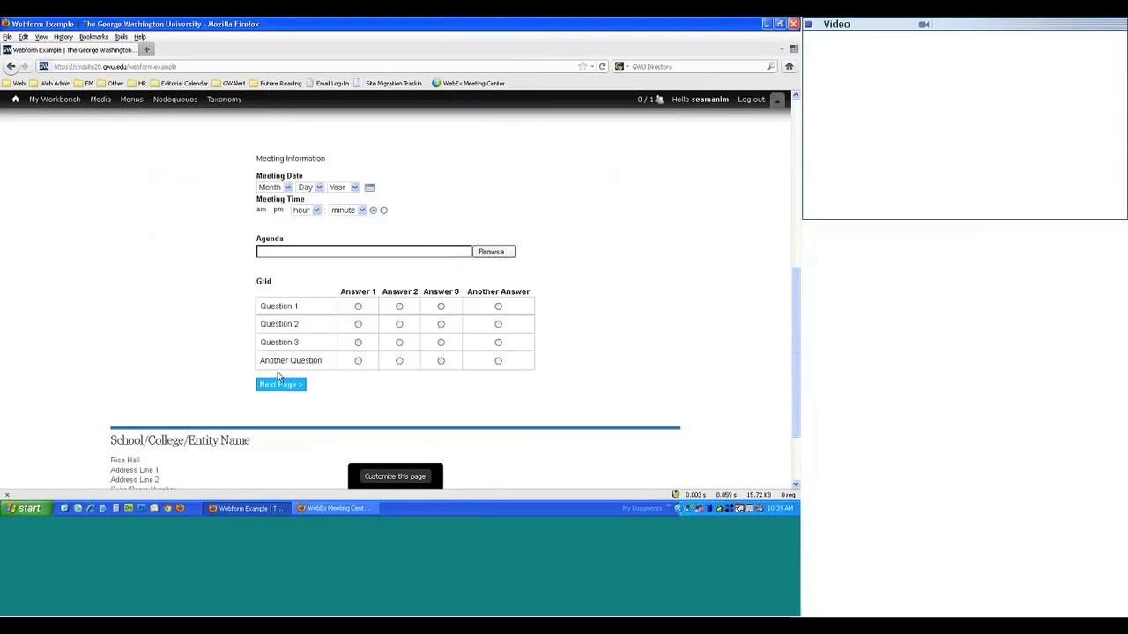
scroll(278, 372, up, 6)
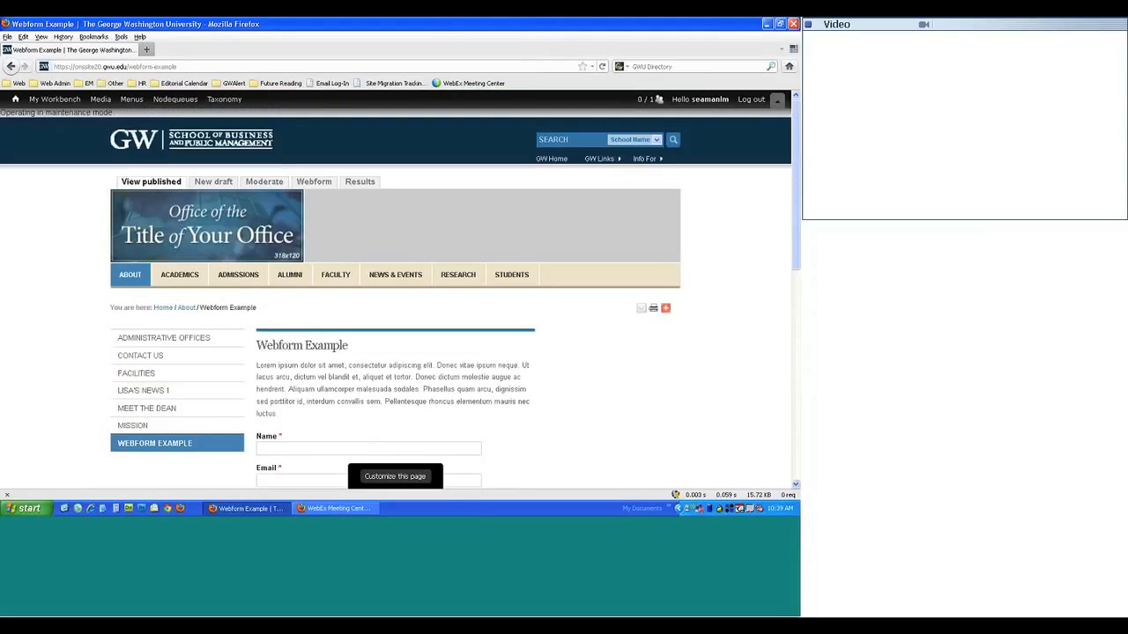
- Open a blank Create Webform form from My Workbench > Create content in a background tab
mouse_move(54, 102)
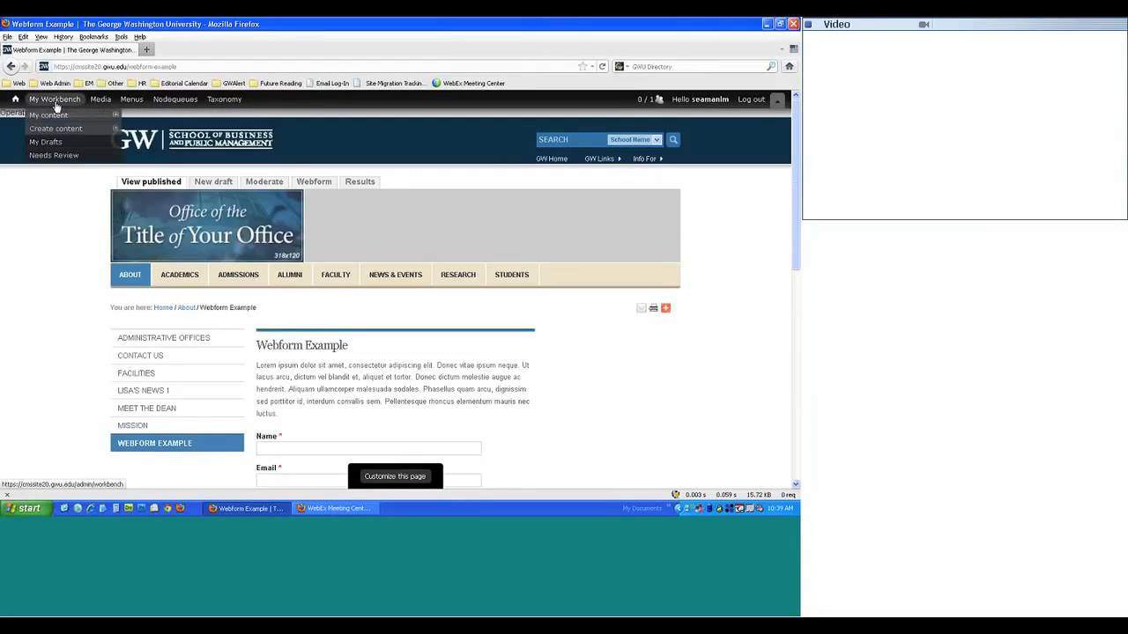
mouse_move(58, 131)
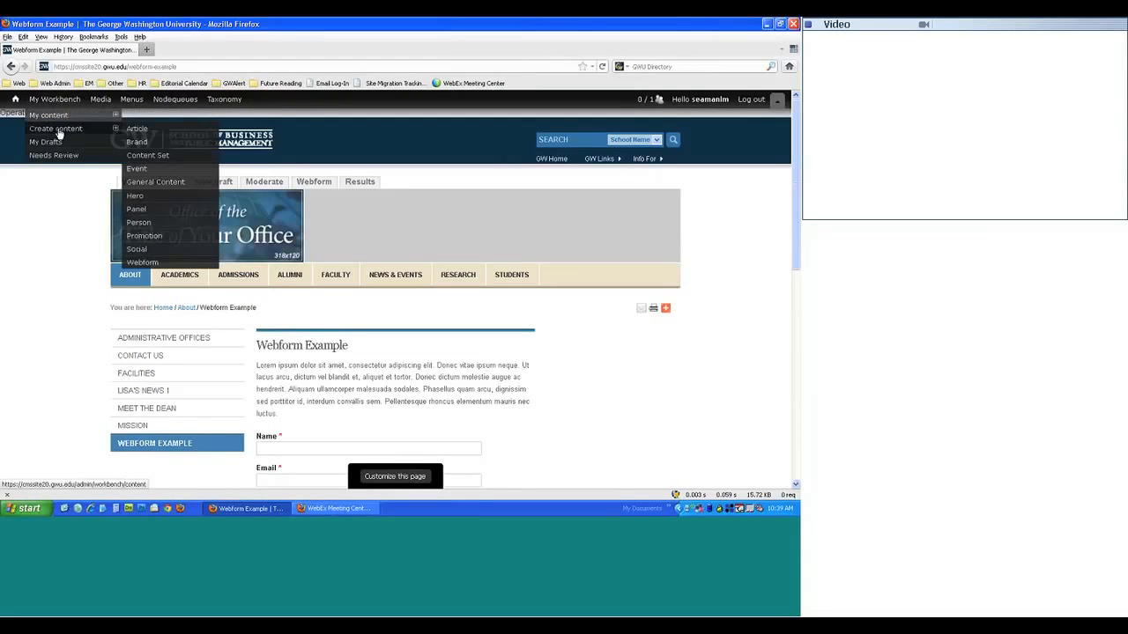
right_click(141, 262)
click(176, 269)
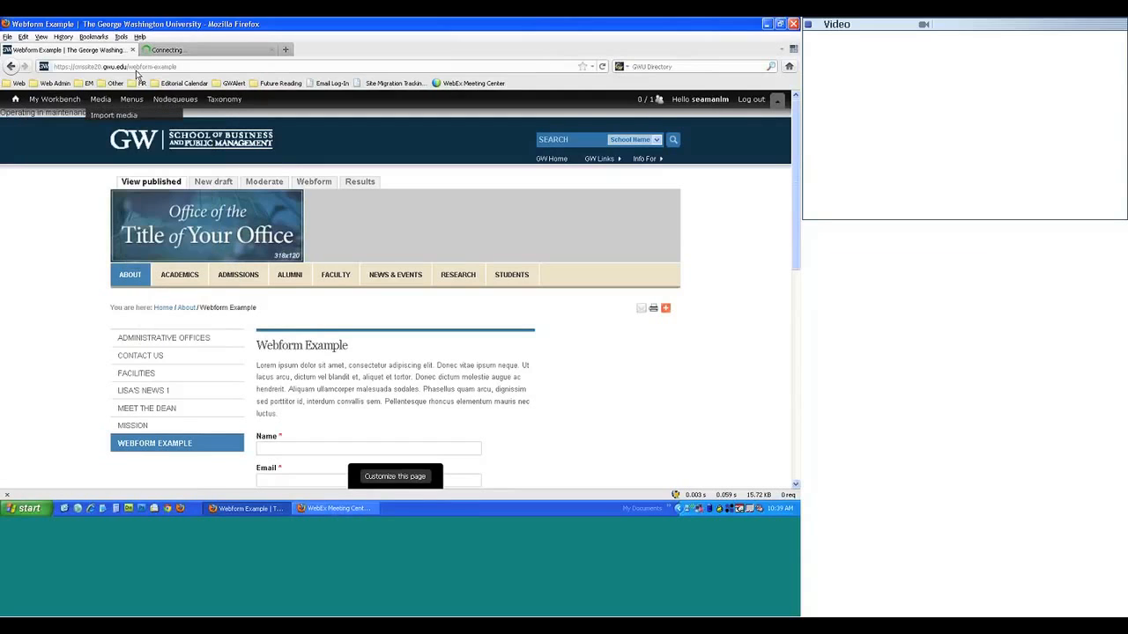
- Begin entering 'Webform' as the title in the Create Webform form
click(194, 51)
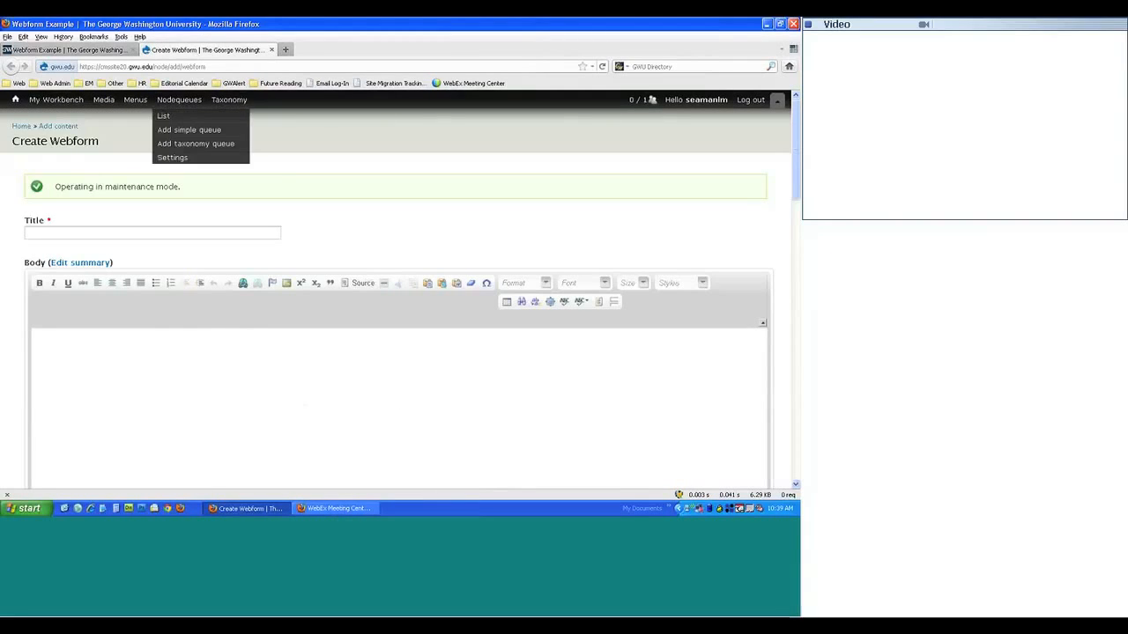
scroll(327, 361, down, 3)
scroll(327, 361, up, 3)
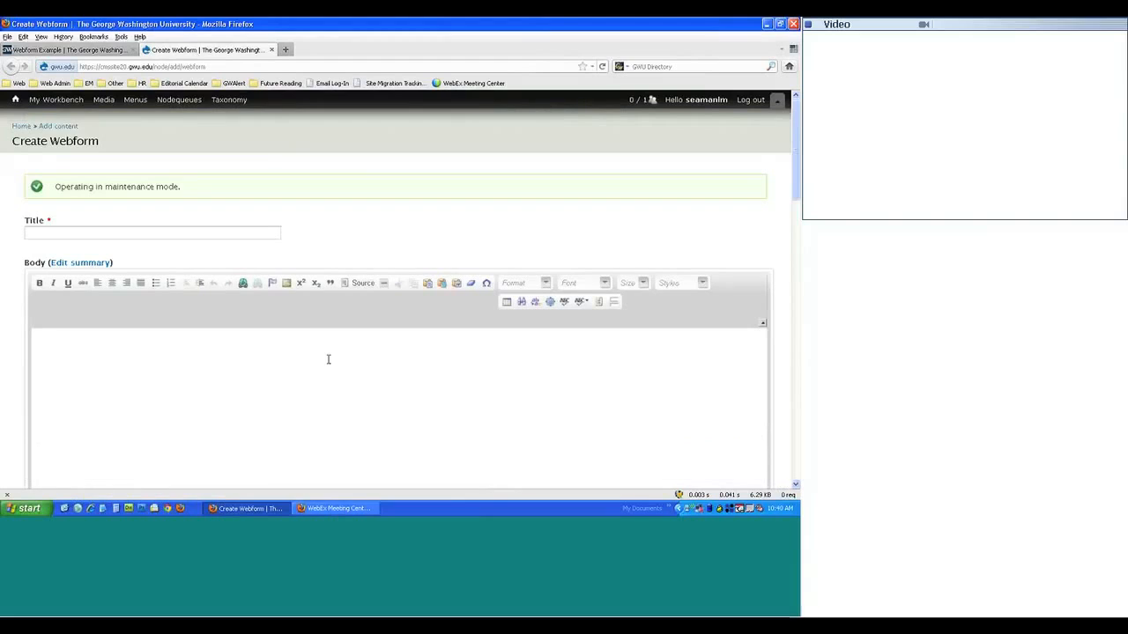
key(ctrl+Tab)
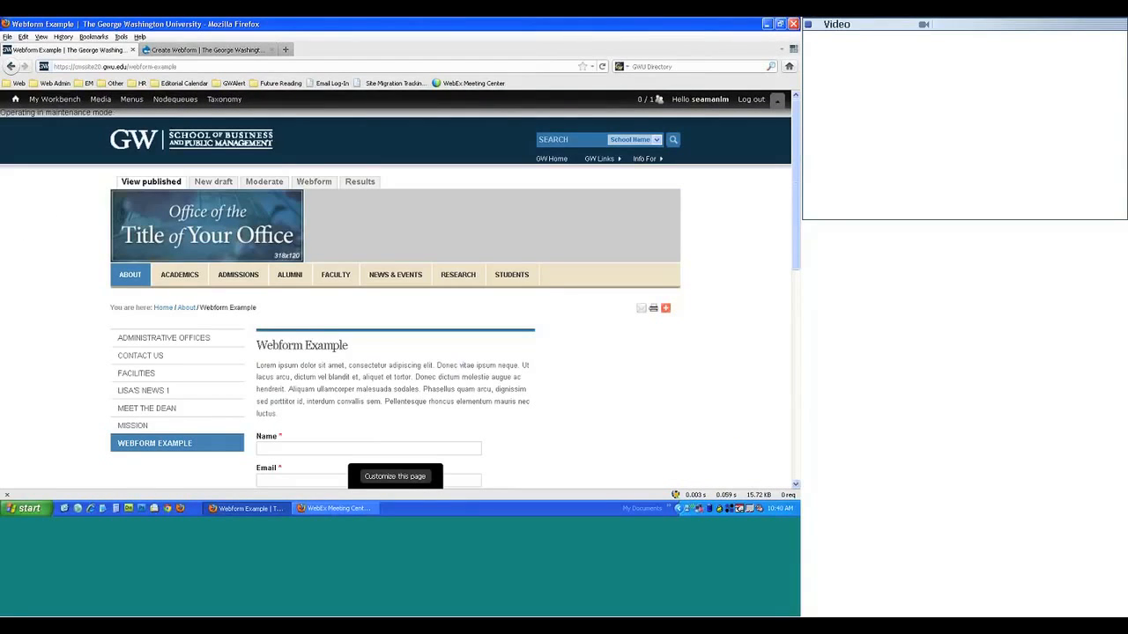
click(206, 50)
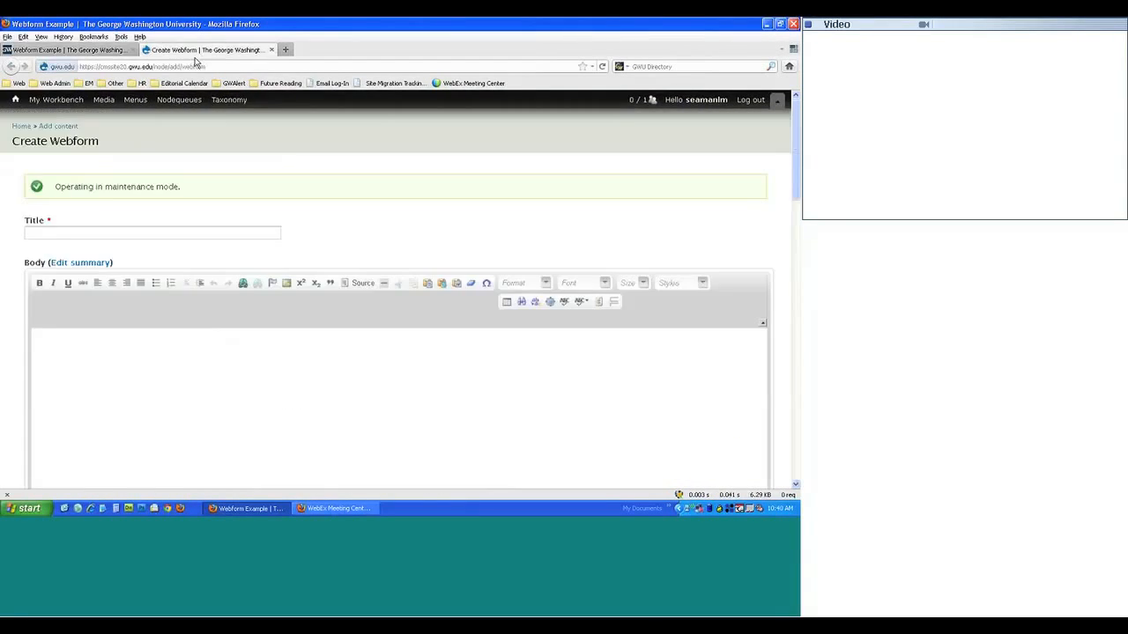
click(79, 231)
text(Webfr)
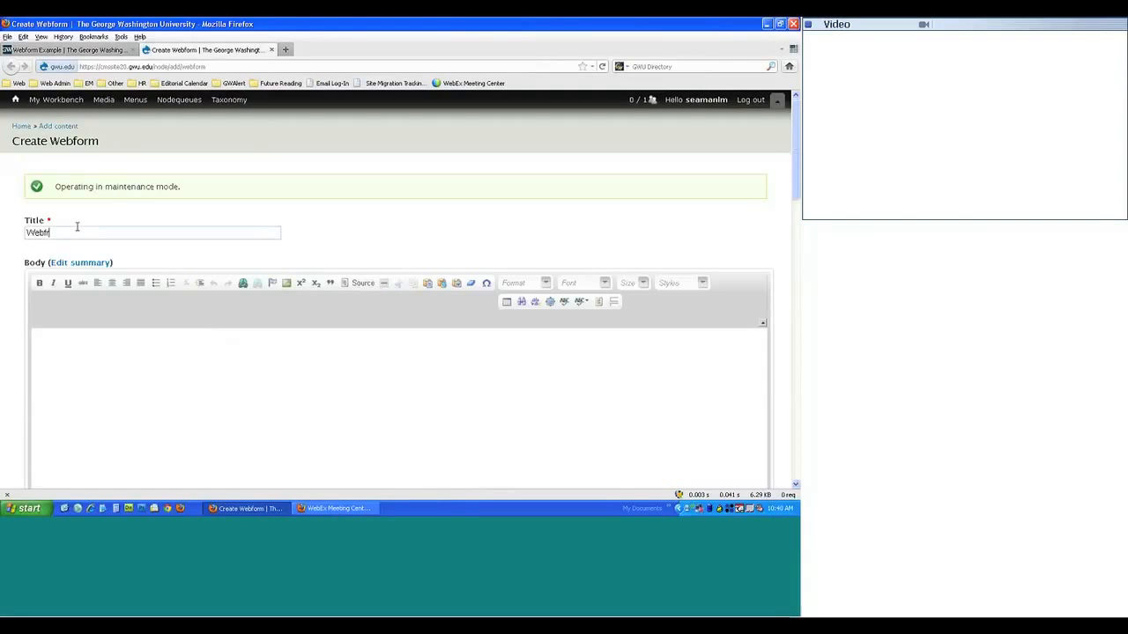
key(BackSpace)
text(orm)
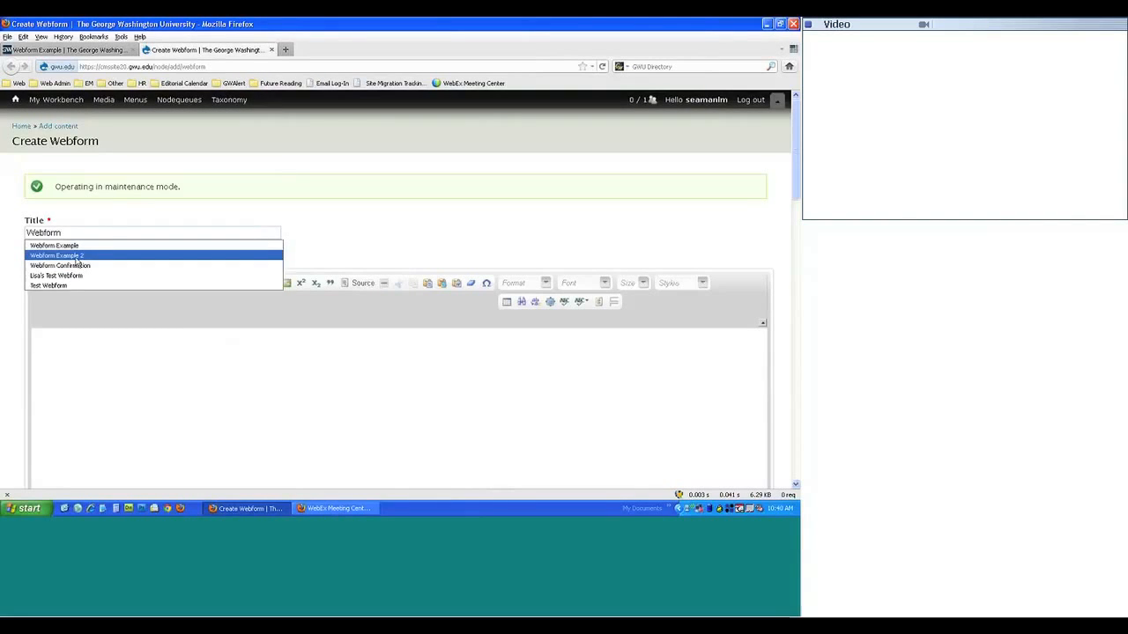
click(78, 256)
- Copy the Lorem ipsum intro paragraph from the Webform Example page
click(66, 51)
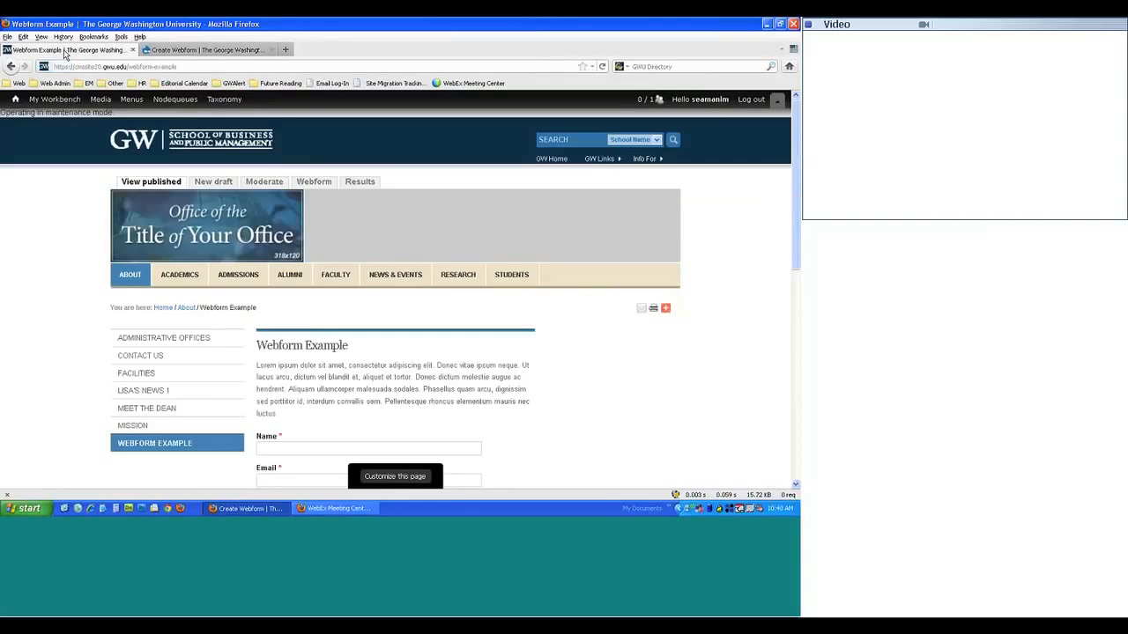
drag(280, 410, 256, 365)
key(ctrl+c)
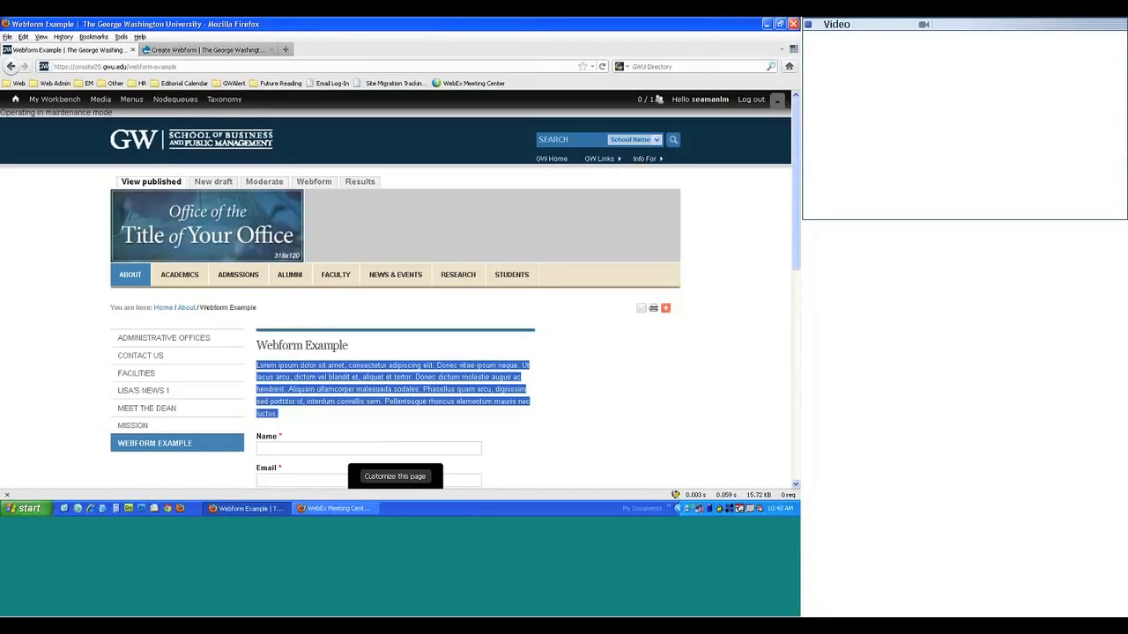
click(213, 50)
mouse_move(229, 100)
click(282, 412)
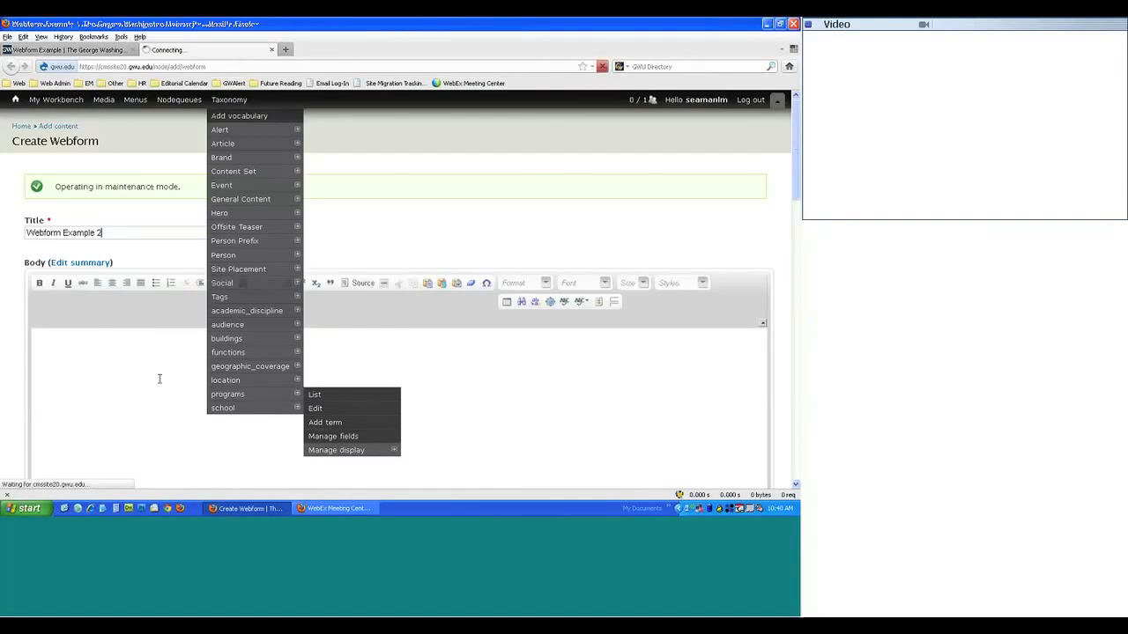
scroll(158, 377, down, 2)
click(10, 66)
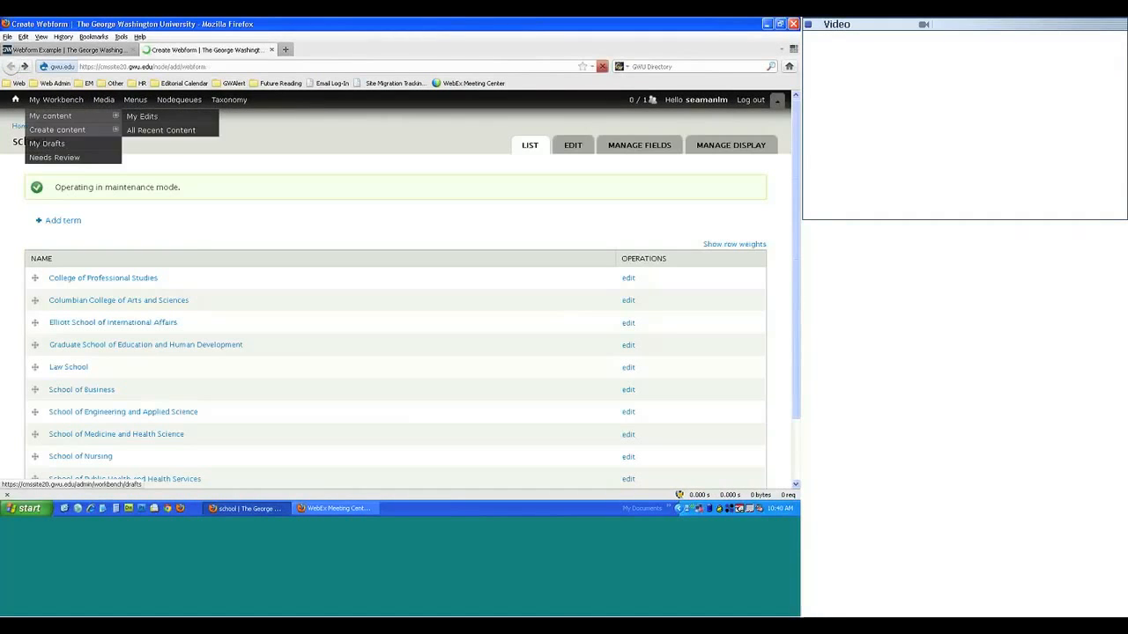
scroll(167, 320, up, 3)
- Set the webform title to 'Webform Example 2'
click(108, 233)
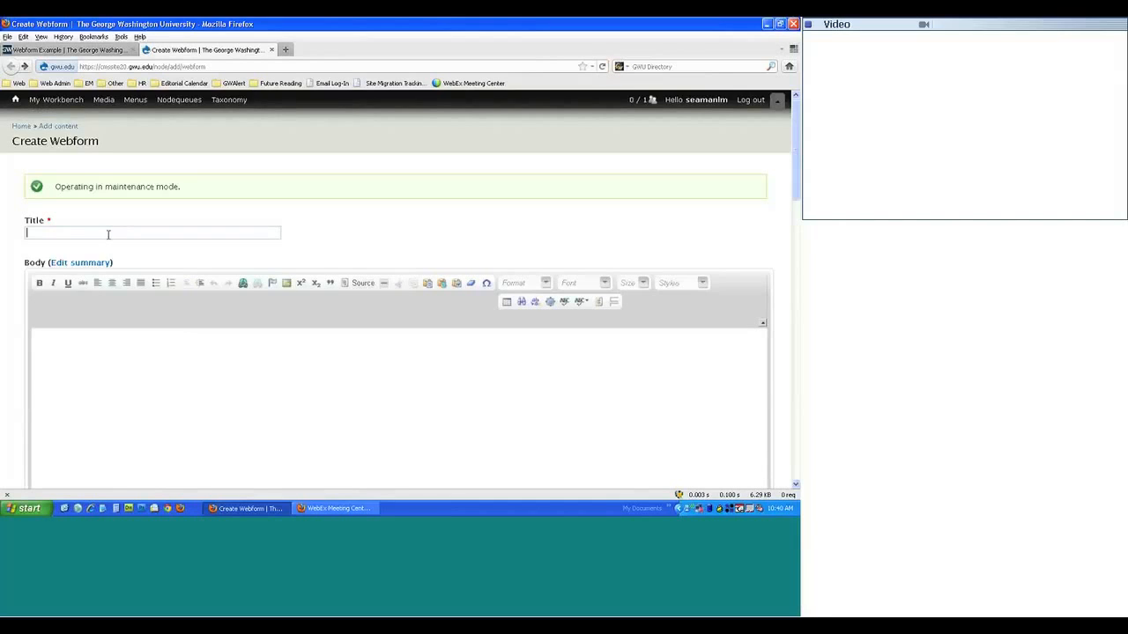
text(Webform Example 2)
click(213, 423)
- Paste the Lorem ipsum paragraph into Body as plain text
scroll(213, 423, down, 2)
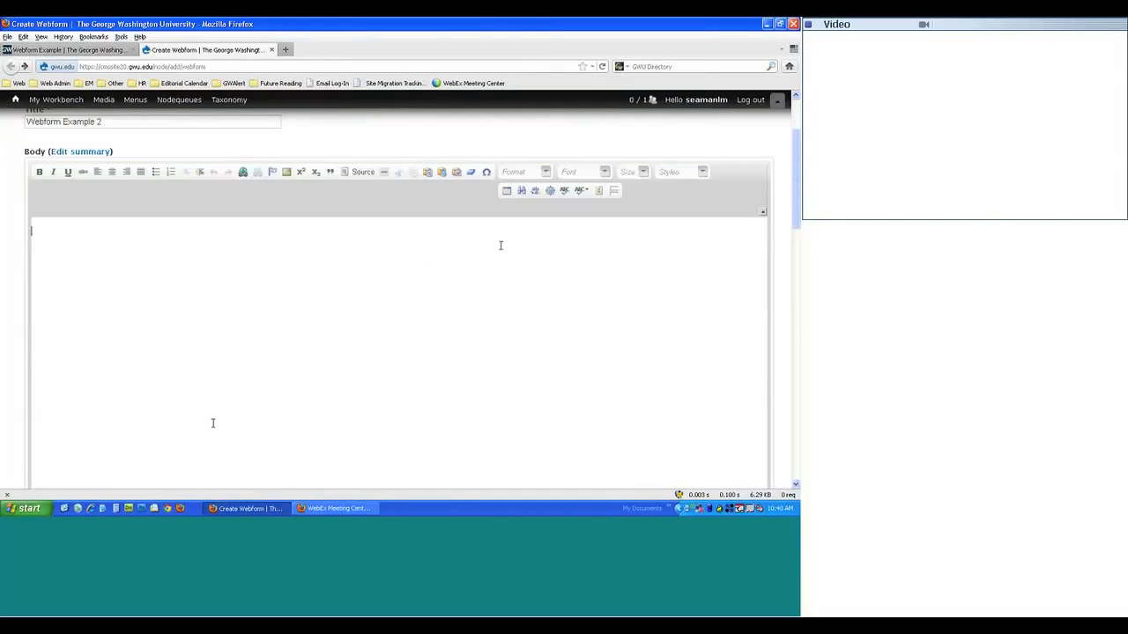
click(443, 171)
key(ctrl+v)
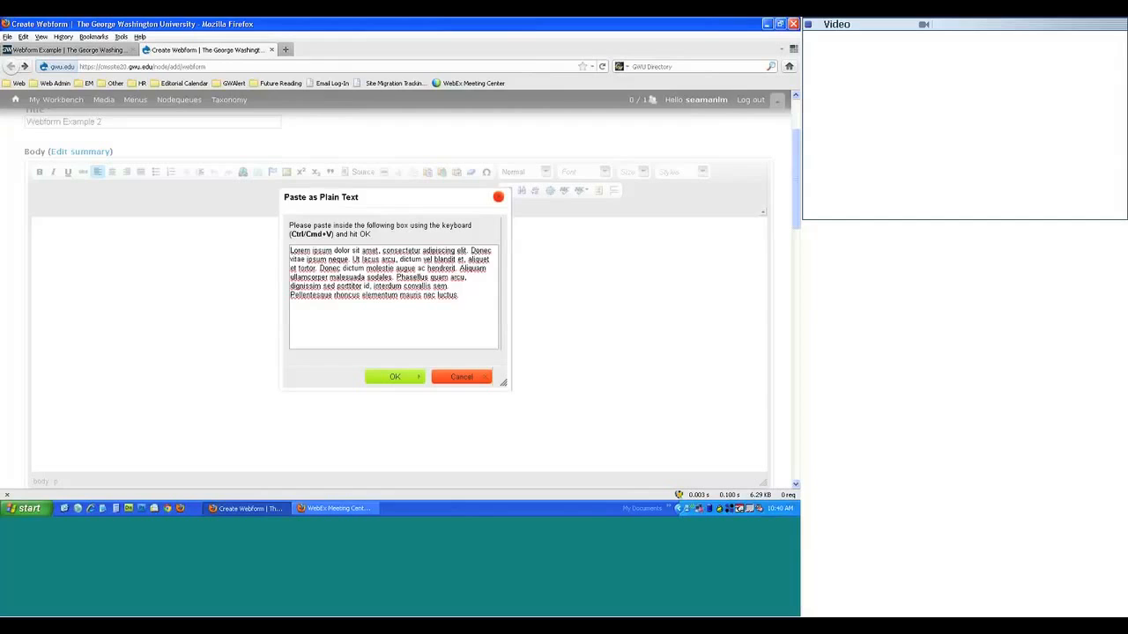
click(394, 377)
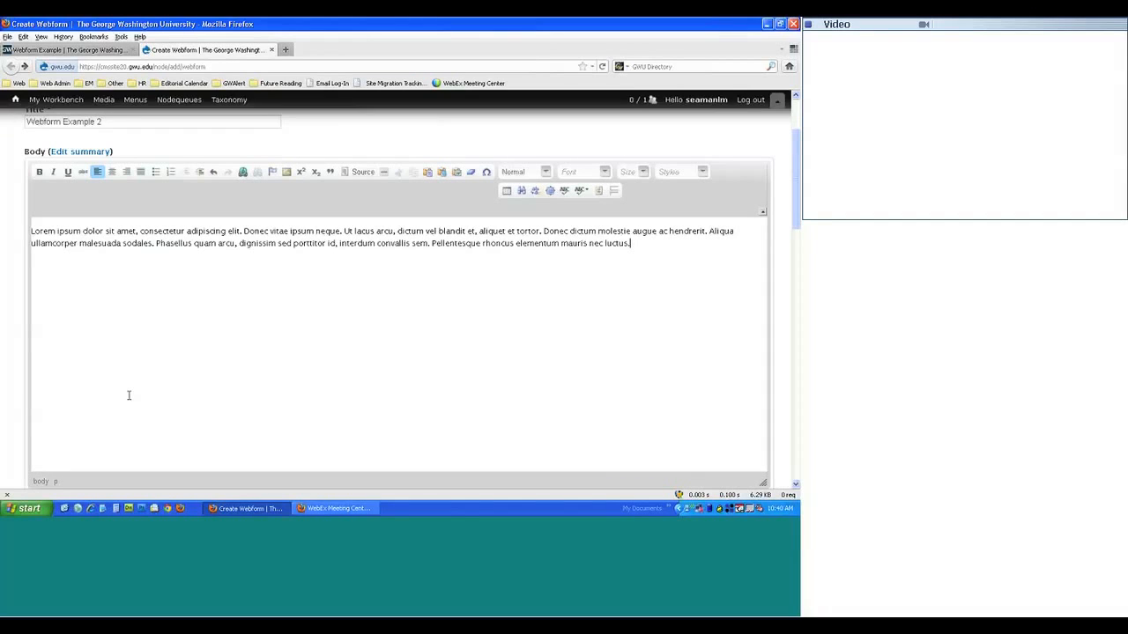
scroll(44, 290, up, 3)
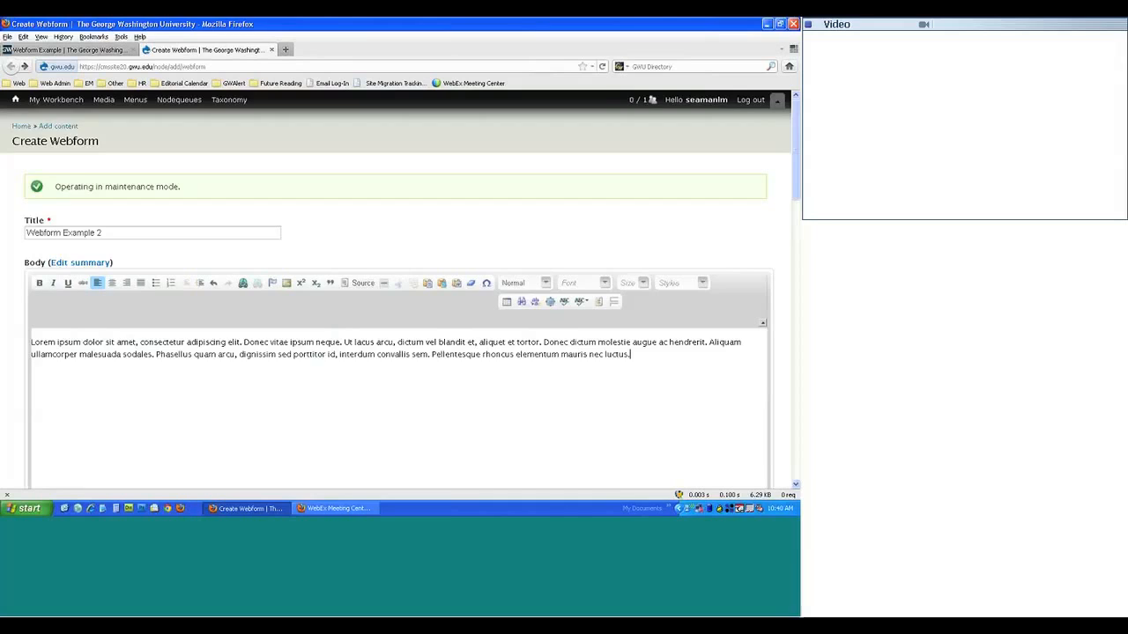
- Place the webform under the About section with function Academics
scroll(15, 365, down, 8)
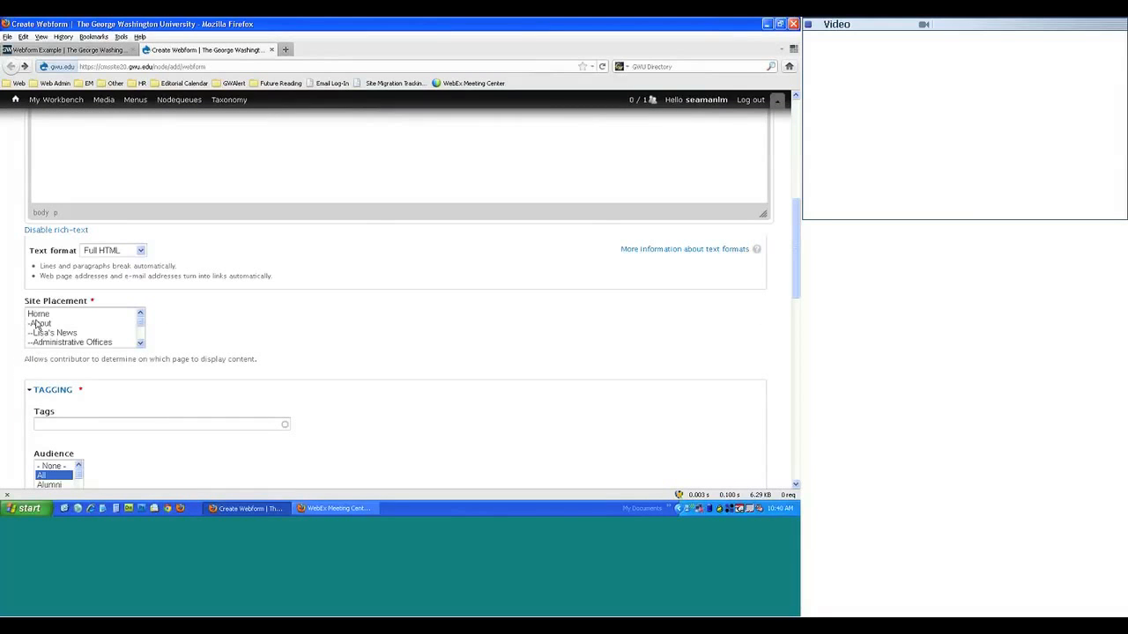
click(37, 324)
scroll(6, 352, down, 8)
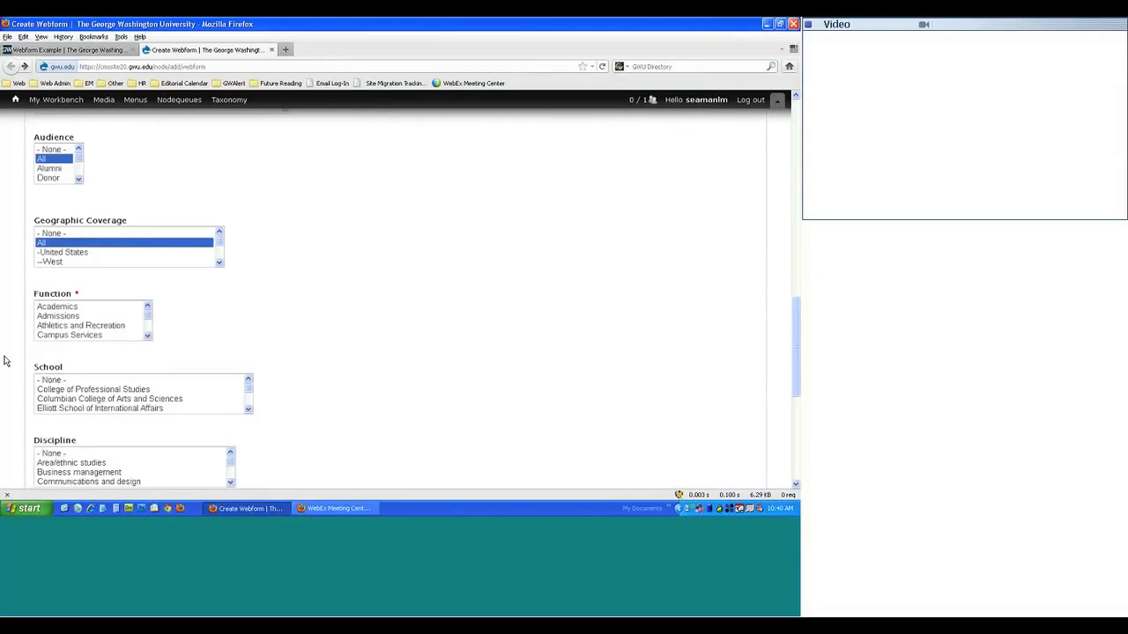
click(44, 307)
scroll(503, 355, down, 7)
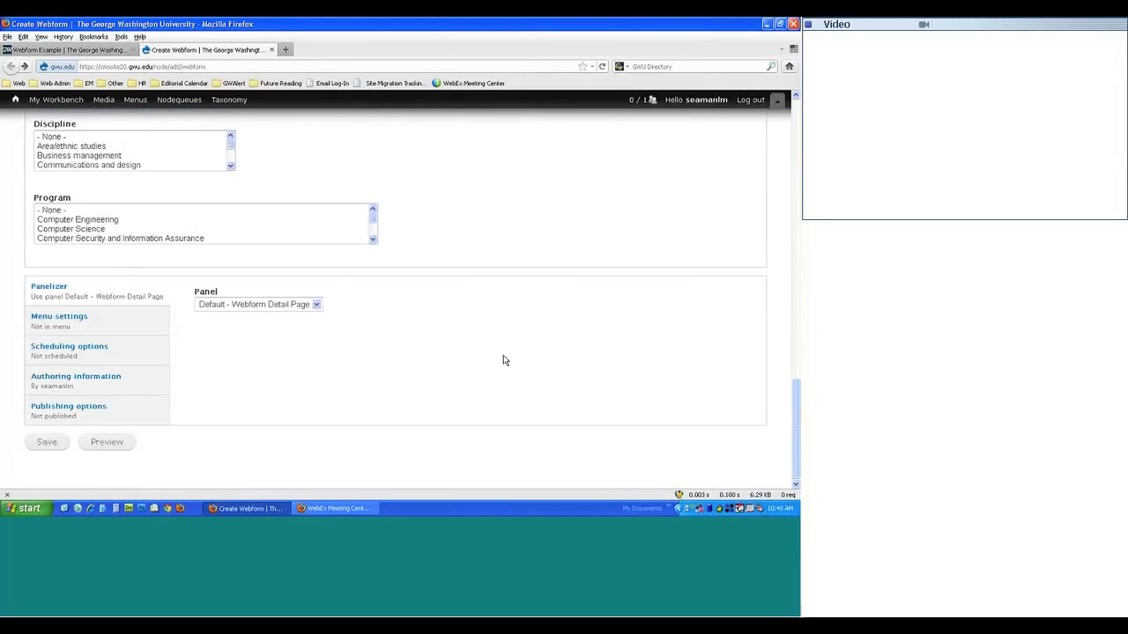
- Give the webform a menu link nested under the About parent item
click(143, 313)
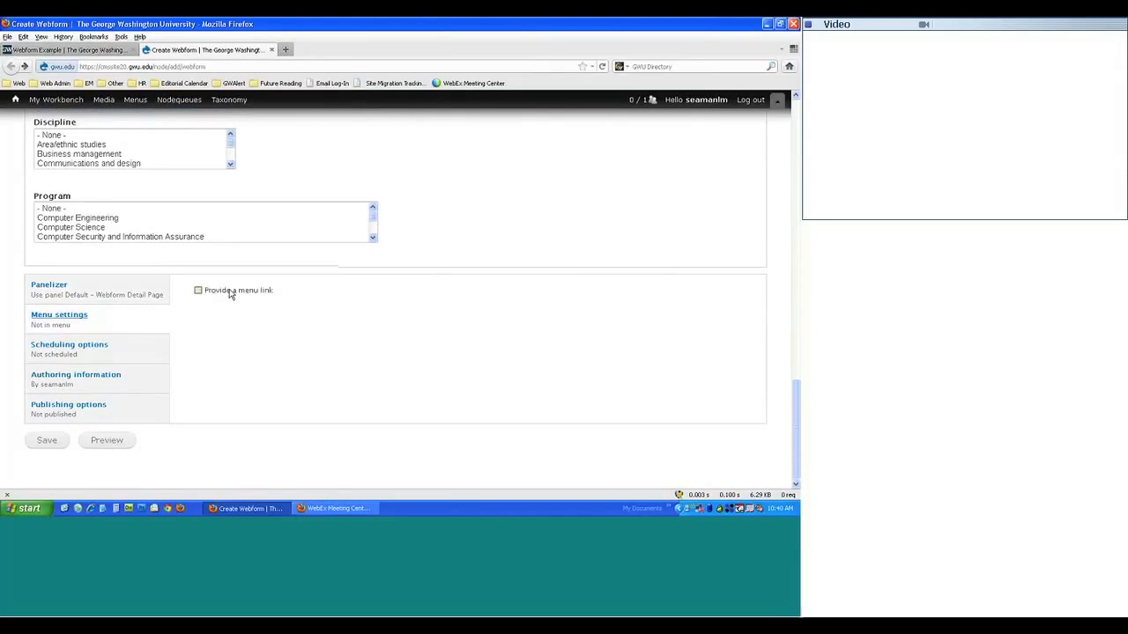
click(229, 292)
scroll(265, 370, down, 3)
scroll(264, 371, up, 1)
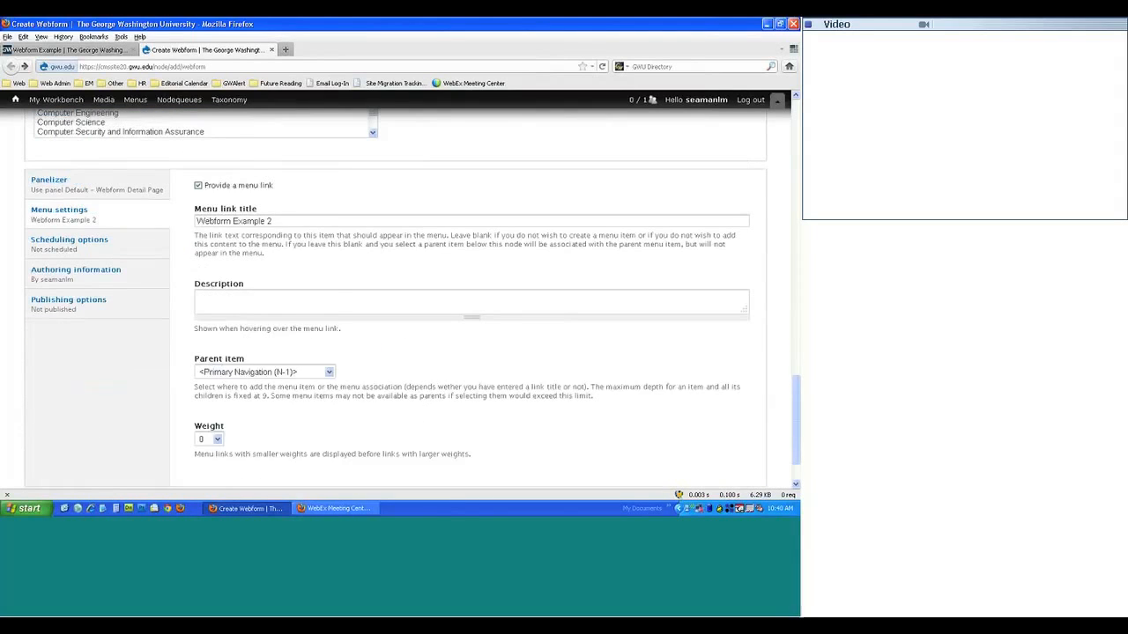
click(264, 371)
click(215, 189)
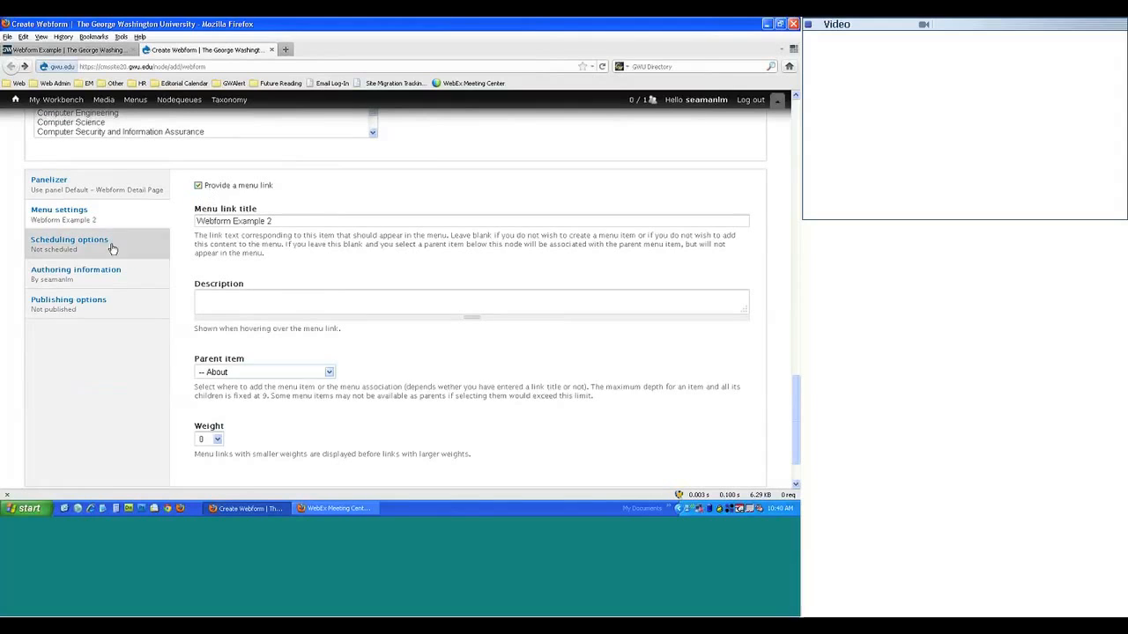
- Keep the moderation state at Current: Draft and save the page
click(71, 301)
click(228, 264)
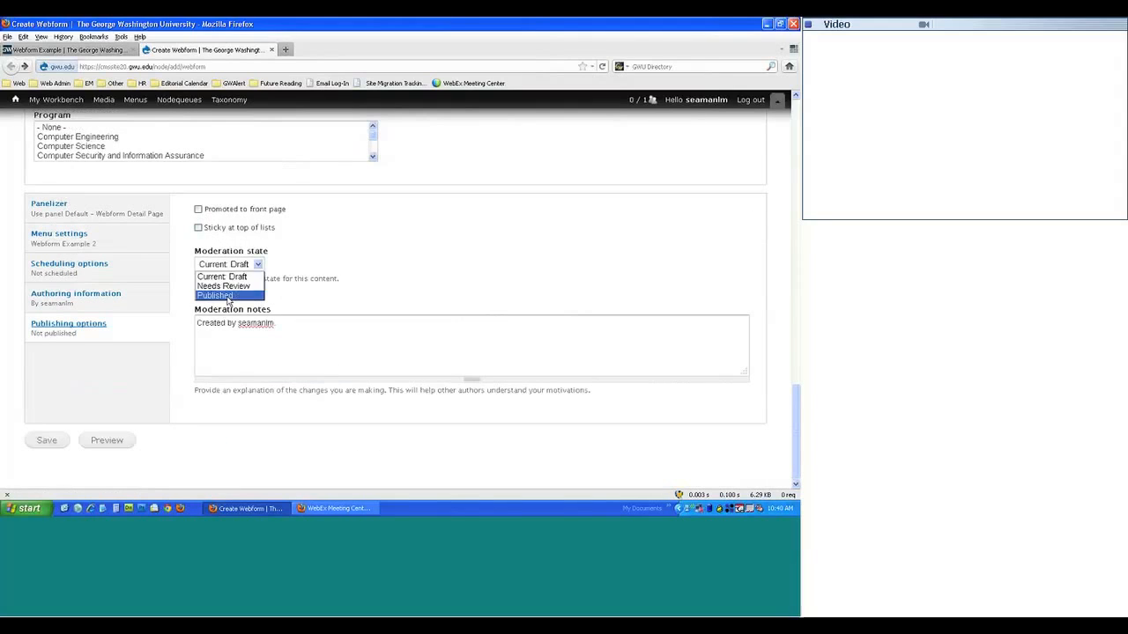
click(214, 294)
click(228, 264)
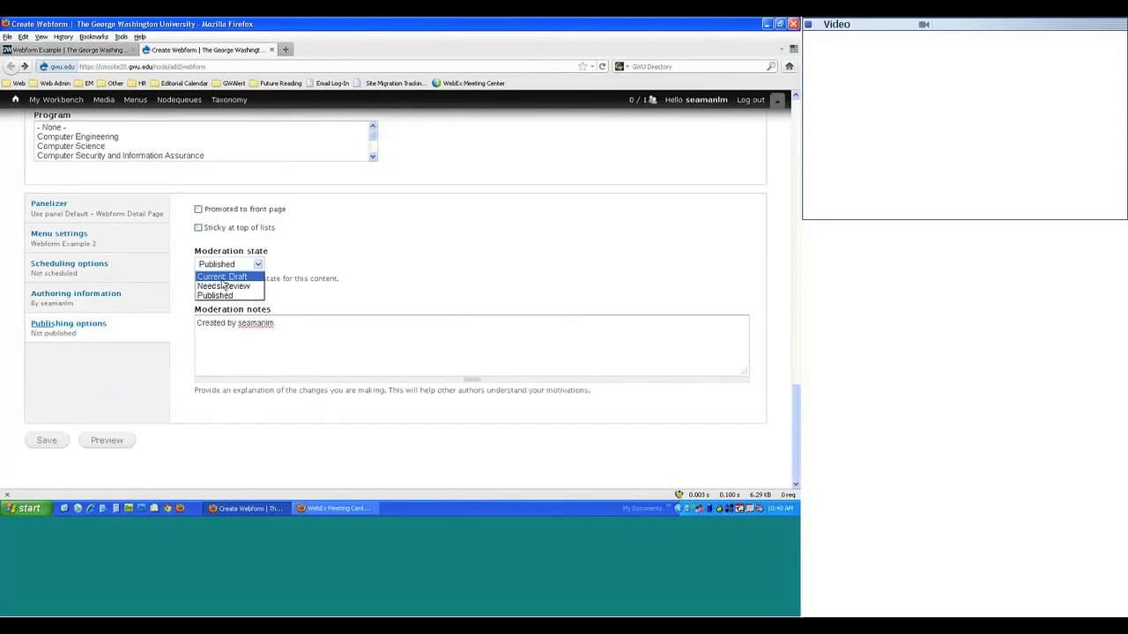
click(223, 277)
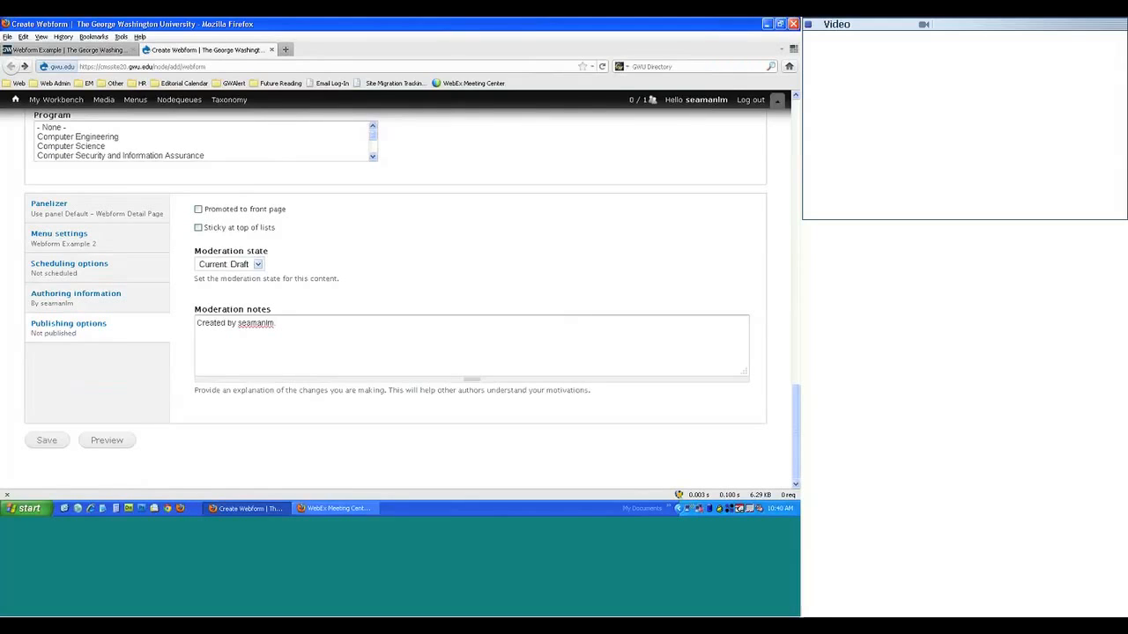
click(54, 441)
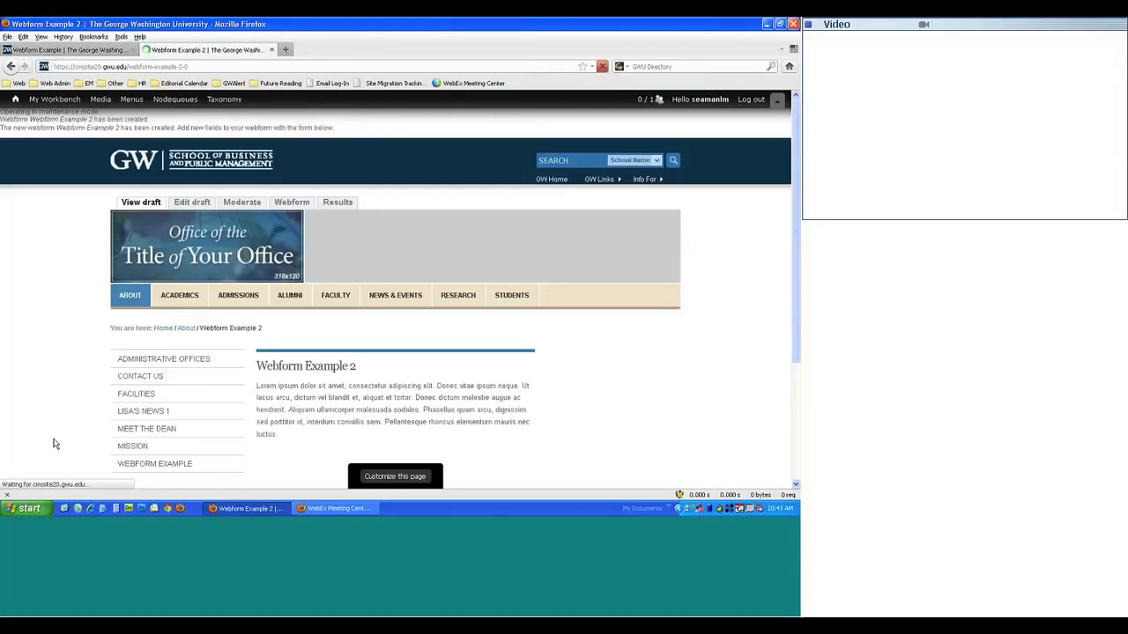
- Review the existing Webform Example form's fields, then go back to the Webform Example 2 page
scroll(34, 404, down, 4)
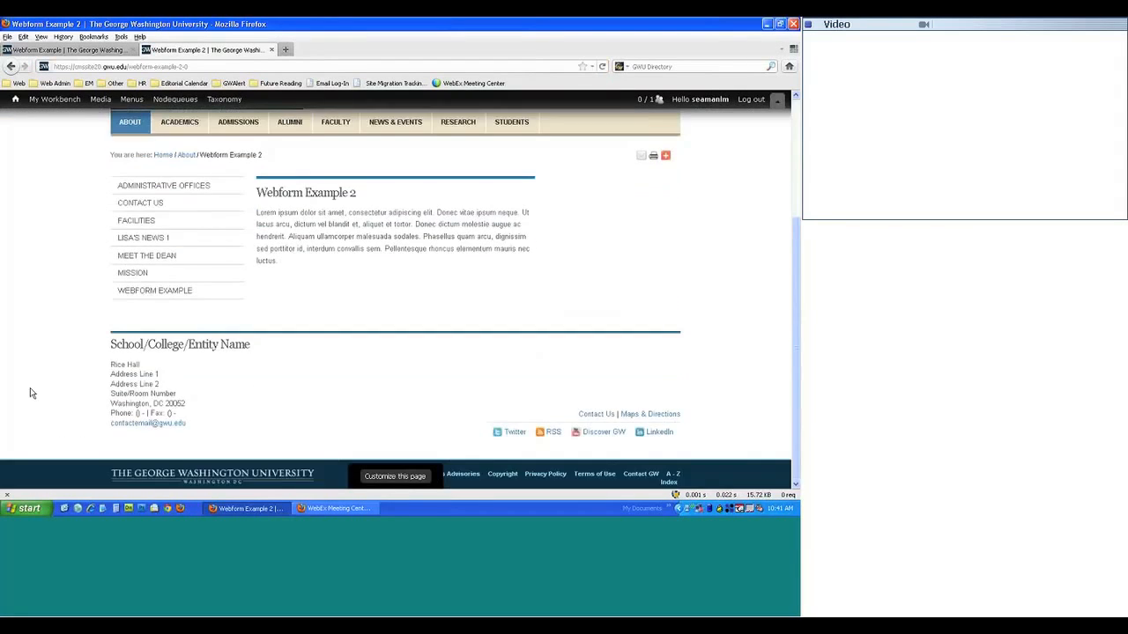
scroll(31, 392, up, 3)
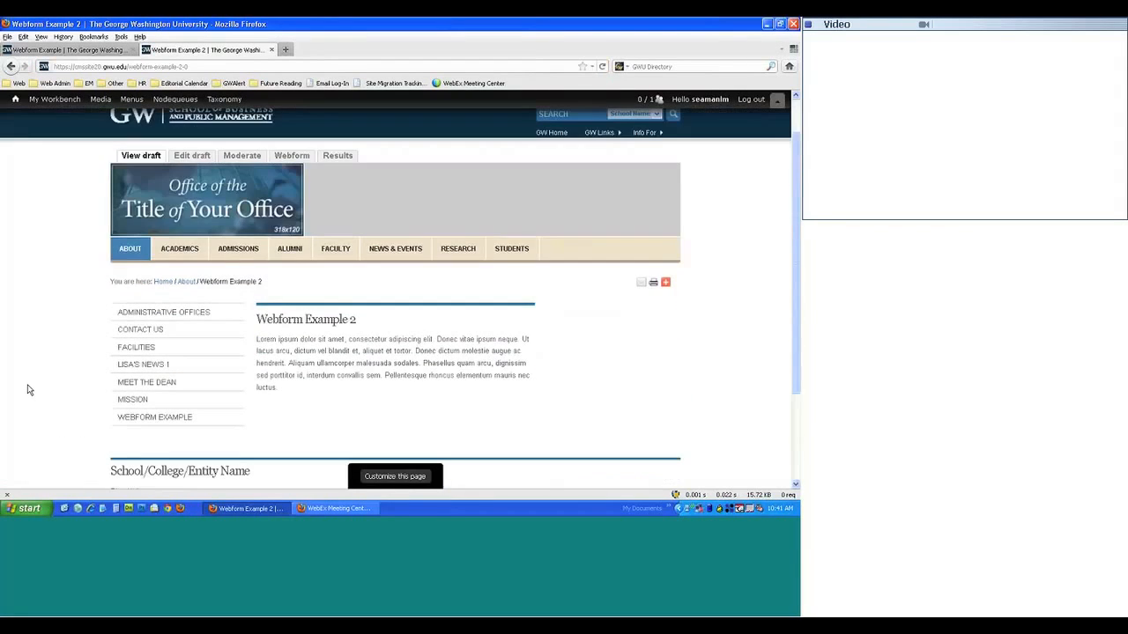
click(73, 51)
click(381, 383)
scroll(382, 383, down, 1)
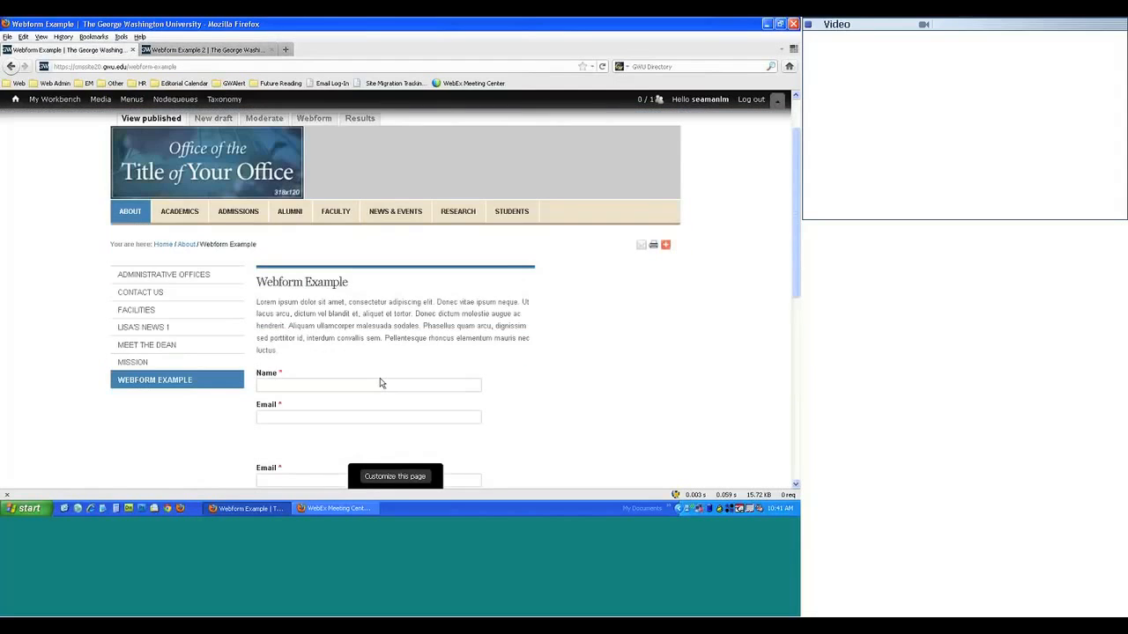
scroll(382, 384, down, 1)
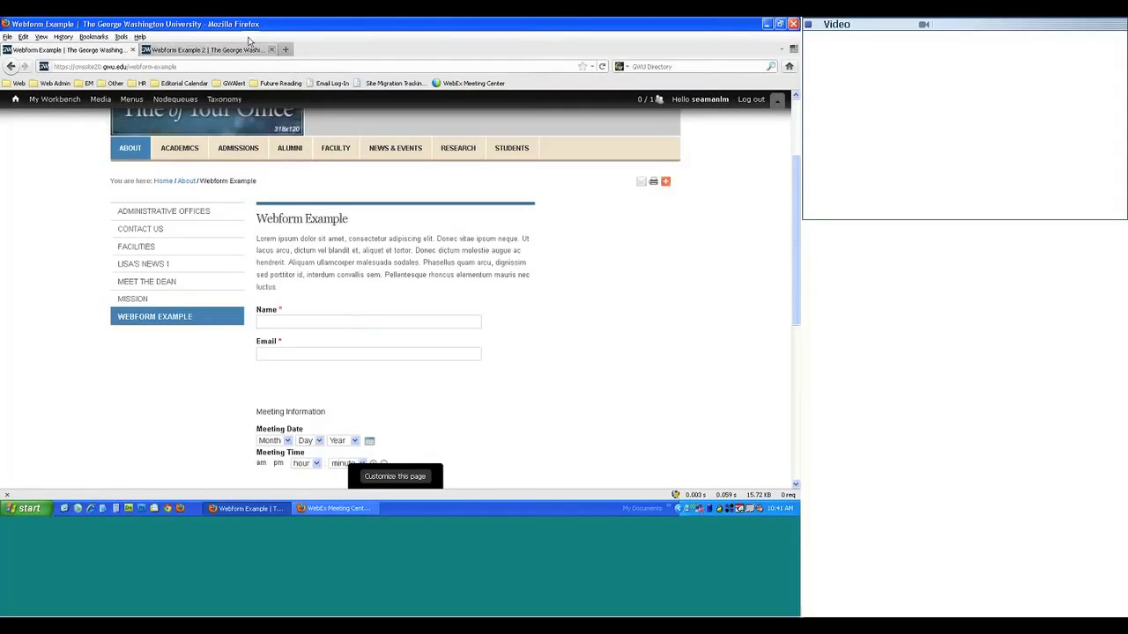
click(244, 51)
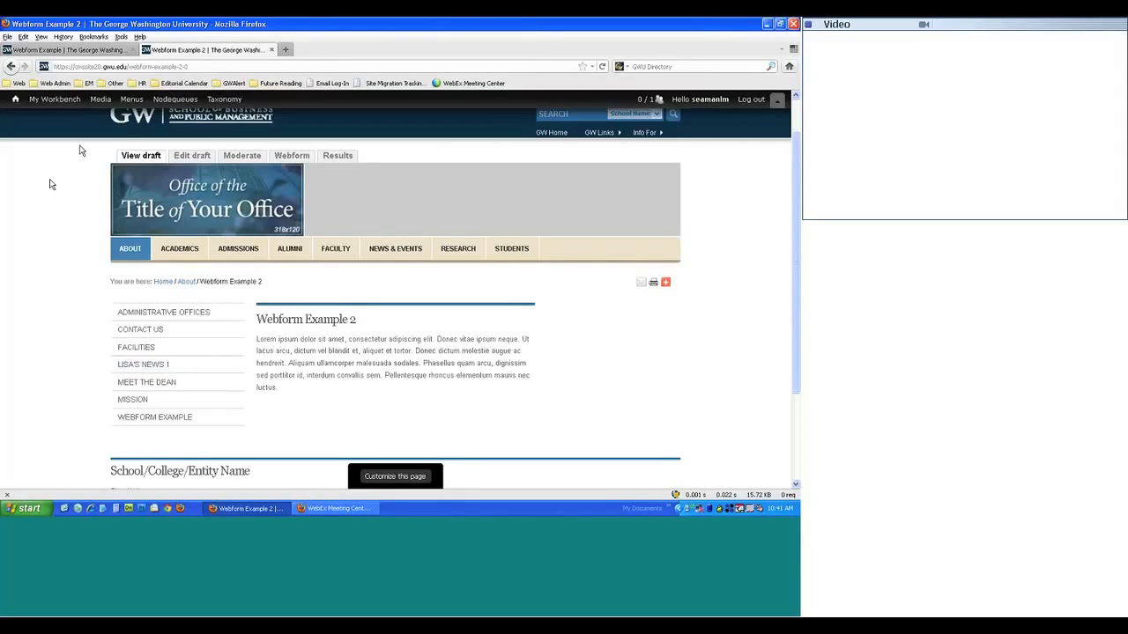
- Add a mandatory Textfield component named 'Name' in the Webform Example 2 components
click(292, 156)
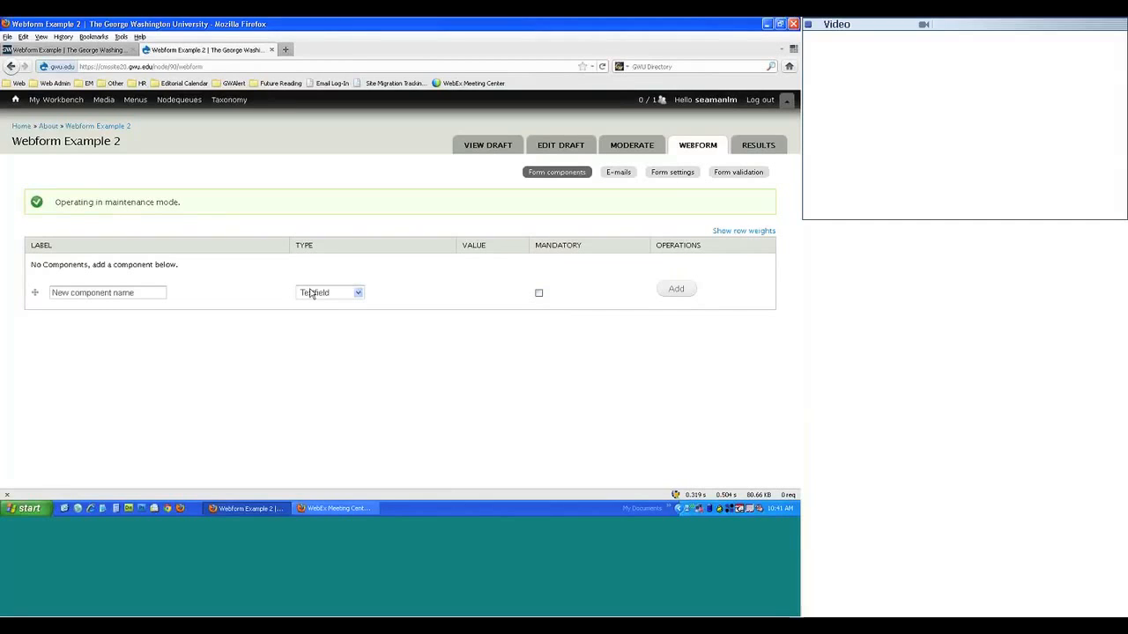
click(348, 297)
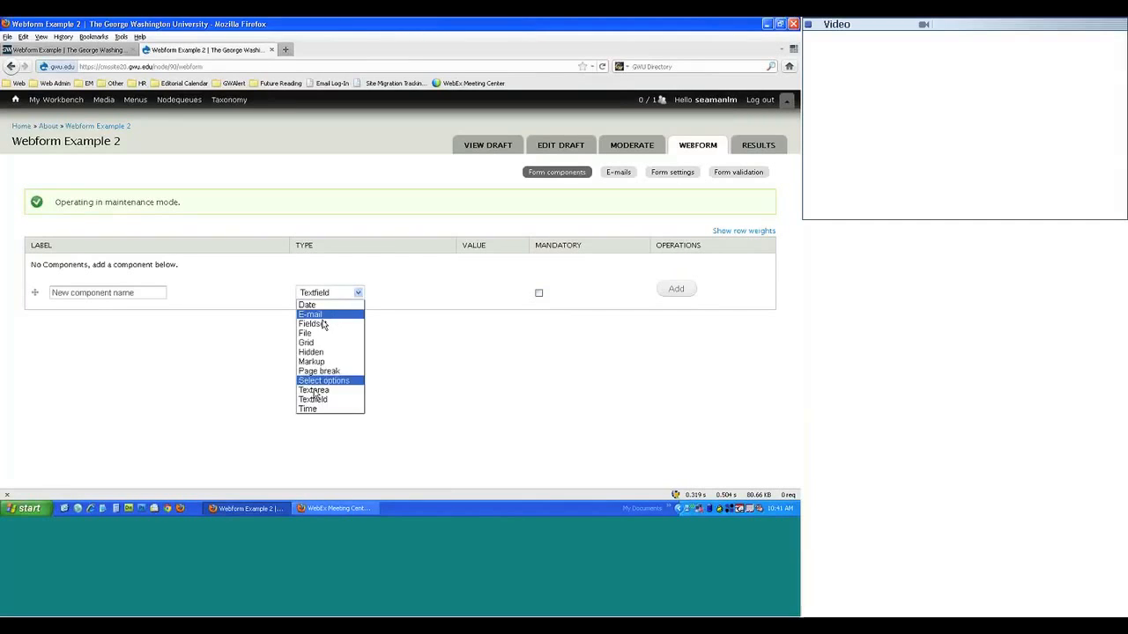
click(358, 292)
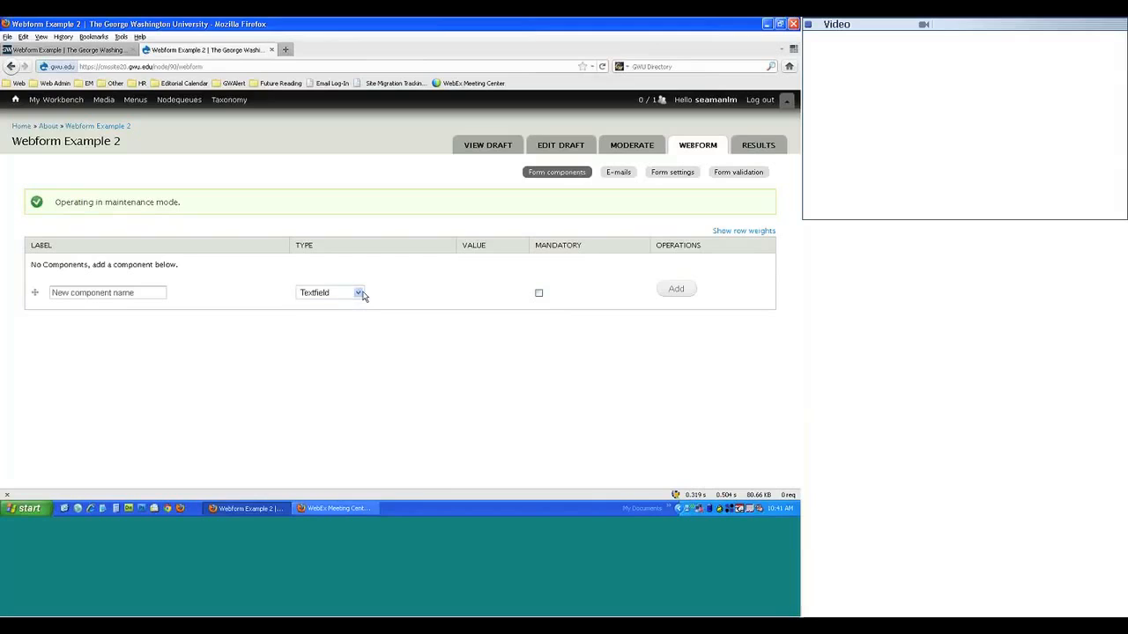
click(66, 294)
click(111, 306)
click(123, 295)
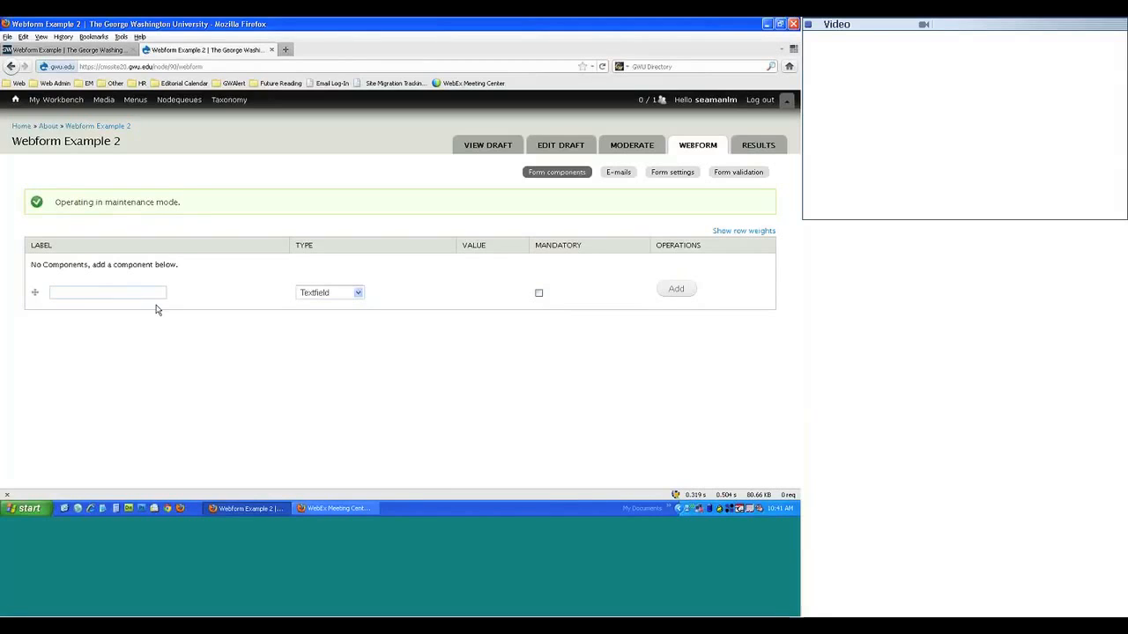
text(Nam)
key(Down)
key(Return)
click(676, 289)
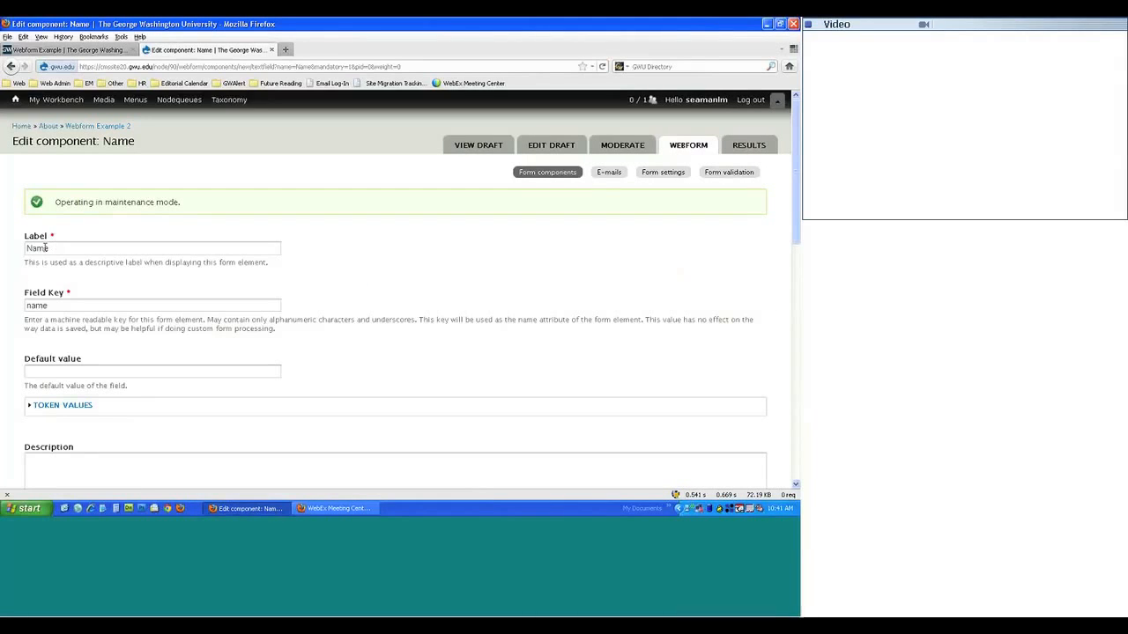
click(64, 50)
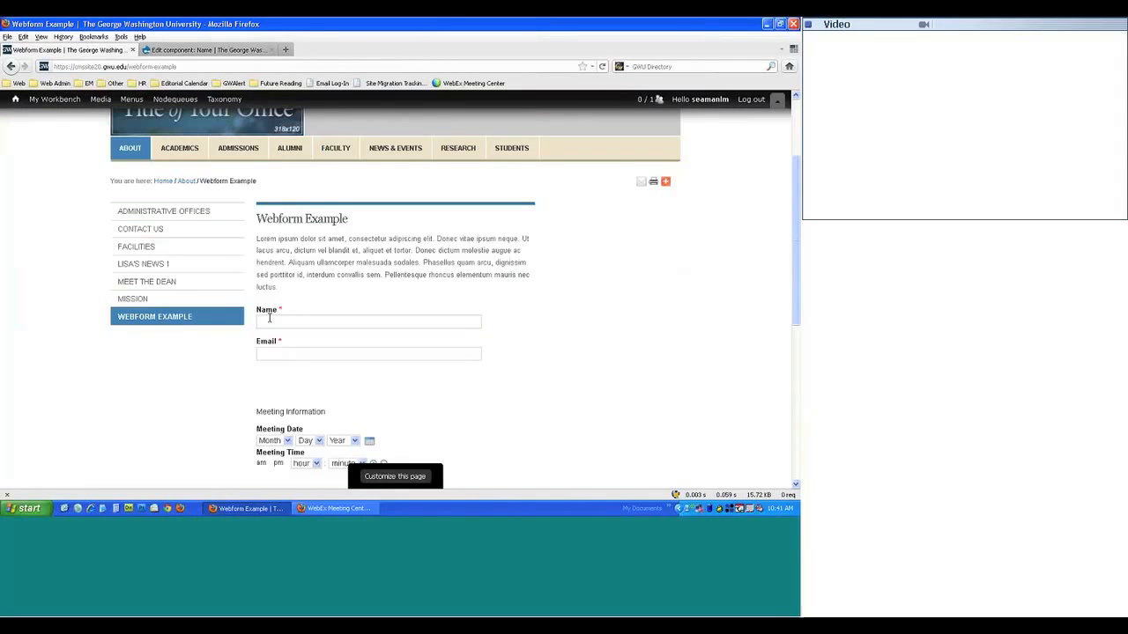
click(205, 50)
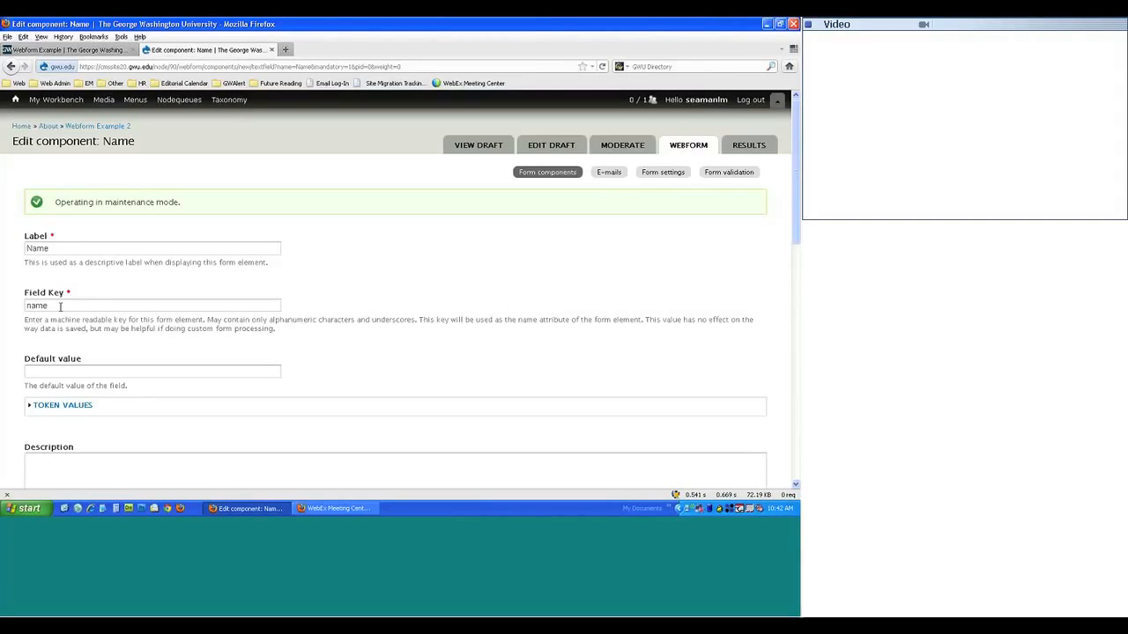
text(_sl)
key(BackSpace)
key(BackSpace)
key(BackSpace)
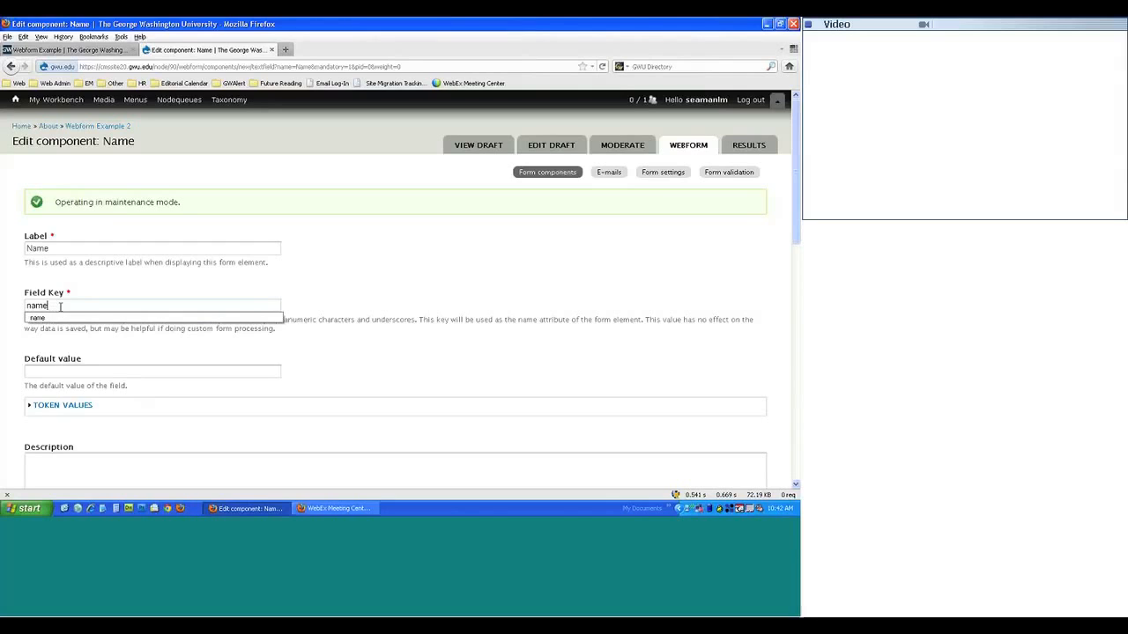
drag(76, 295, 89, 278)
click(106, 295)
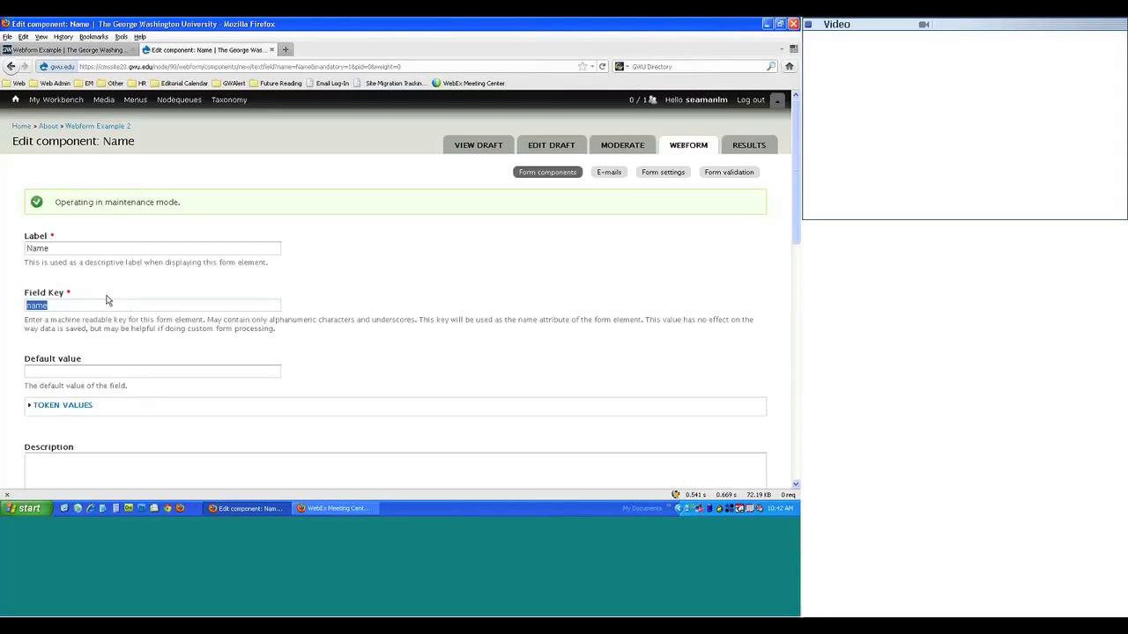
click(148, 355)
click(39, 249)
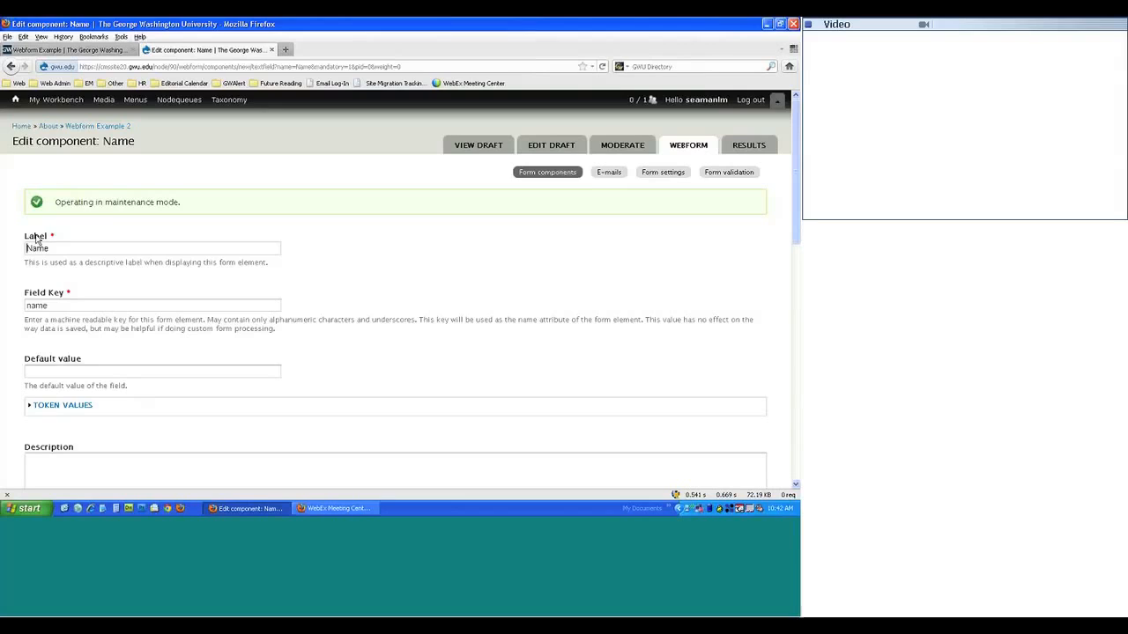
text(First )
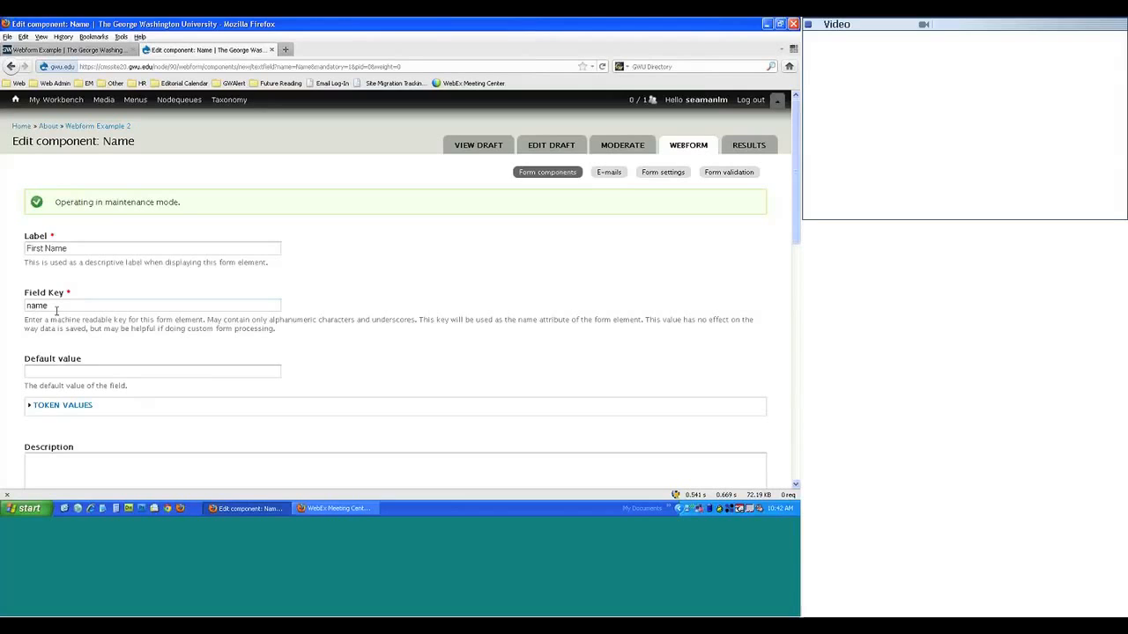
text(first_)
drag(43, 249, 1, 238)
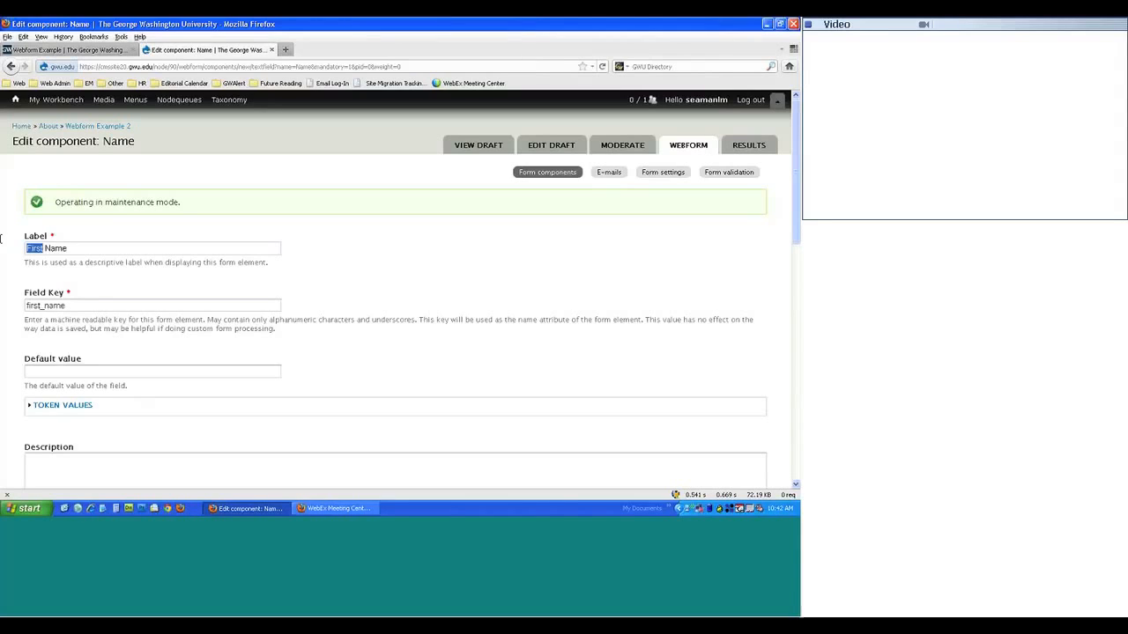
key(Delete)
drag(44, 306, 20, 297)
key(Delete)
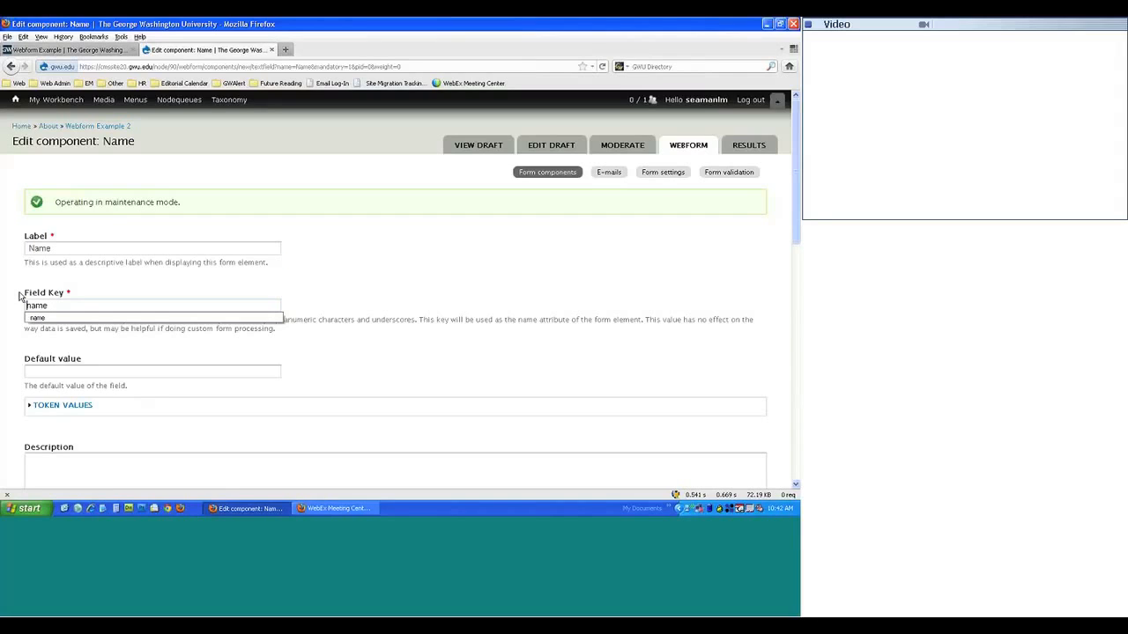
click(27, 249)
key(Delete)
drag(136, 321, 147, 342)
click(260, 373)
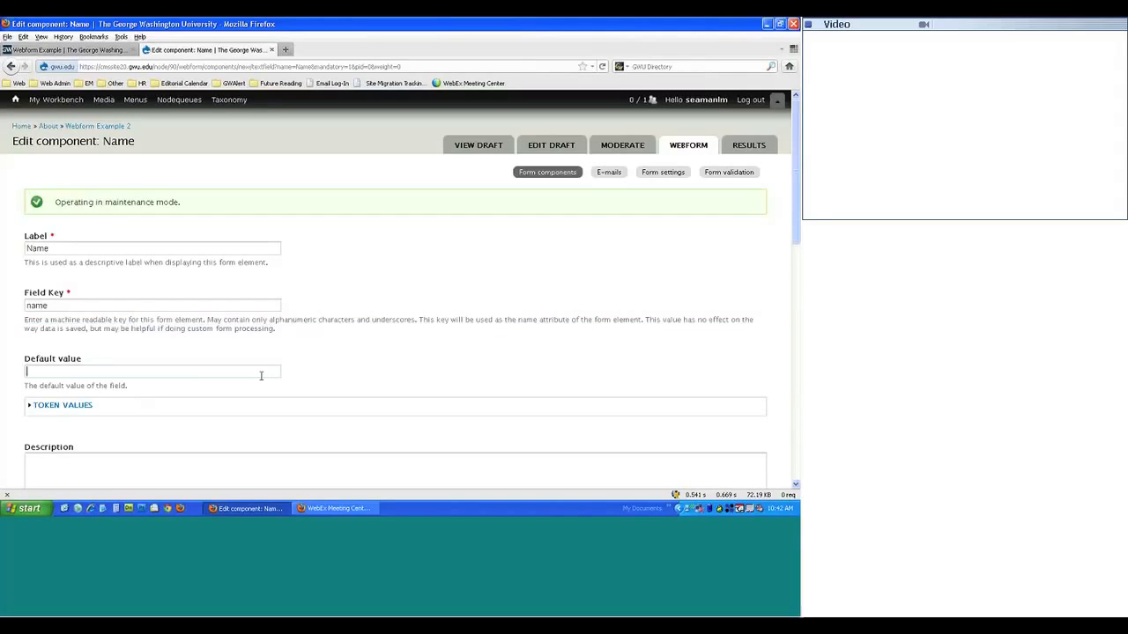
click(428, 371)
scroll(428, 373, down, 1)
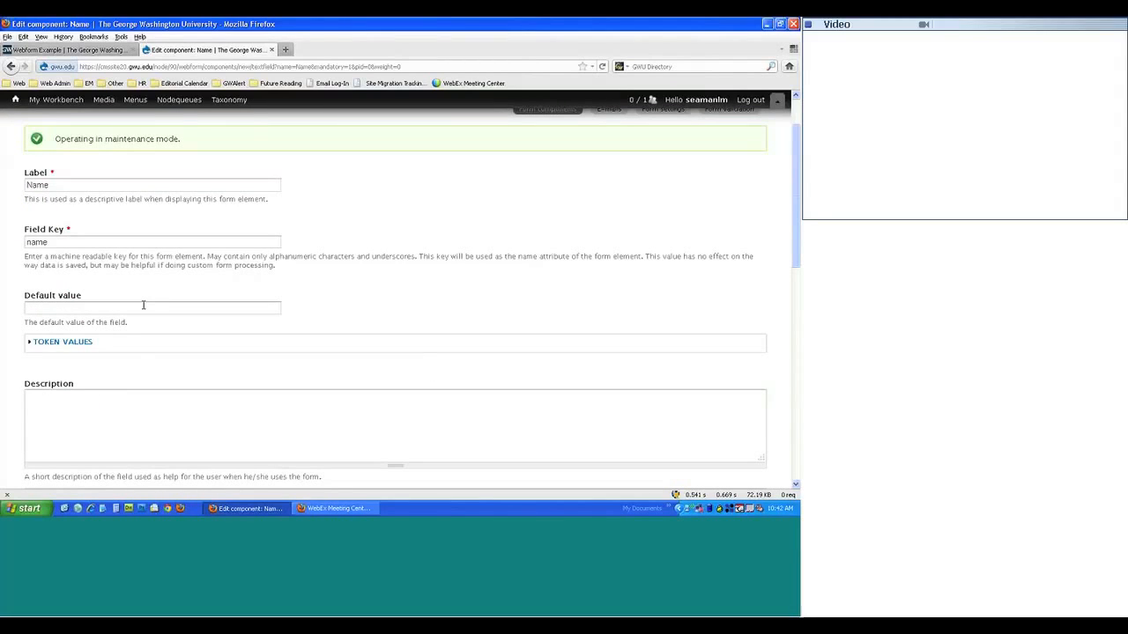
click(88, 50)
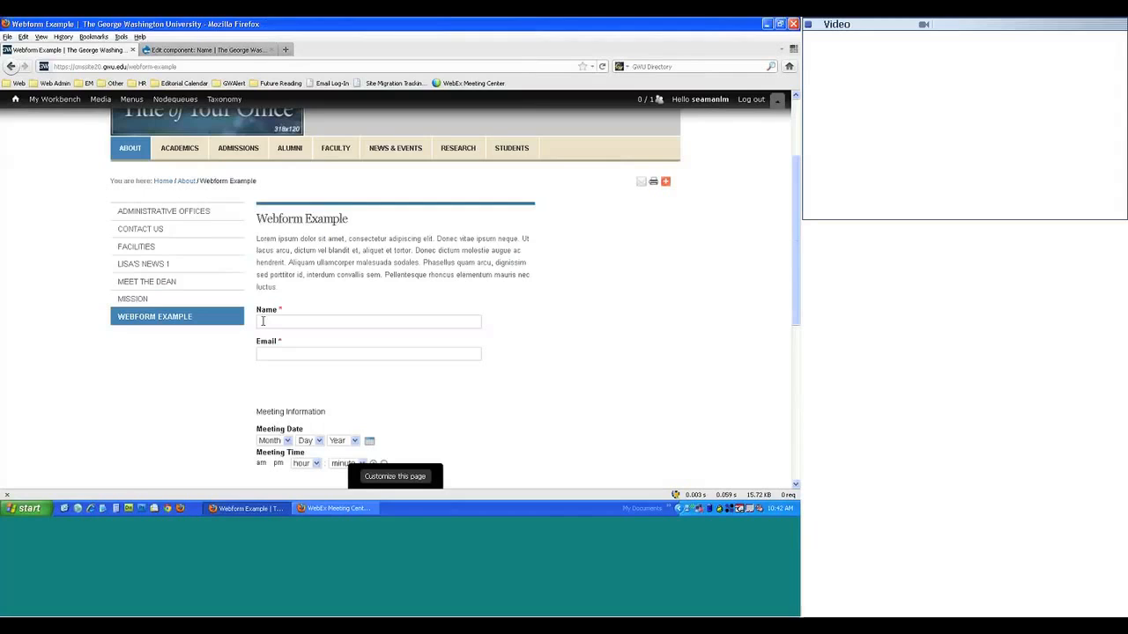
click(179, 50)
click(46, 308)
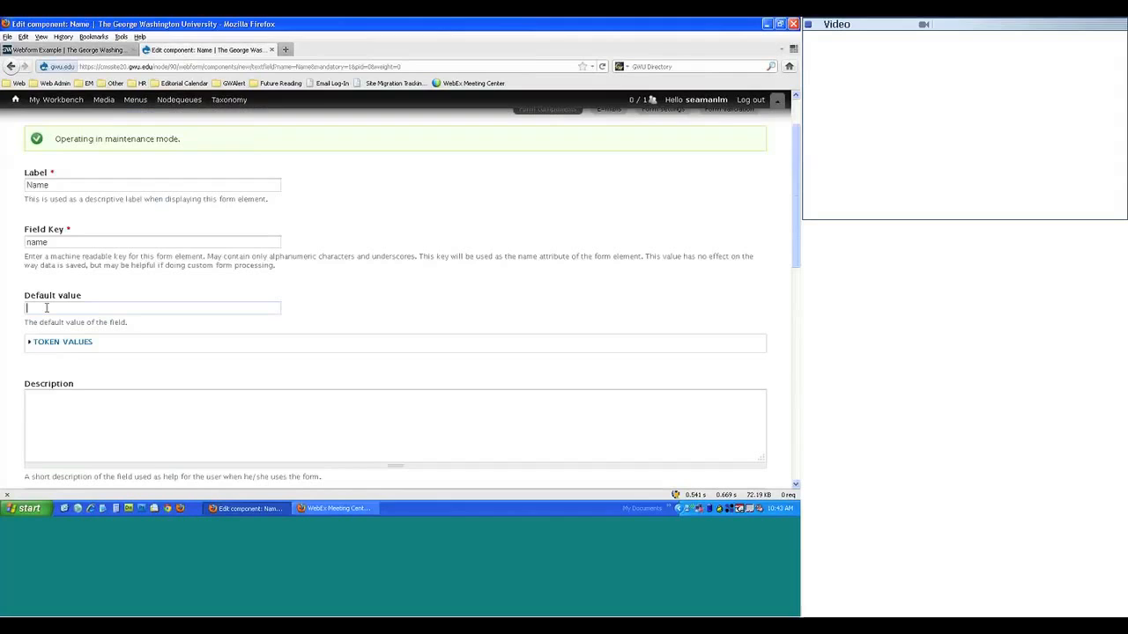
text(First and Last Name)
scroll(168, 344, down, 1)
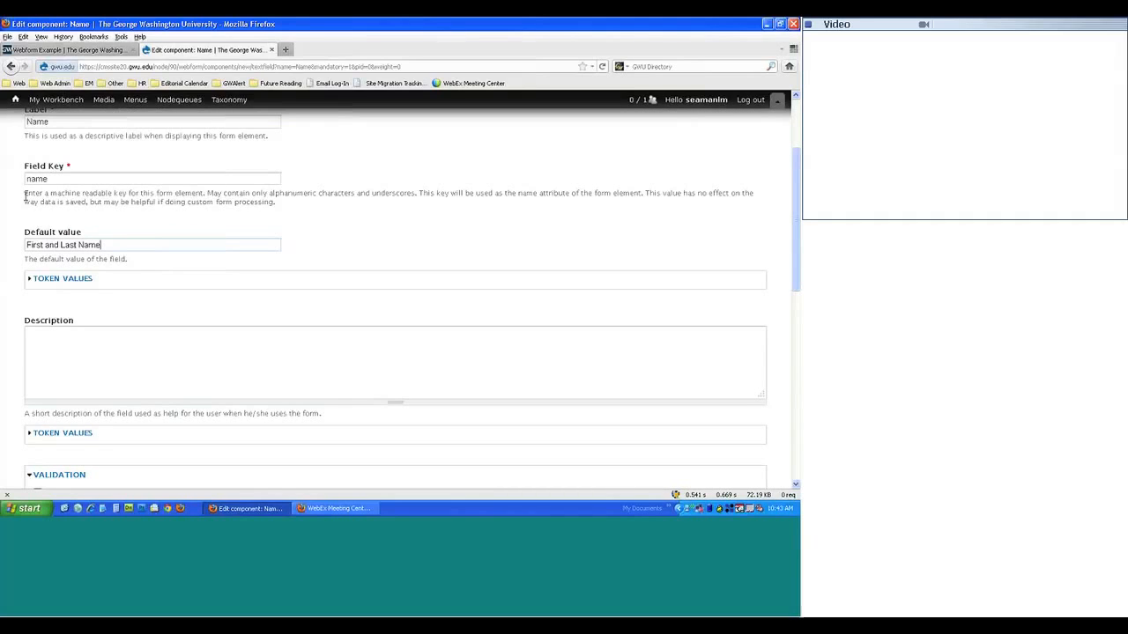
scroll(23, 182, up, 2)
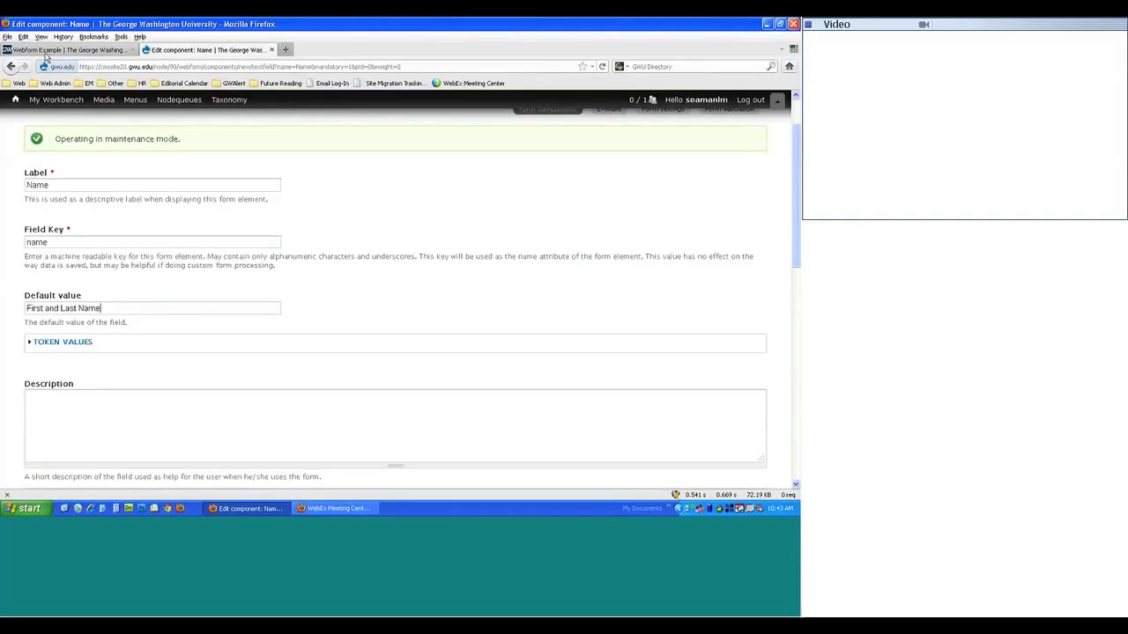
click(66, 50)
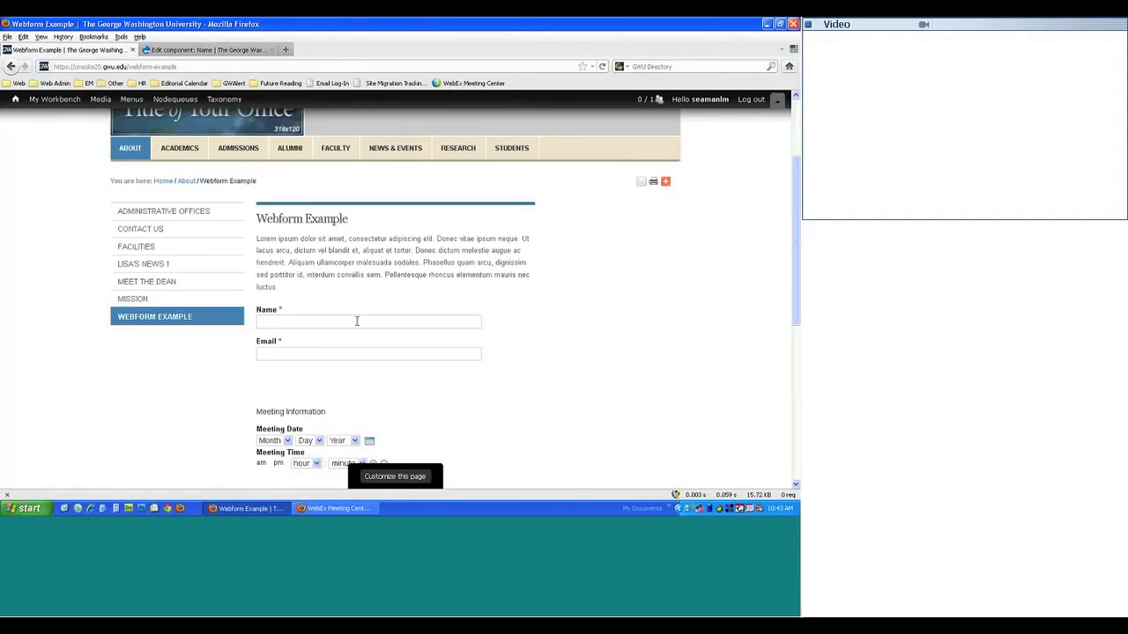
click(207, 49)
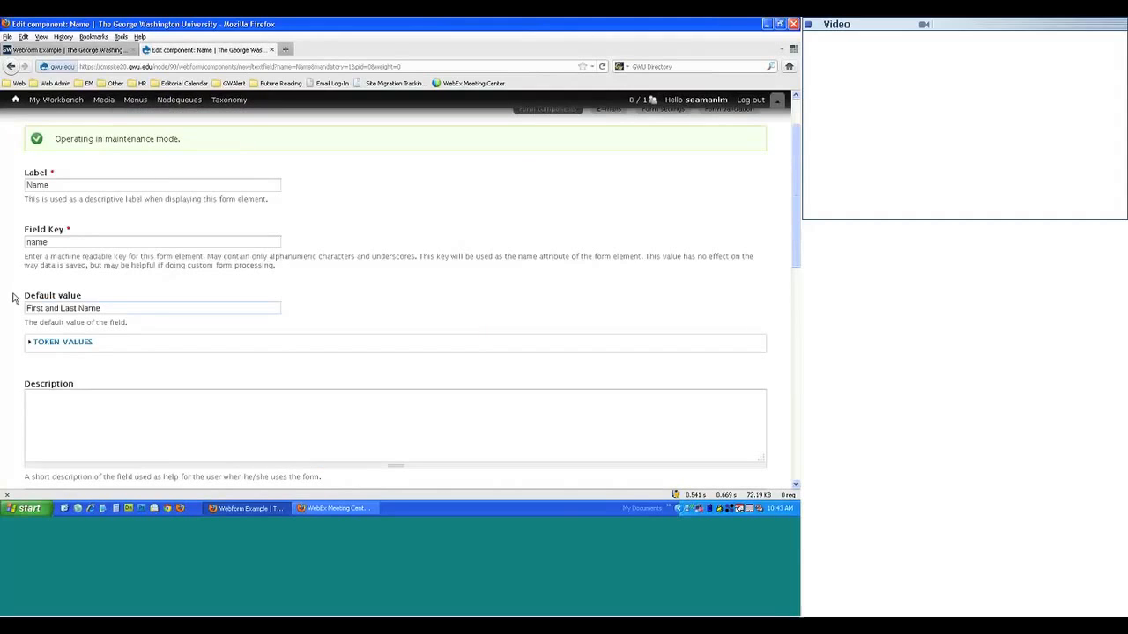
drag(26, 306, 2, 344)
key(Delete)
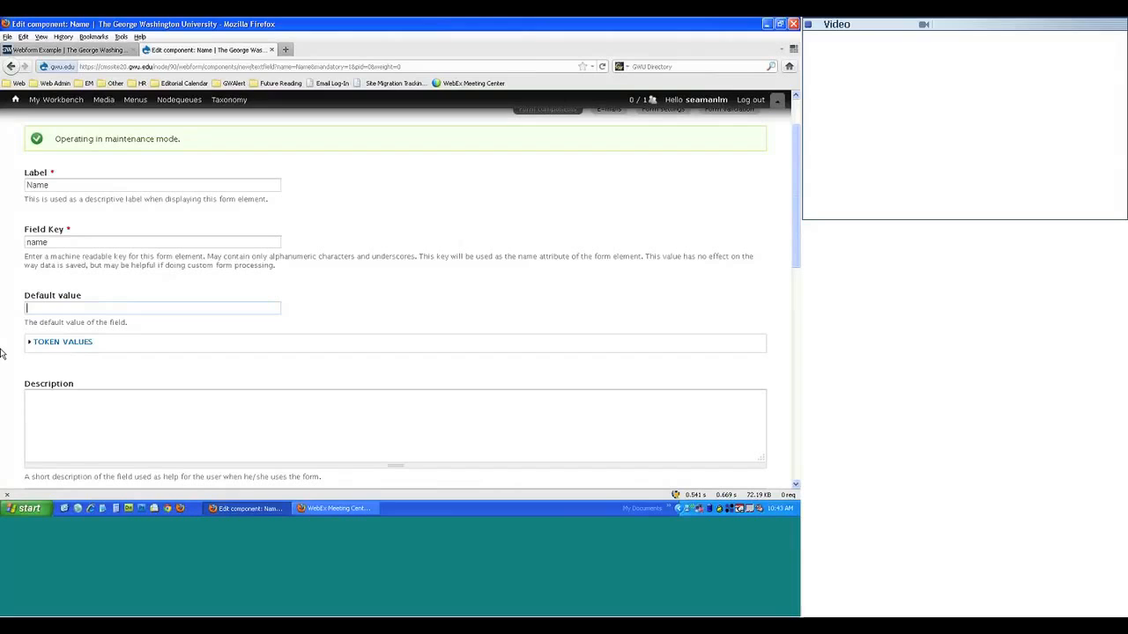
- Enter 'First and last name' in the Name component's Description box
click(74, 386)
scroll(74, 388, down, 3)
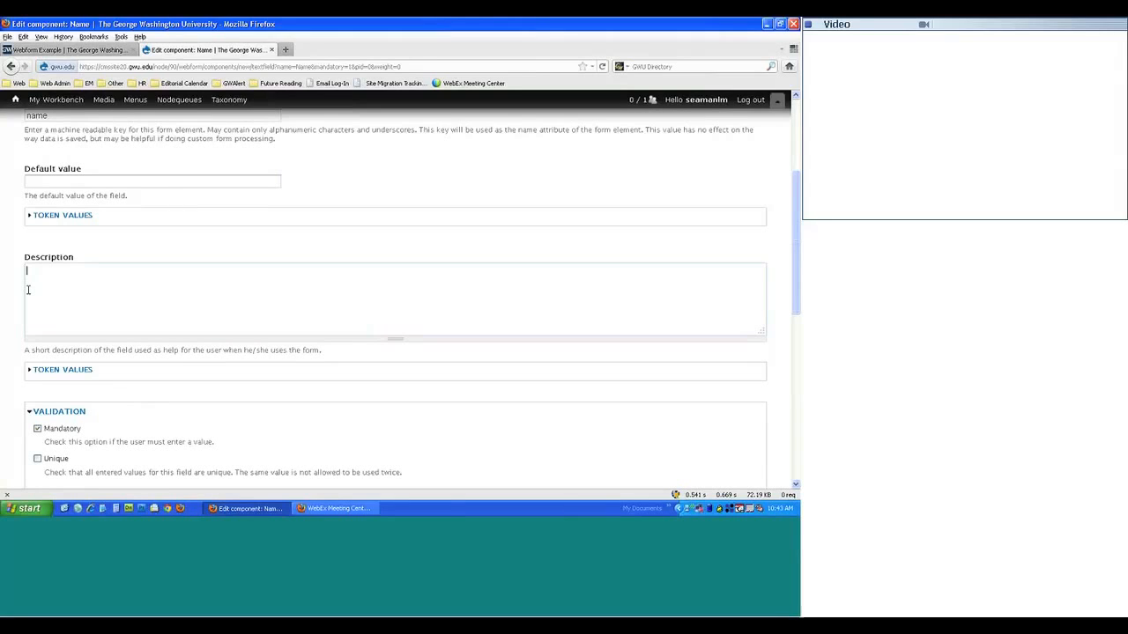
scroll(28, 290, up, 5)
scroll(23, 296, down, 1)
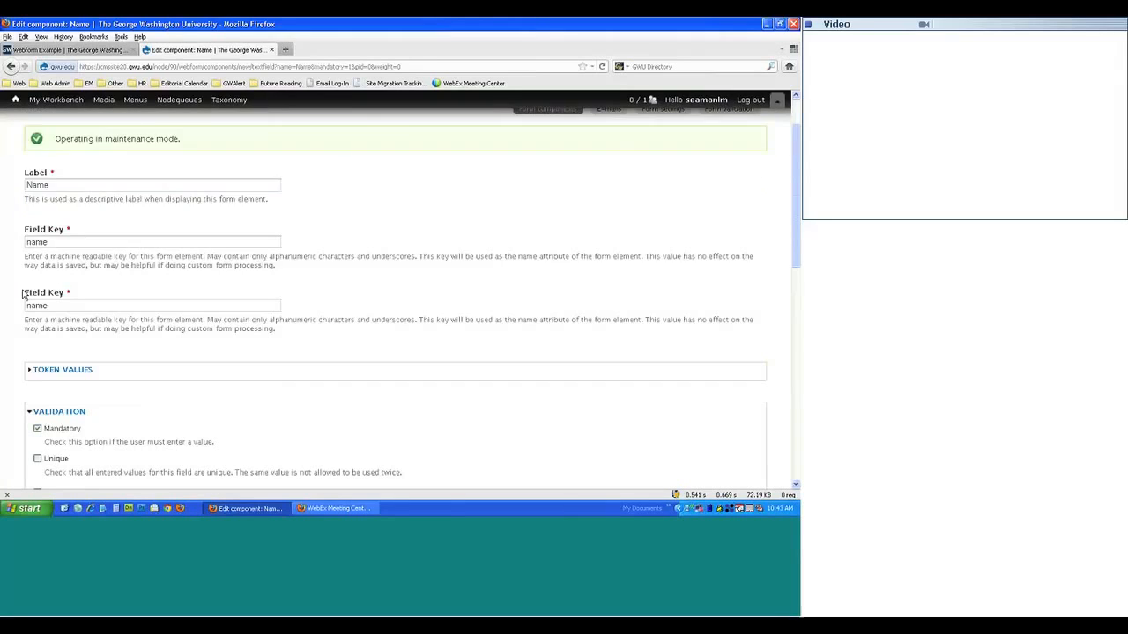
scroll(151, 362, down, 3)
text(First)
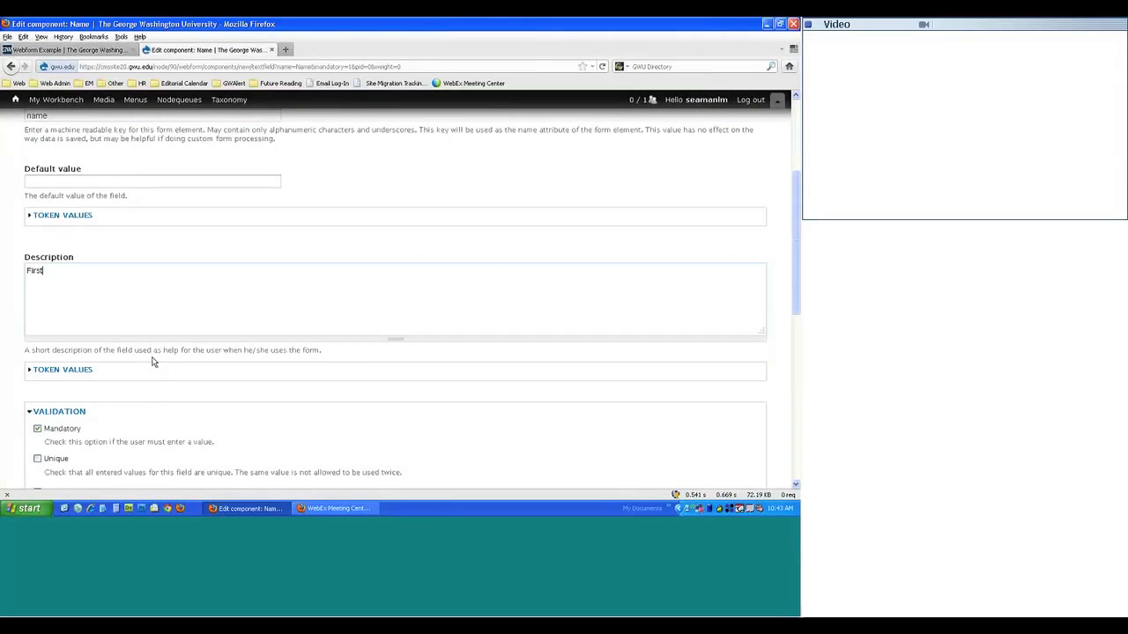
text( and last name)
scroll(152, 361, up, 3)
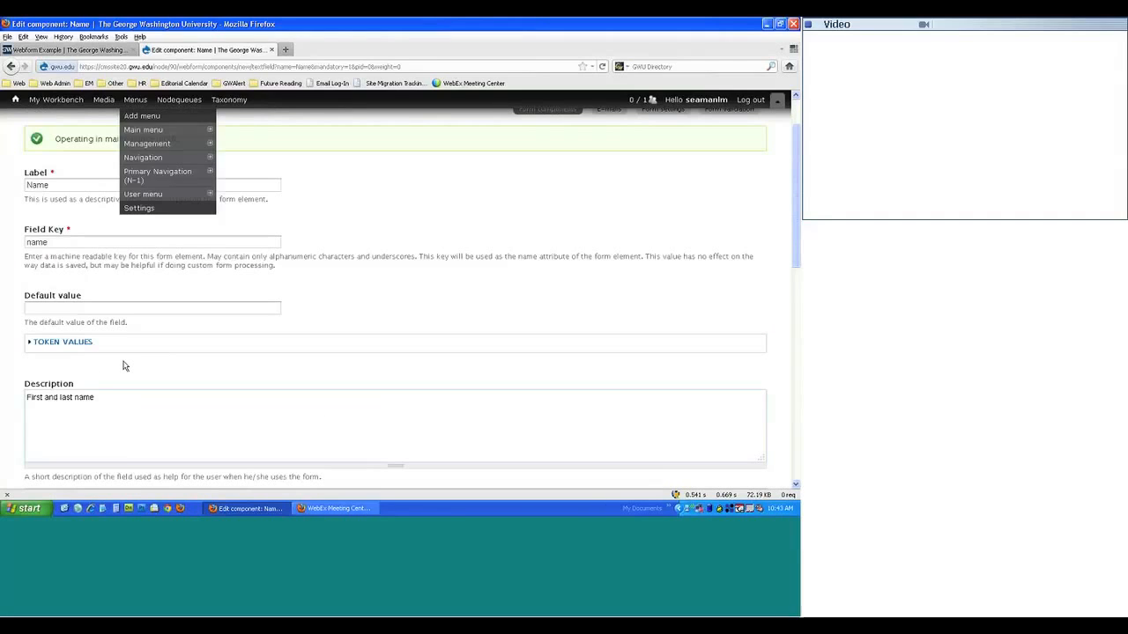
- Check the example form's Name field, then return to editing the Name component
click(113, 51)
click(423, 322)
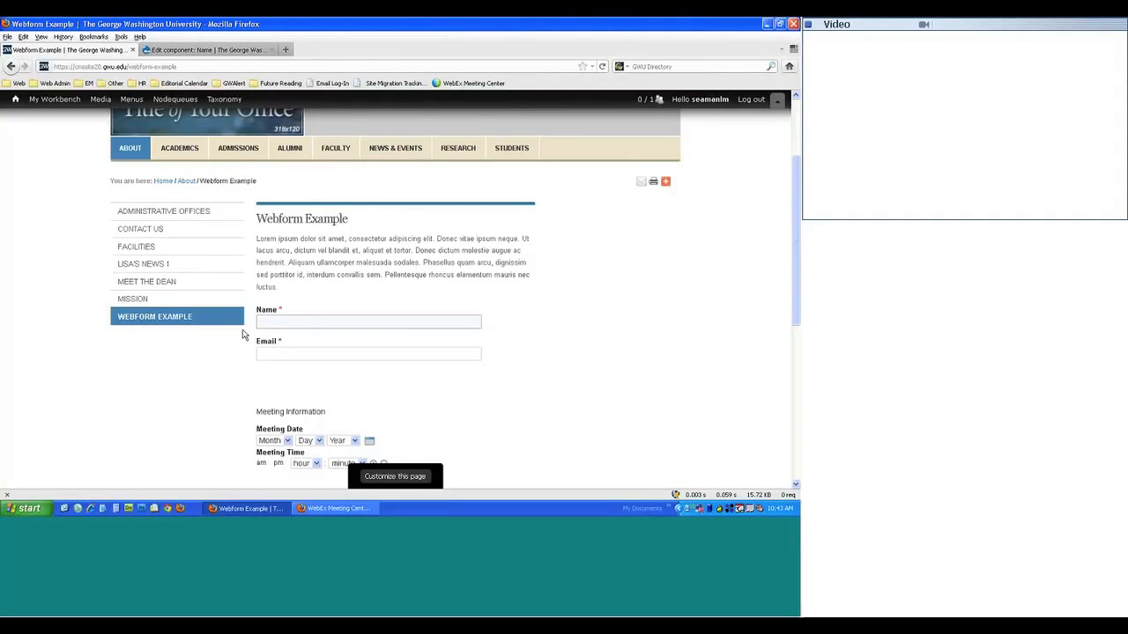
click(256, 50)
scroll(141, 412, down, 5)
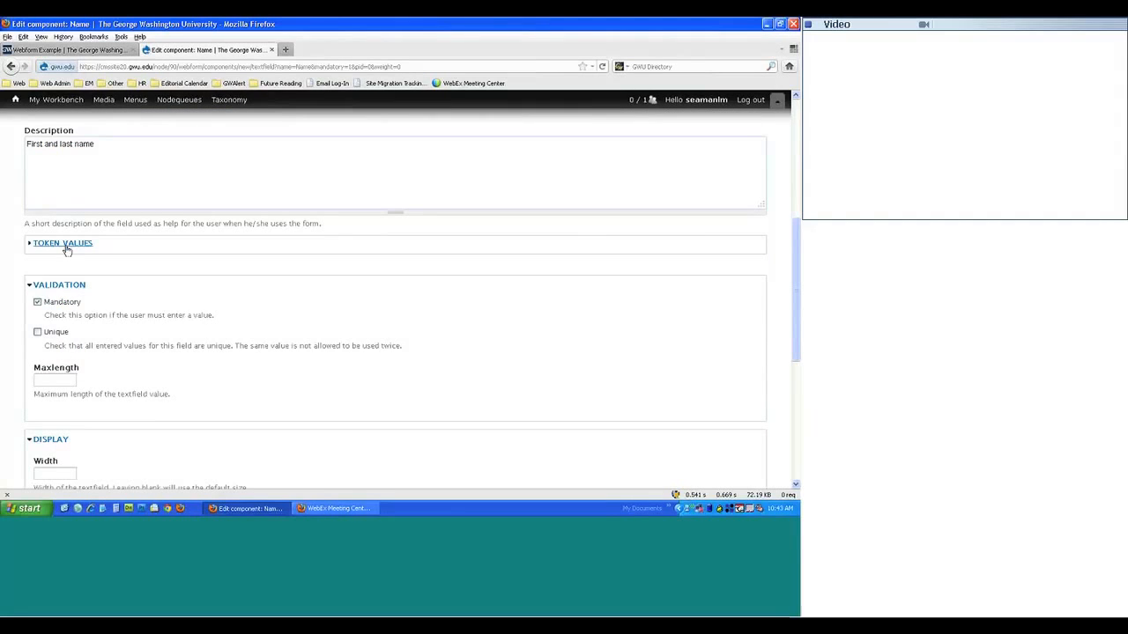
scroll(65, 244, up, 1)
drag(95, 207, 41, 253)
click(11, 315)
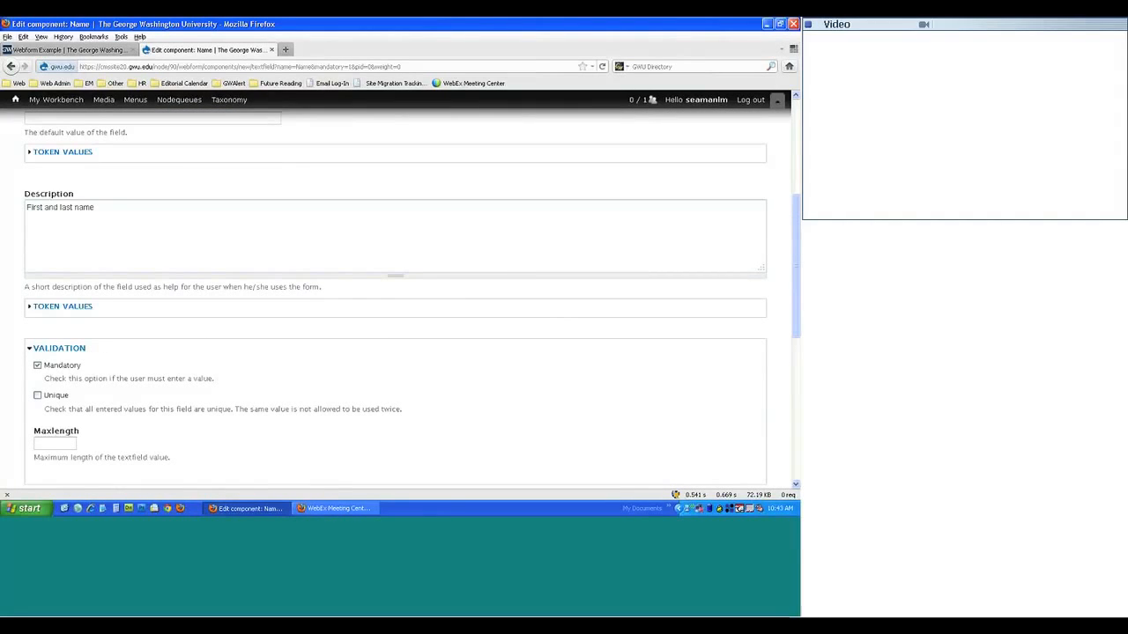
scroll(9, 323, down, 2)
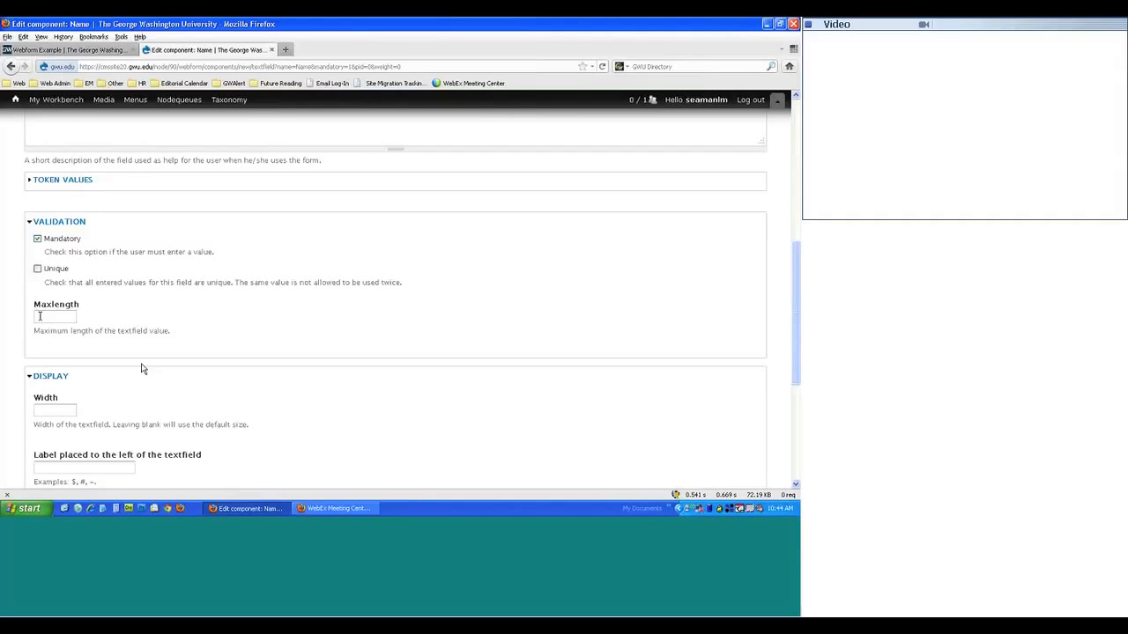
scroll(142, 371, down, 5)
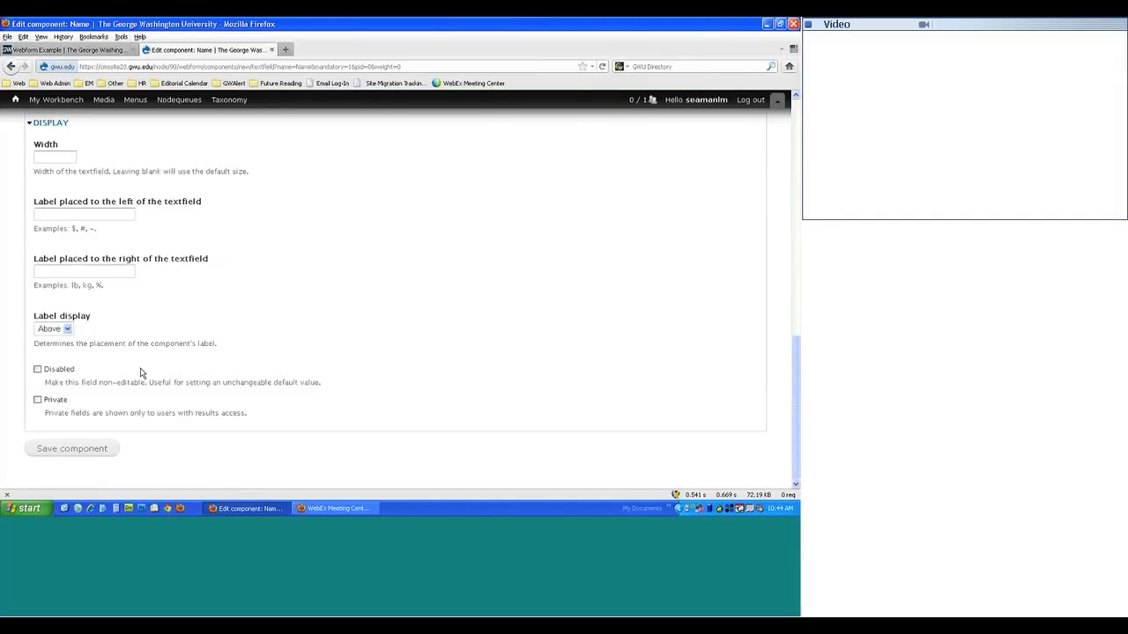
scroll(140, 373, up, 1)
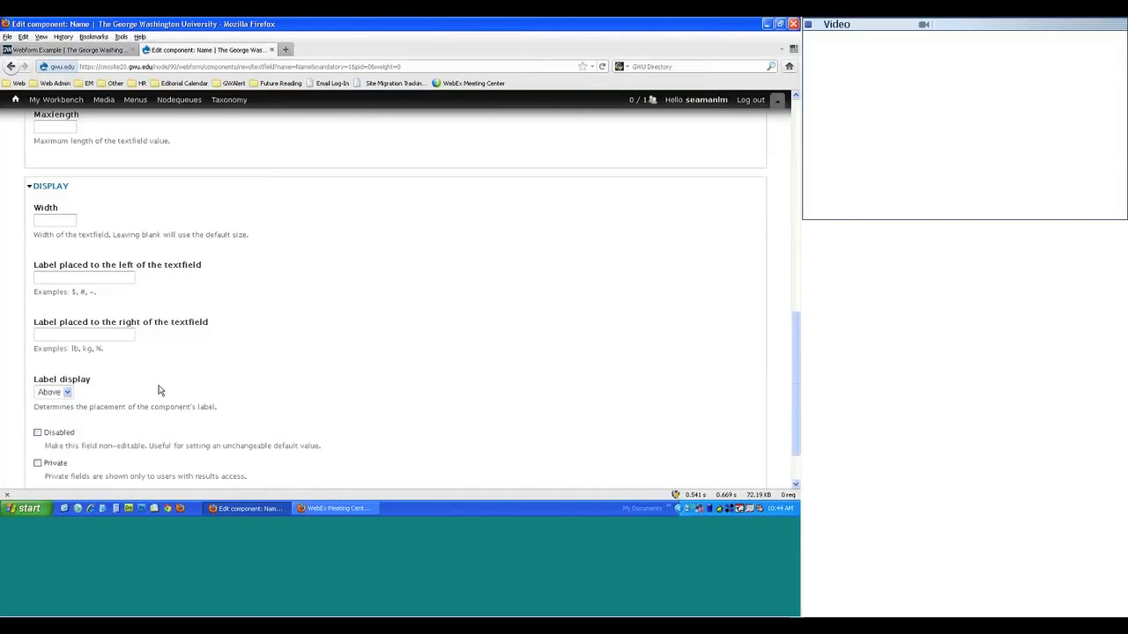
click(107, 51)
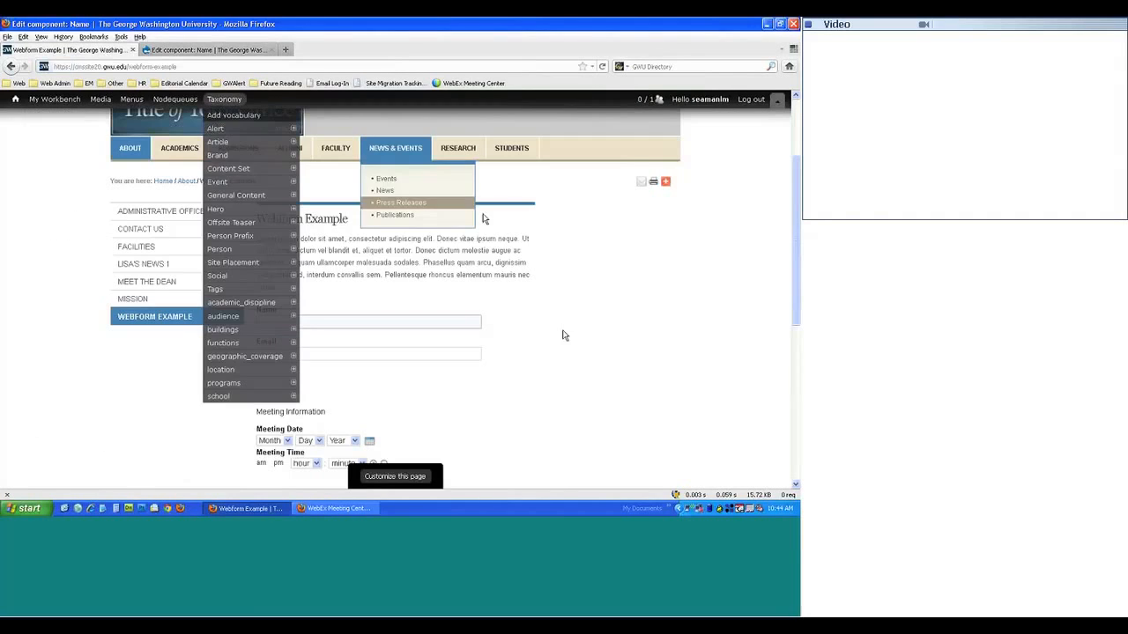
click(236, 50)
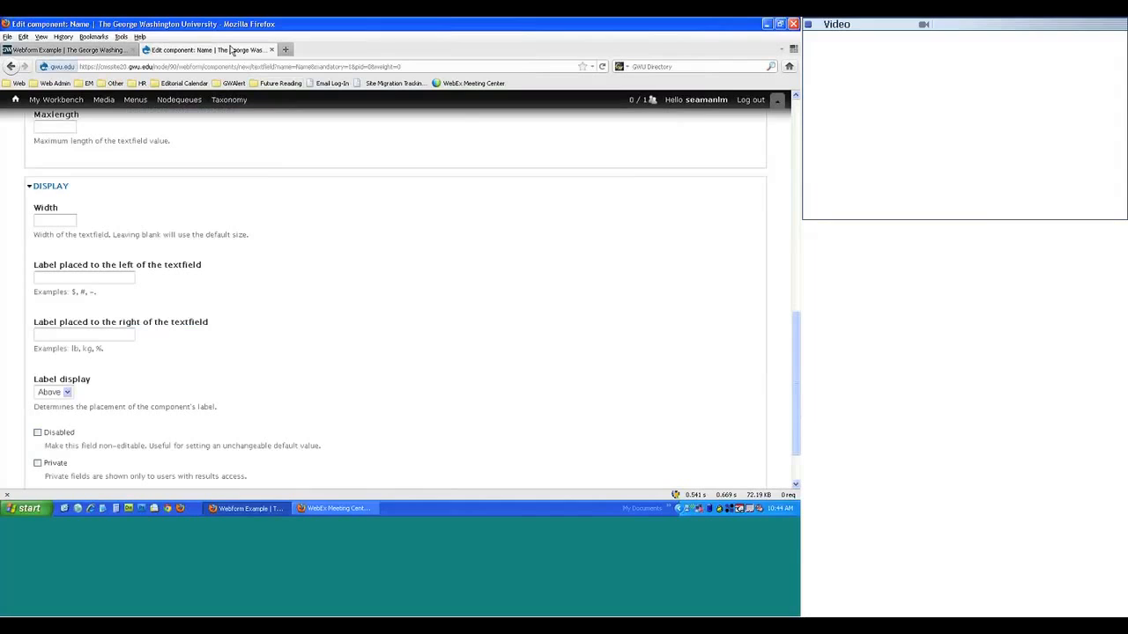
click(127, 52)
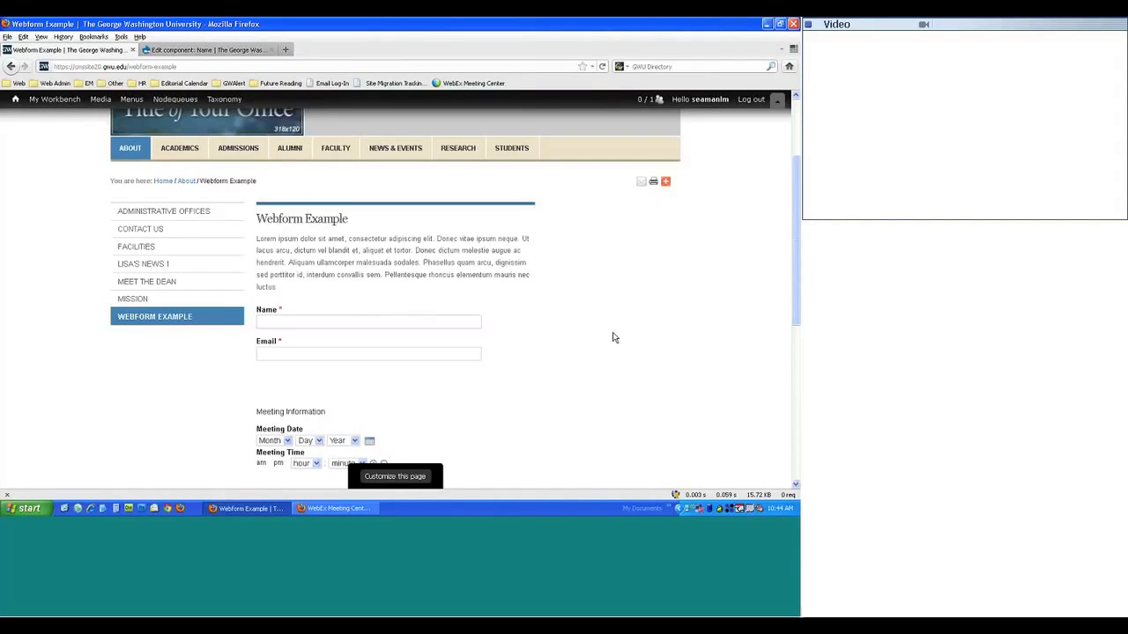
mouse_move(435, 136)
click(207, 50)
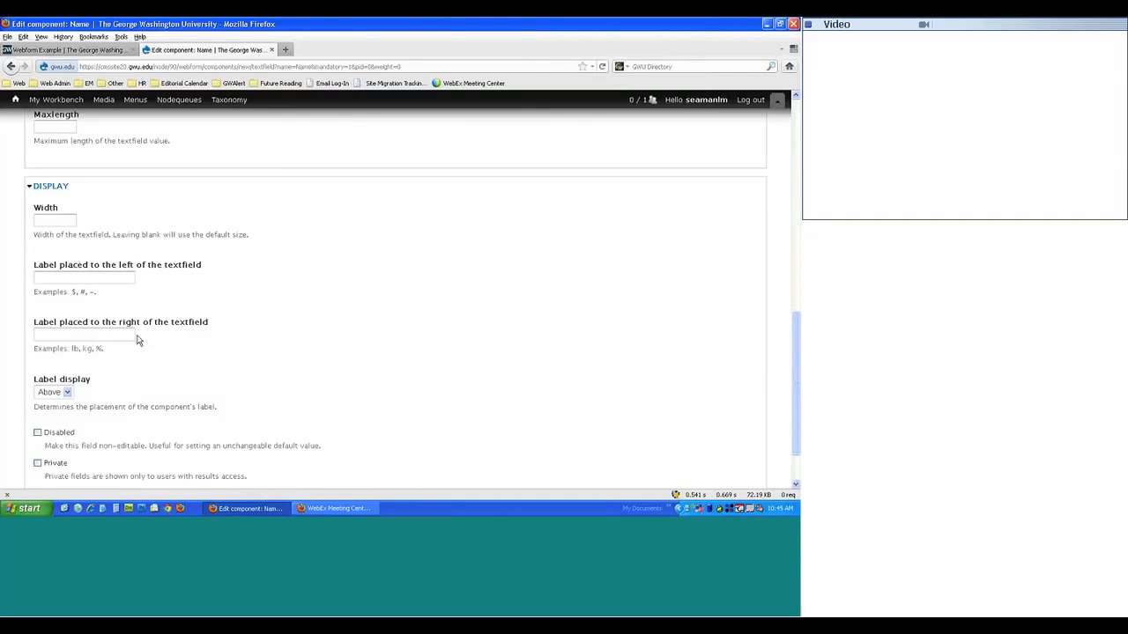
scroll(140, 337, down, 2)
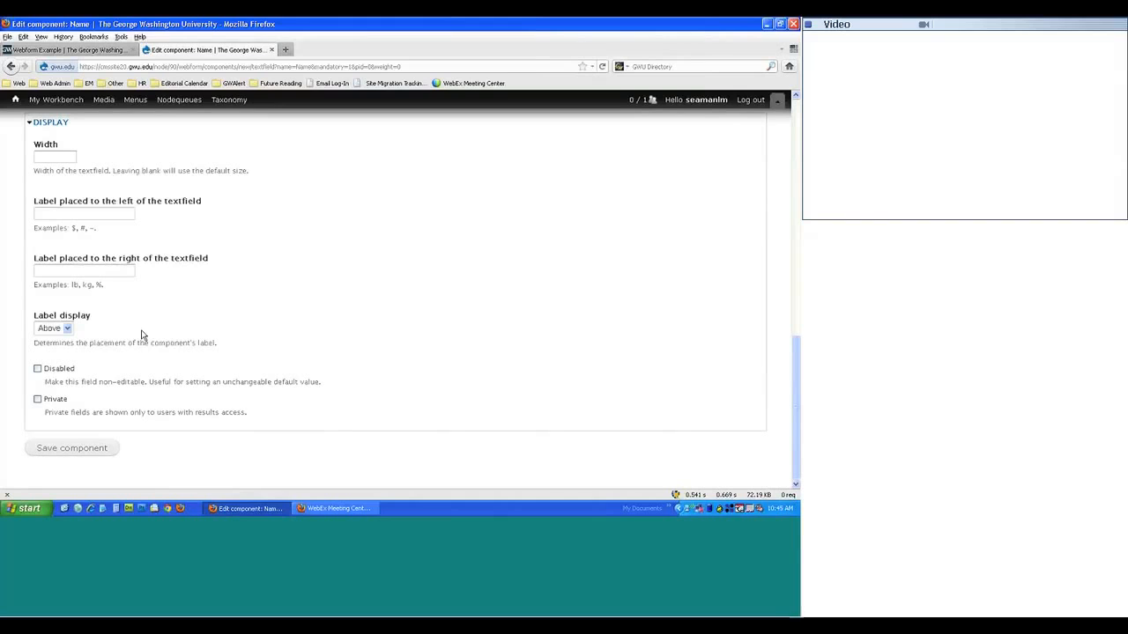
scroll(141, 335, up, 15)
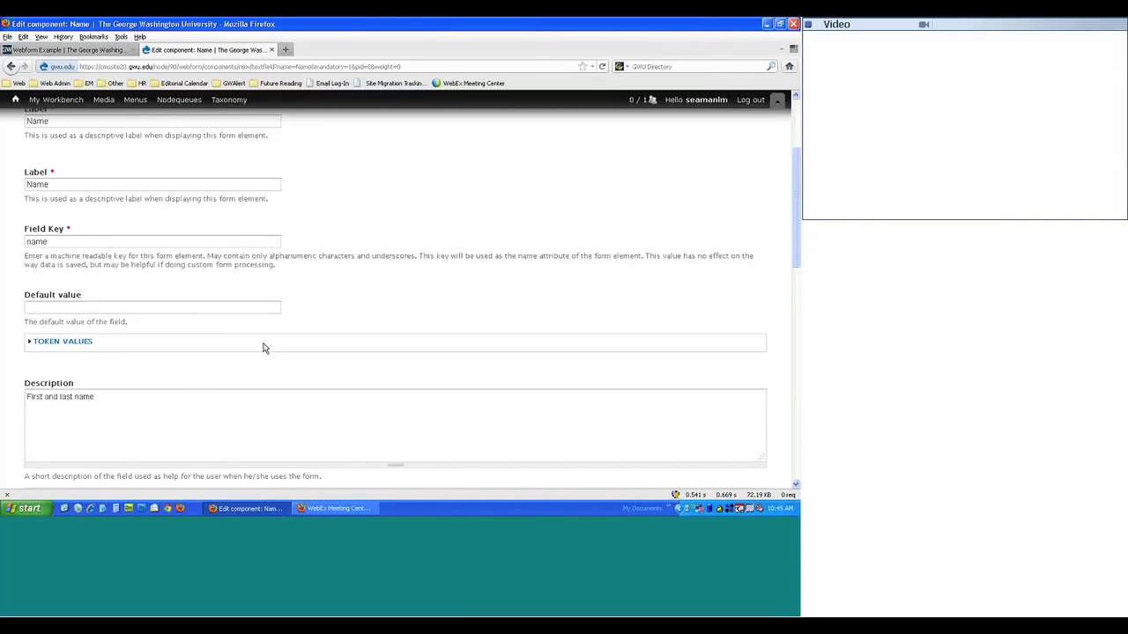
scroll(262, 348, up, 3)
scroll(317, 358, down, 15)
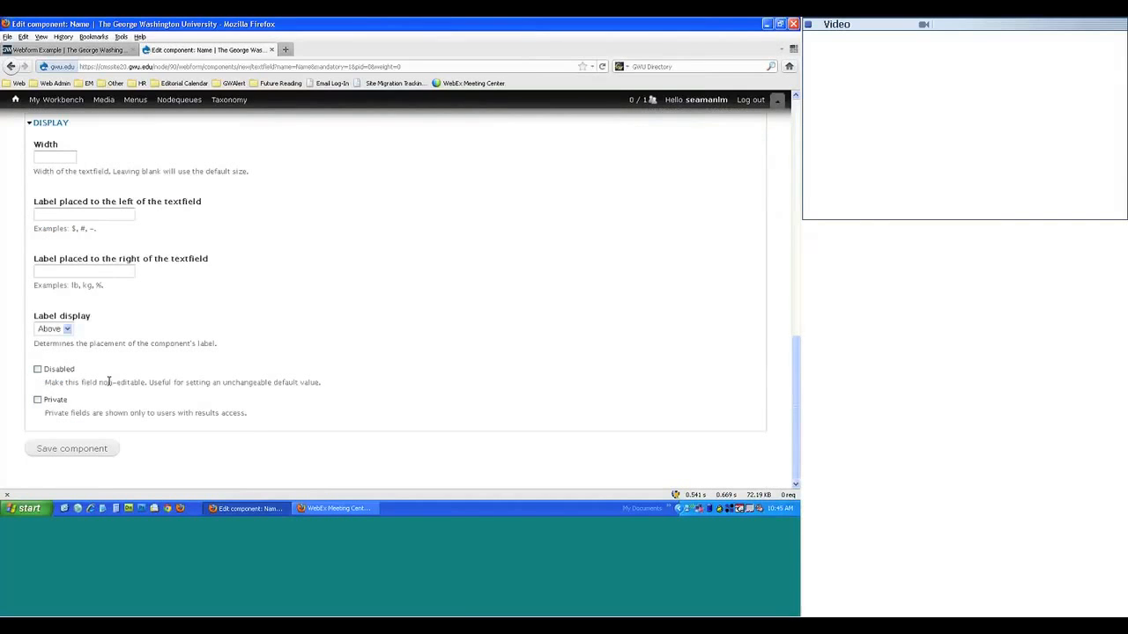
click(70, 50)
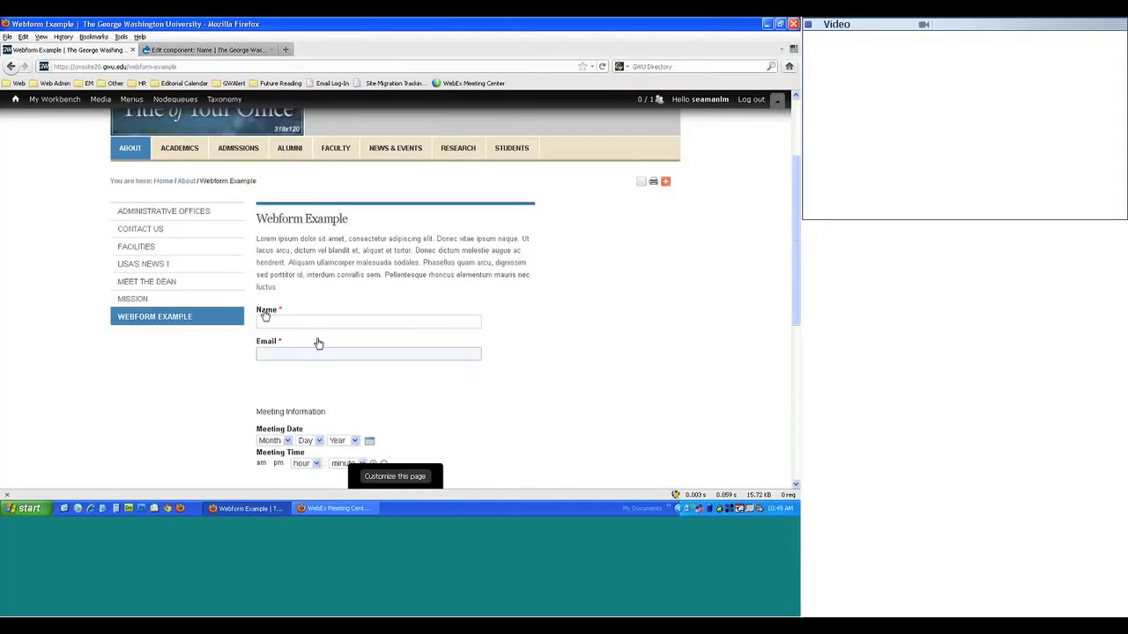
click(189, 51)
click(51, 329)
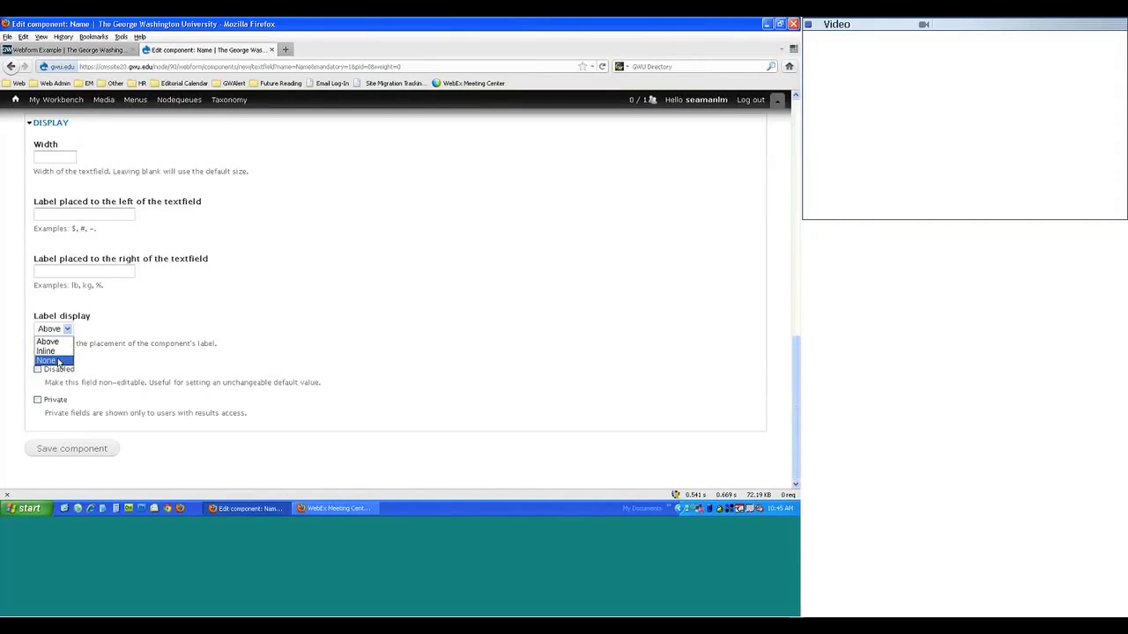
click(145, 366)
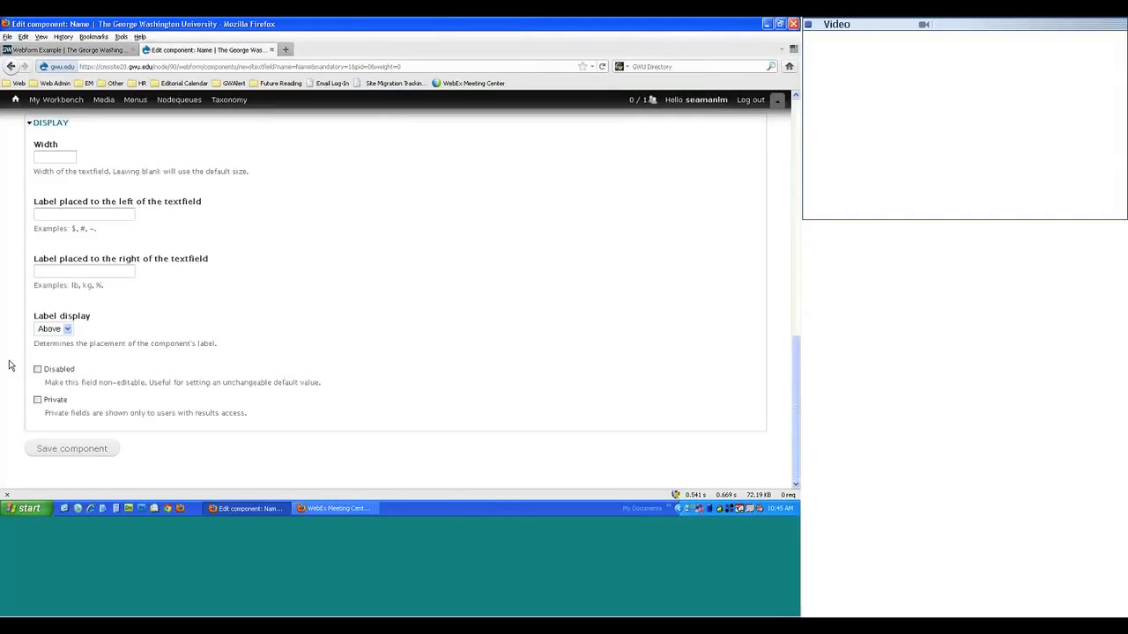
- Save the Name component and preview the Webform Example 2 draft in a new tab
click(61, 451)
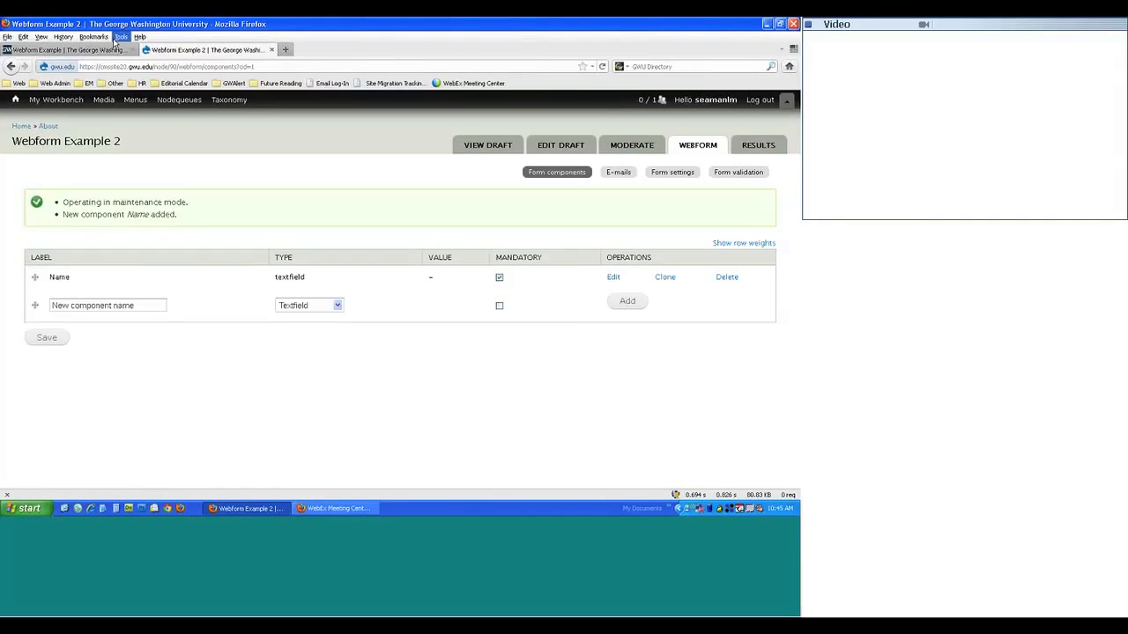
click(507, 155)
scroll(254, 309, down, 3)
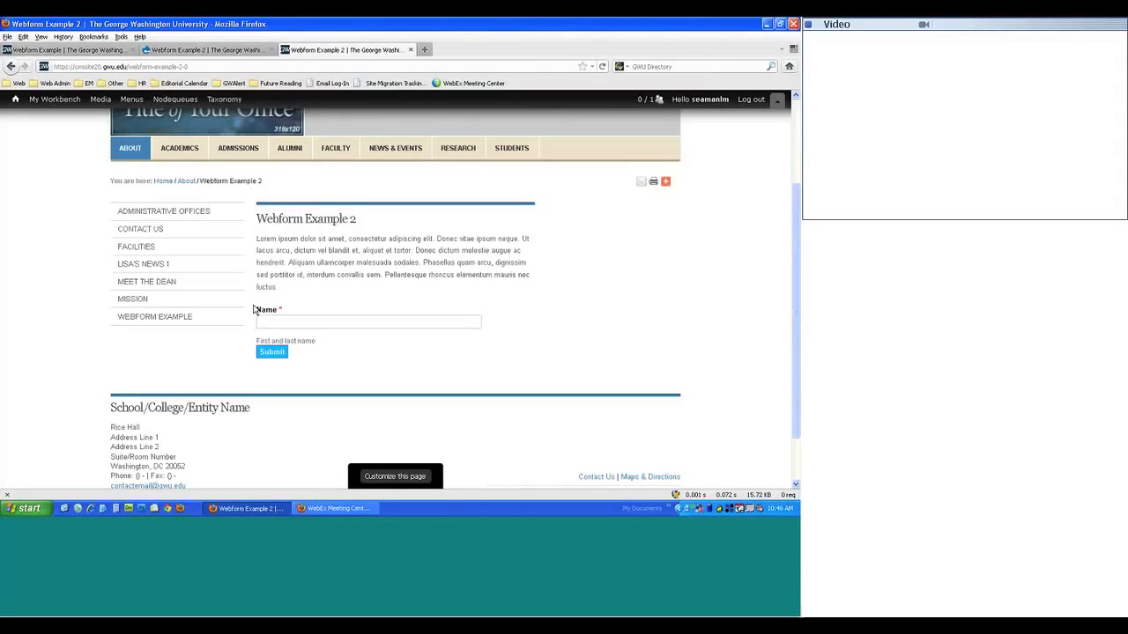
key(ctrl+Tab)
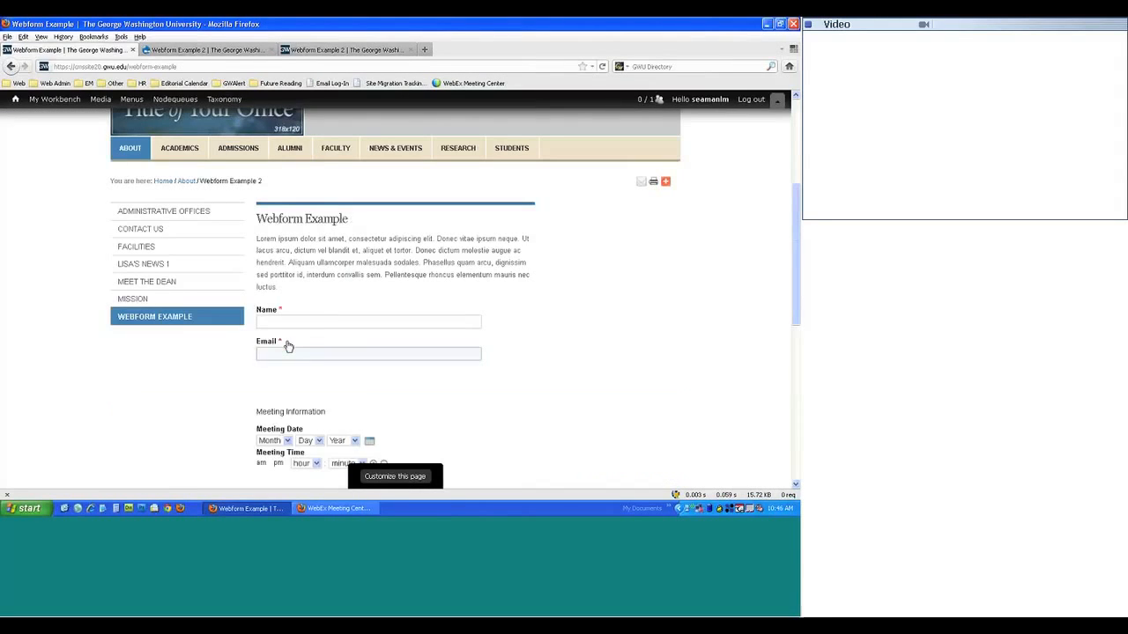
key(ctrl+Tab)
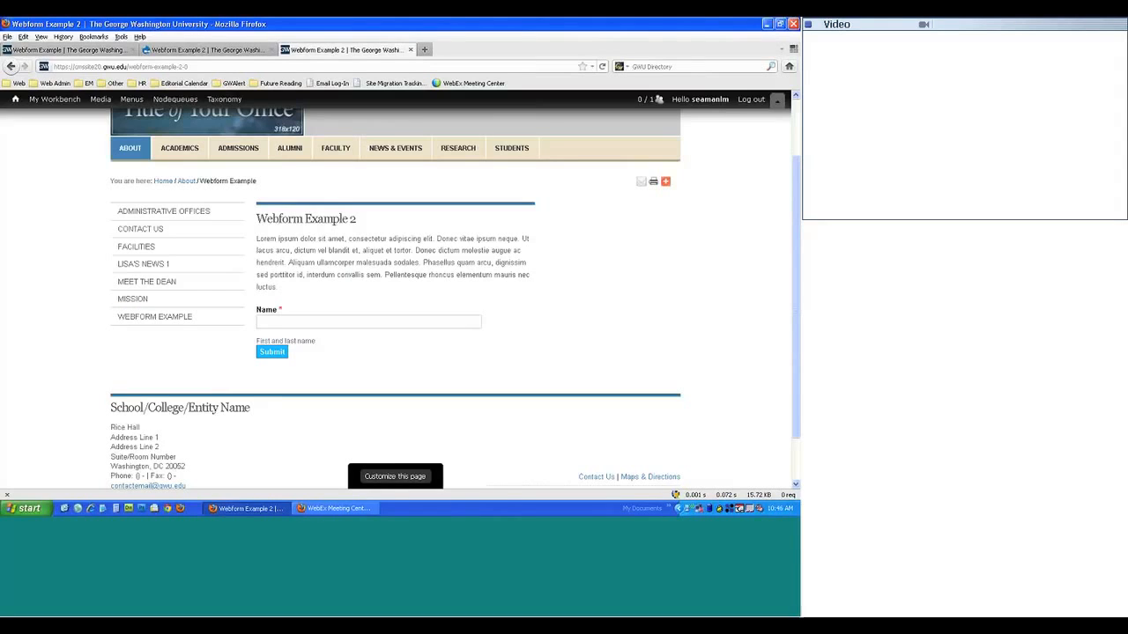
click(264, 50)
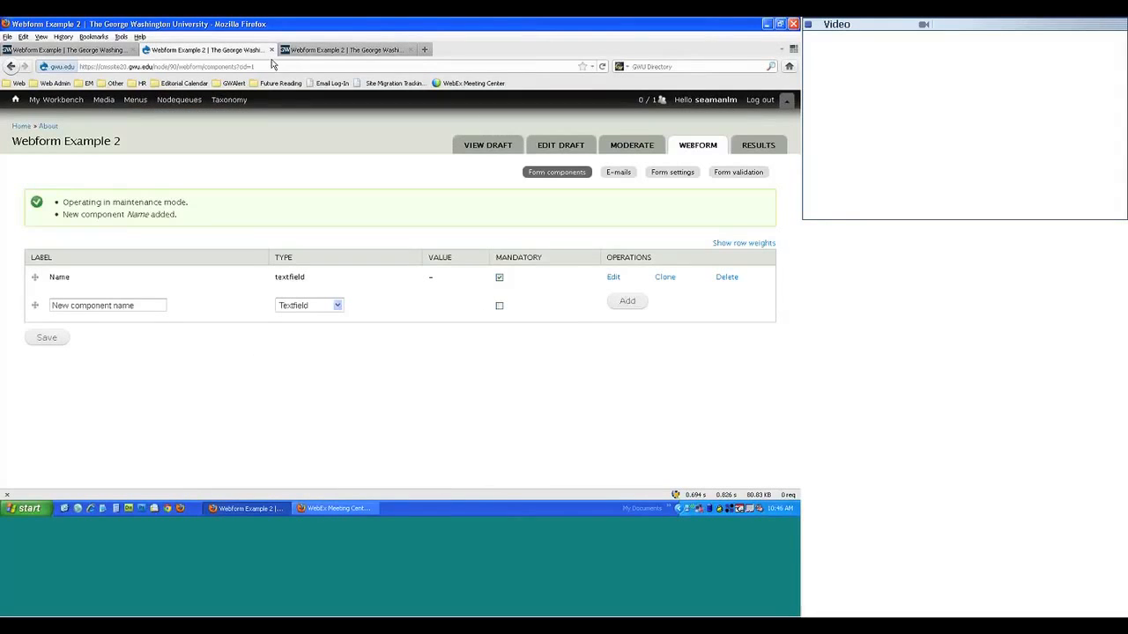
- Add a mandatory E-mail component named 'Email' and save its settings
key(e)
text(Email)
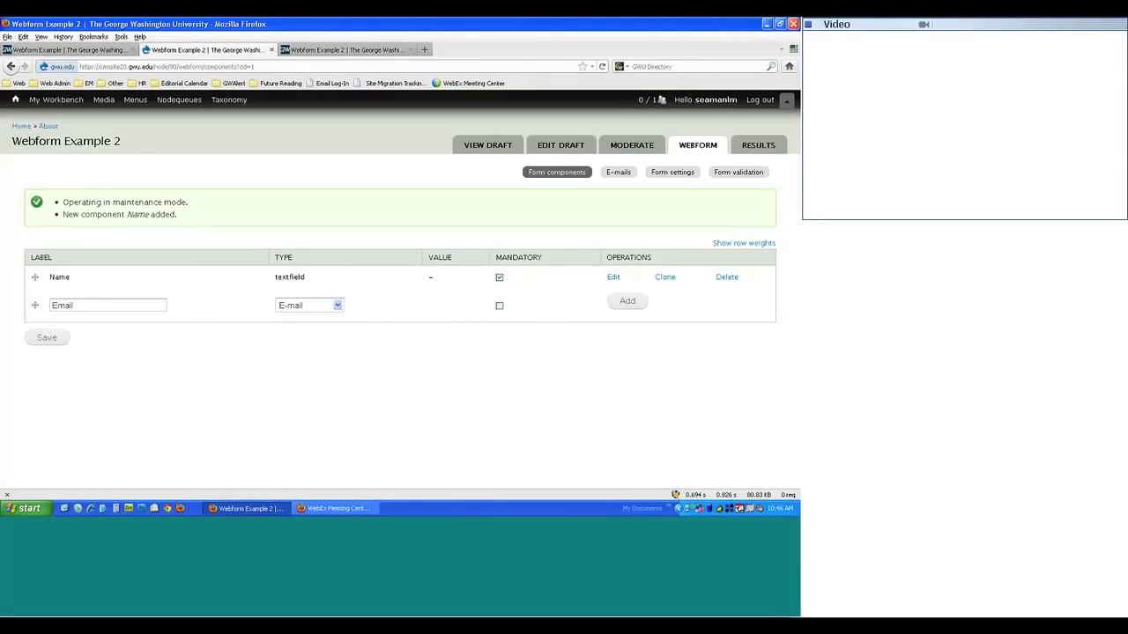
click(499, 305)
key(Return)
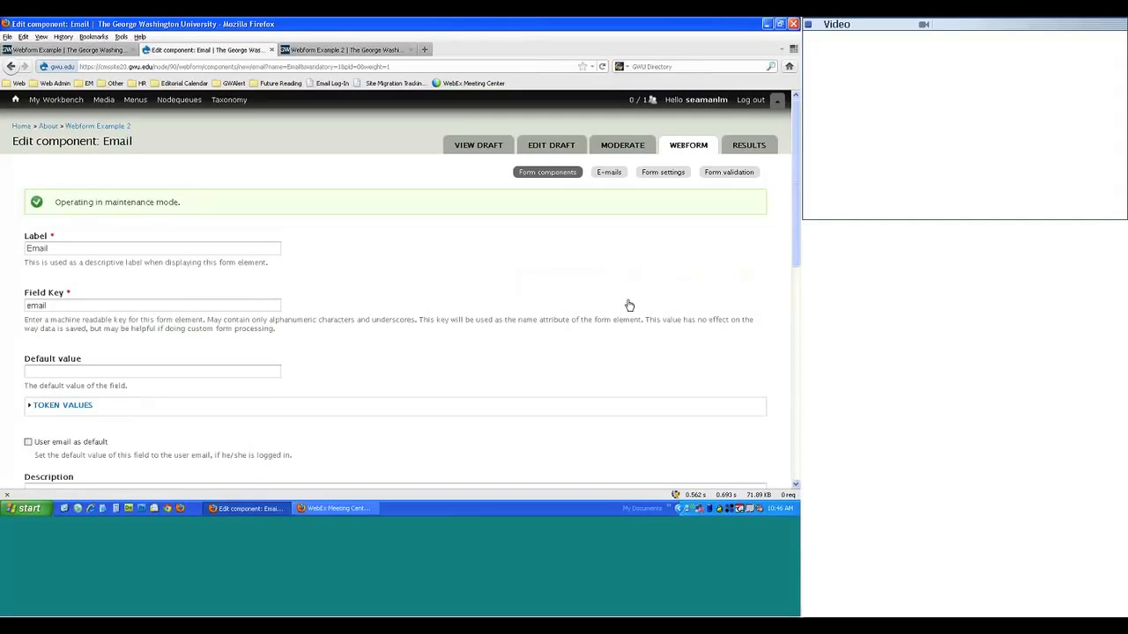
scroll(139, 302, down, 1)
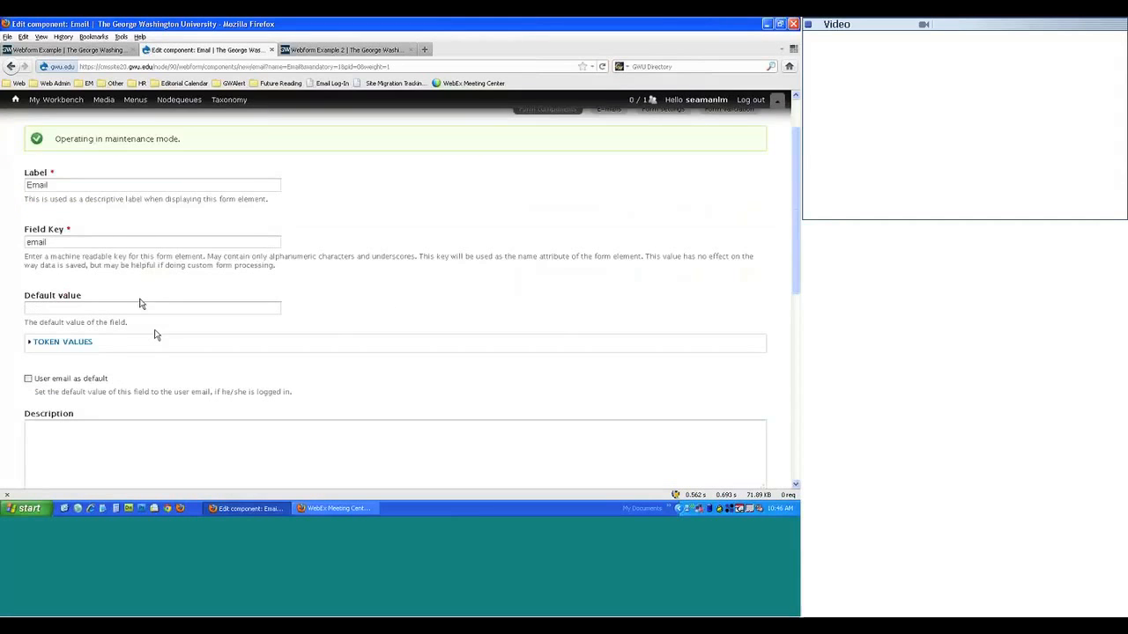
scroll(151, 335, down, 2)
scroll(152, 336, up, 2)
scroll(152, 337, down, 5)
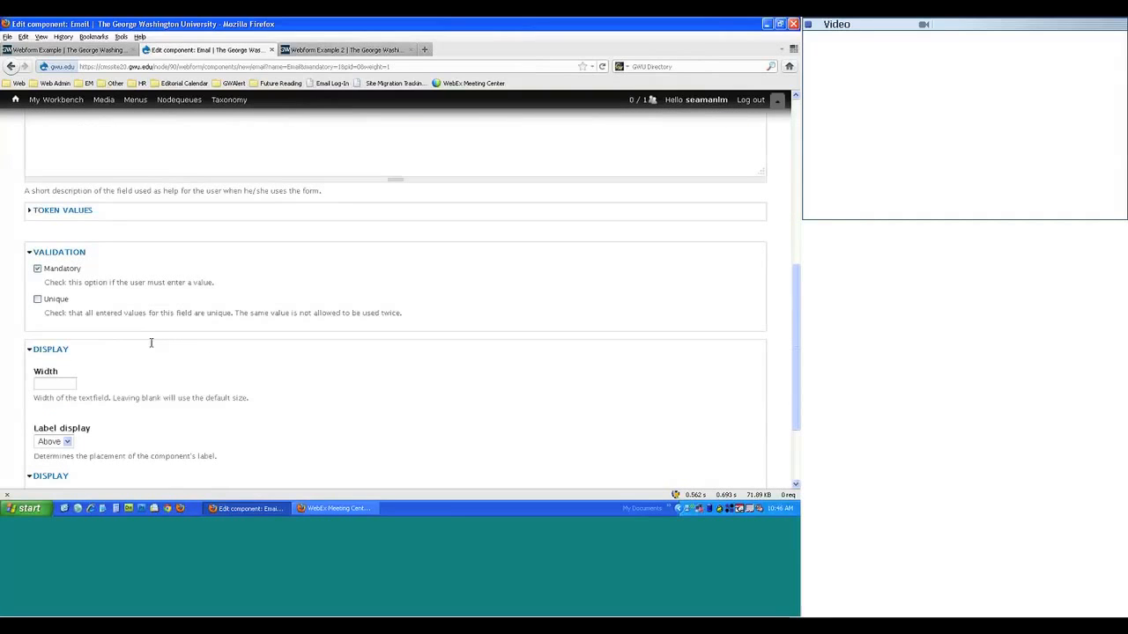
scroll(149, 340, down, 2)
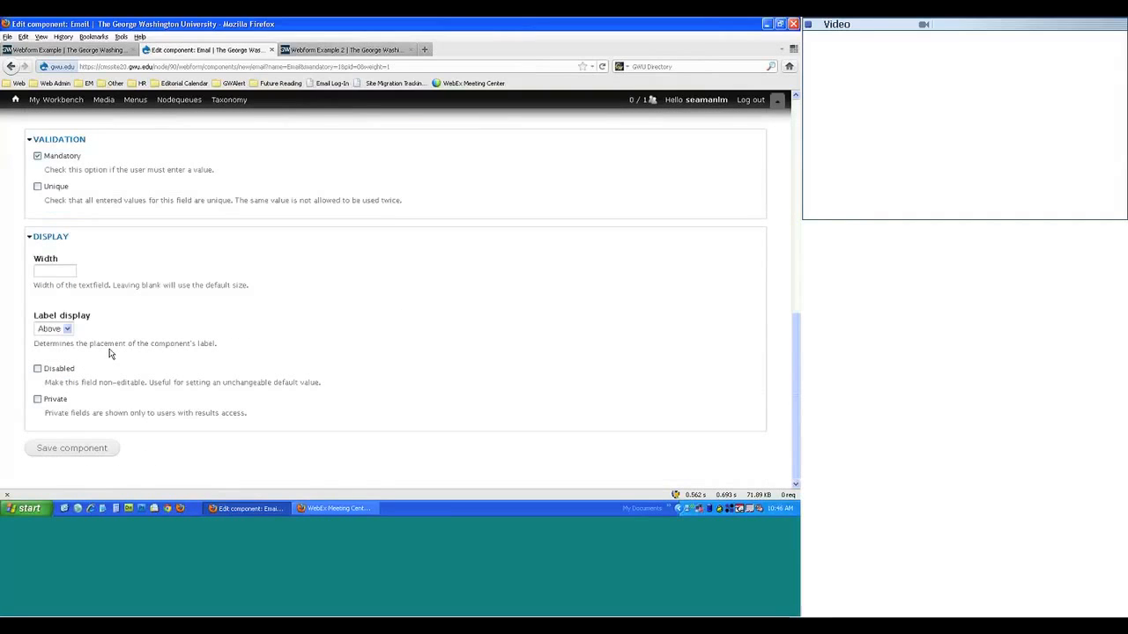
click(63, 452)
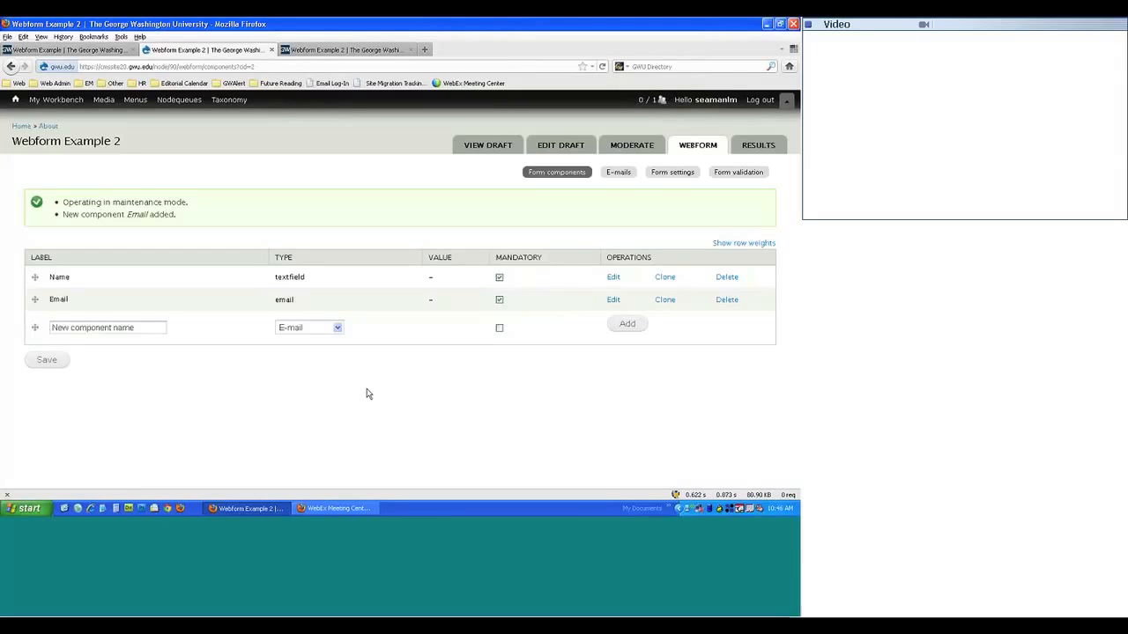
- Reload the live Webform Example 2 page to see the Email field, then return to the components list
click(339, 51)
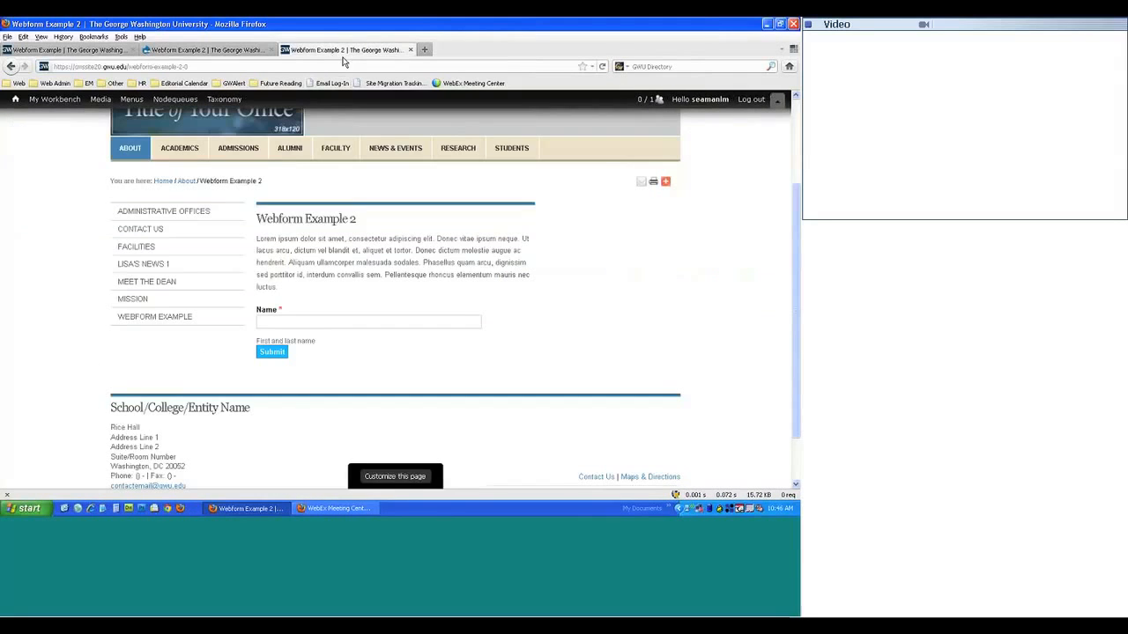
key(F5)
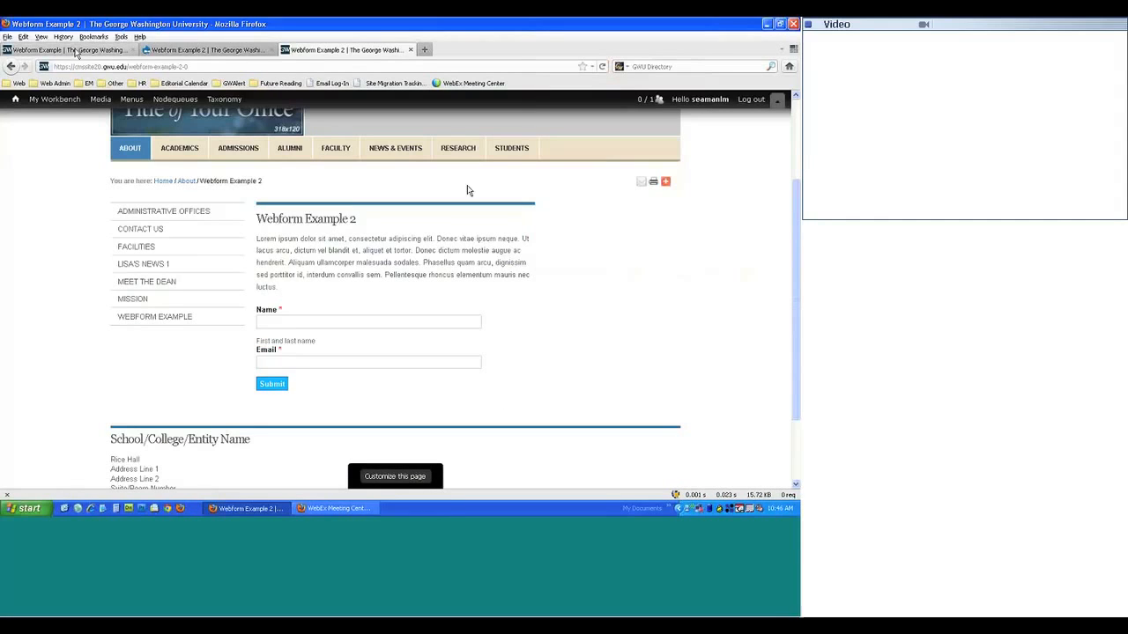
click(75, 51)
click(163, 53)
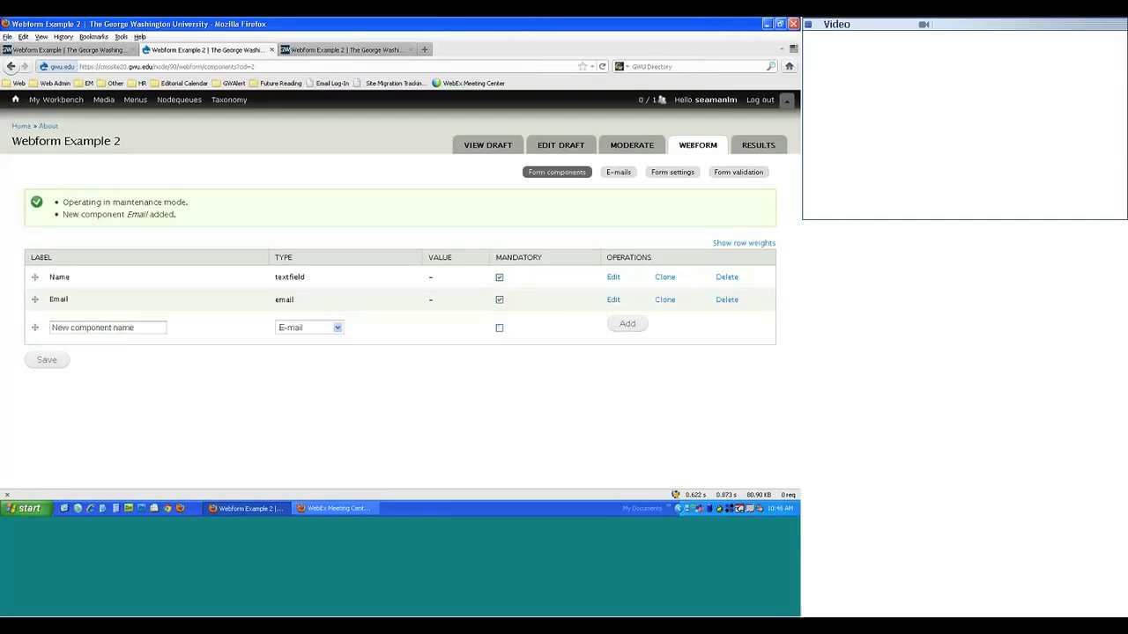
- Delete the Name field's 'First and last name' description, save, and reload the live form
click(613, 277)
scroll(403, 335, down, 1)
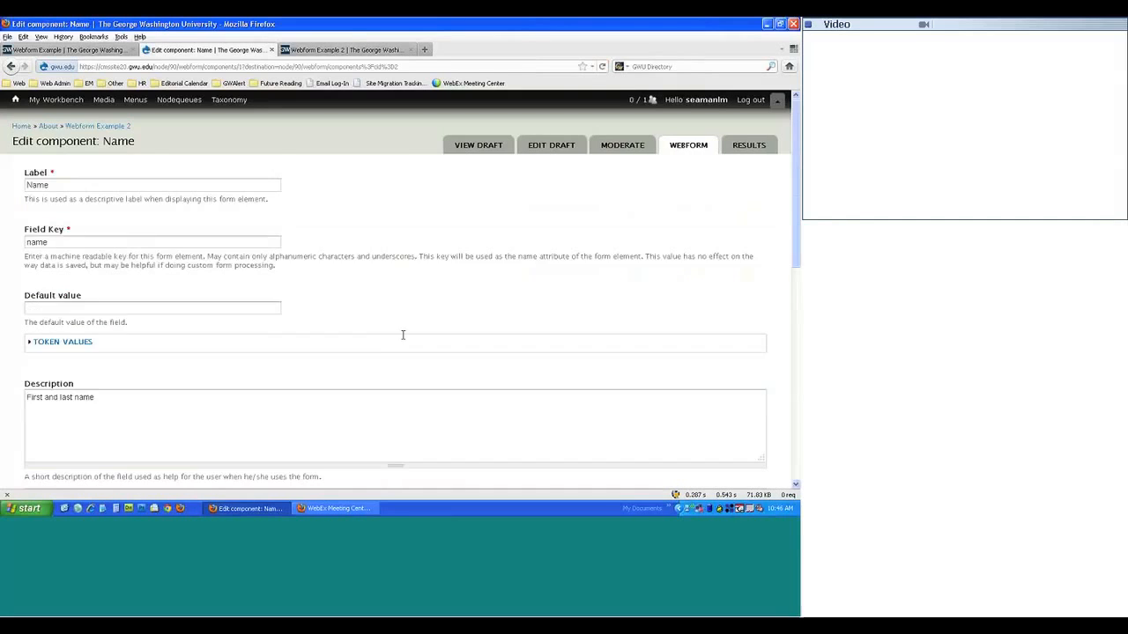
scroll(403, 335, down, 1)
triple_click(133, 331)
key(BackSpace)
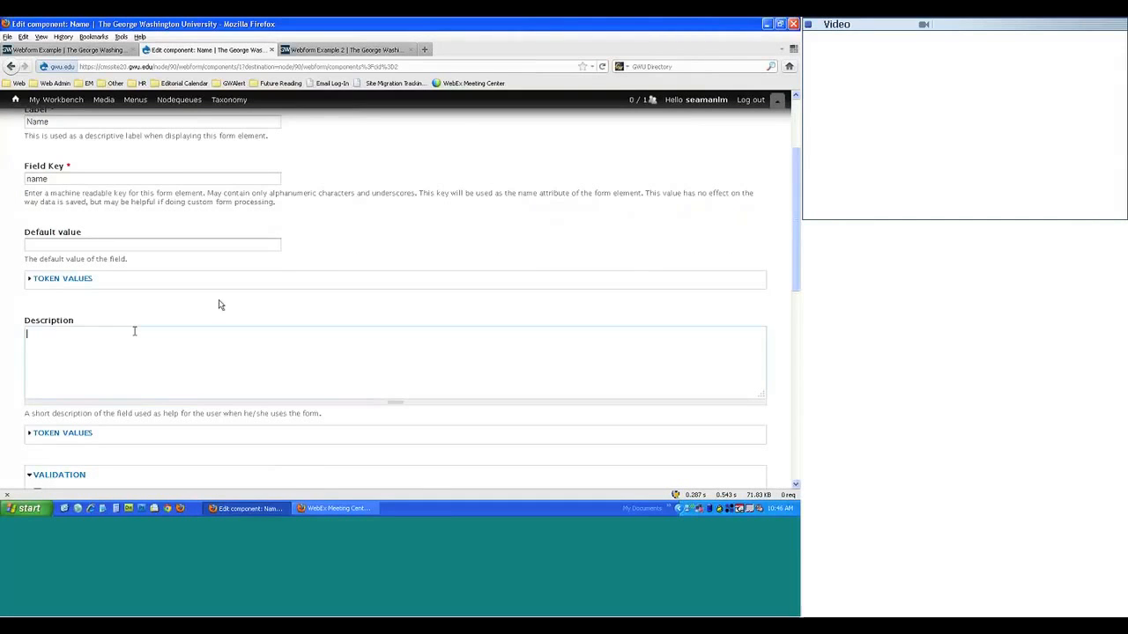
scroll(225, 306, down, 5)
click(74, 449)
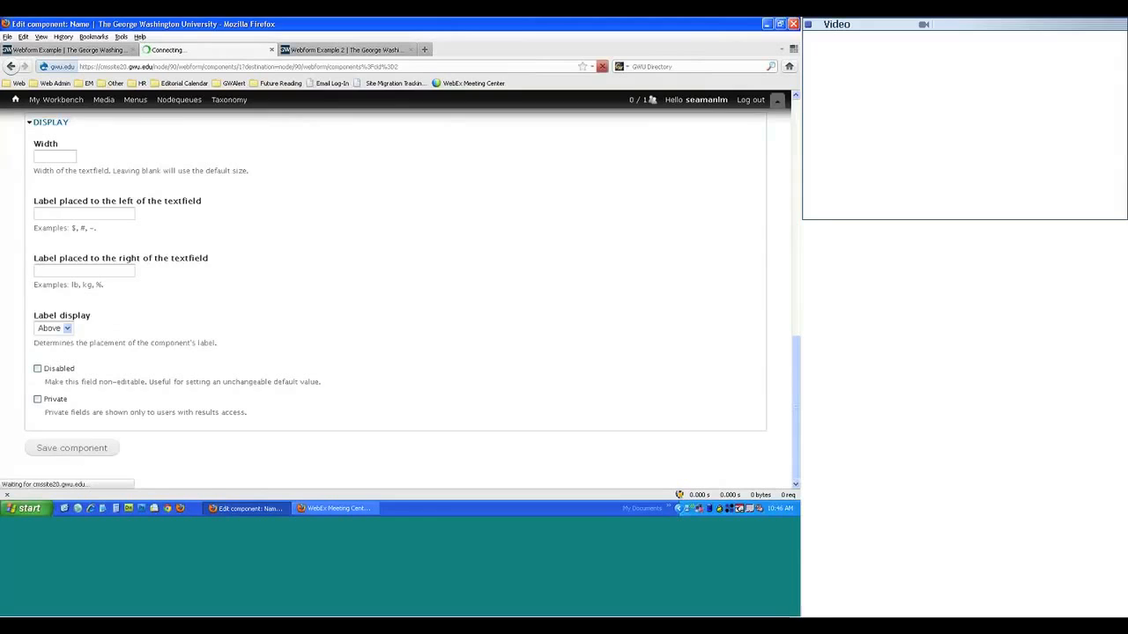
click(335, 53)
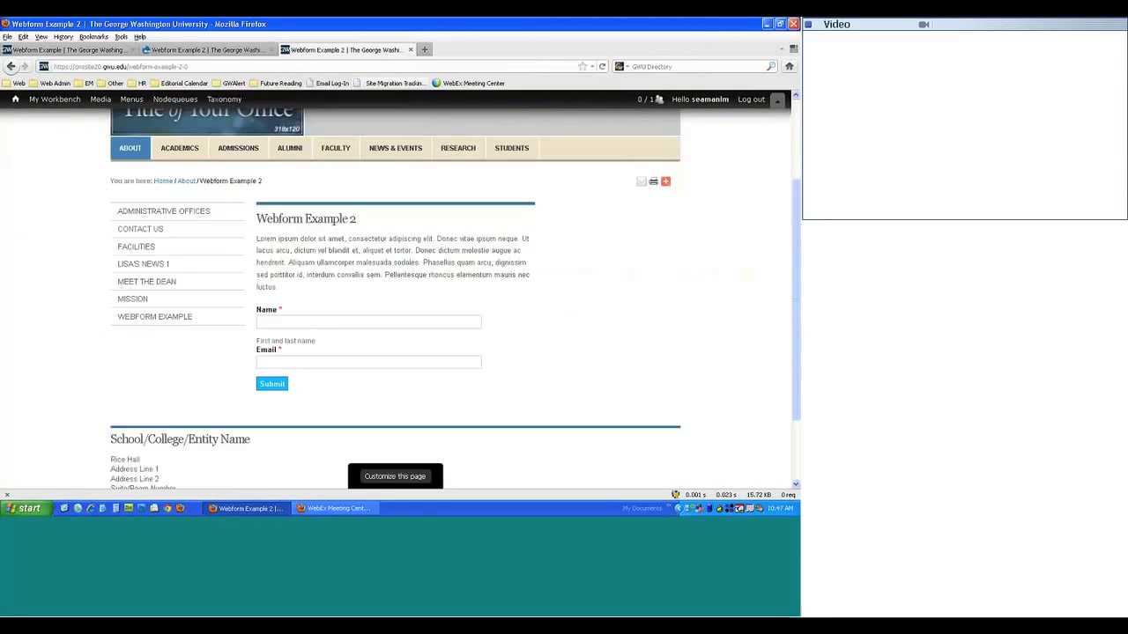
key(F5)
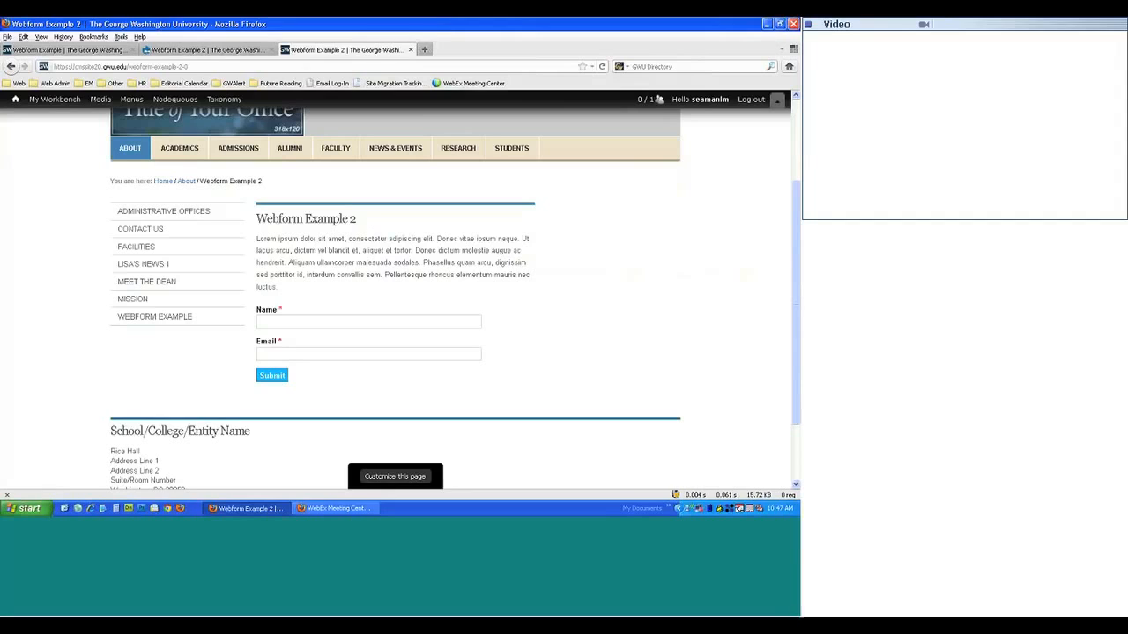
- Compare the original Webform Example form with the live Webform Example 2 form
click(207, 50)
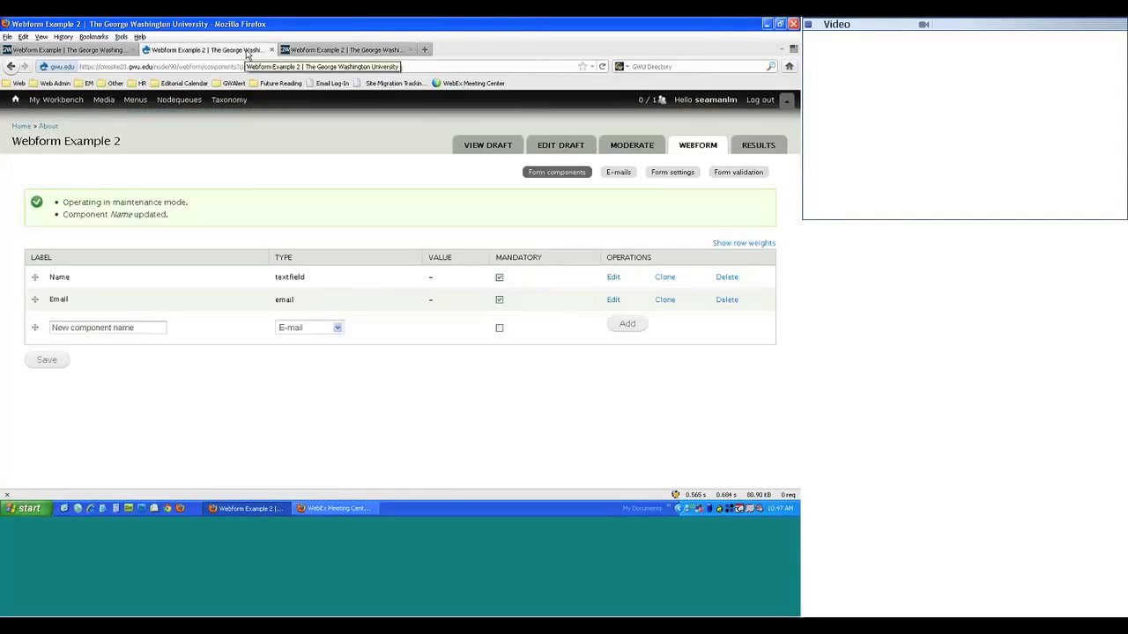
click(83, 52)
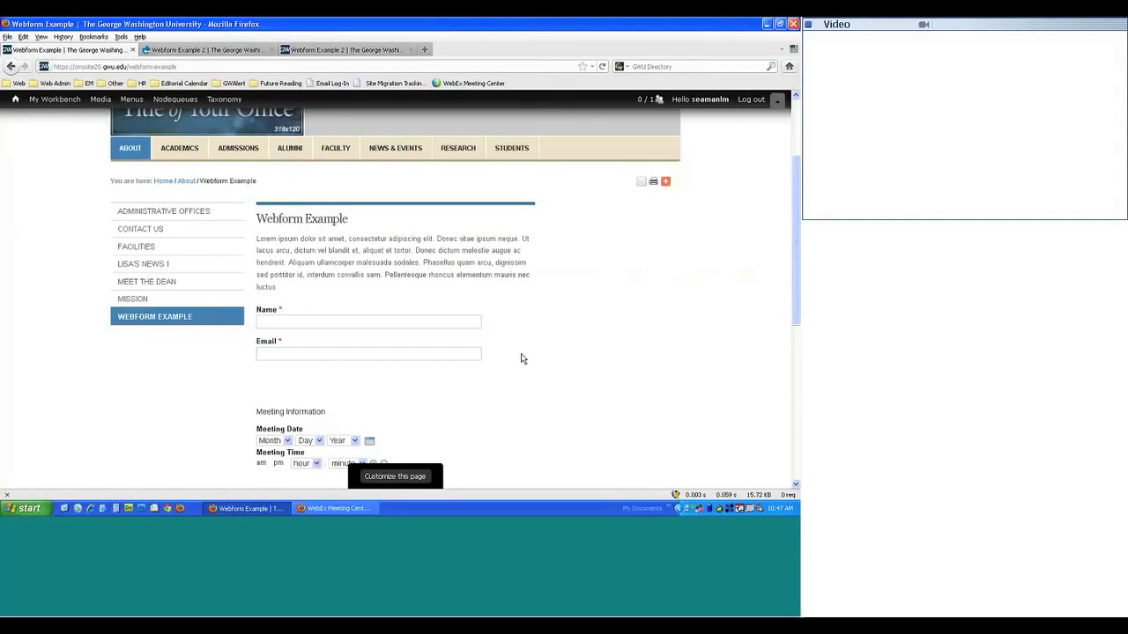
click(310, 51)
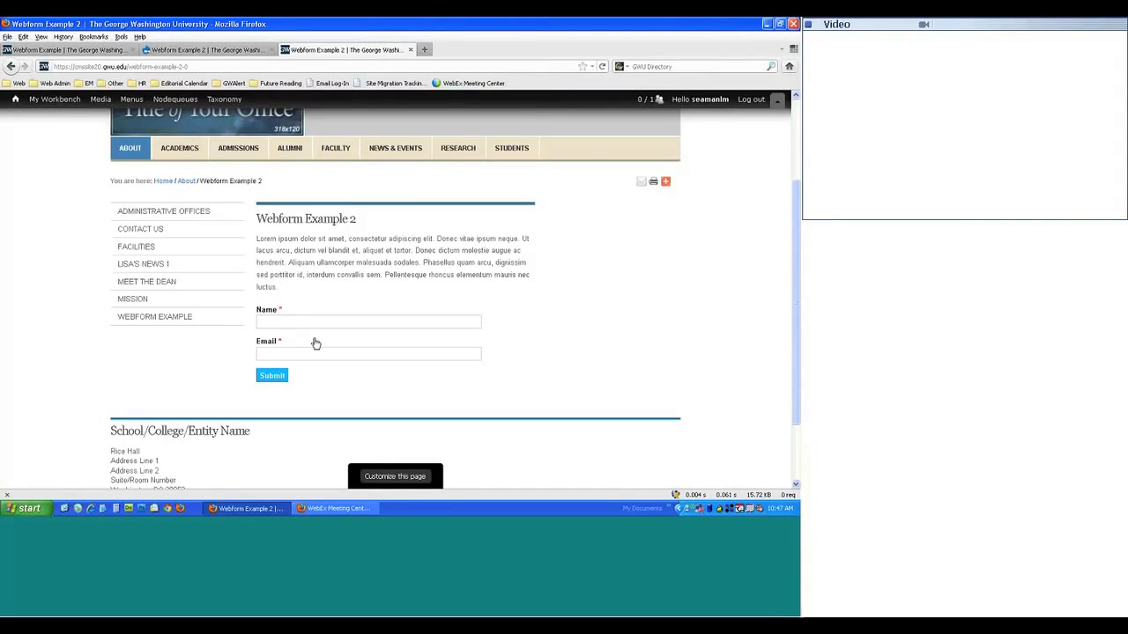
click(89, 51)
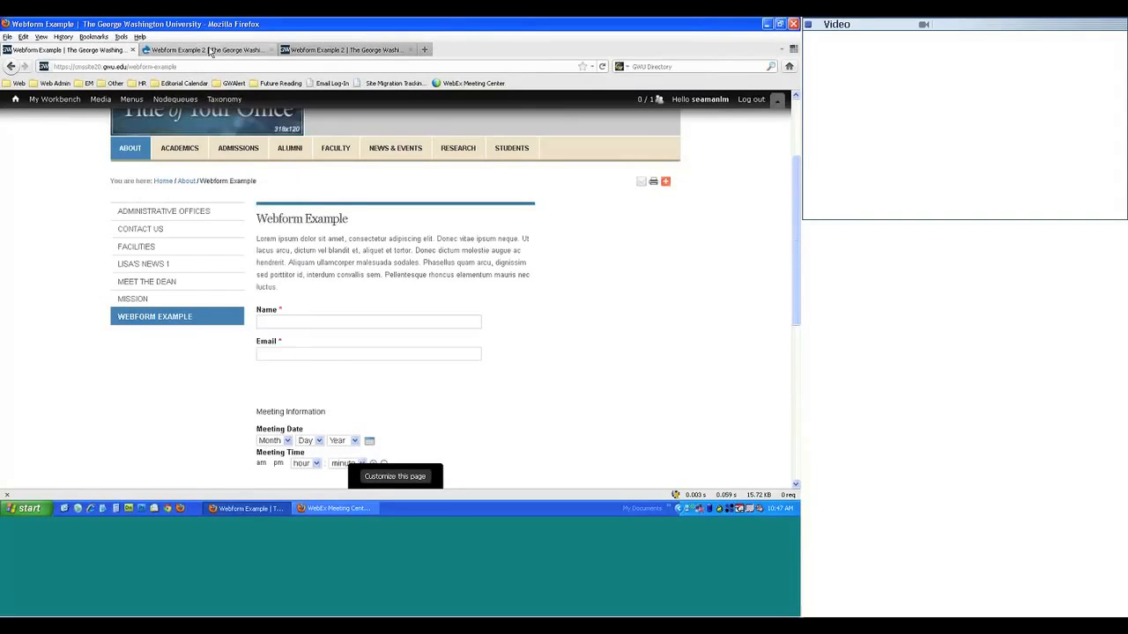
- Back on the Webform Example 2 components list, show the component type choices
mouse_move(220, 129)
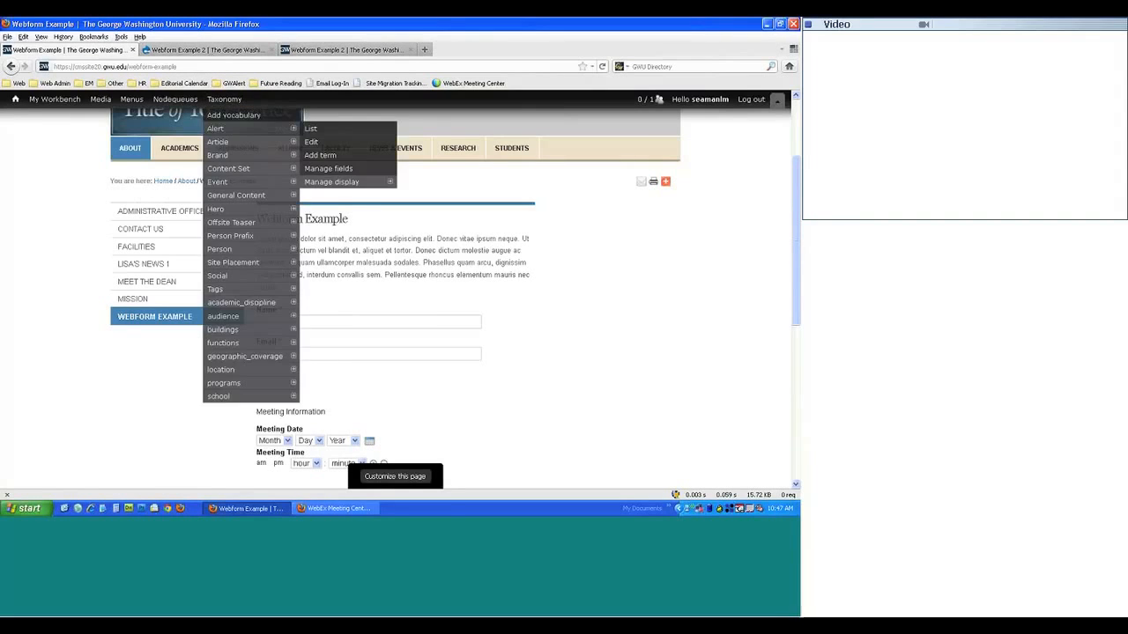
click(203, 49)
click(306, 328)
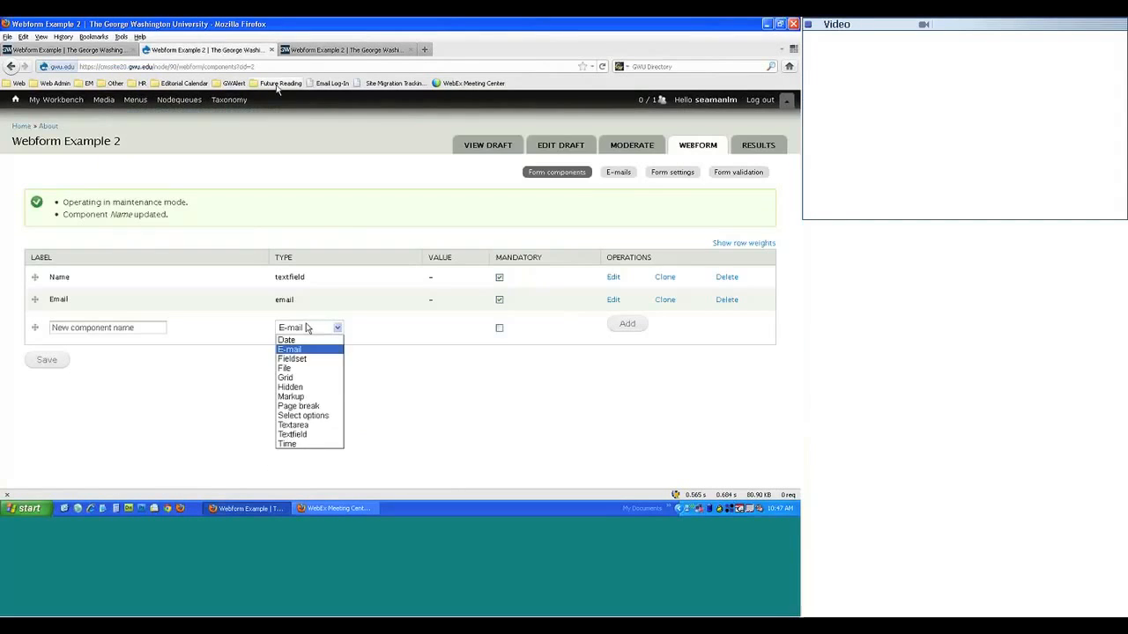
- Add a Markup component named 'Mark up 1' to Webform Example 2
click(291, 398)
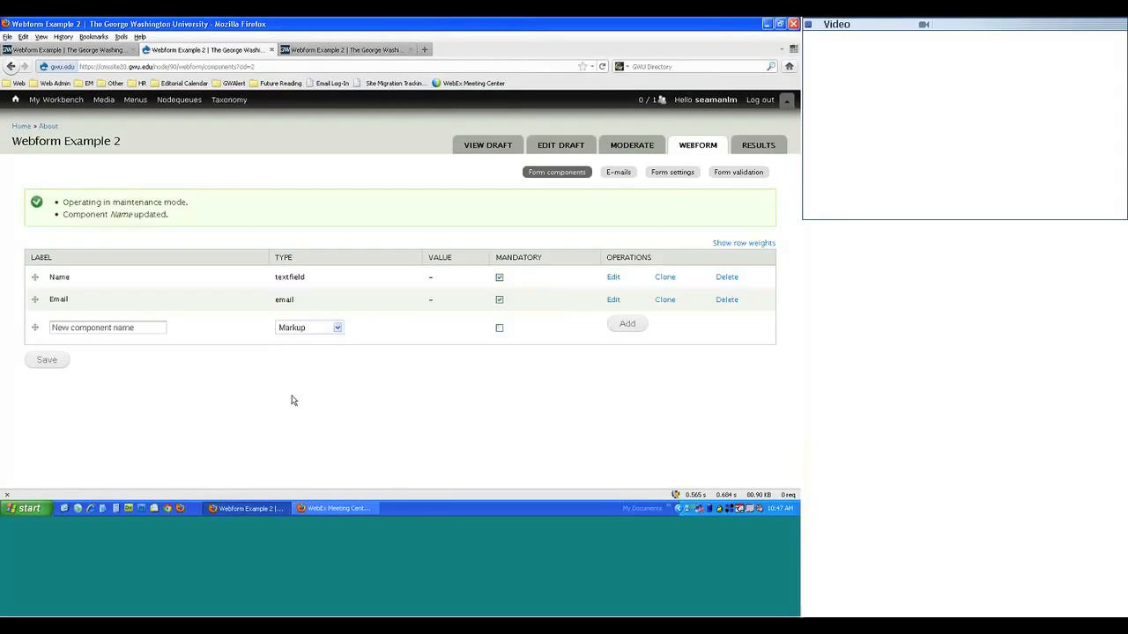
click(136, 327)
text(Mark up 1)
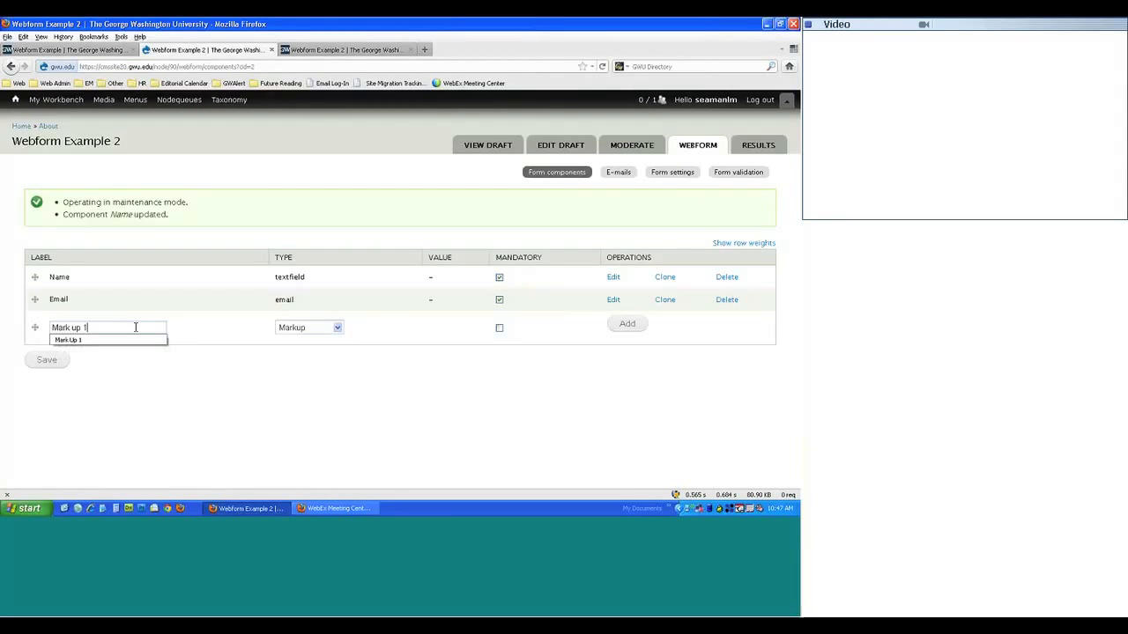
click(627, 323)
click(631, 324)
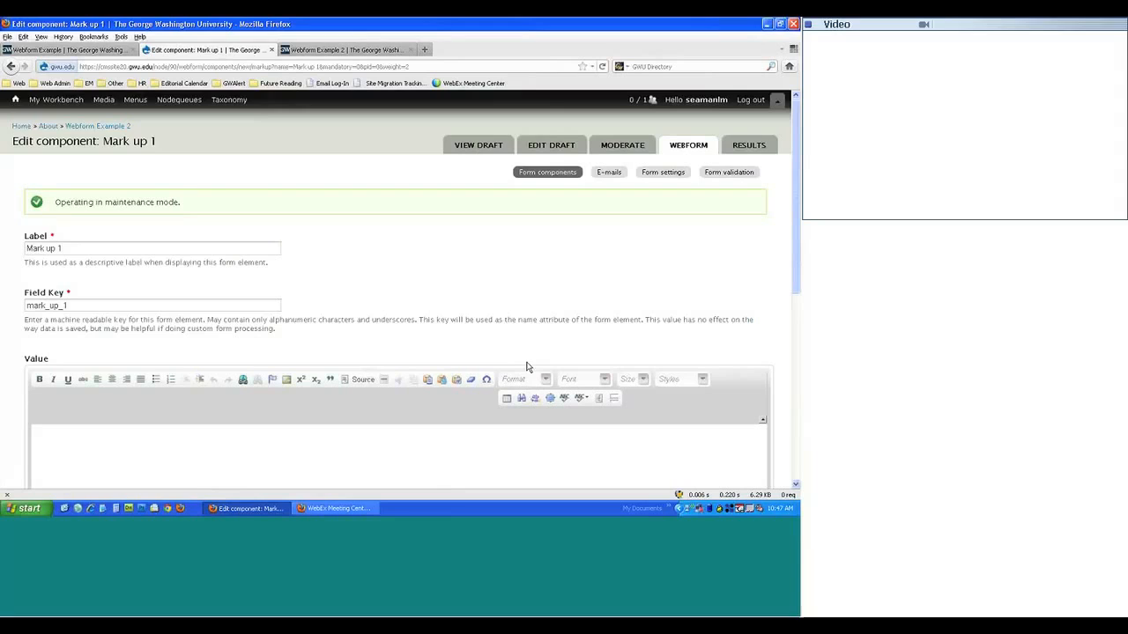
- Fill the Mark up 1 value with blank spaces and save the component
scroll(527, 367, down, 4)
click(371, 309)
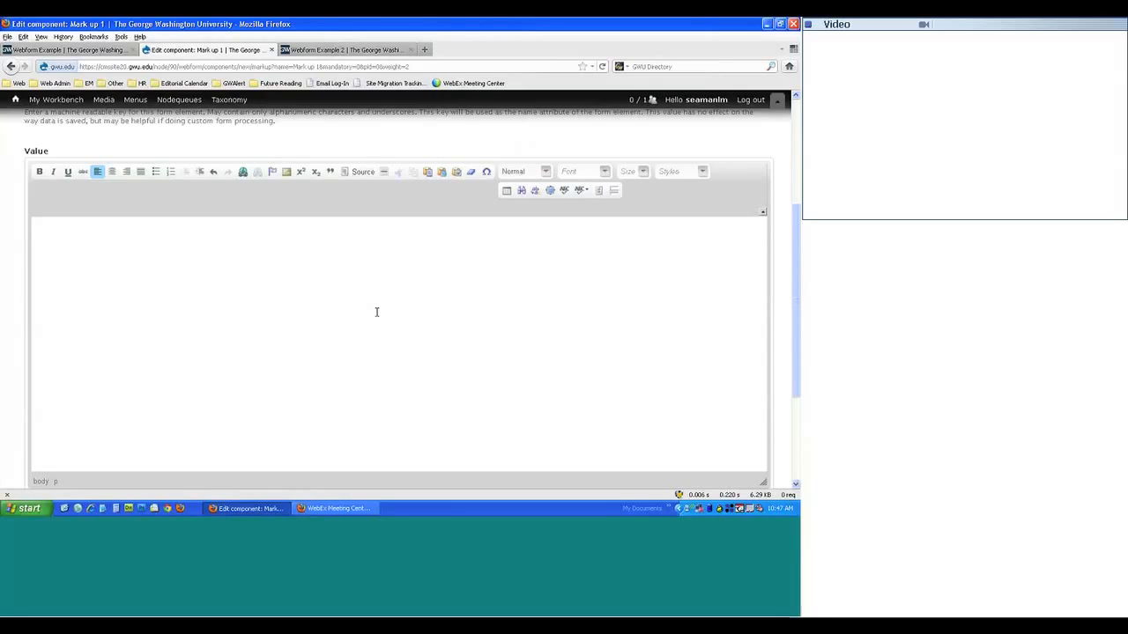
scroll(352, 335, down, 3)
click(63, 450)
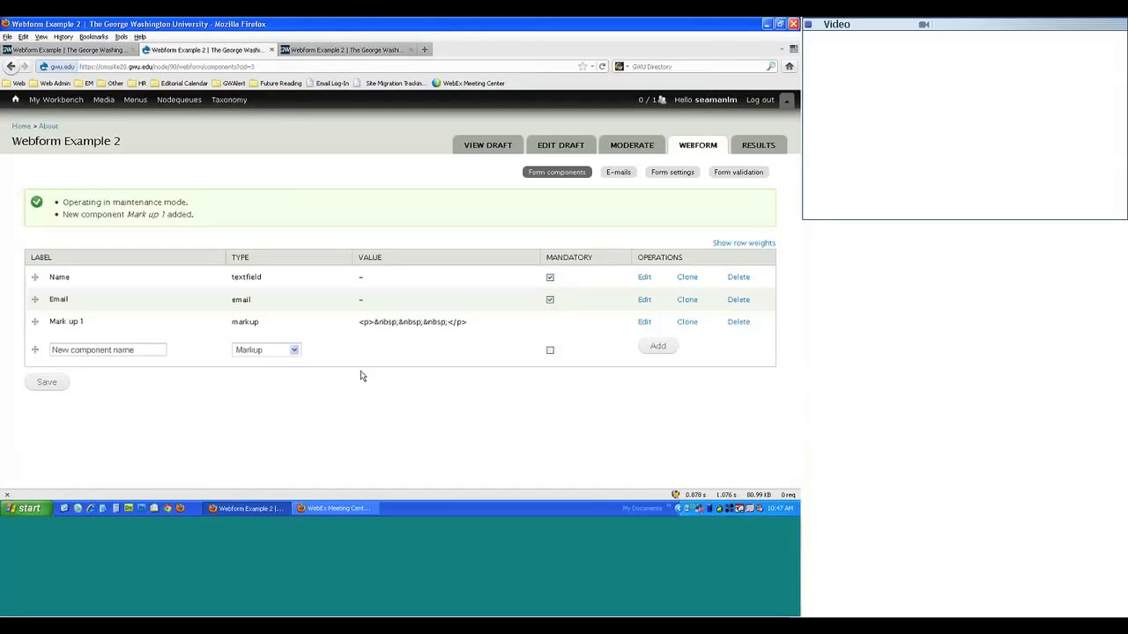
- Reload the live Webform Example 2 form to check the spacing below Email
click(343, 49)
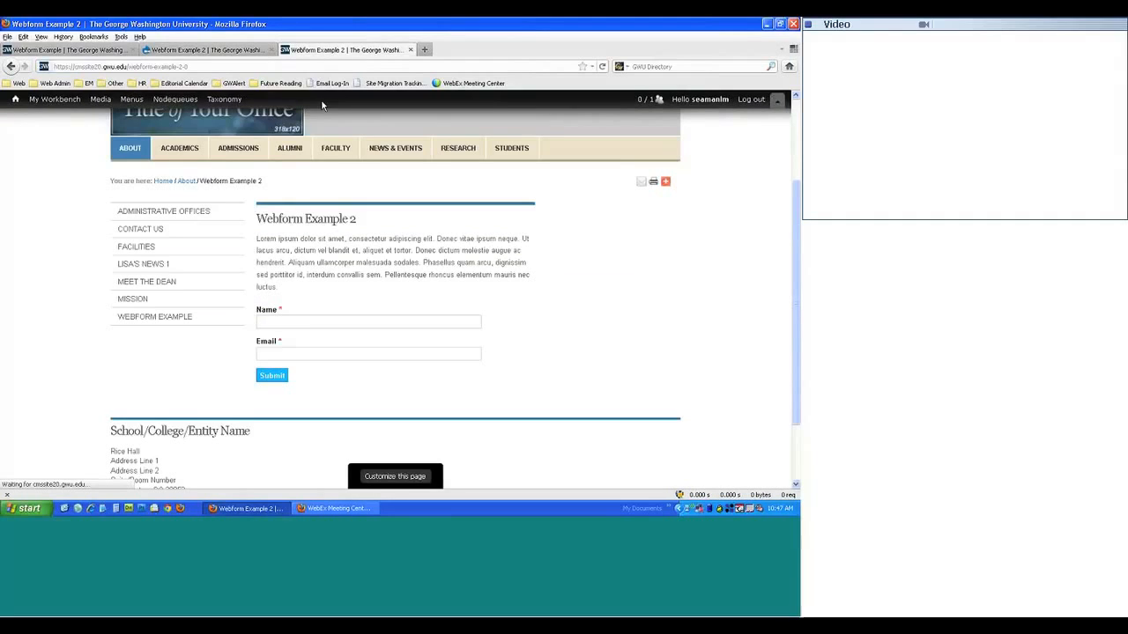
key(F5)
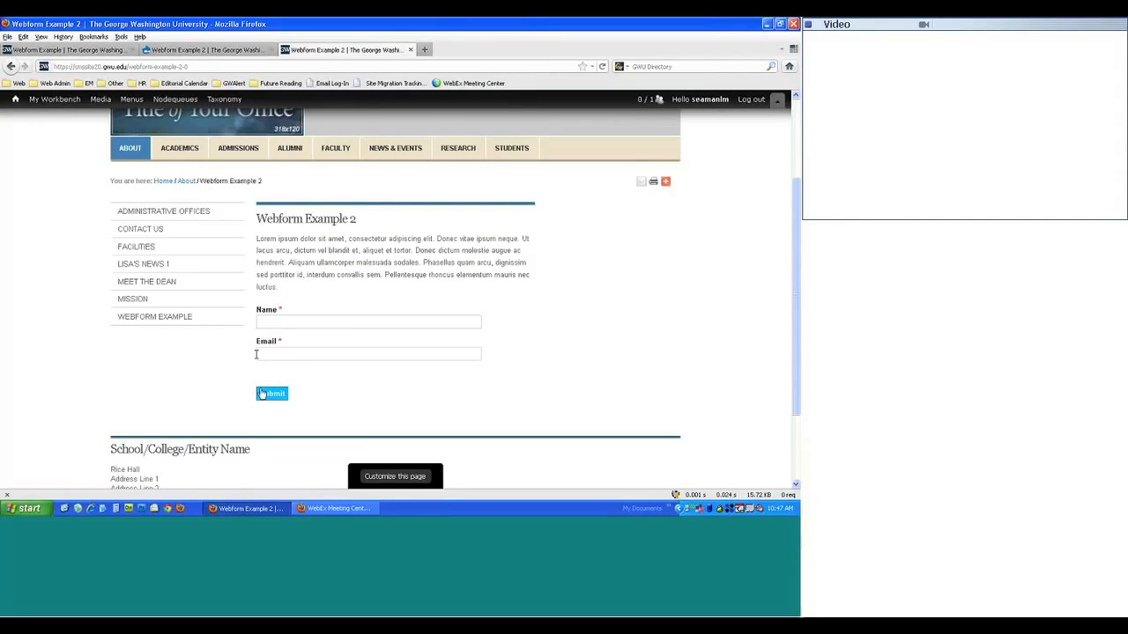
click(208, 49)
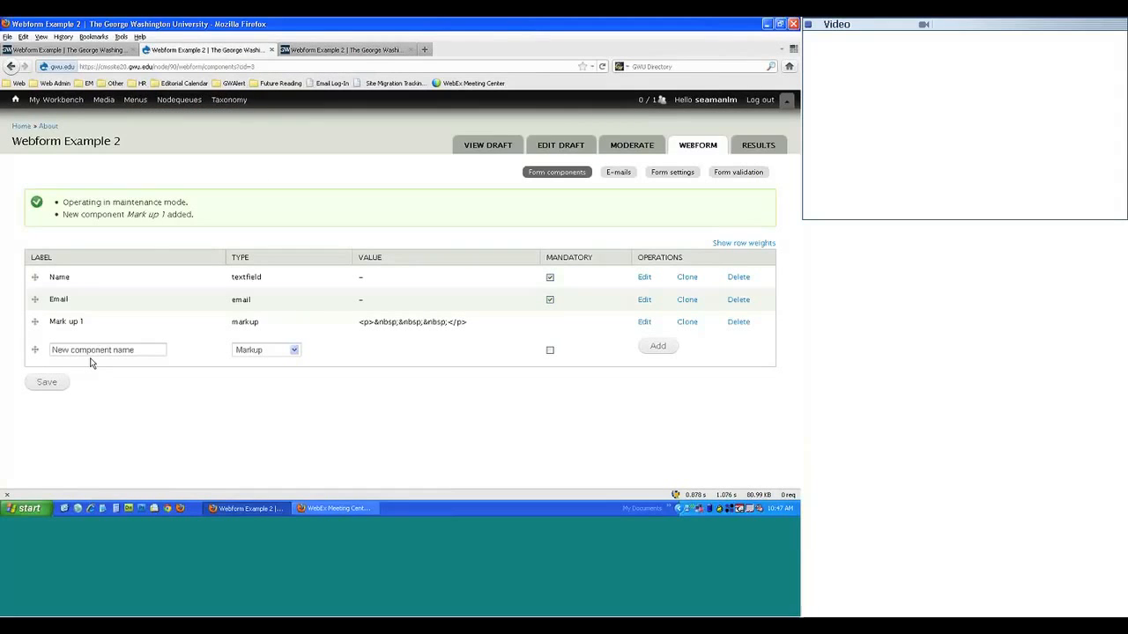
- Compare with the original Webform Example, then show the component type choices on Webform Example 2
click(111, 50)
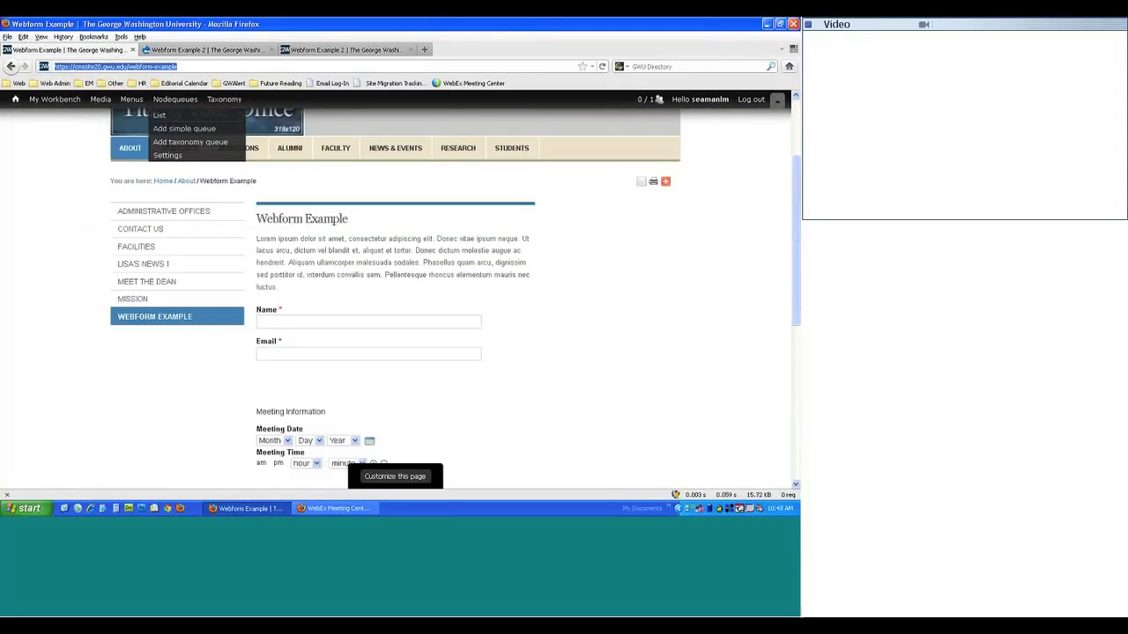
click(256, 418)
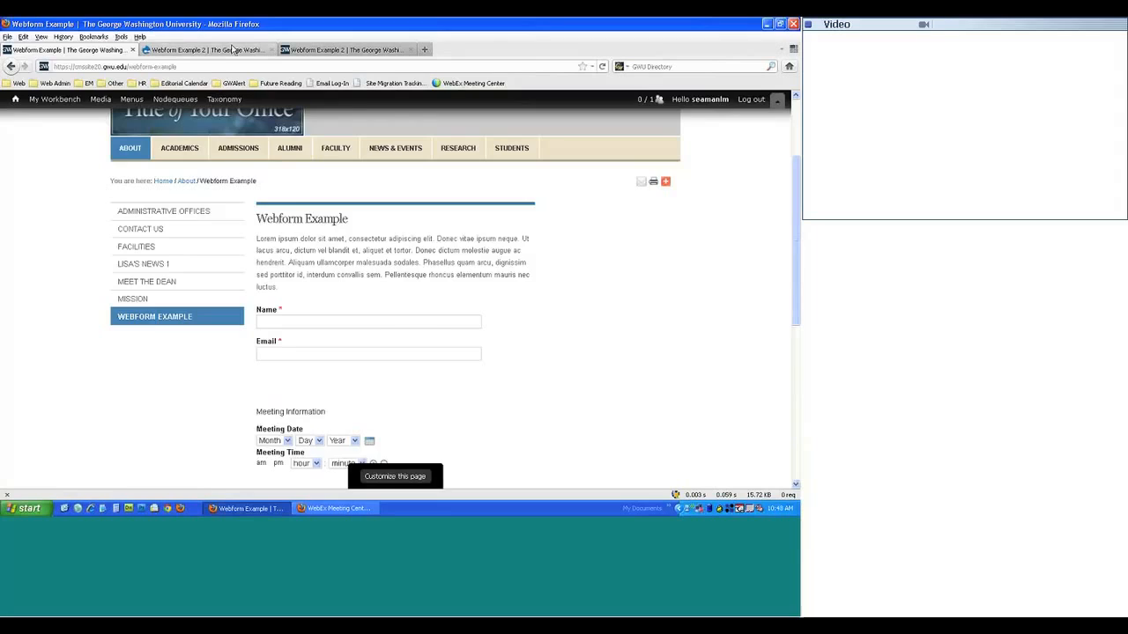
click(234, 50)
click(294, 350)
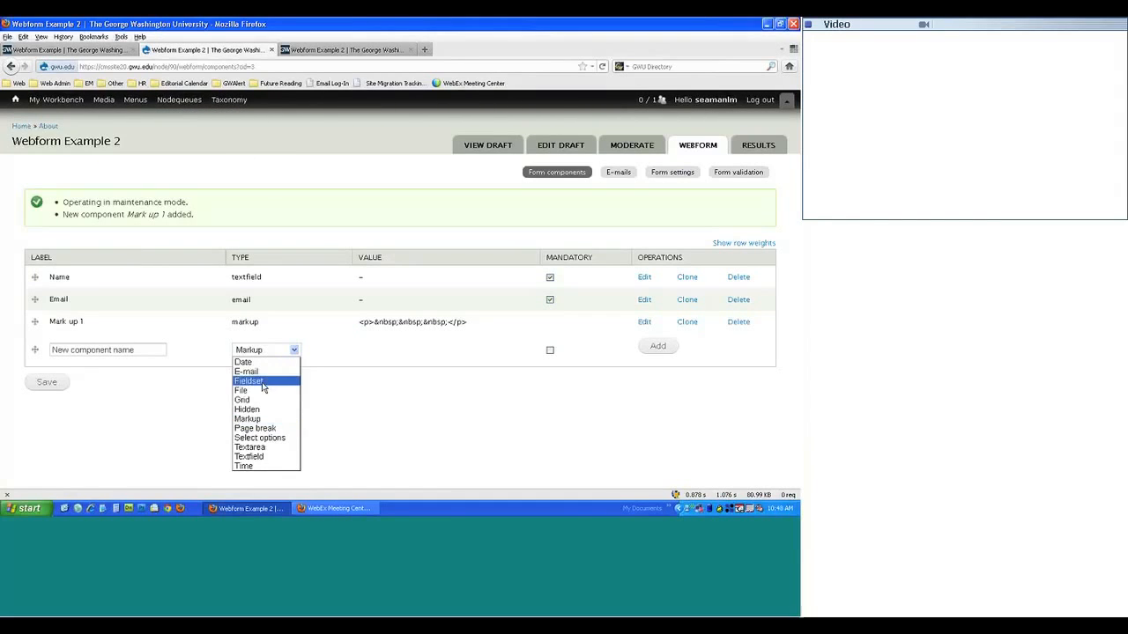
- Copy the 'Meeting Information' heading from the original form and paste it as a Fieldset label
click(263, 383)
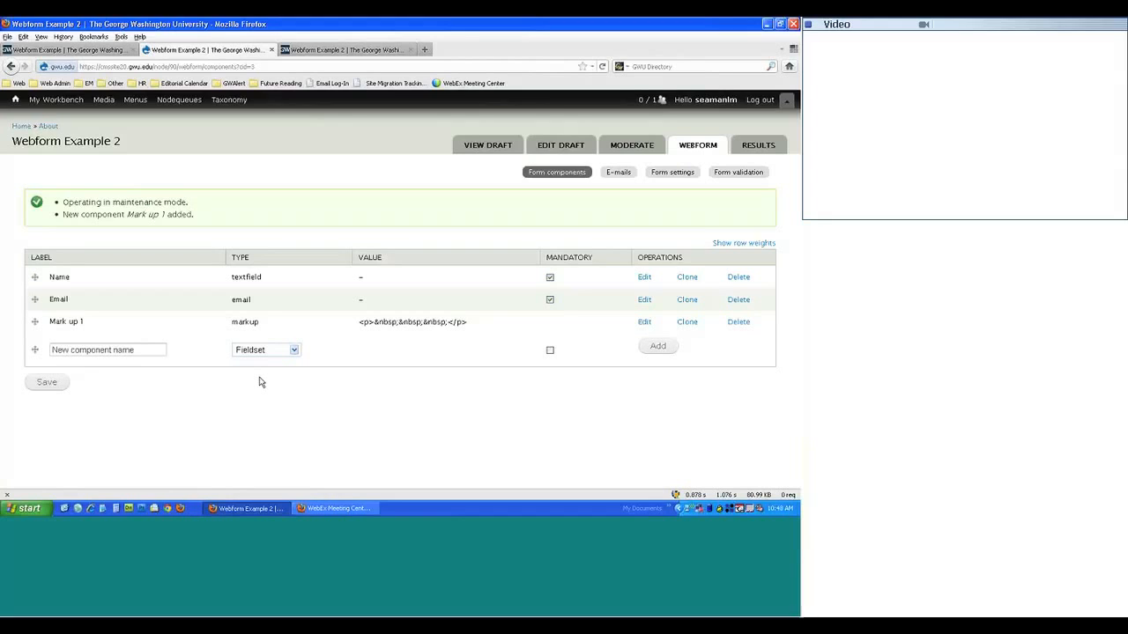
click(119, 49)
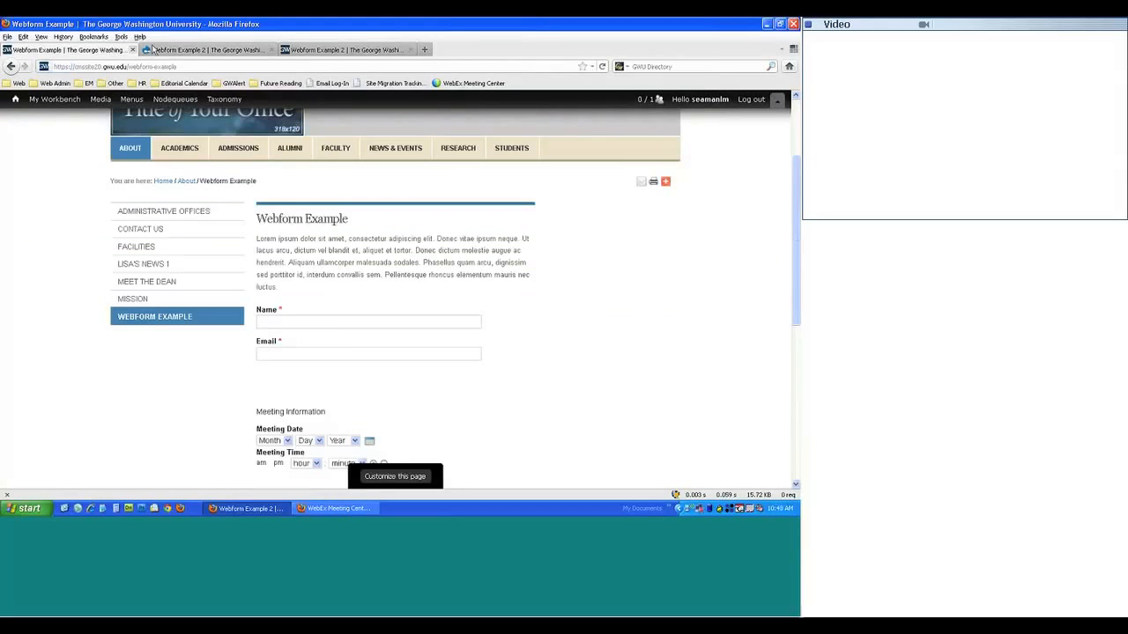
mouse_move(318, 413)
mouse_down()
mouse_move(256, 413)
mouse_move(325, 410)
mouse_up()
key(ctrl+c)
click(327, 412)
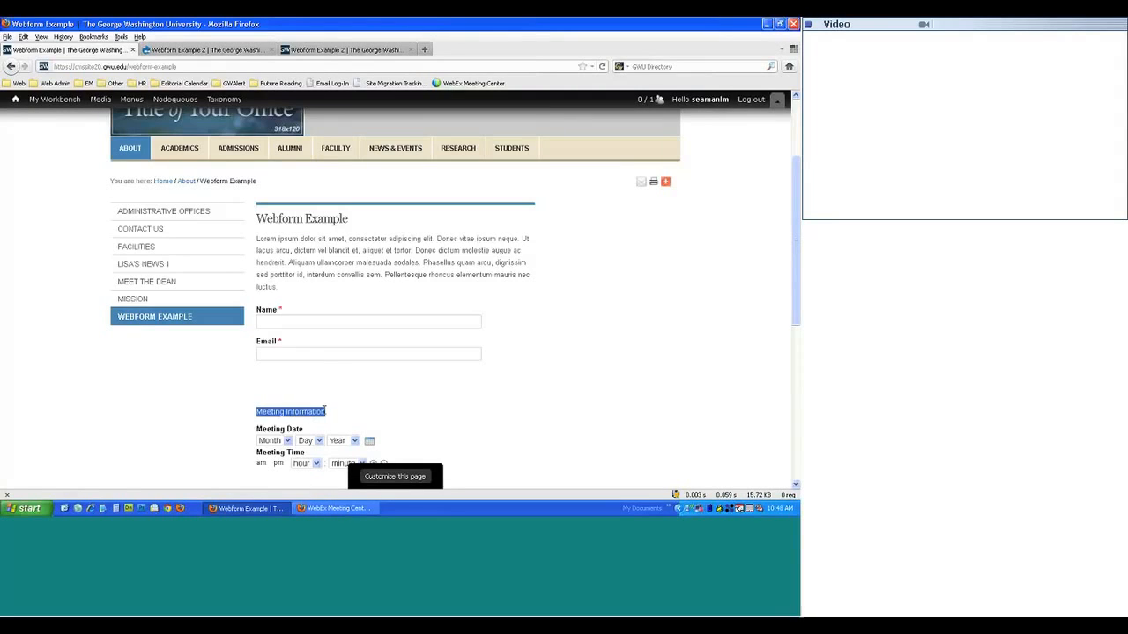
click(210, 50)
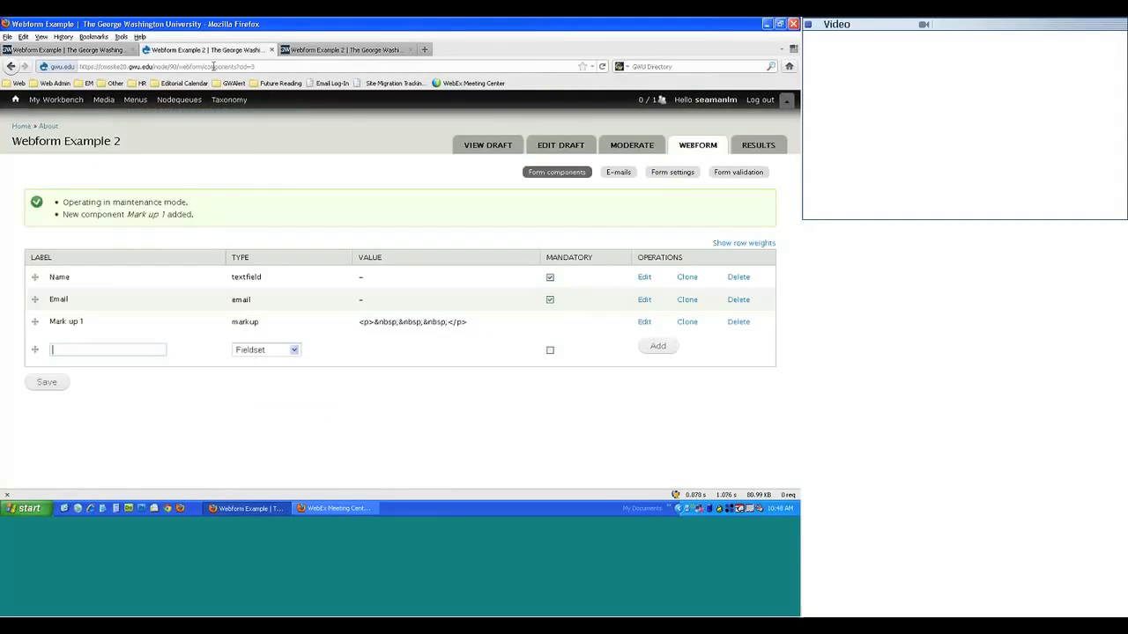
key(ctrl+v)
click(47, 382)
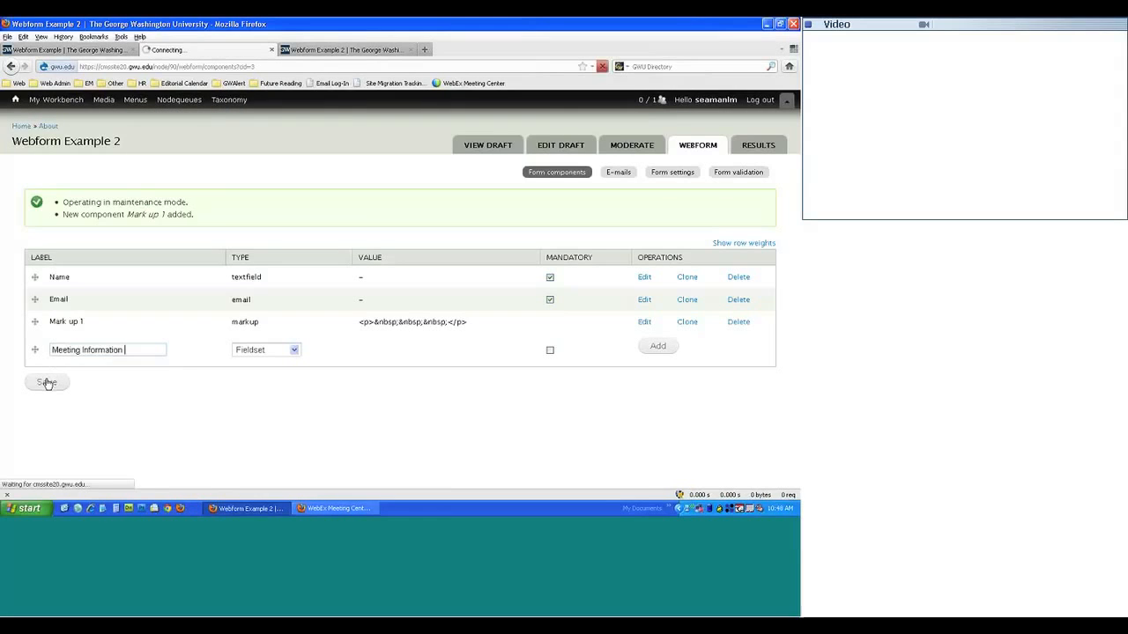
- Add a Fieldset component labelled 'Meeting Information' to Webform Example 2
click(117, 347)
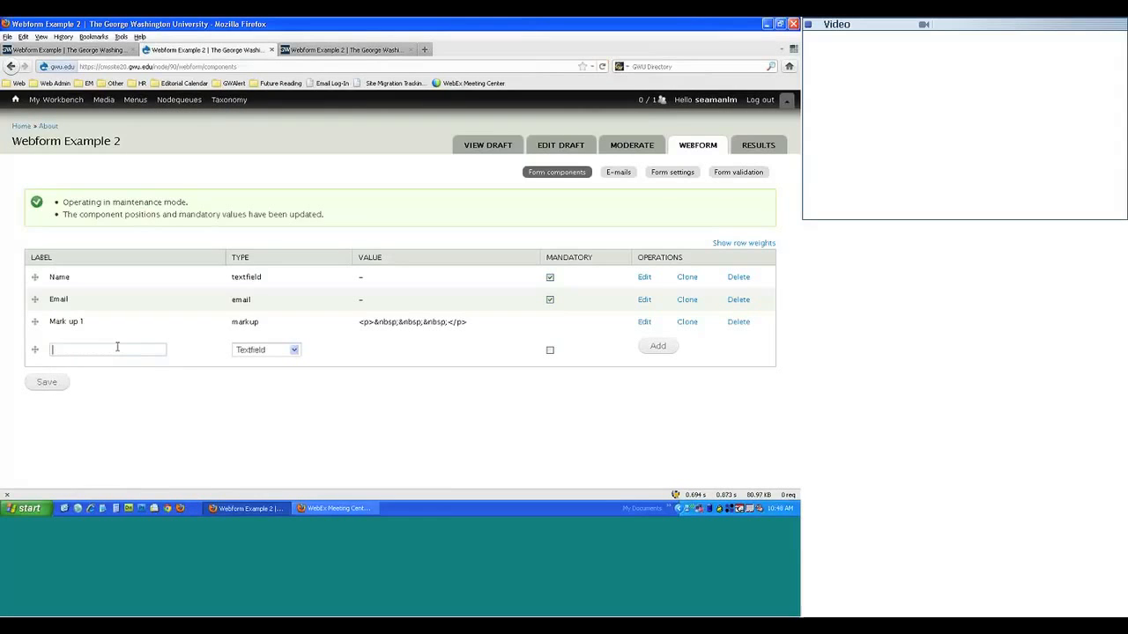
key(ctrl+v)
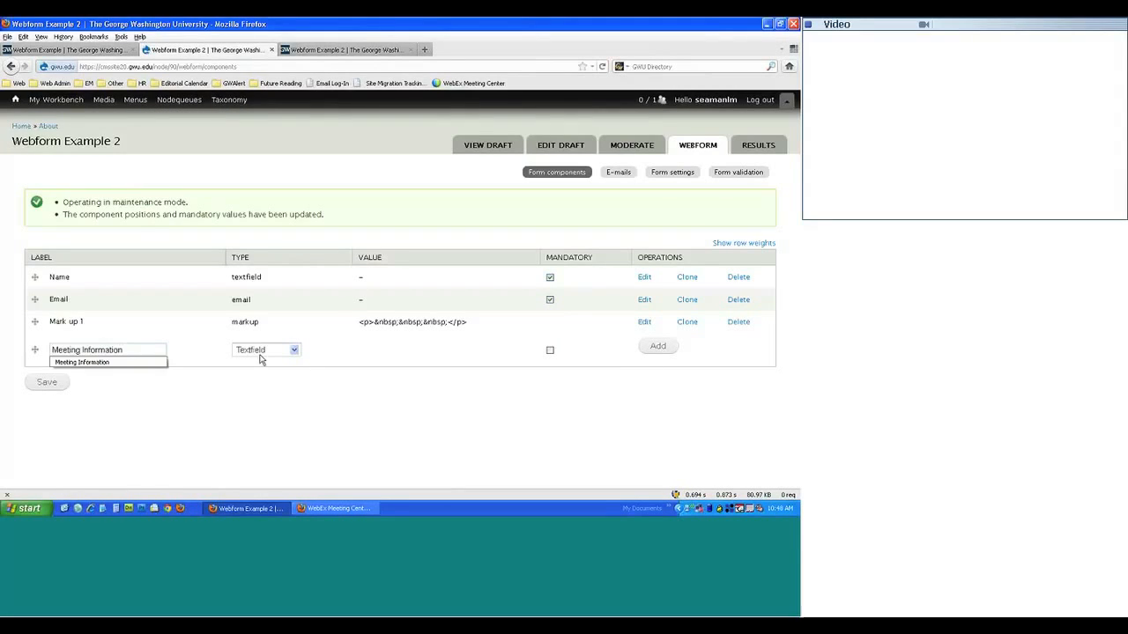
click(265, 352)
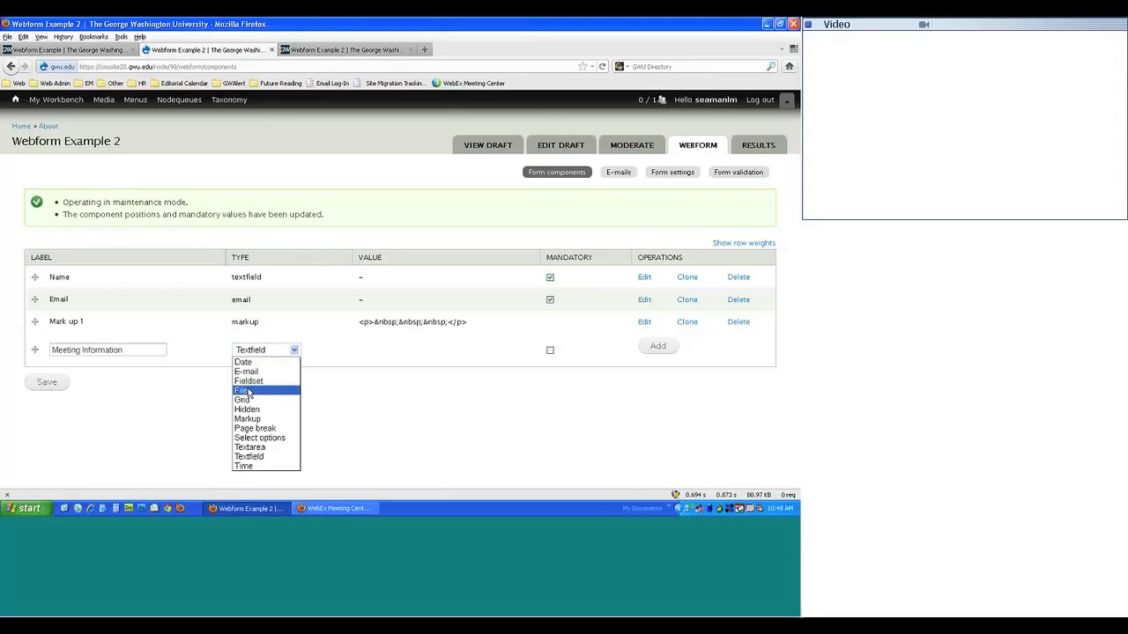
click(248, 380)
click(658, 346)
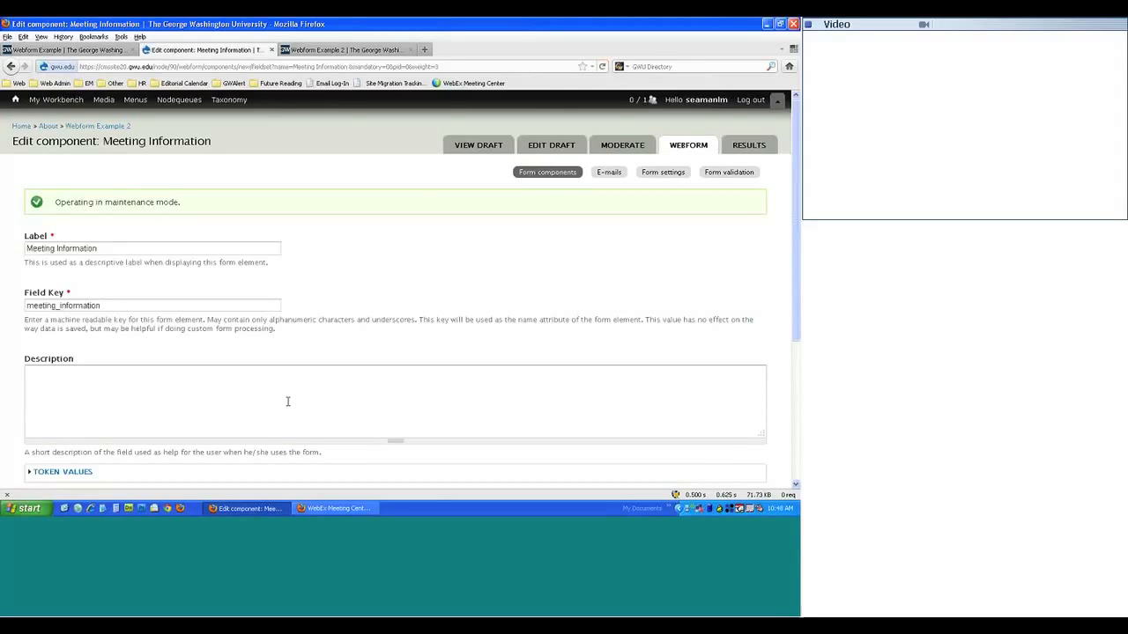
- Try the collapsible, hide-label and token value options, then save the Meeting Information fieldset
scroll(27, 264, down, 3)
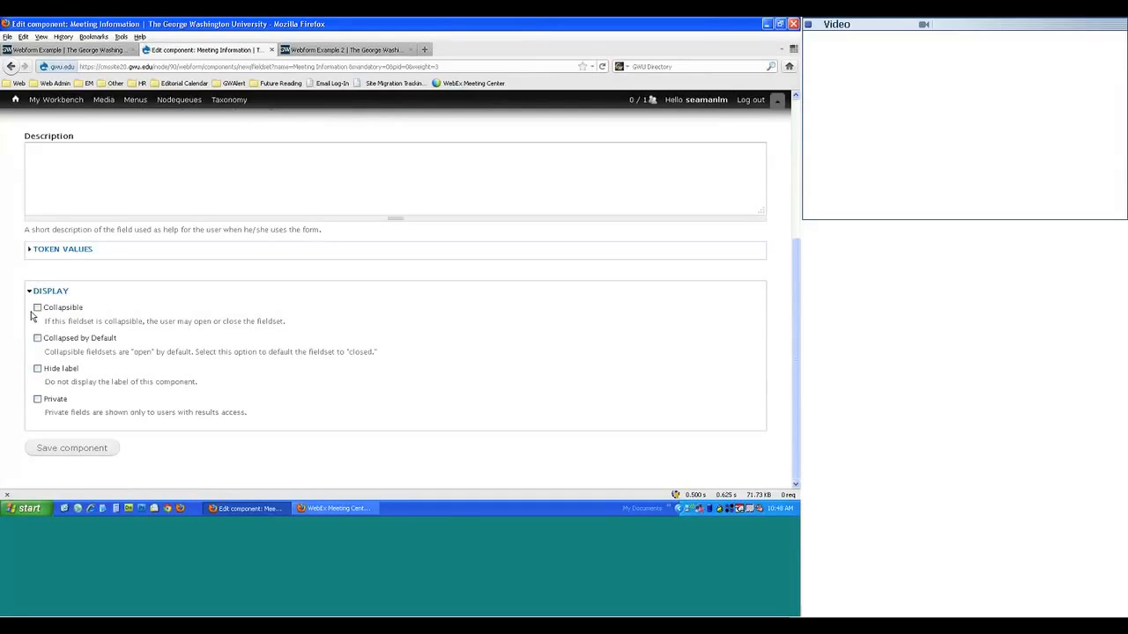
click(37, 308)
click(48, 252)
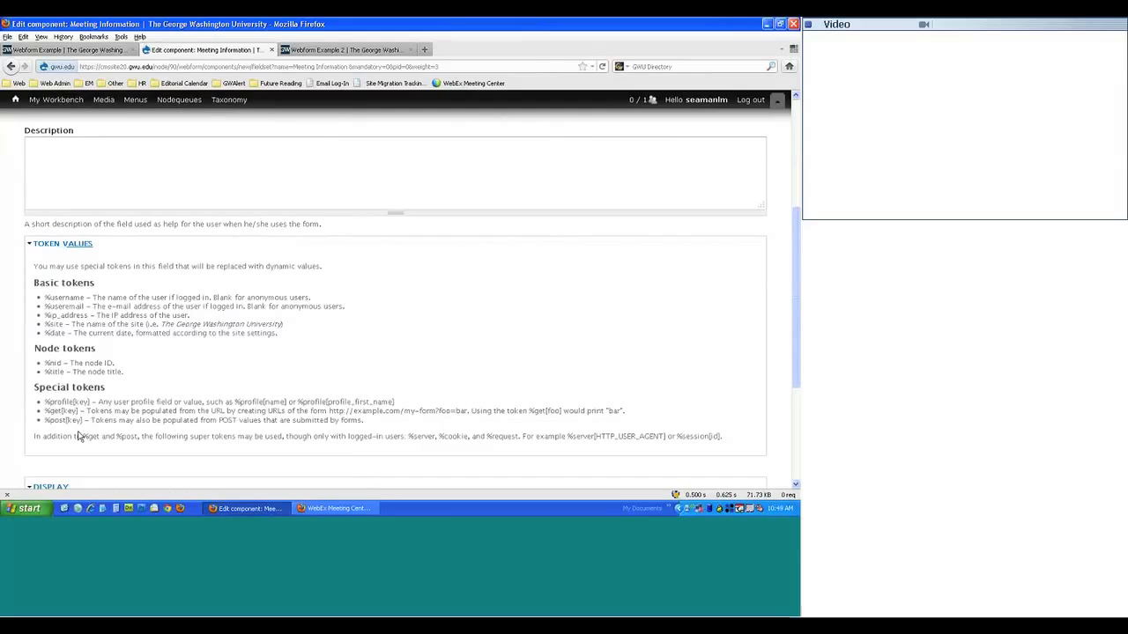
click(48, 244)
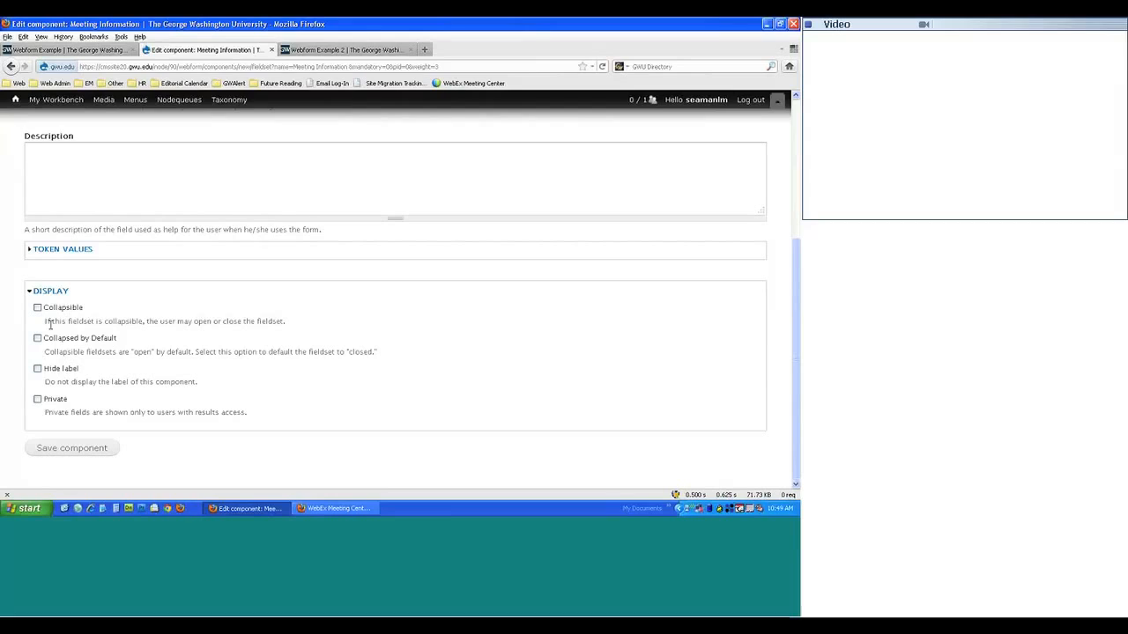
click(37, 370)
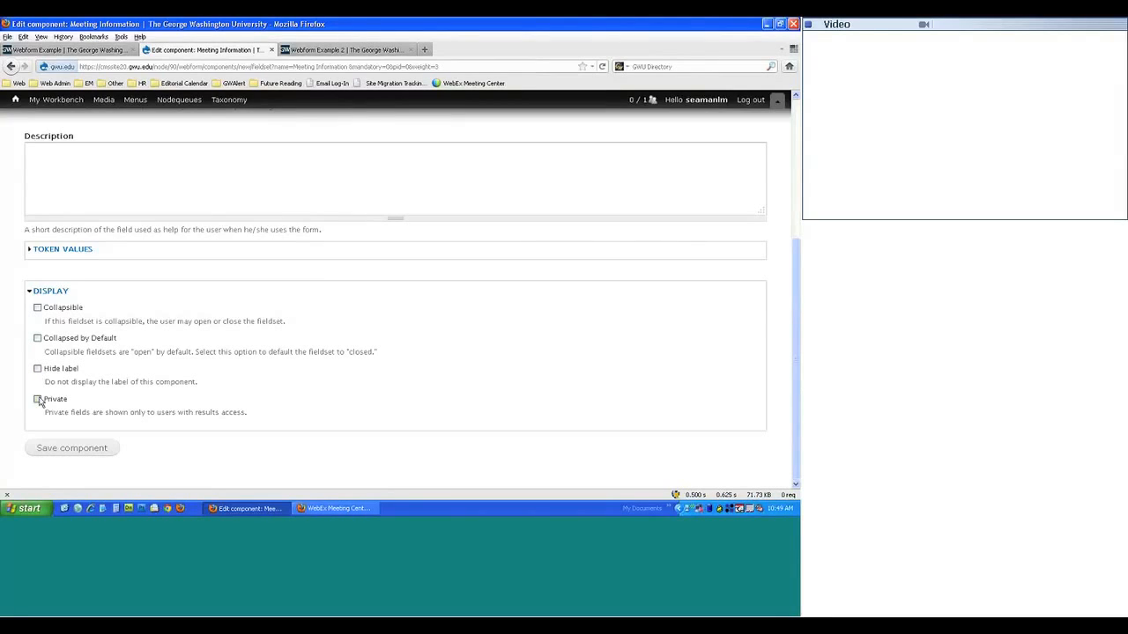
scroll(139, 412, up, 4)
scroll(134, 414, down, 4)
click(71, 448)
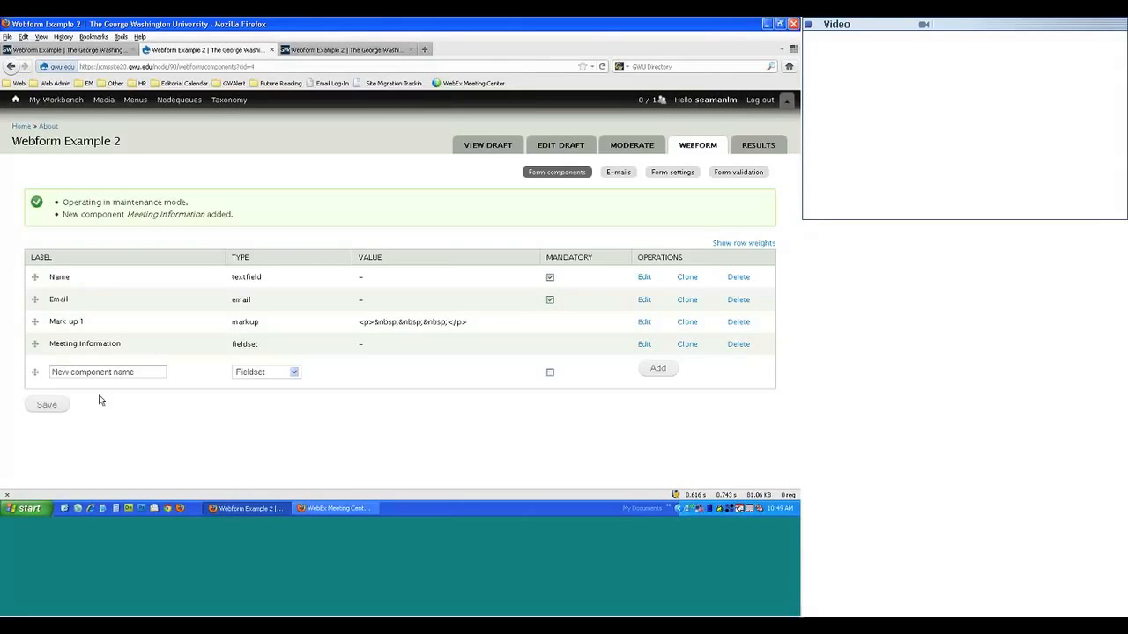
click(348, 51)
key(F5)
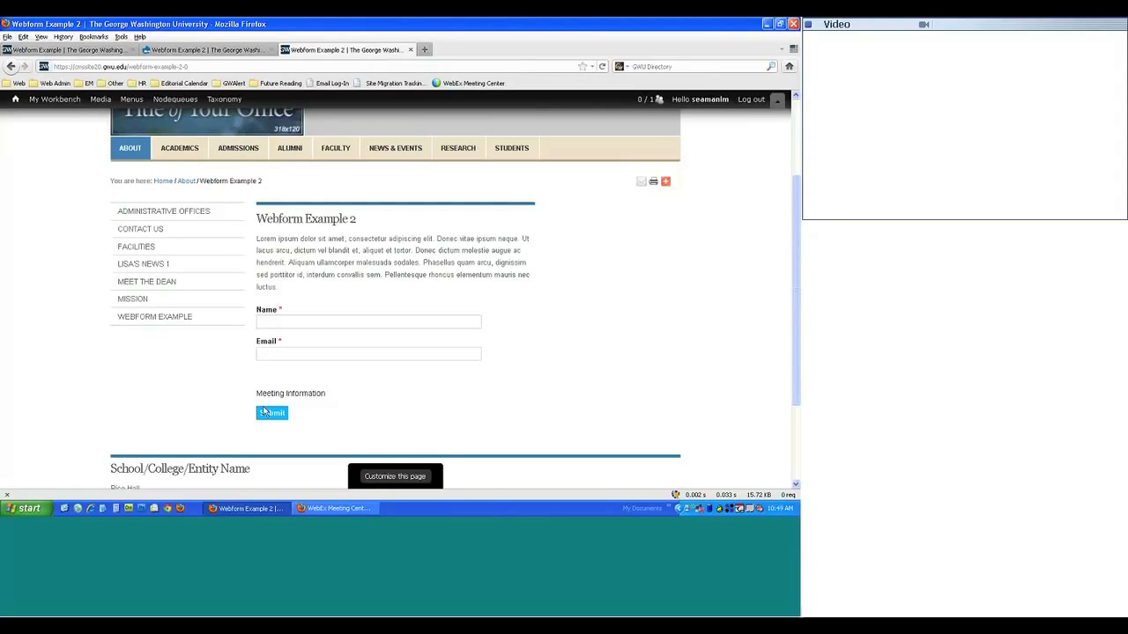
click(176, 49)
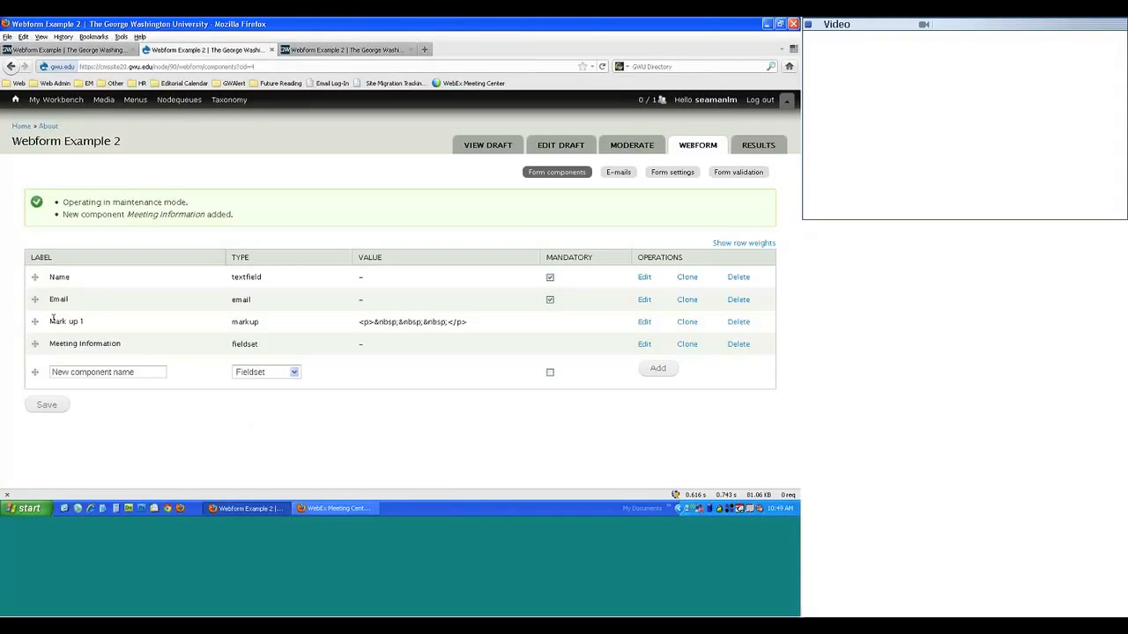
- In Mark up 1, type 'Meeting Information' below the spacing and make it bold
click(644, 321)
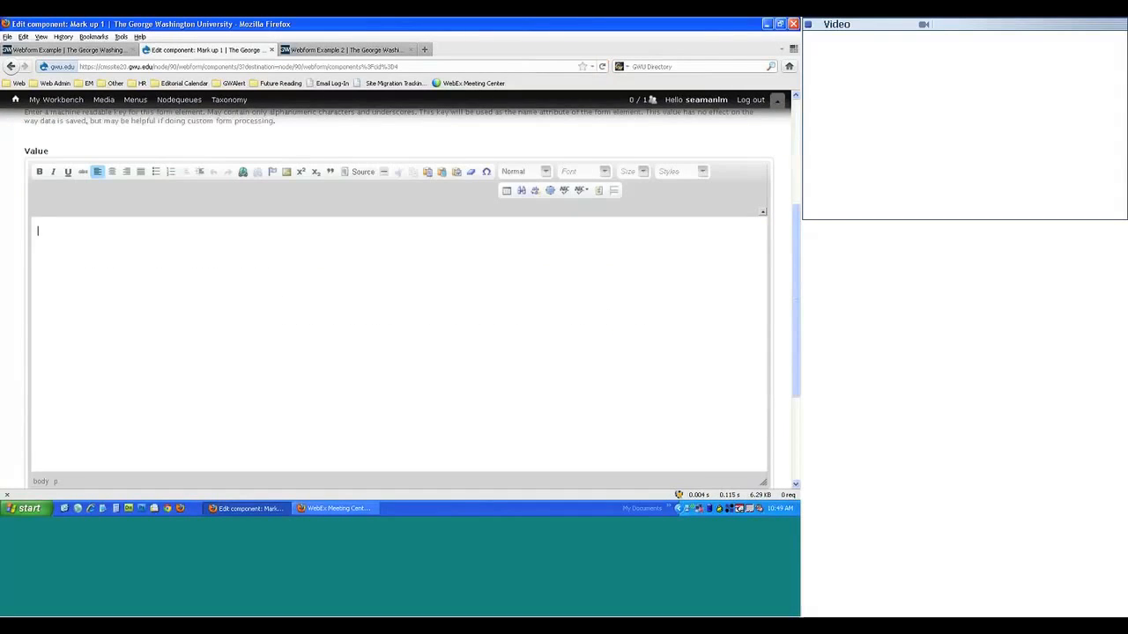
text(eting)
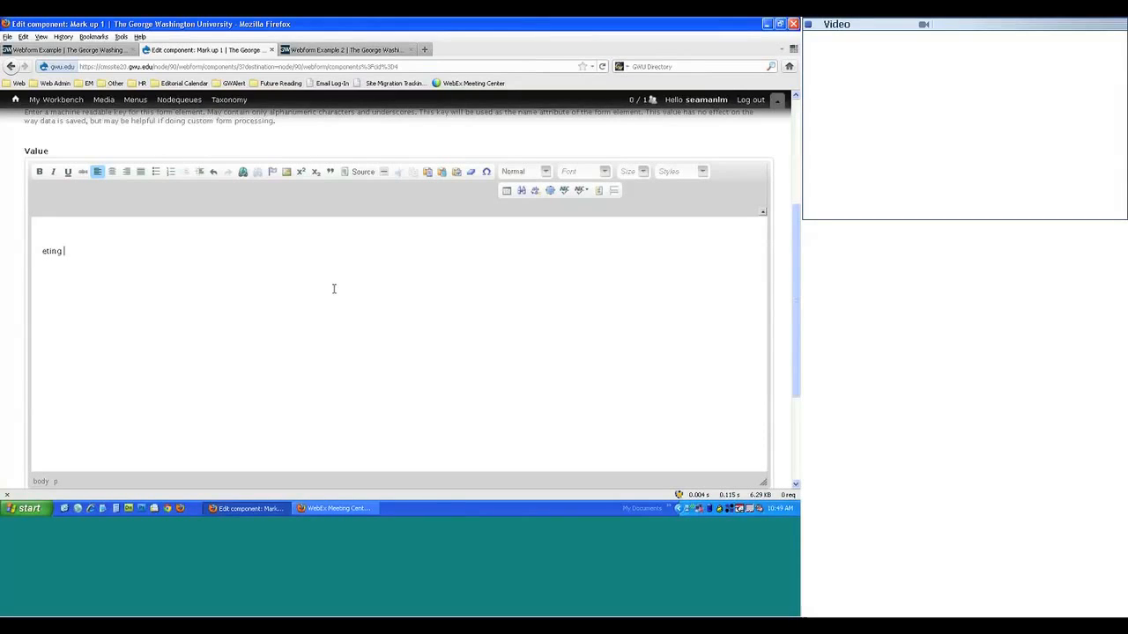
text( Informatio)
text(n)
key(shift+Home)
key(ctrl+b)
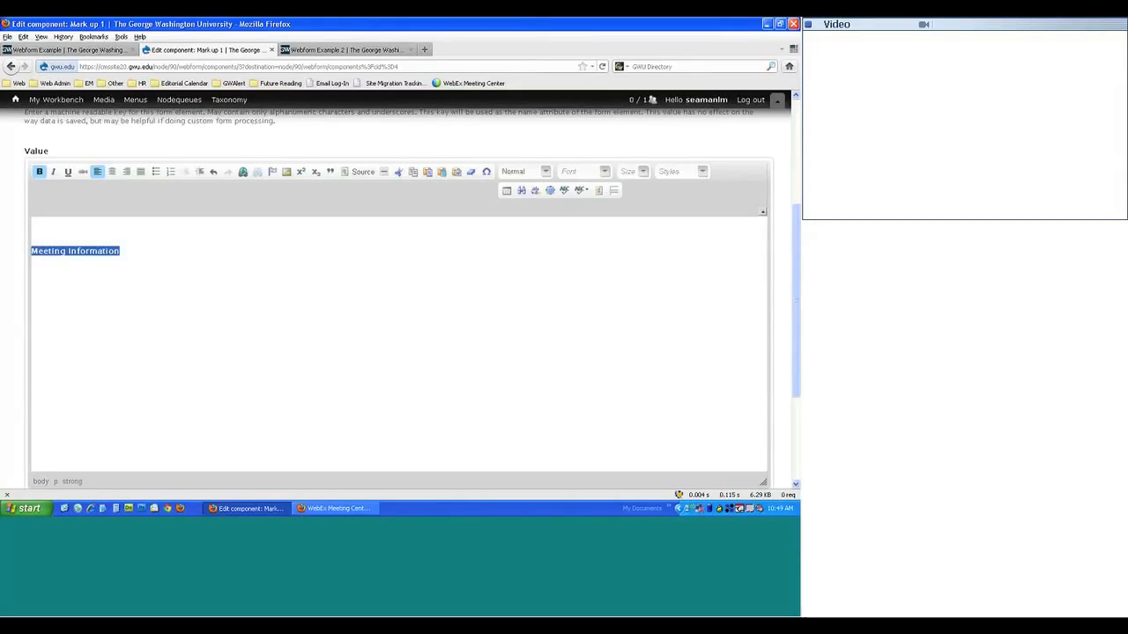
- Format the Meeting Information line as Heading 3 and save Mark up 1
click(687, 172)
click(642, 172)
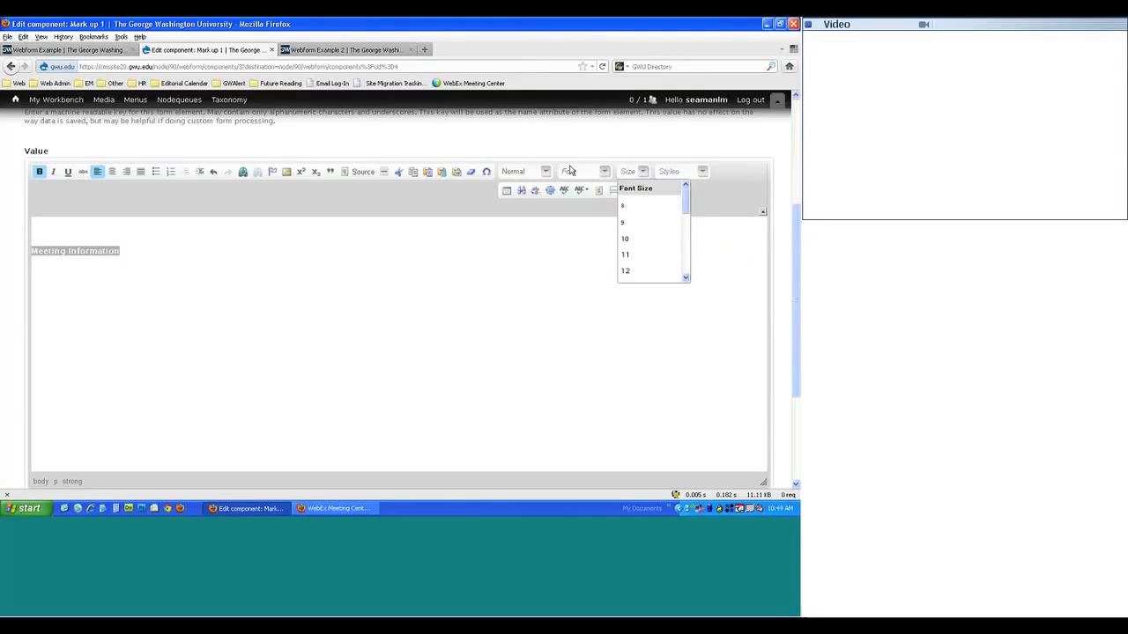
click(524, 171)
click(520, 261)
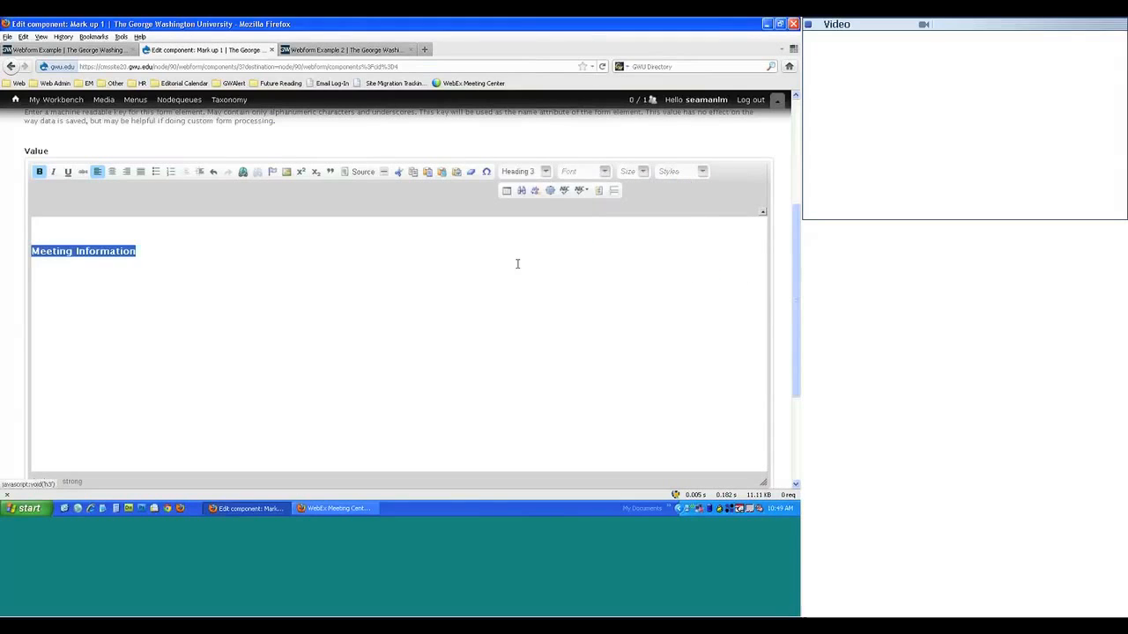
click(365, 307)
scroll(360, 330, down, 3)
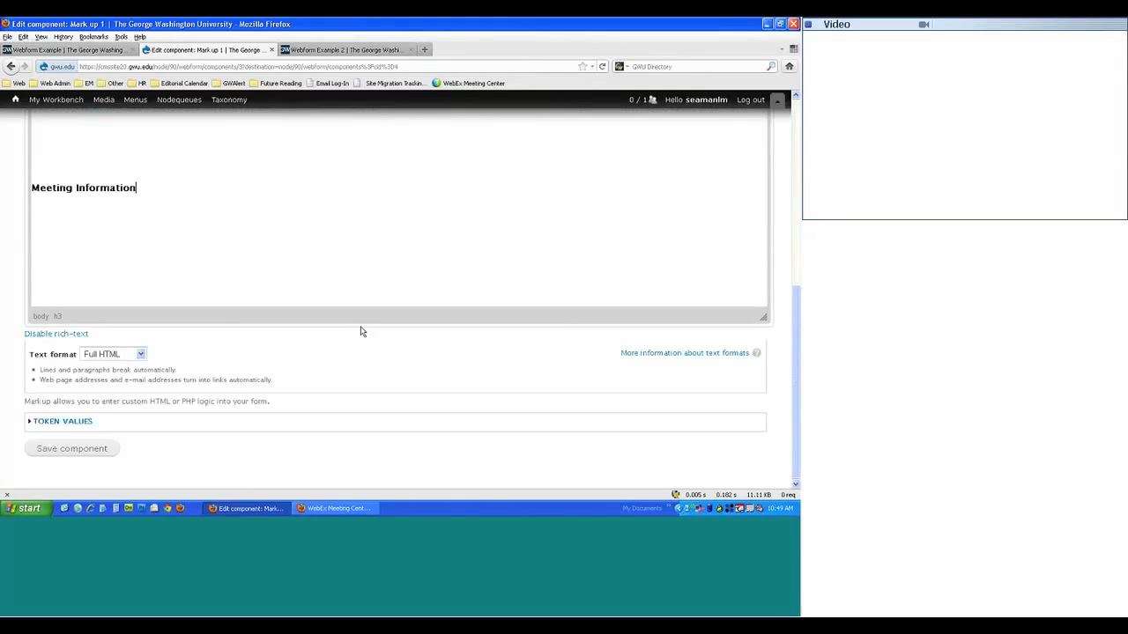
click(72, 450)
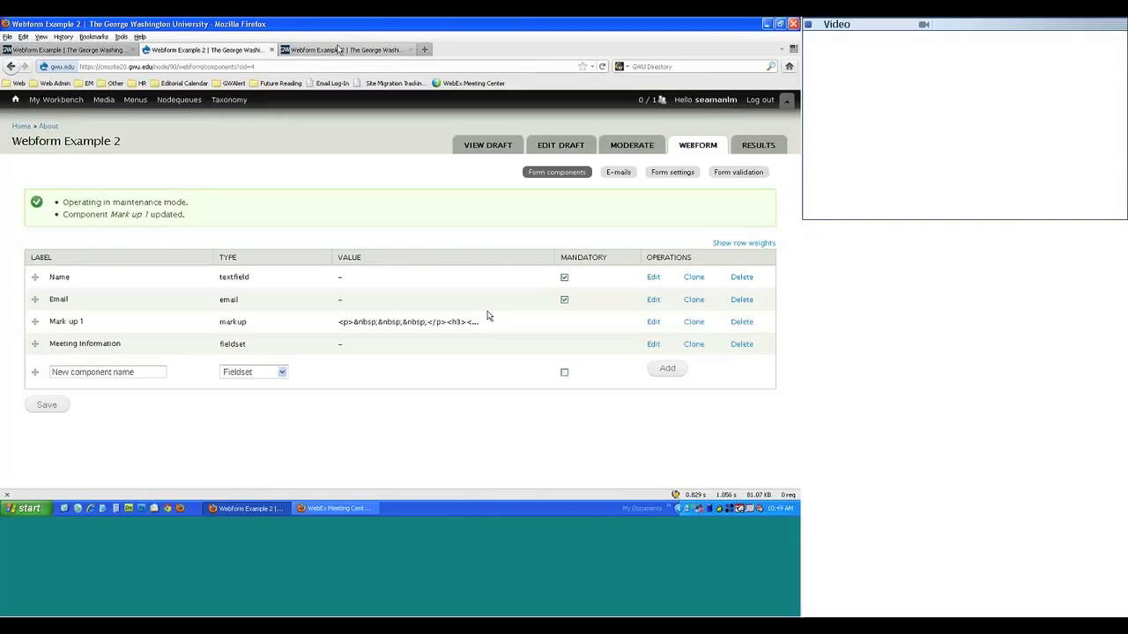
- Reload the live form and inspect the new Meeting Information heading
click(338, 48)
key(F5)
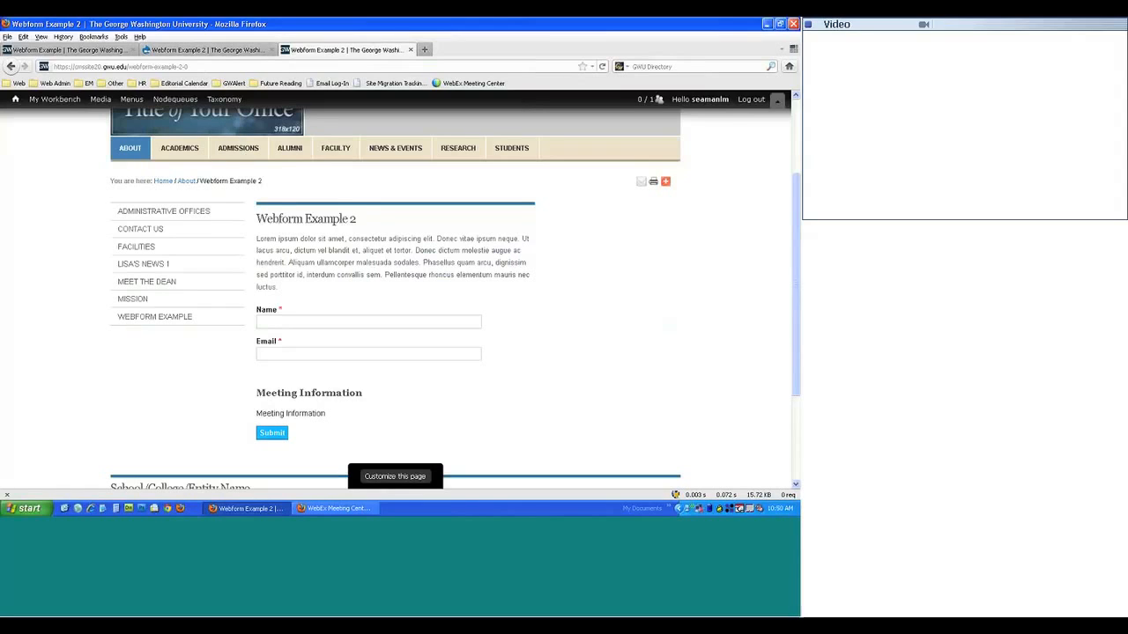
drag(264, 393, 323, 393)
drag(257, 413, 263, 415)
- Delete the Meeting Information fieldset and return to the Webform Example 2 components list
click(170, 53)
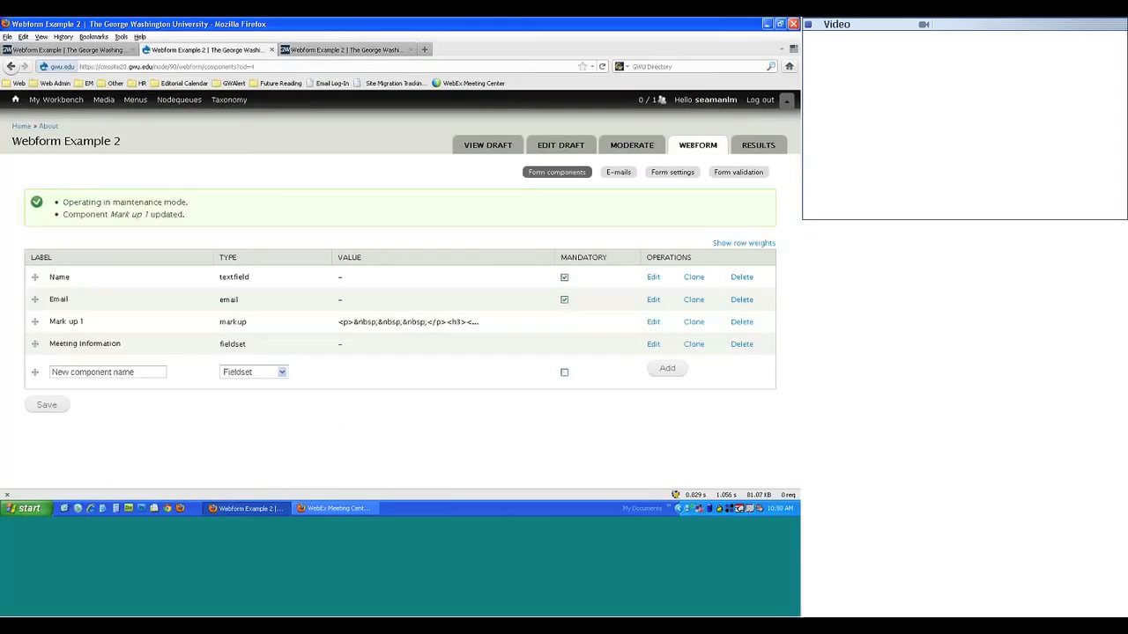
click(741, 343)
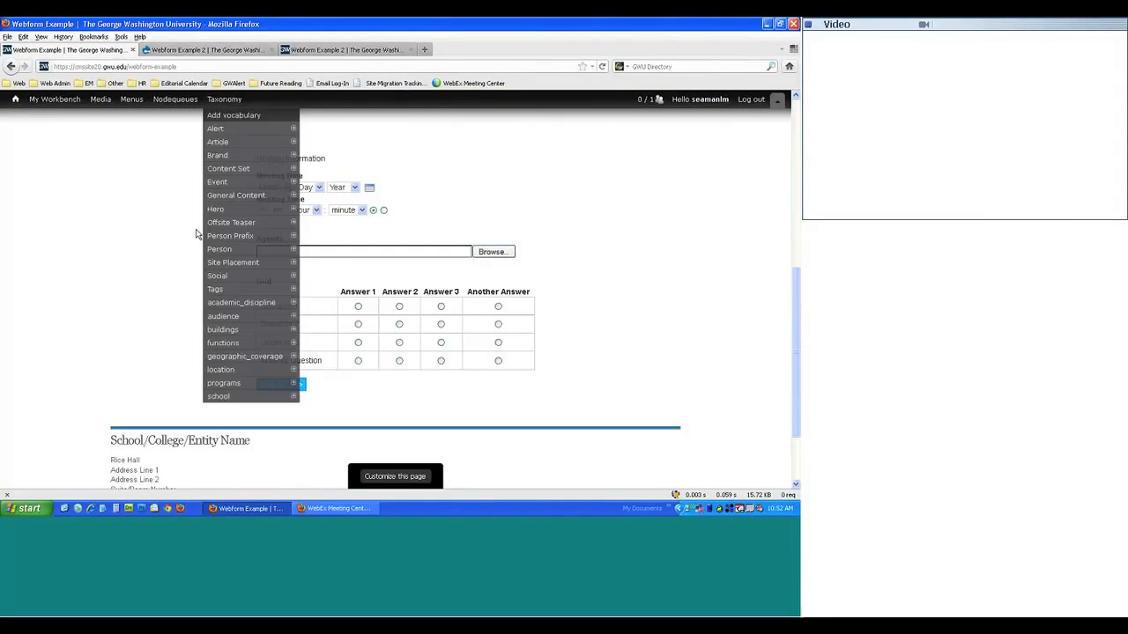
scroll(121, 311, up, 3)
scroll(121, 307, up, 4)
scroll(123, 324, down, 3)
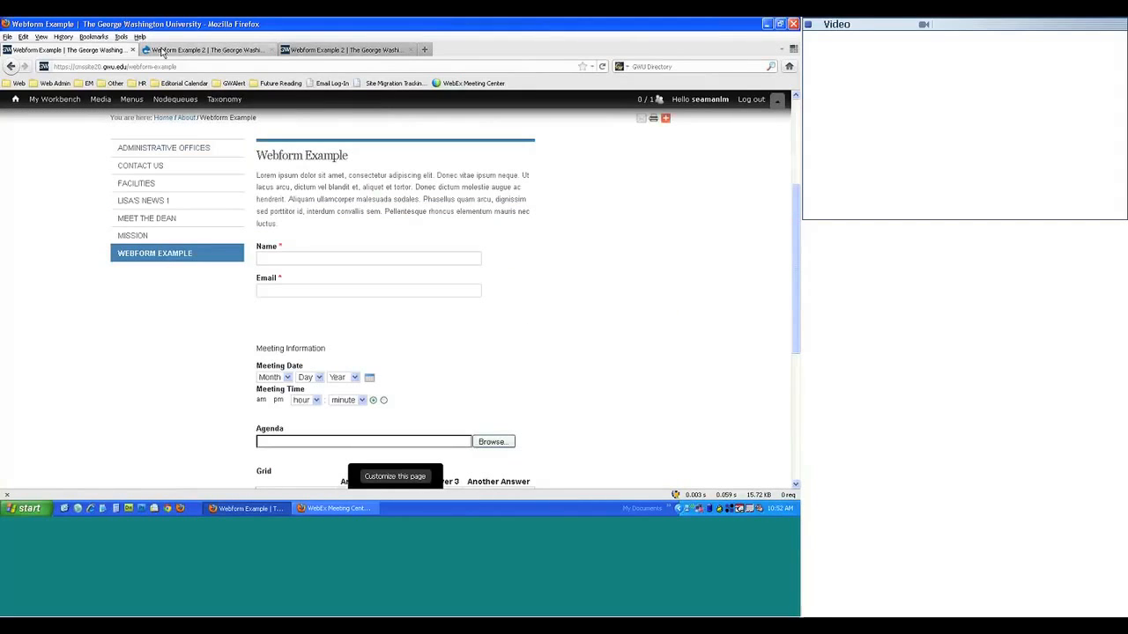
click(163, 50)
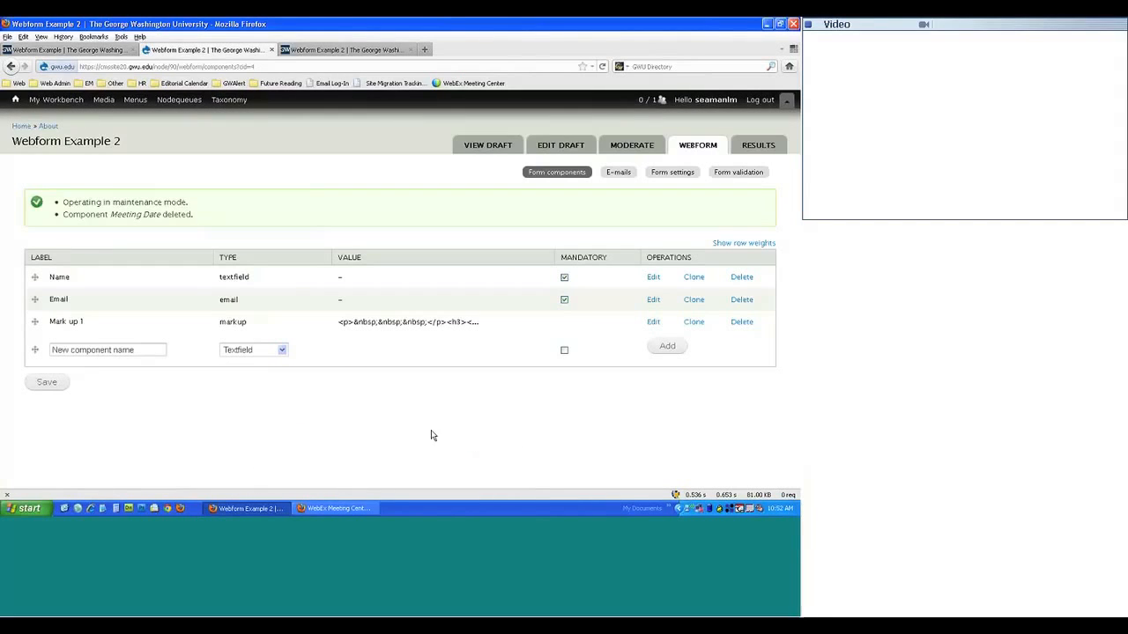
- Add a Date component named 'Meeting Date' to Webform Example 2
click(264, 350)
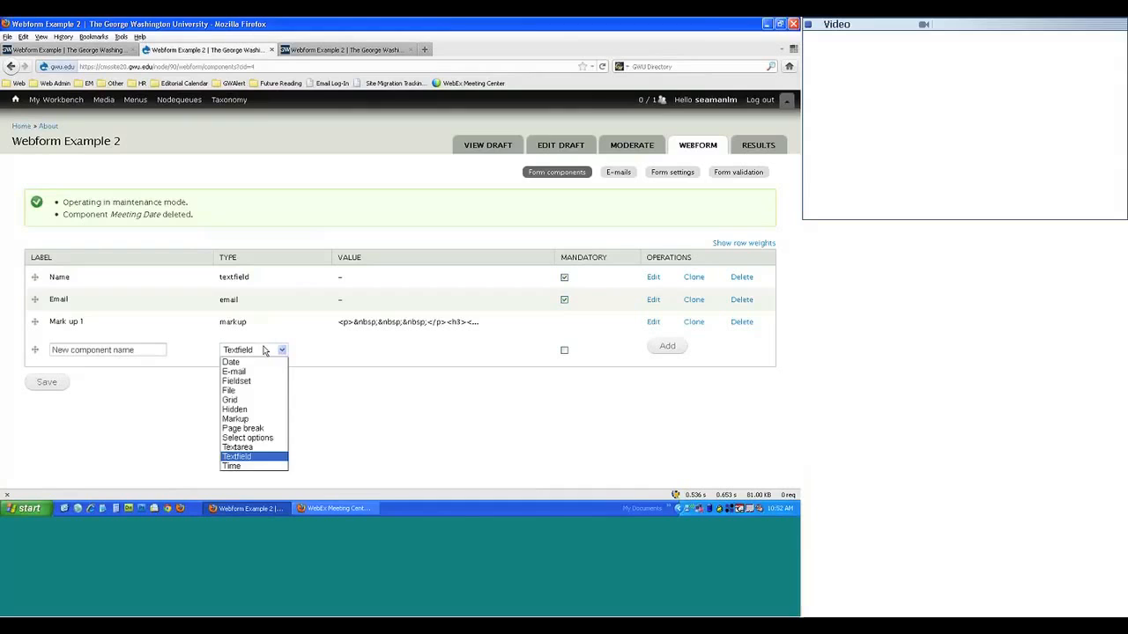
click(265, 356)
click(138, 350)
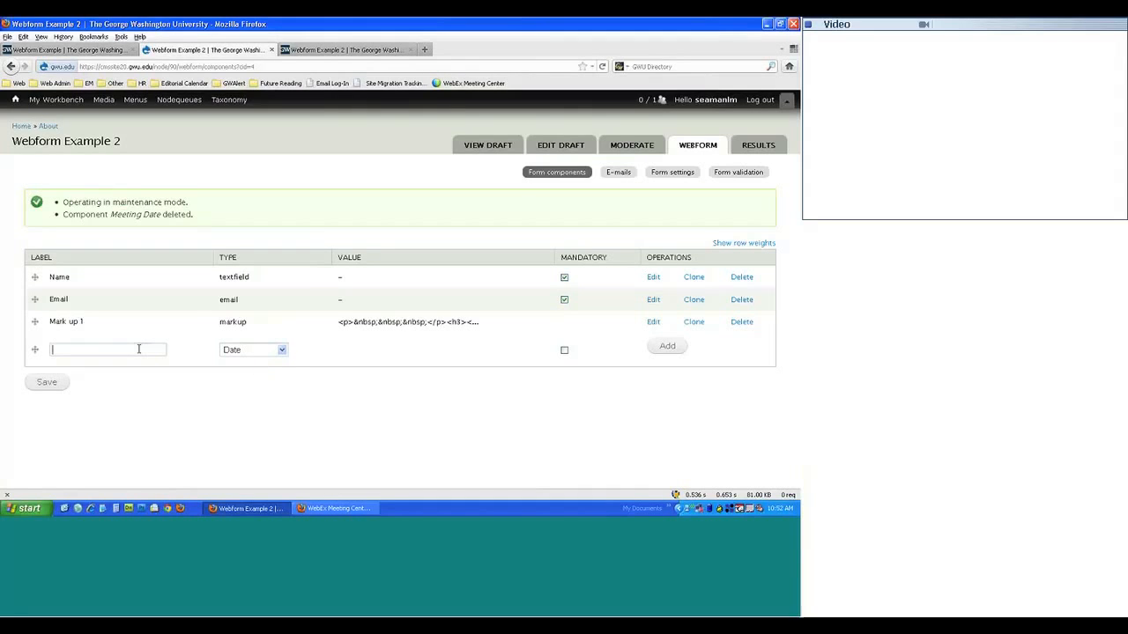
text(Meeting Date)
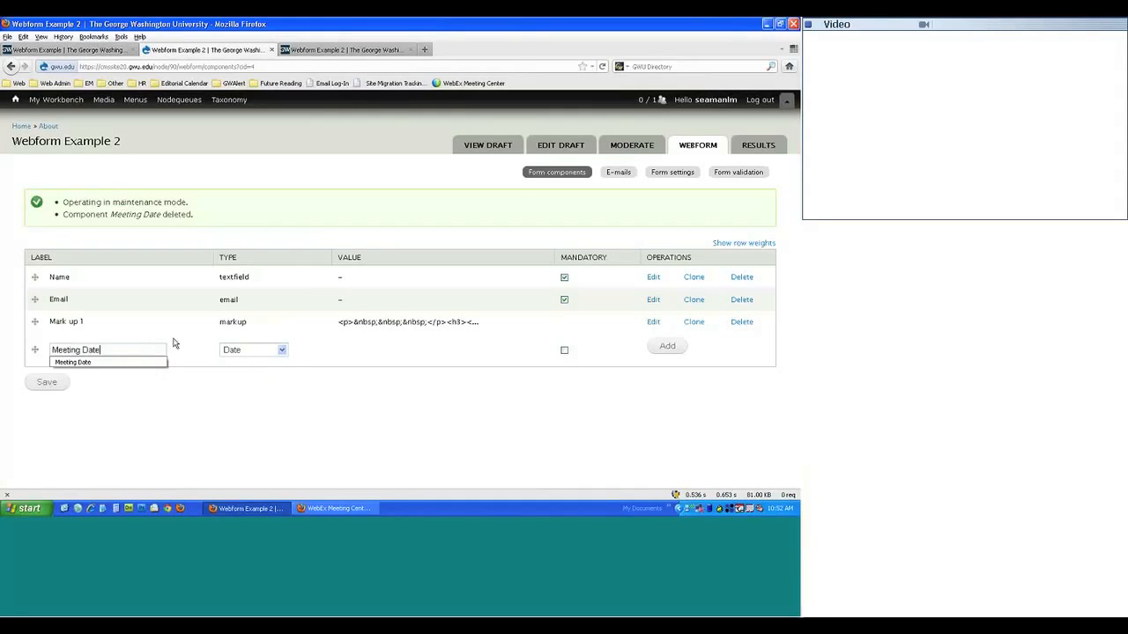
click(667, 345)
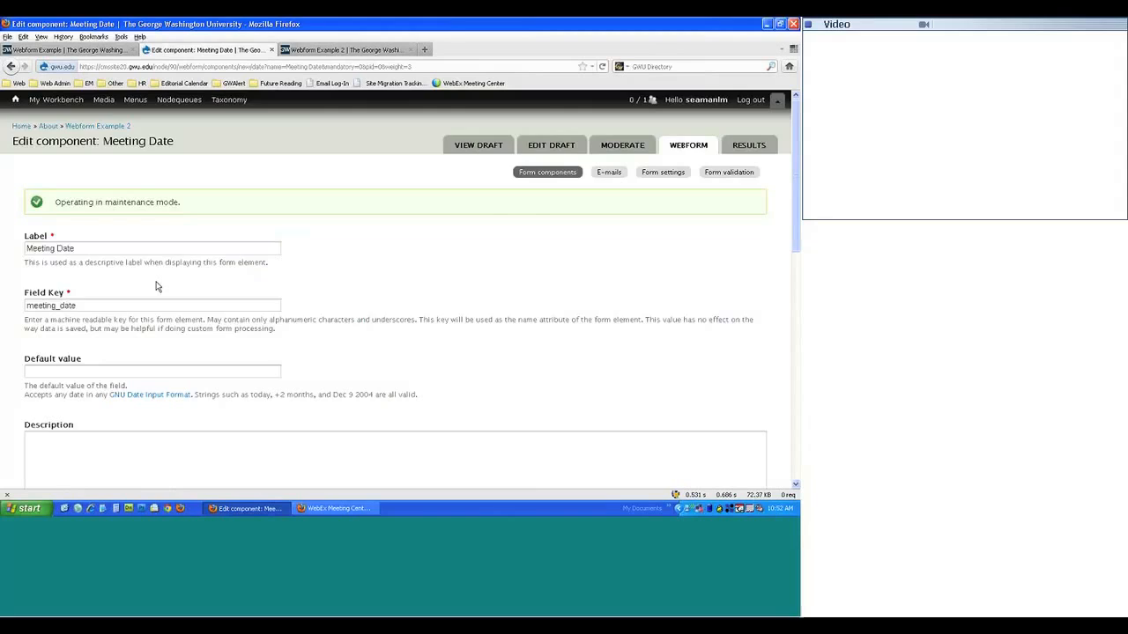
- Change the Meeting Date start date from -2 years to Today
scroll(173, 297, down, 12)
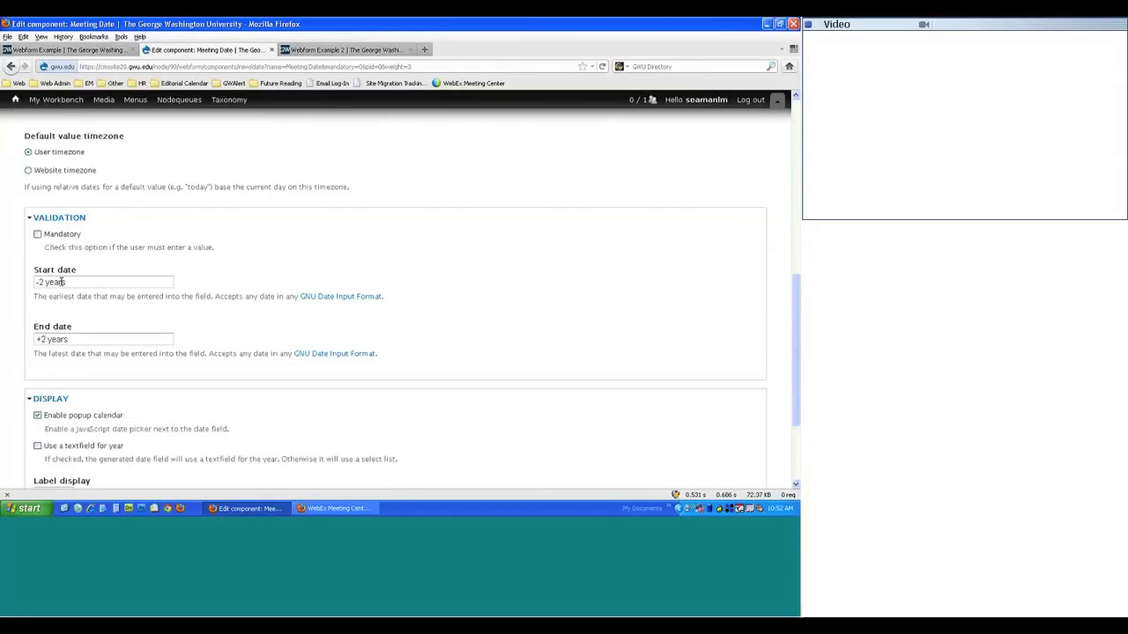
triple_click(60, 282)
key(BackSpace)
text(Today)
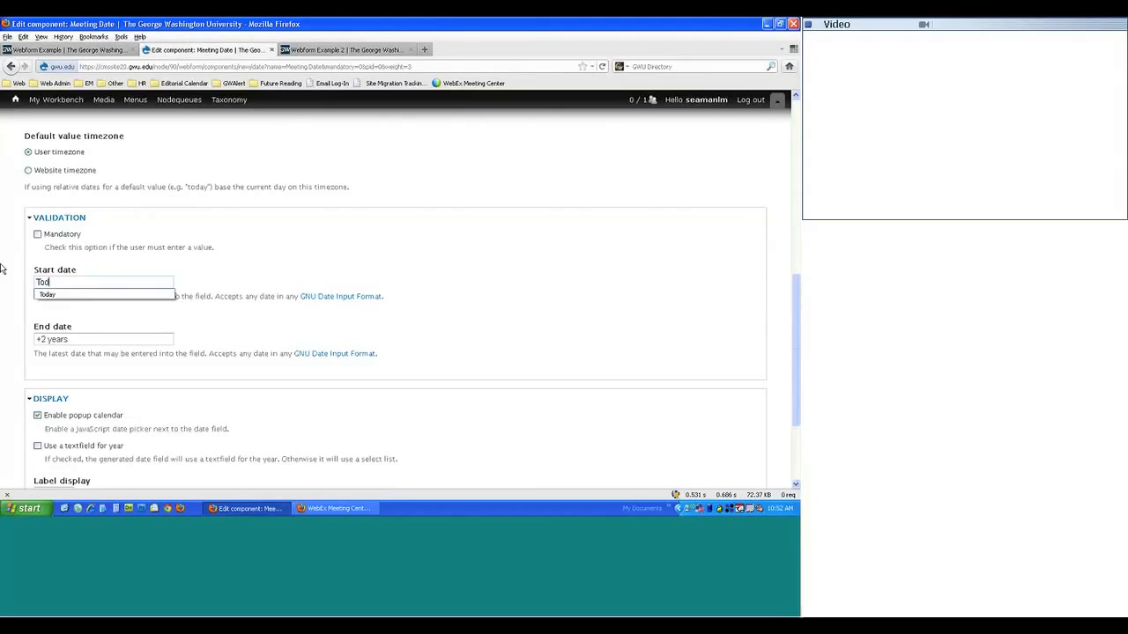
click(298, 265)
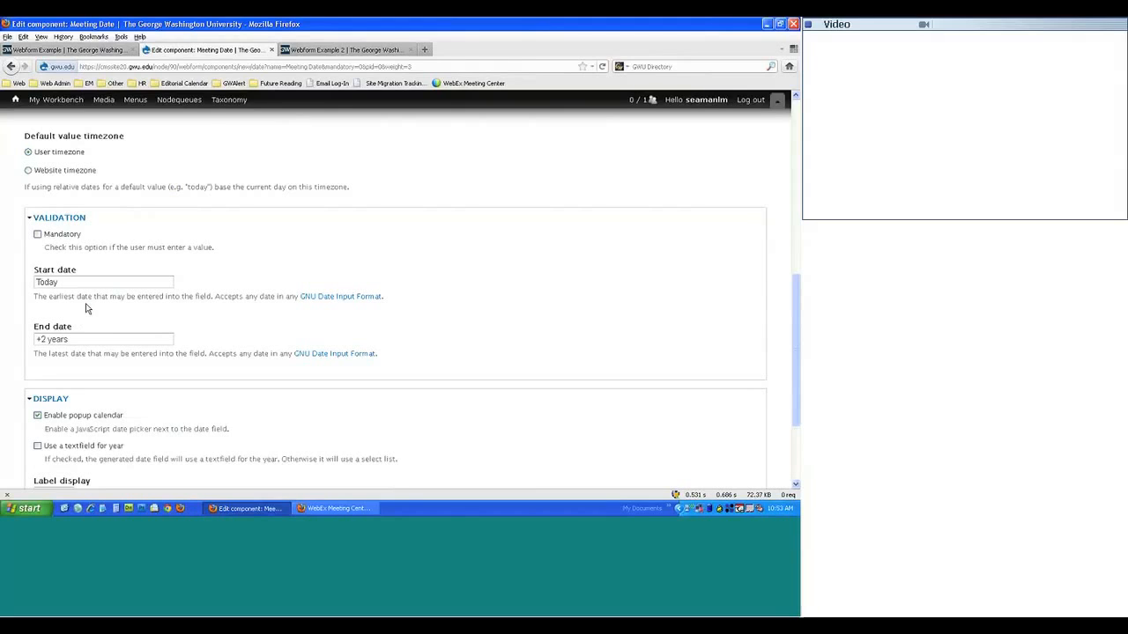
- Enable the popup calendar for Meeting Date and save the component
scroll(86, 309, down, 3)
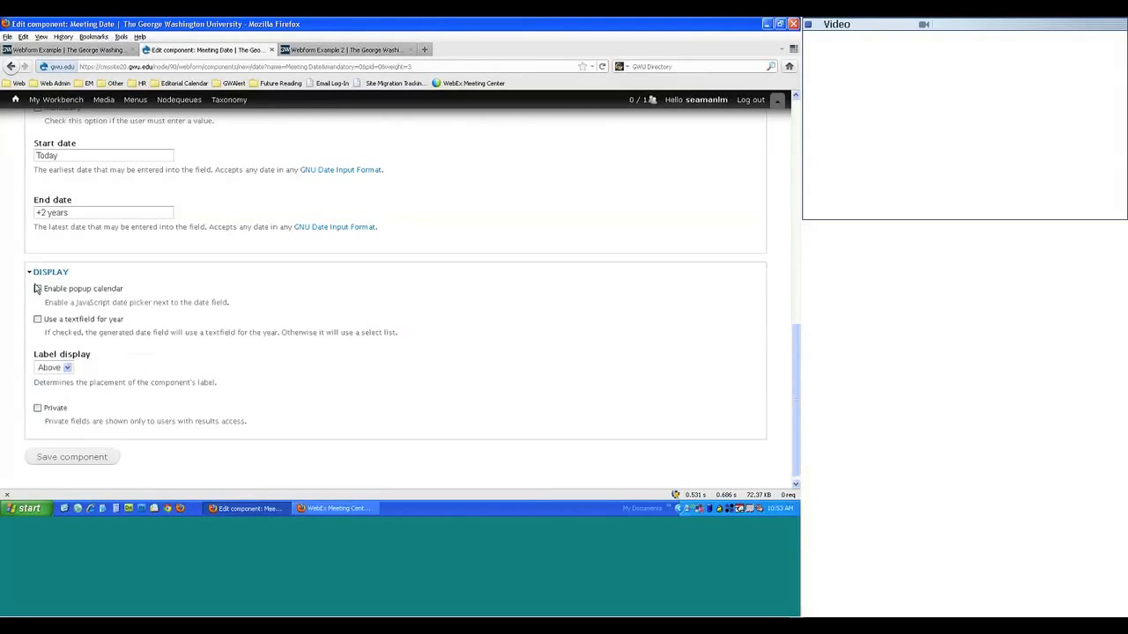
click(37, 288)
scroll(70, 332, down, 1)
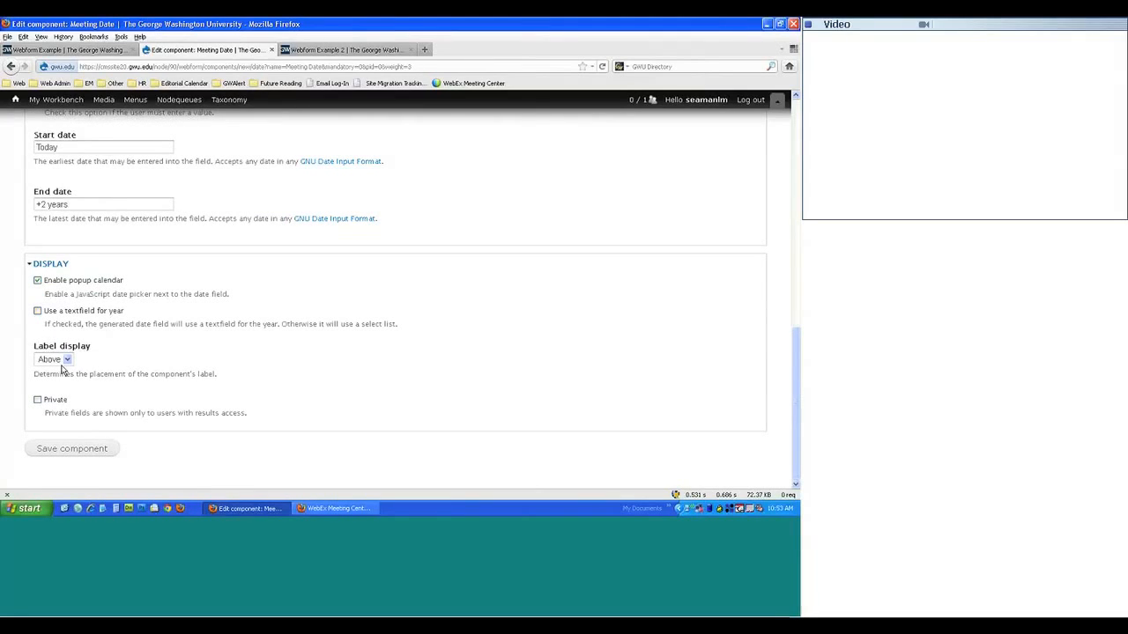
click(69, 452)
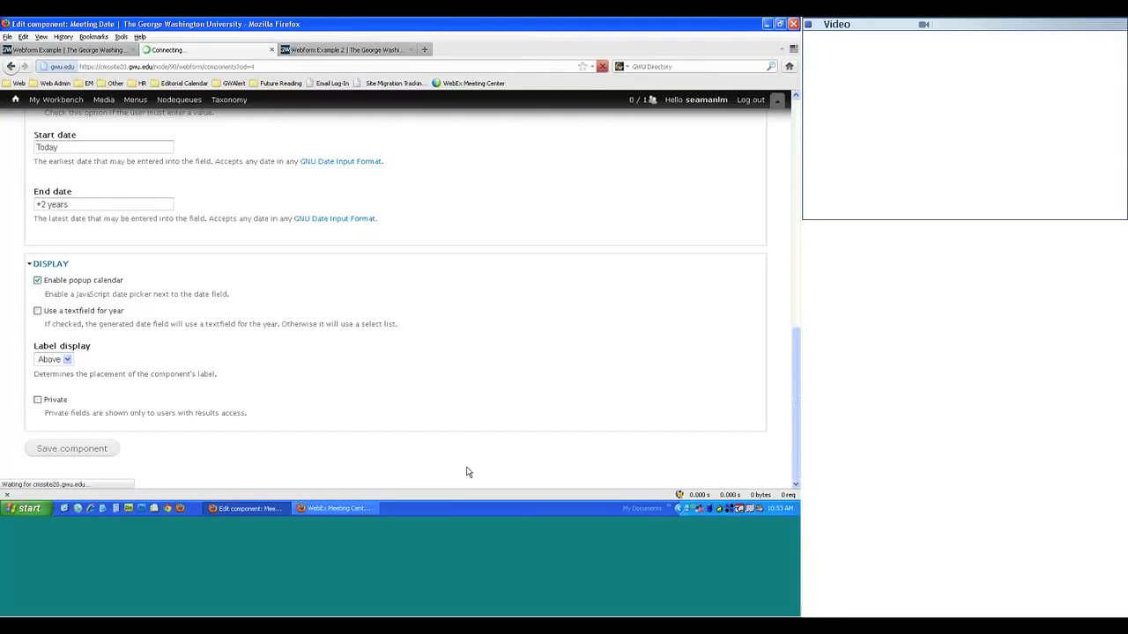
- On the live form, set Meeting Date to Apr/8/2012 and submit to test validation
click(302, 51)
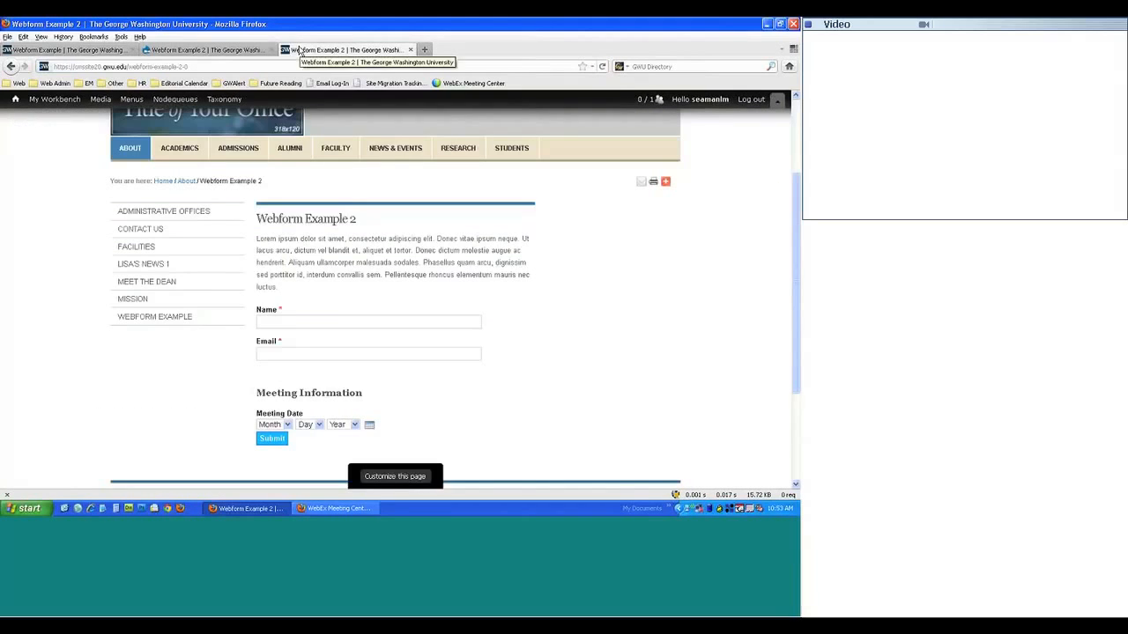
scroll(128, 382, up, 2)
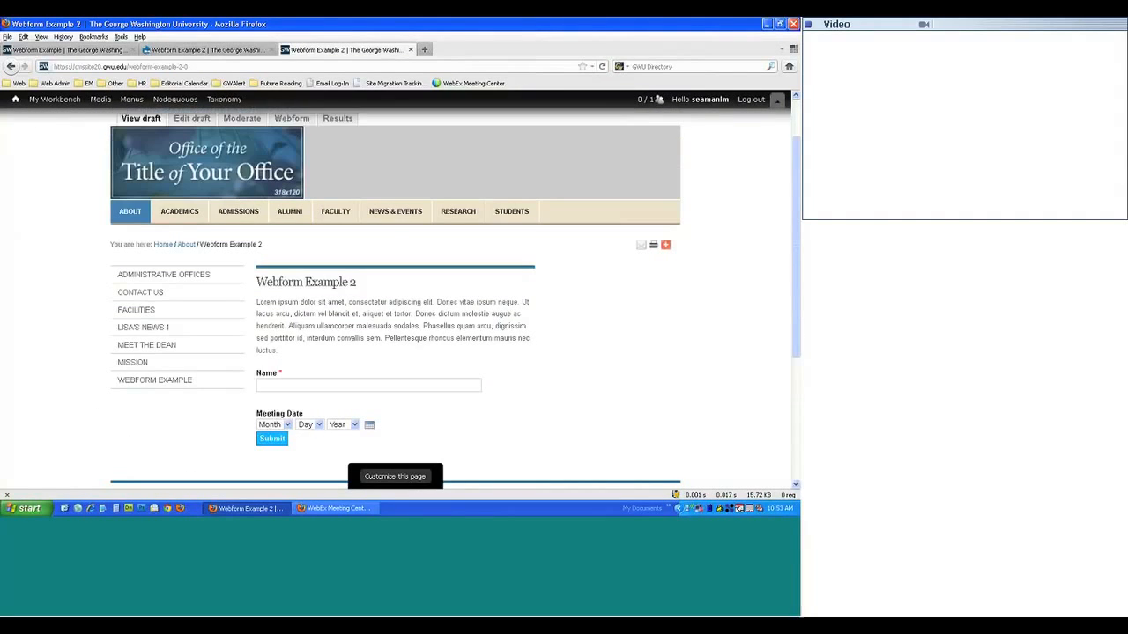
scroll(159, 423, down, 2)
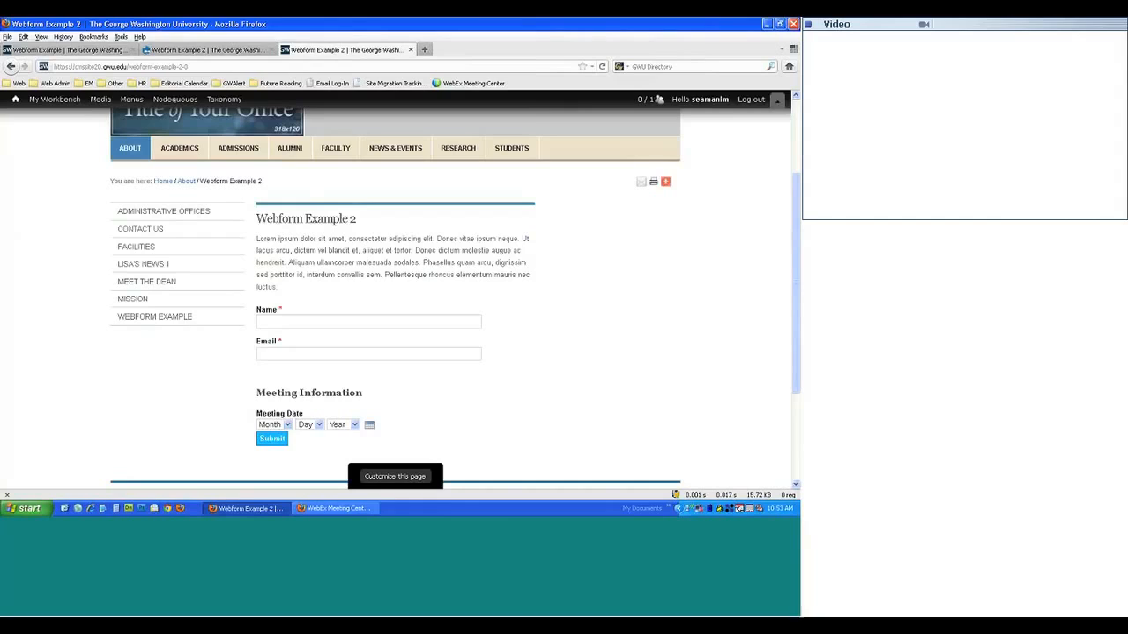
click(287, 426)
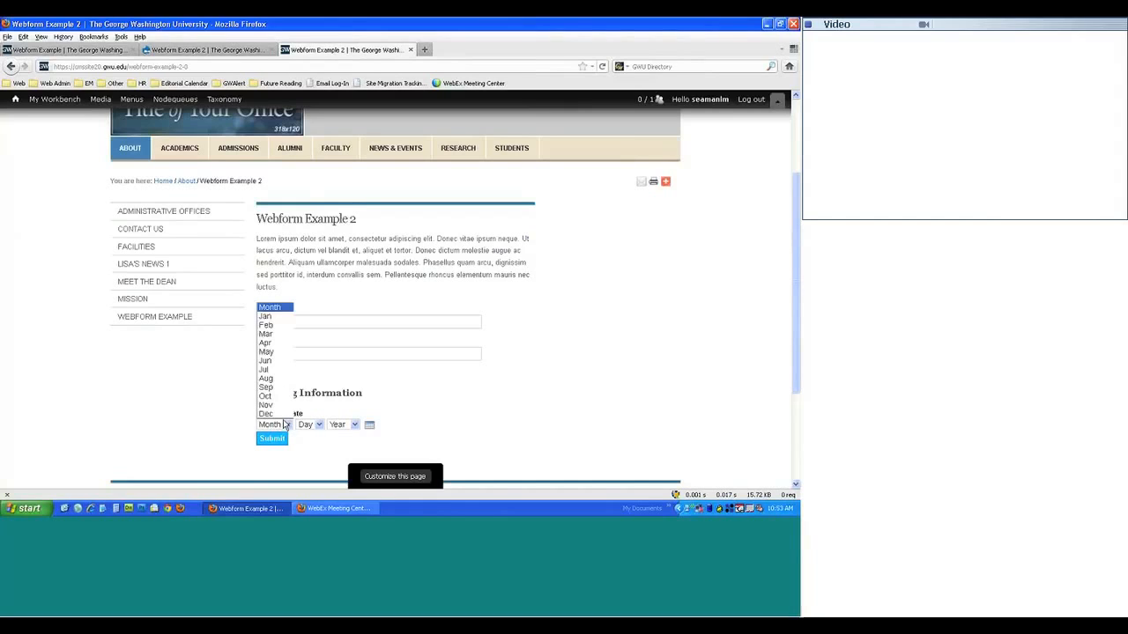
click(269, 344)
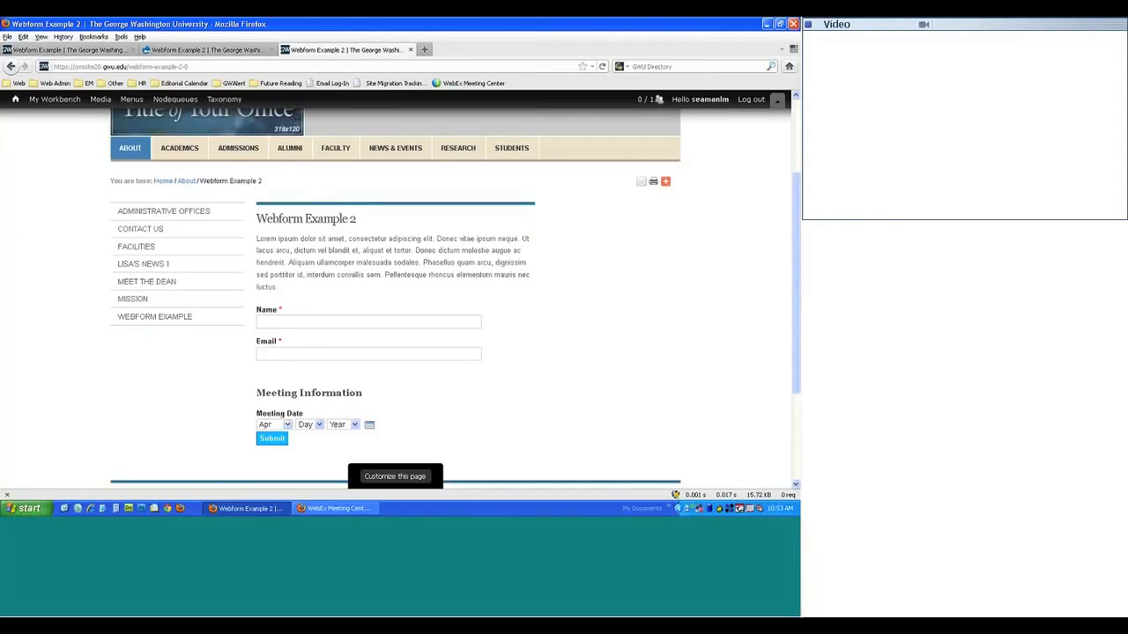
click(314, 424)
click(311, 340)
click(351, 425)
click(338, 449)
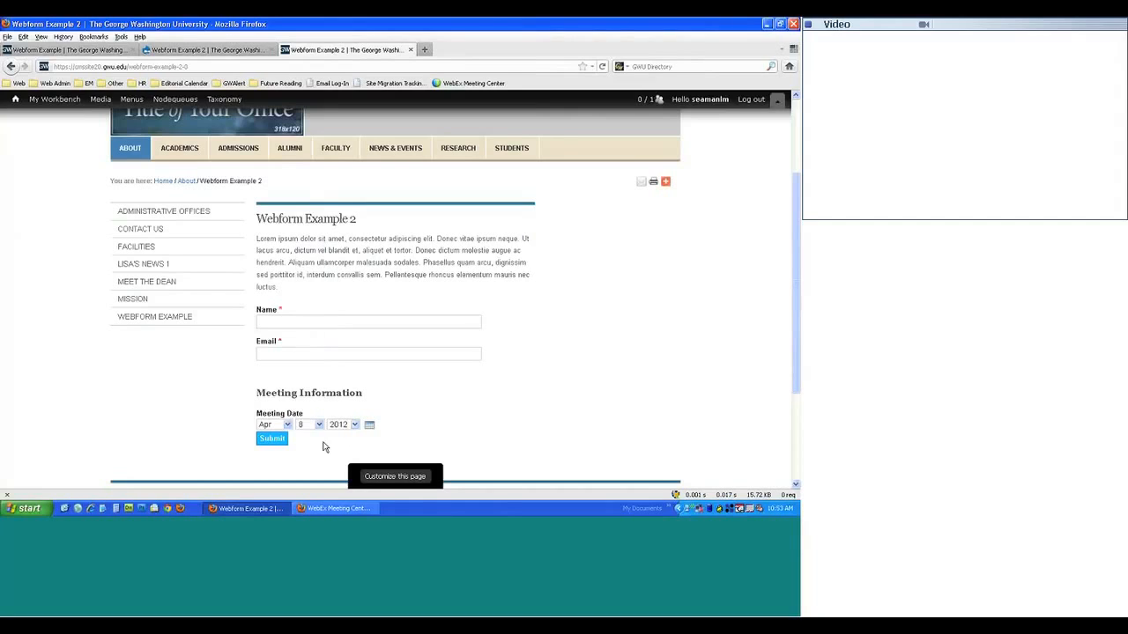
click(269, 441)
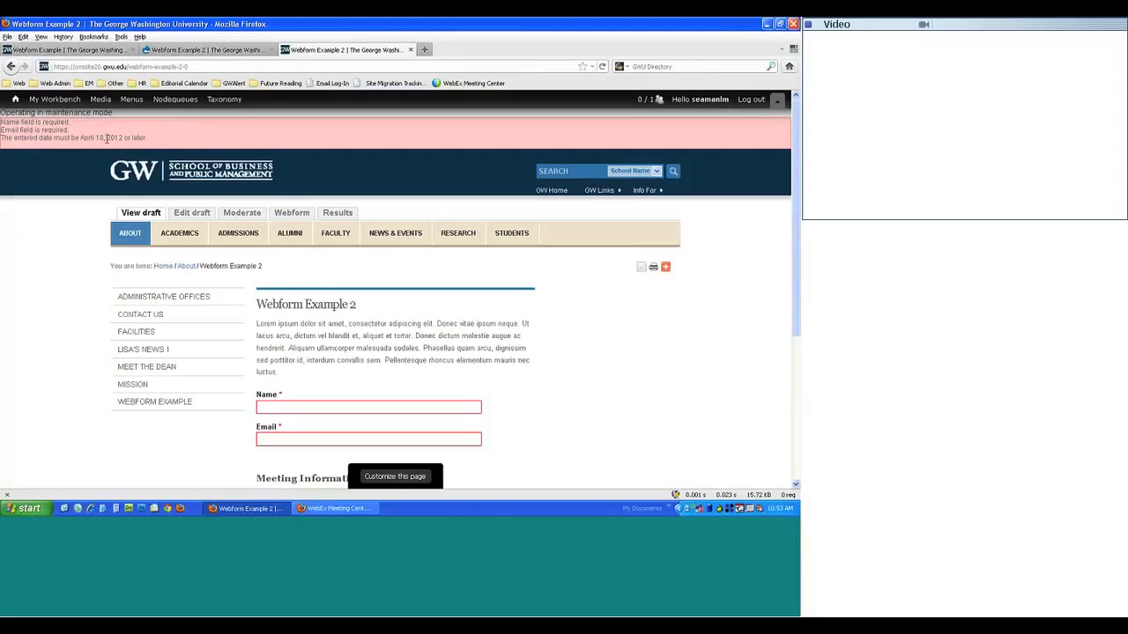
- Browse the Meeting Date popup calendar forward and back a few months, then close it
scroll(155, 148, down, 4)
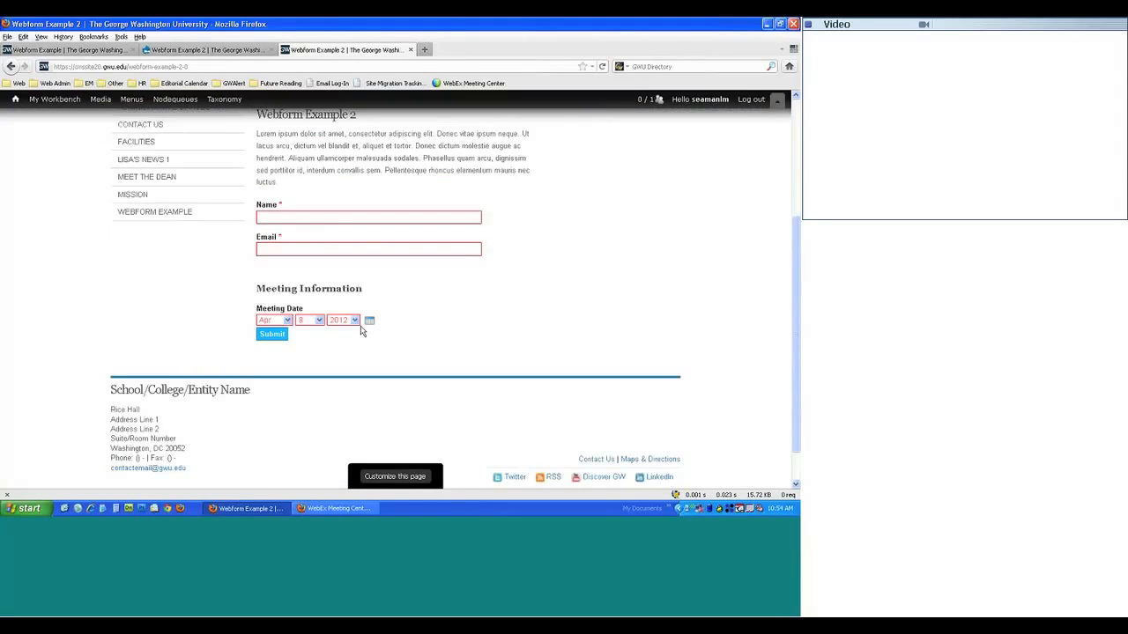
click(290, 321)
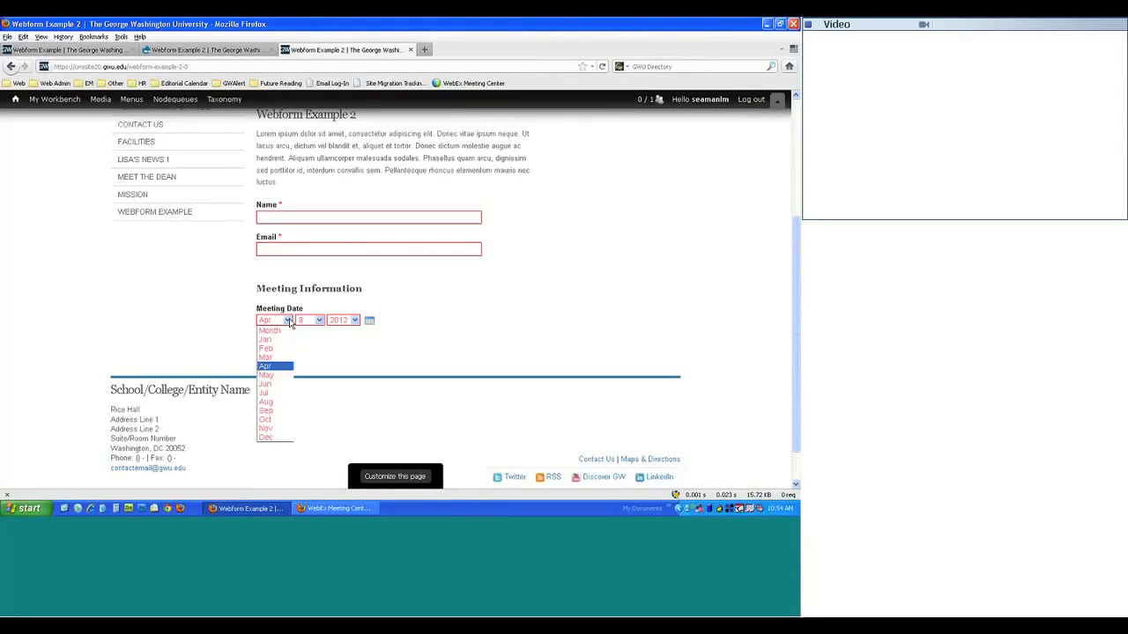
click(293, 321)
click(367, 322)
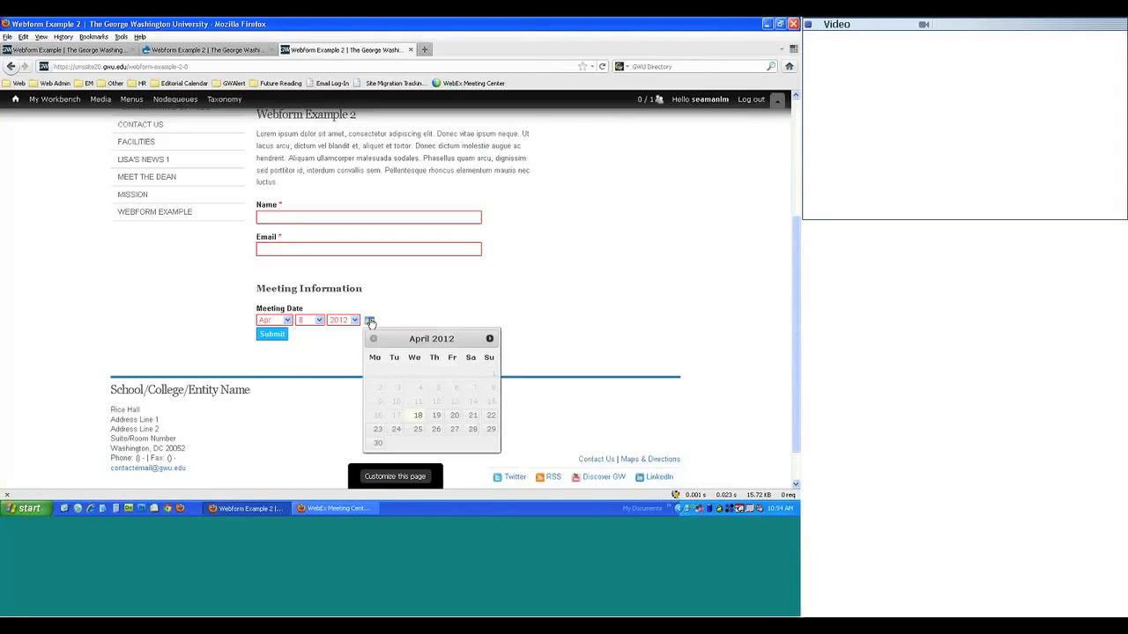
click(489, 339)
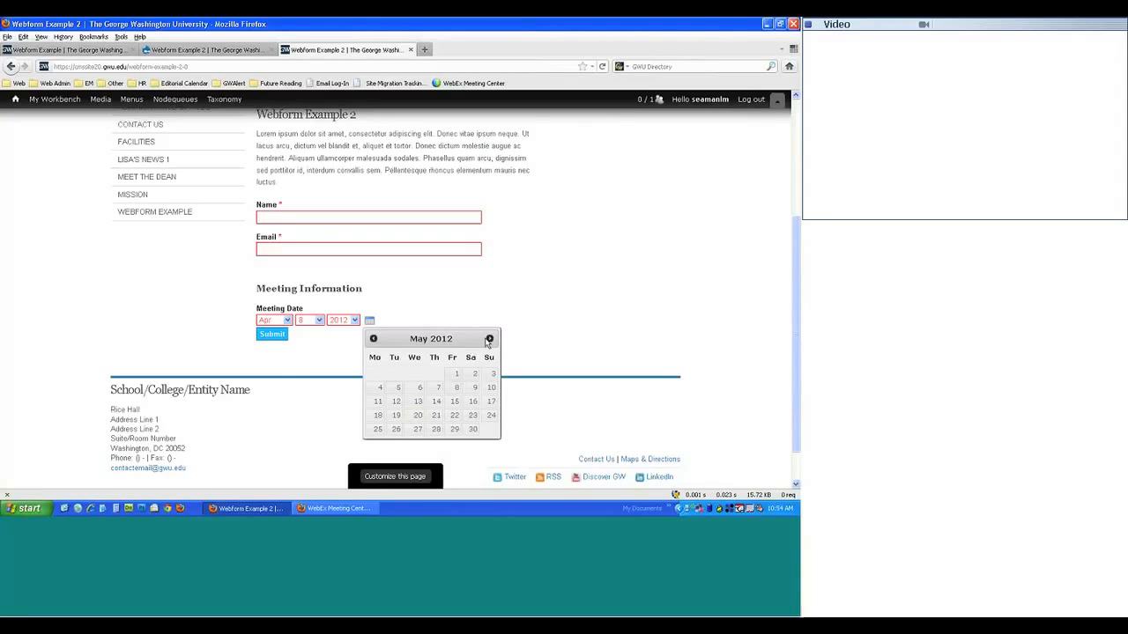
click(489, 339)
click(490, 340)
click(491, 340)
click(374, 339)
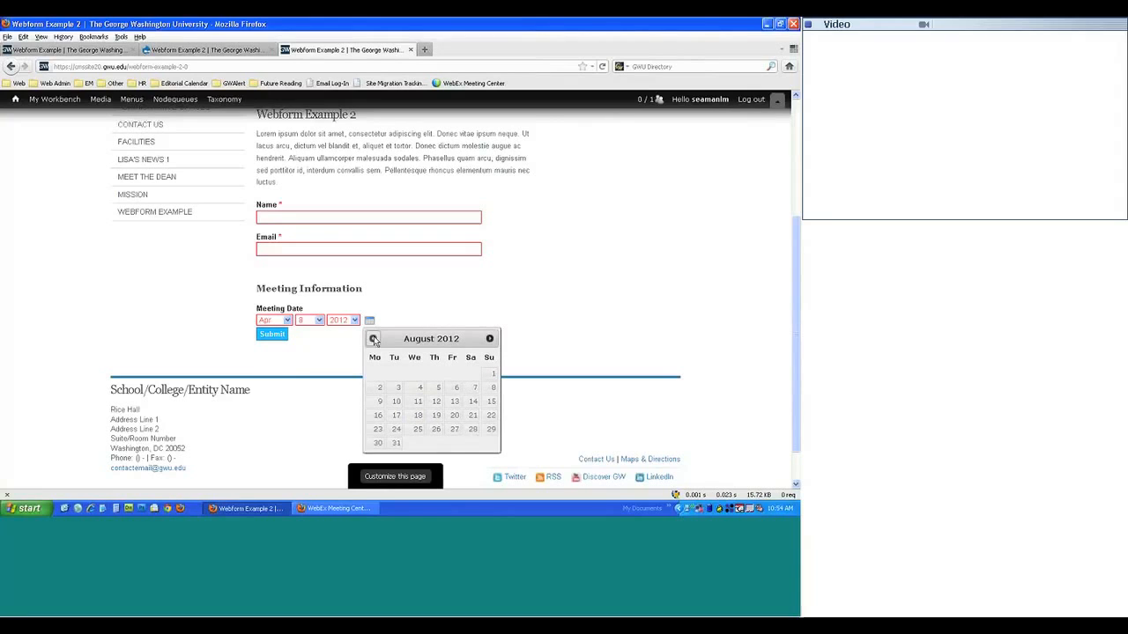
click(374, 339)
click(374, 339)
click(289, 370)
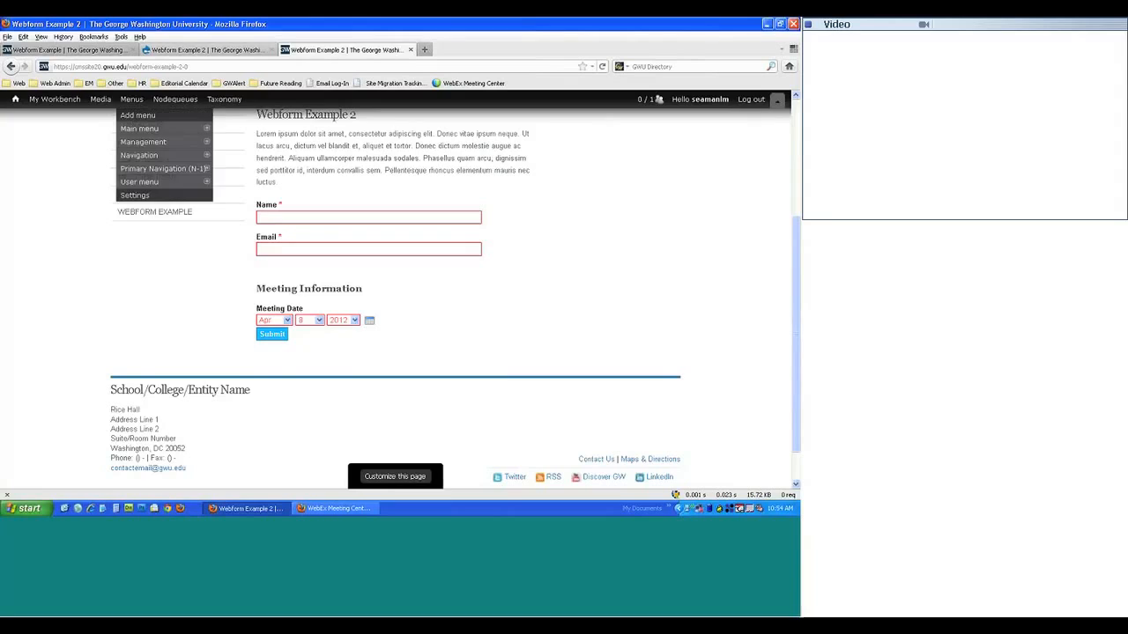
- Check the original Webform Example form and return to the Webform Example 2 components list
click(155, 53)
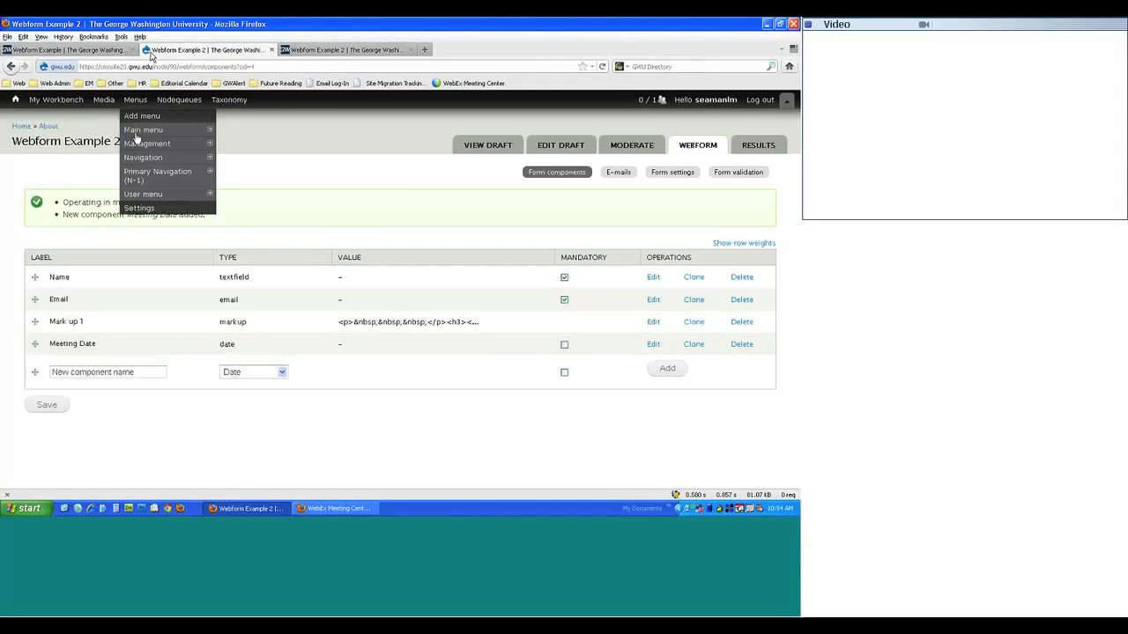
click(66, 52)
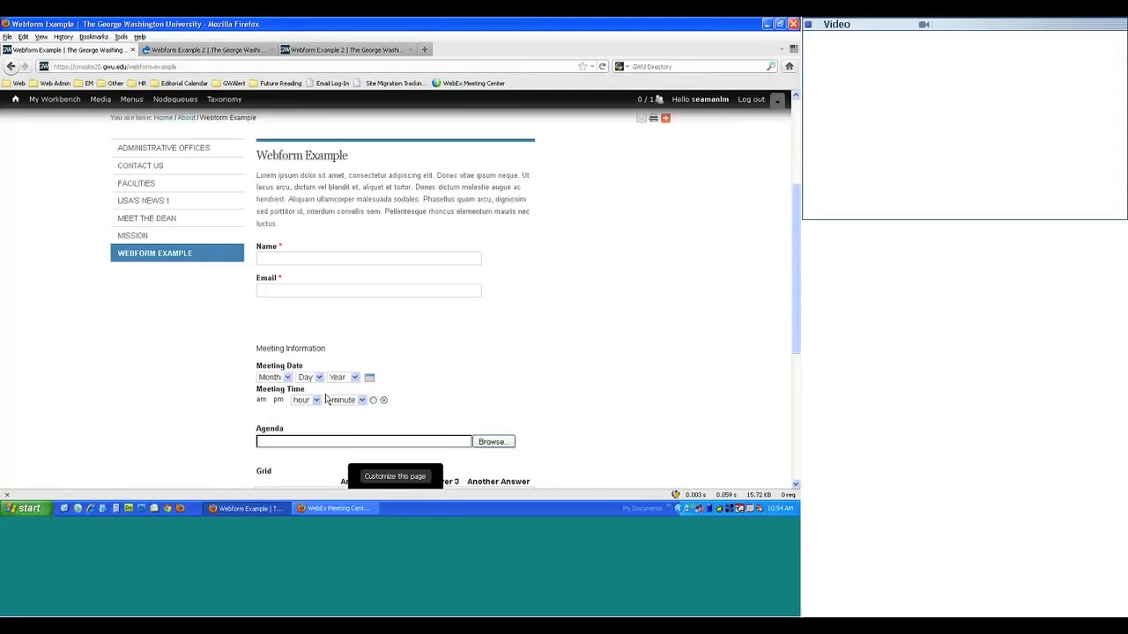
mouse_move(223, 99)
click(204, 50)
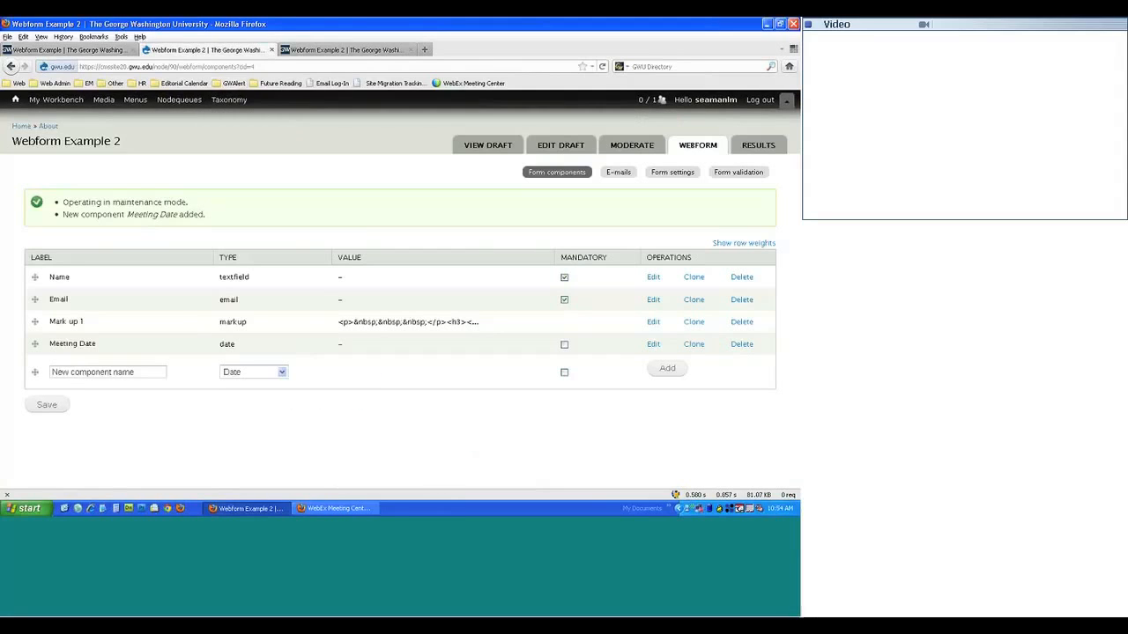
- Add a Time component named 'Meeting Time' to Webform Example 2
click(266, 374)
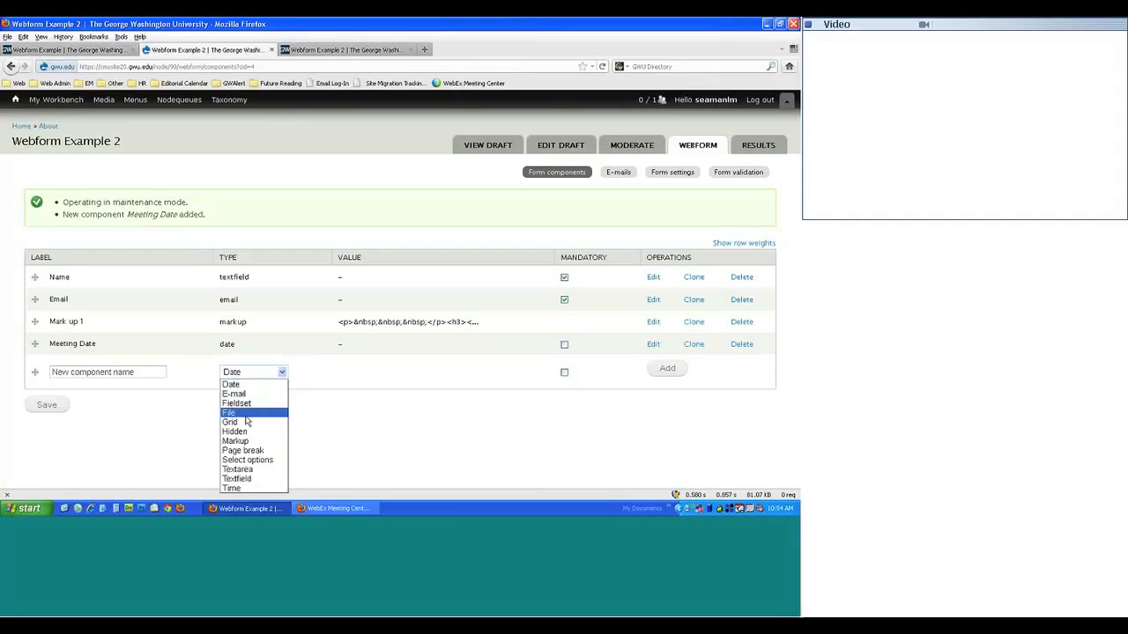
click(243, 488)
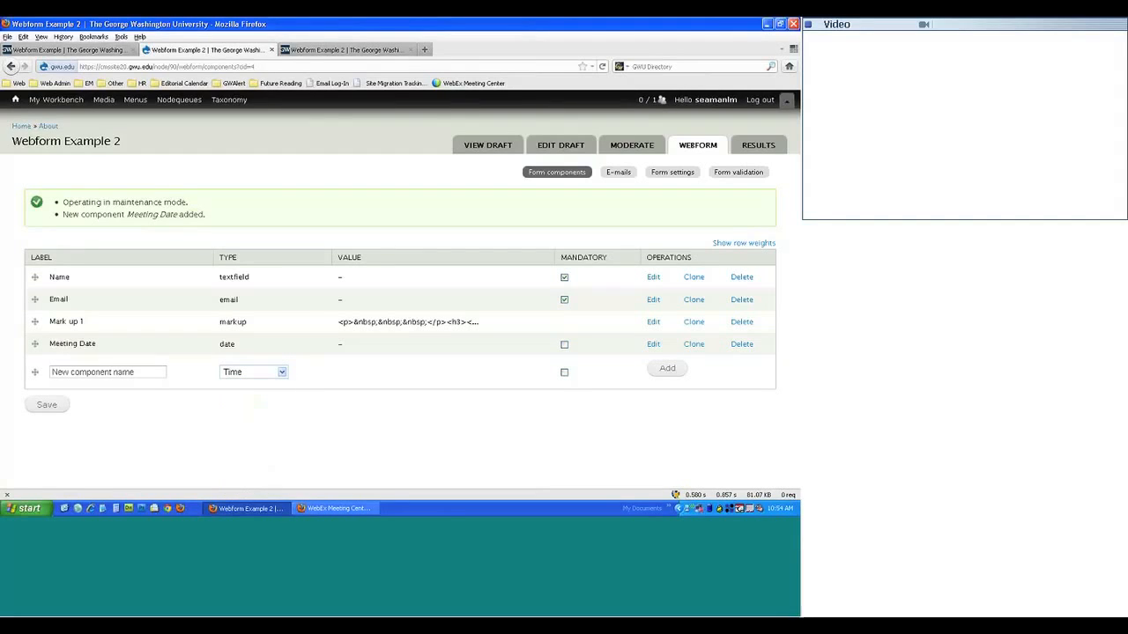
click(108, 365)
text(Meeting Time)
click(668, 369)
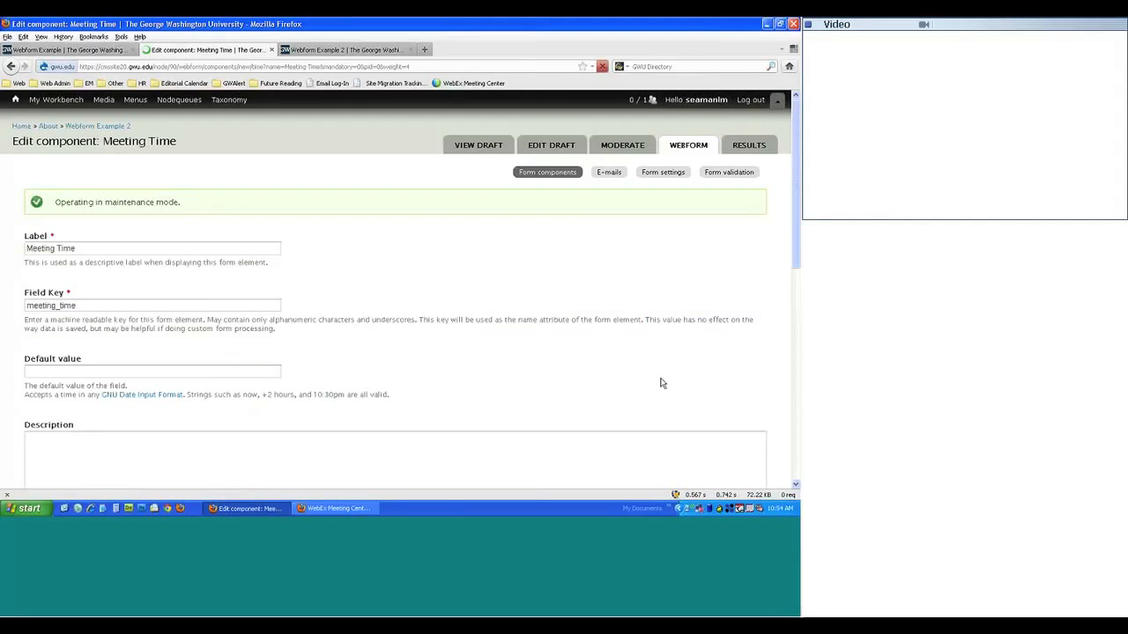
- Set the Meeting Time format to 24-hour and save the component
scroll(88, 305, down, 10)
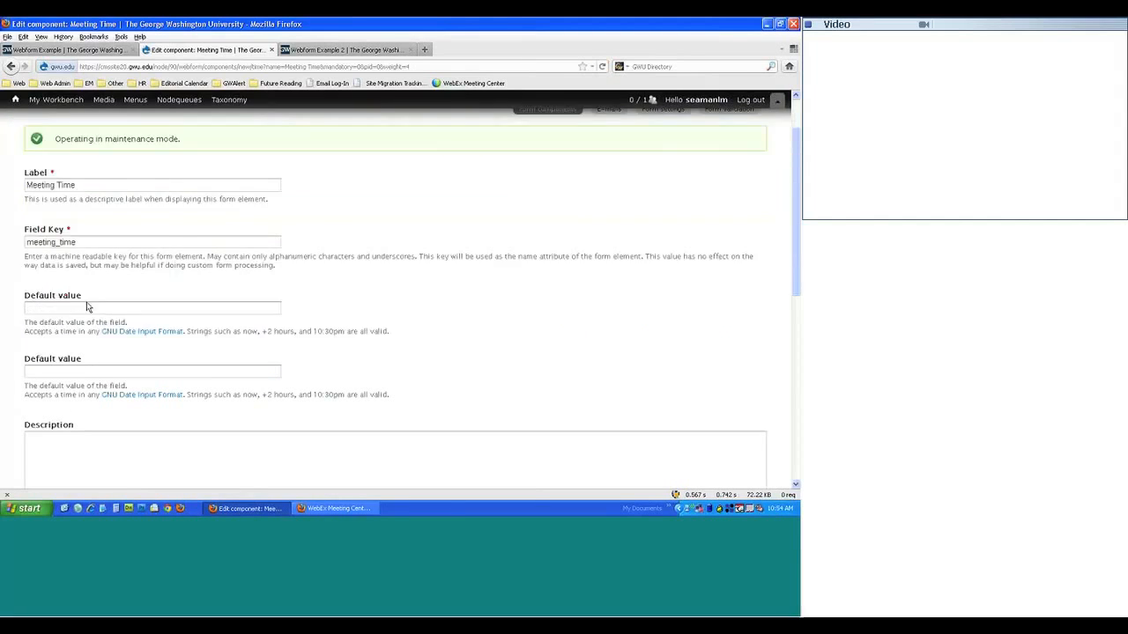
scroll(86, 302, down, 1)
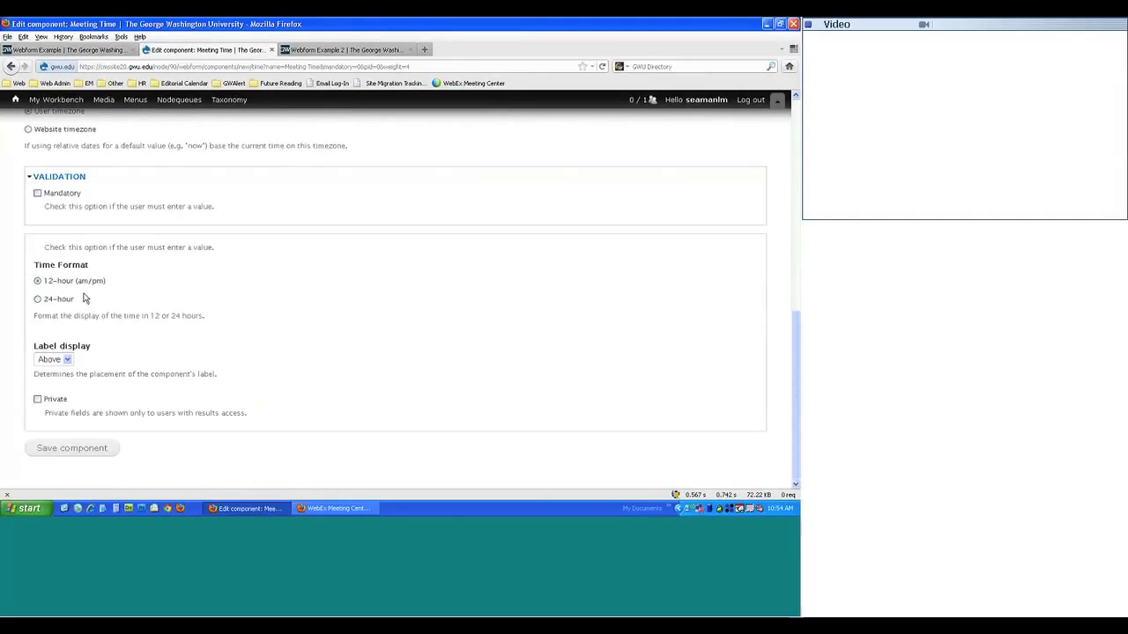
click(36, 300)
click(37, 283)
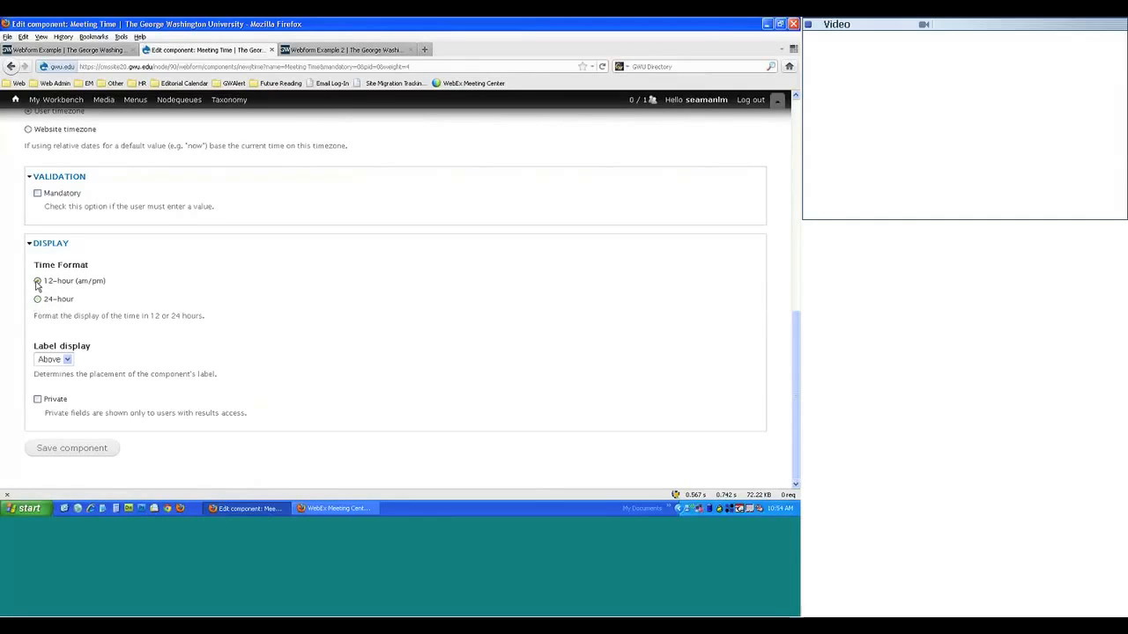
click(37, 300)
key(Return)
- Reload the live Webform Example 2 form without resending the earlier form data
click(317, 52)
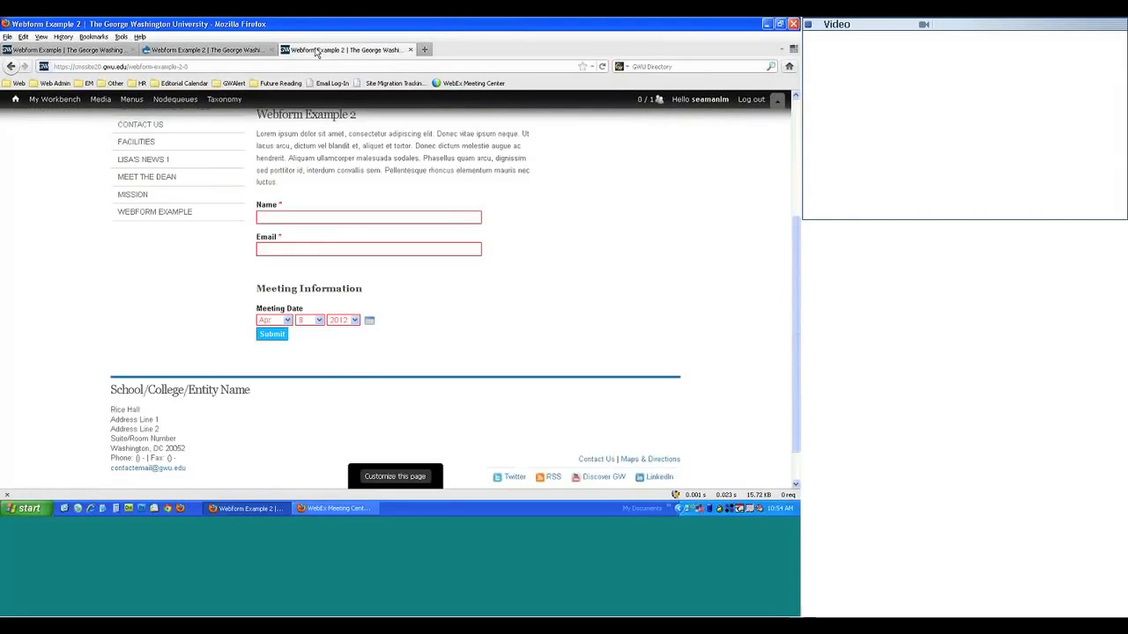
key(F5)
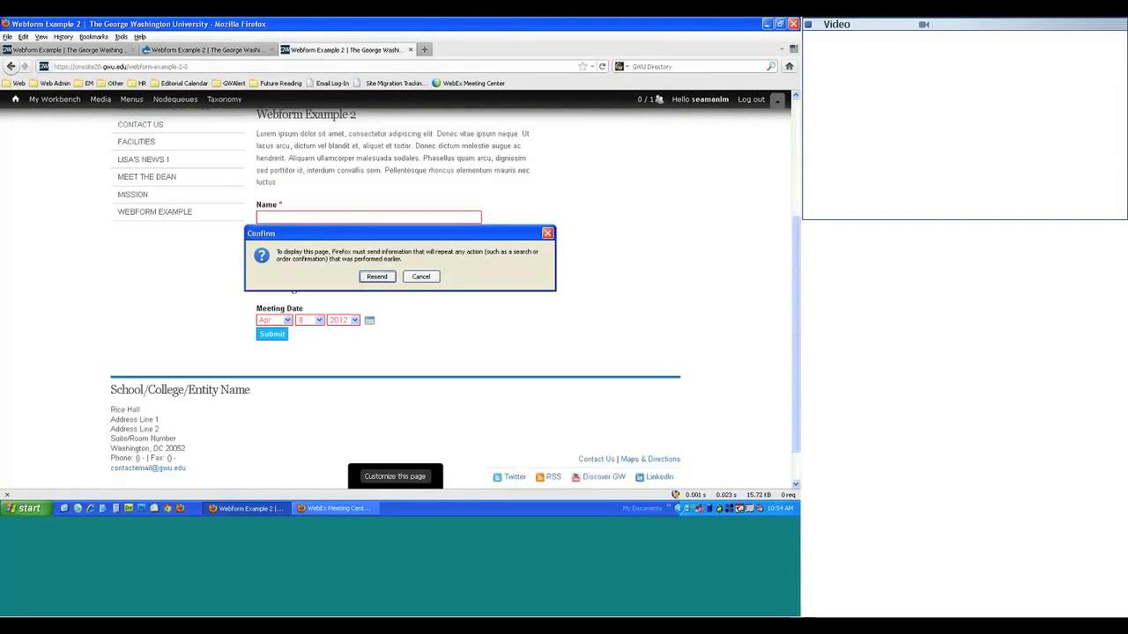
click(421, 276)
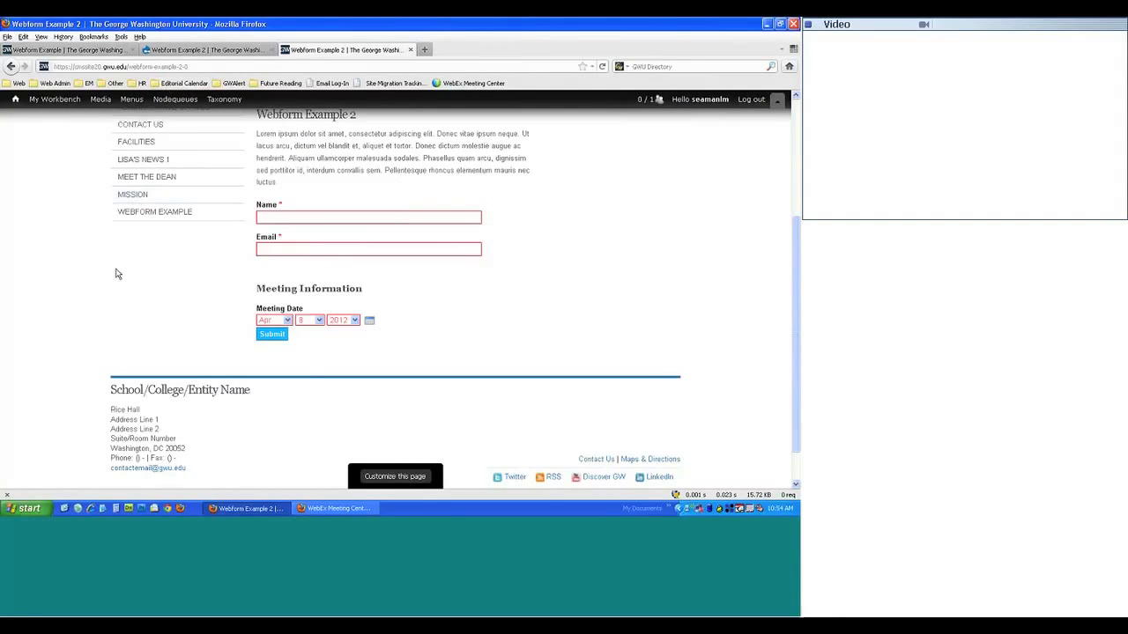
scroll(397, 290, up, 3)
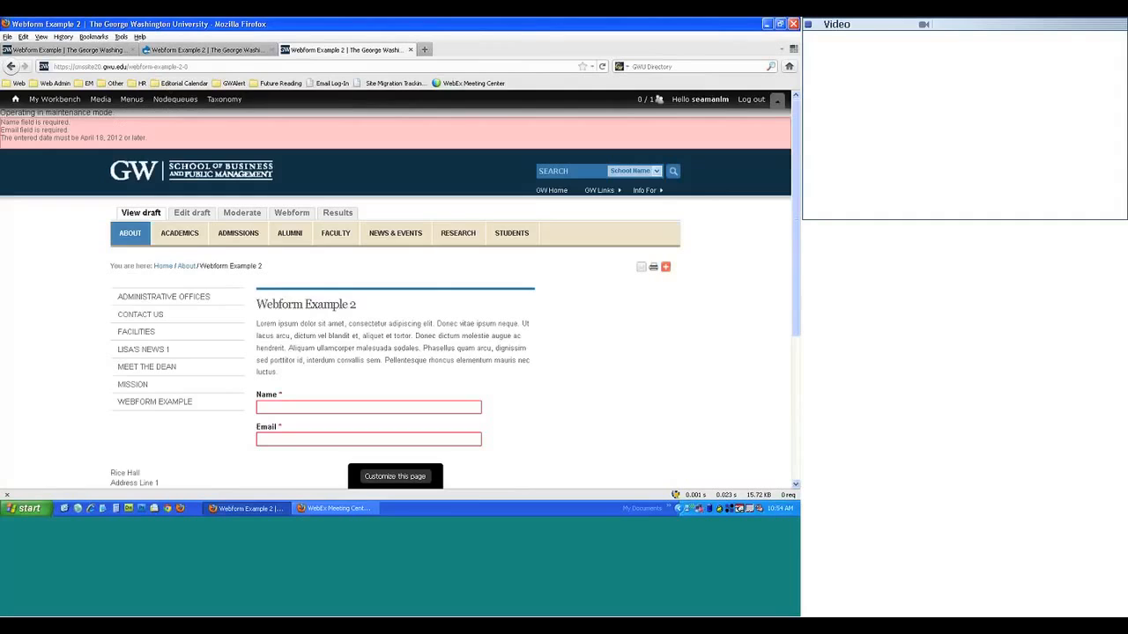
click(134, 217)
scroll(88, 331, down, 4)
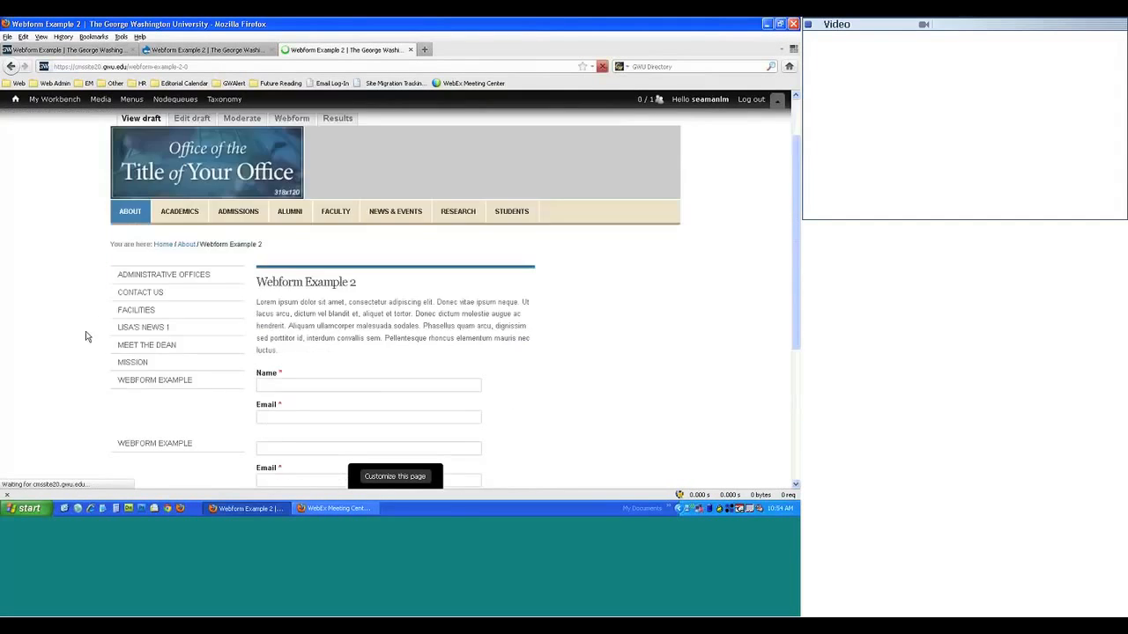
scroll(88, 330, down, 1)
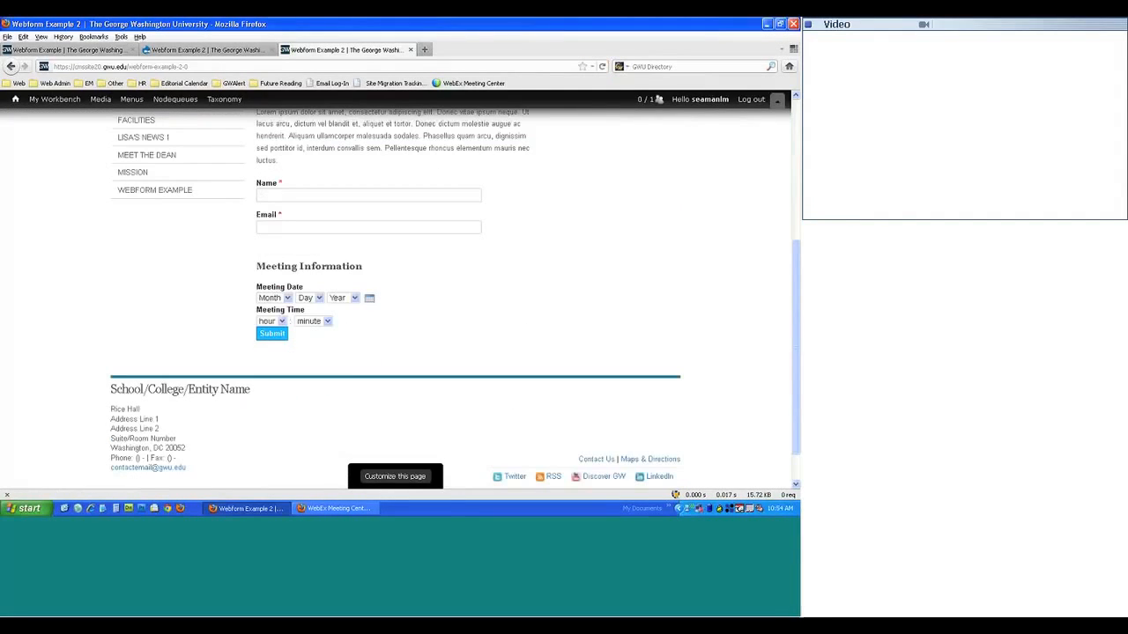
- Check the Meeting Time hour and minute choices and leave them unchanged
click(281, 322)
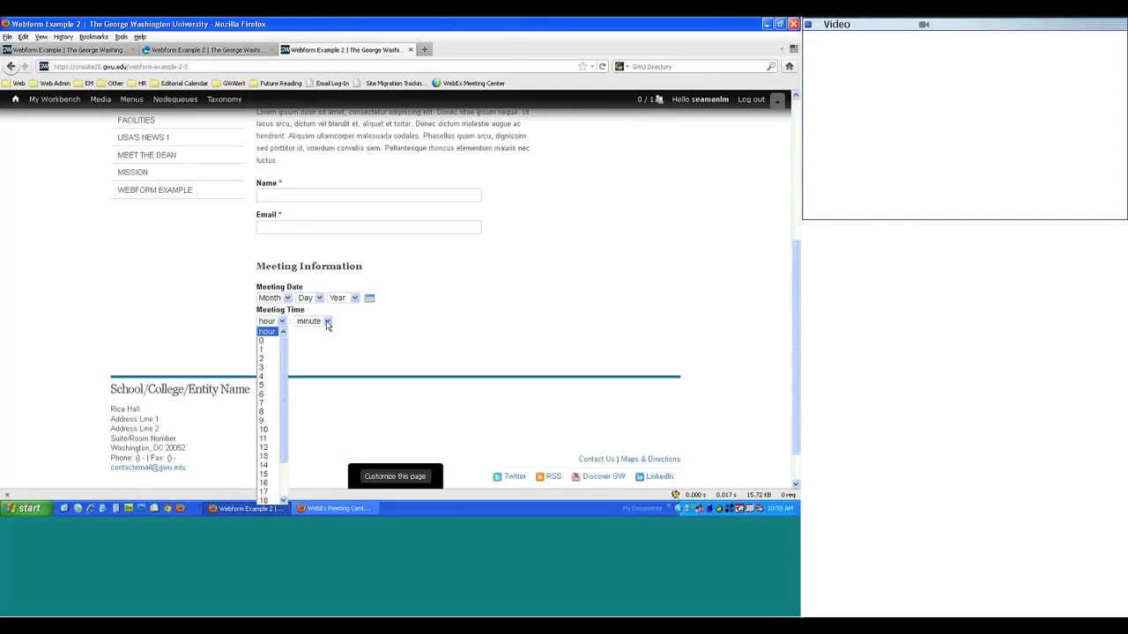
click(326, 322)
click(326, 322)
click(269, 322)
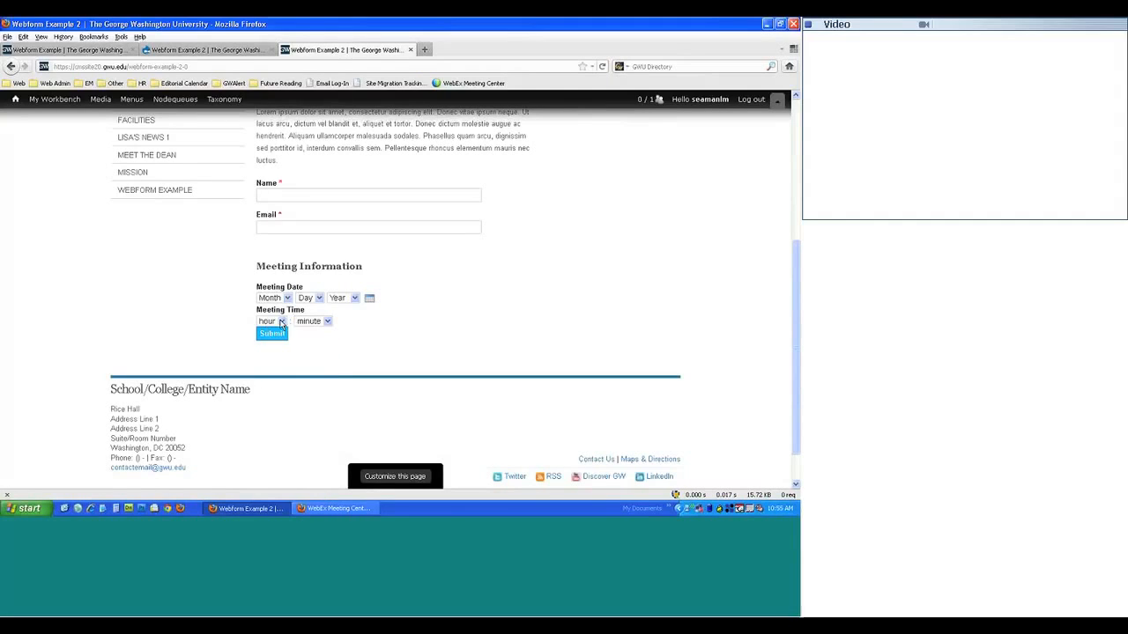
click(282, 322)
scroll(273, 465, down, 2)
scroll(281, 464, up, 2)
click(404, 370)
- Bring up the original Webform Example page at its Agenda upload and question grid
click(113, 83)
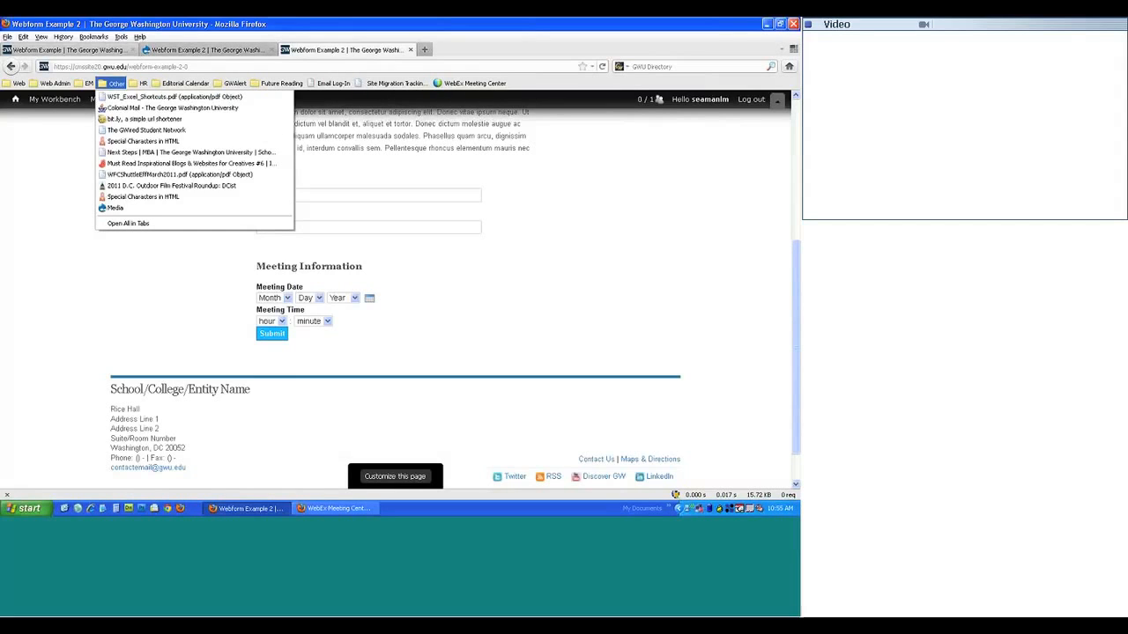
click(72, 50)
scroll(132, 303, down, 2)
scroll(123, 298, down, 1)
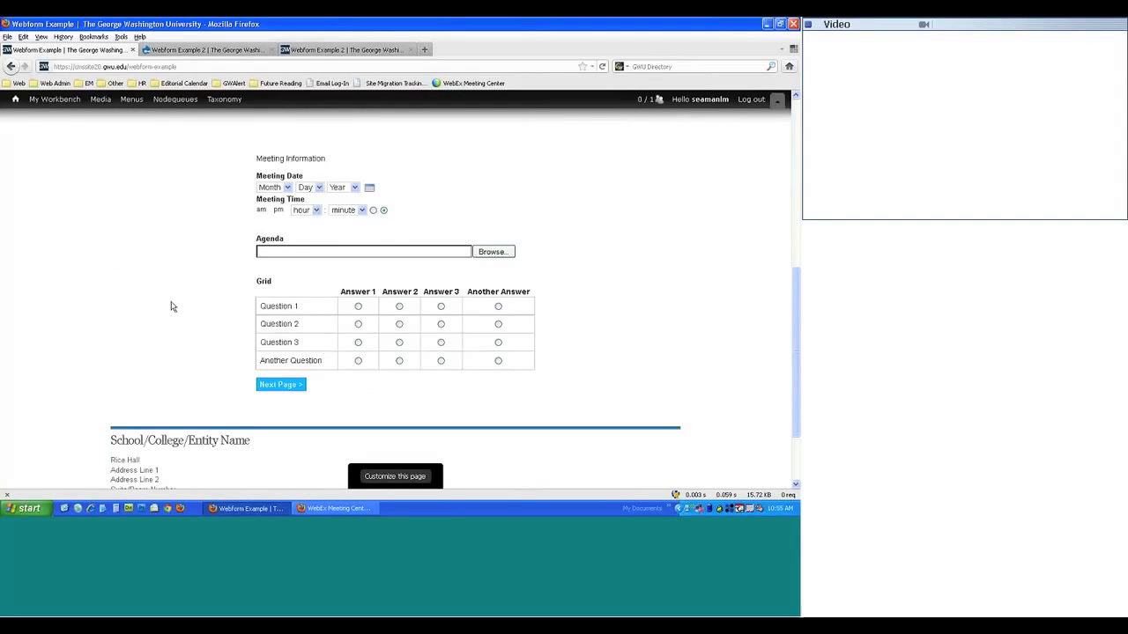
- Add a Markup component named 'Mark up 2' as a blank spacer and save it
click(233, 48)
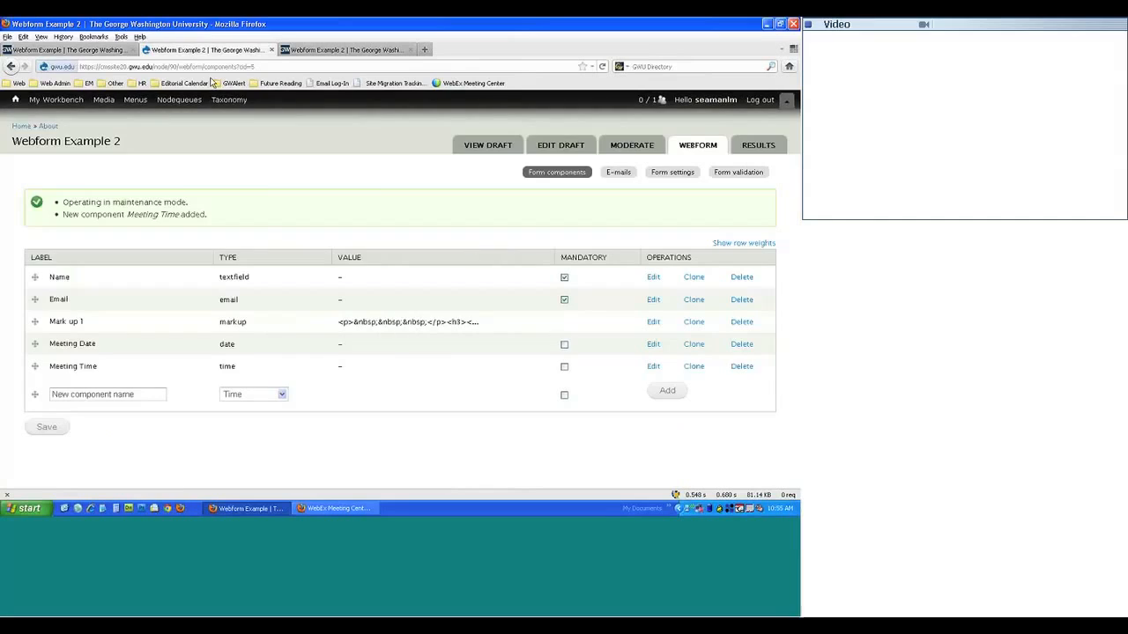
click(234, 396)
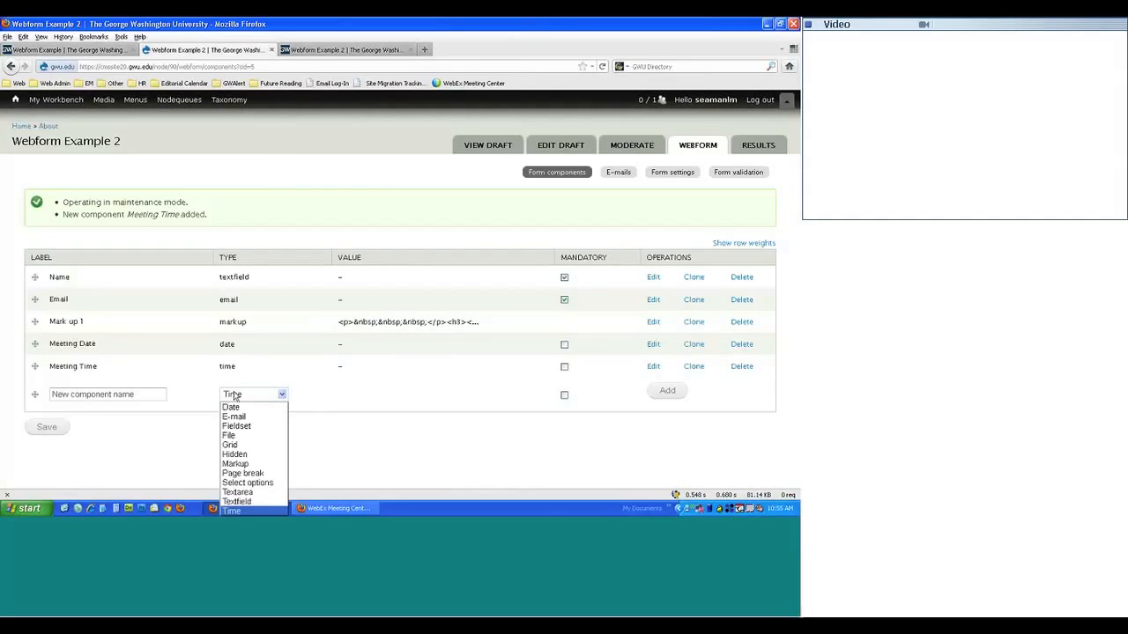
click(236, 465)
text(Mark up 2)
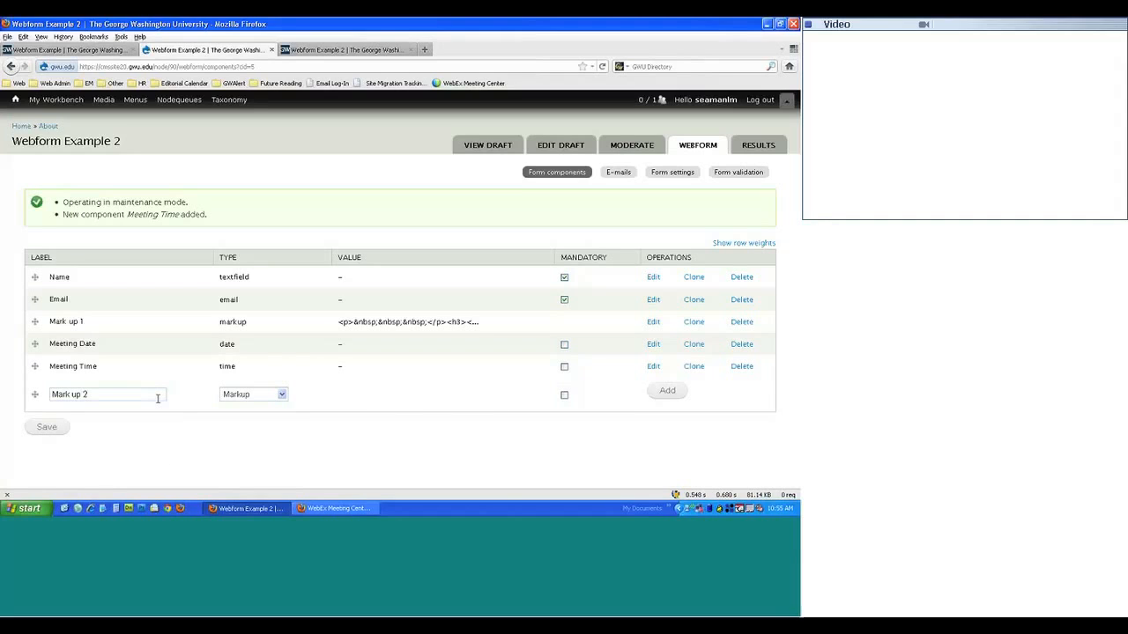
click(663, 393)
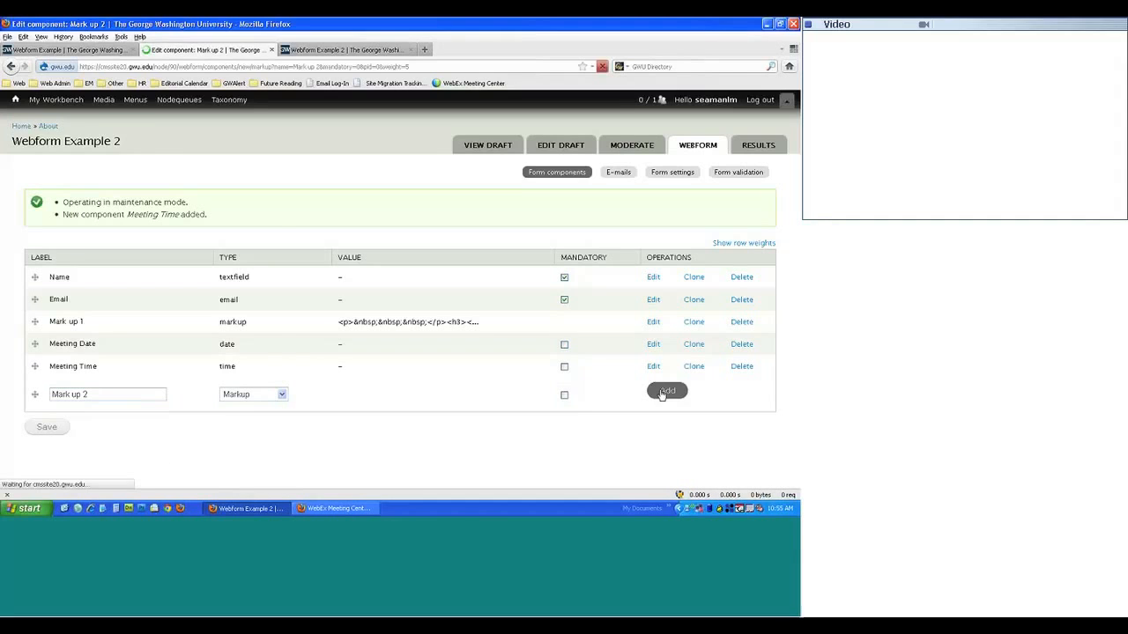
scroll(150, 454, down, 4)
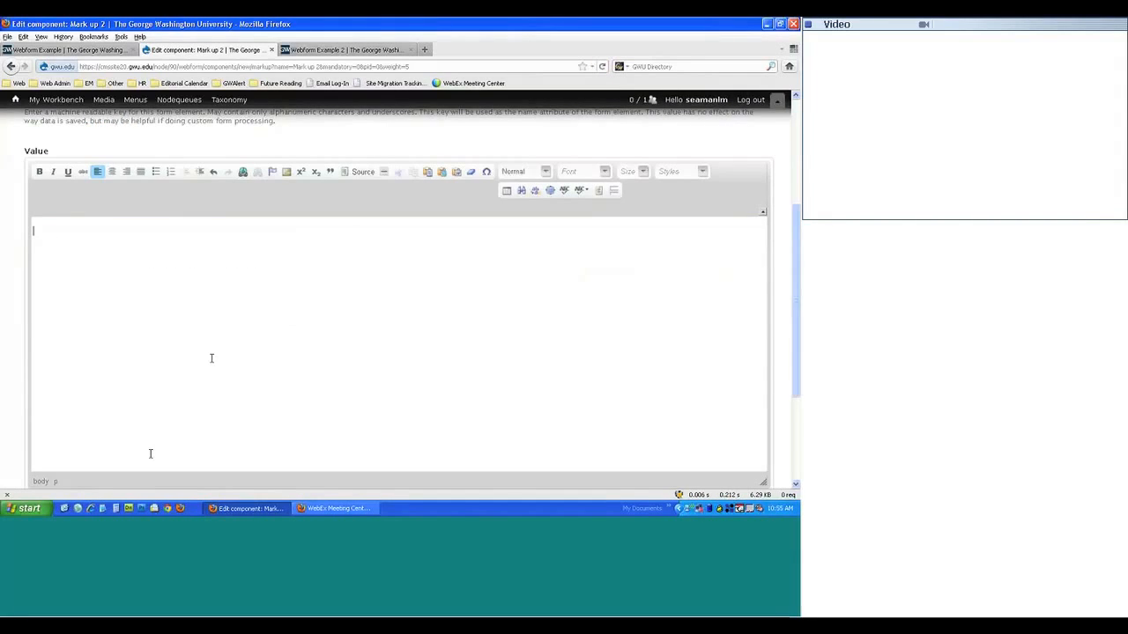
scroll(151, 454, down, 3)
click(104, 455)
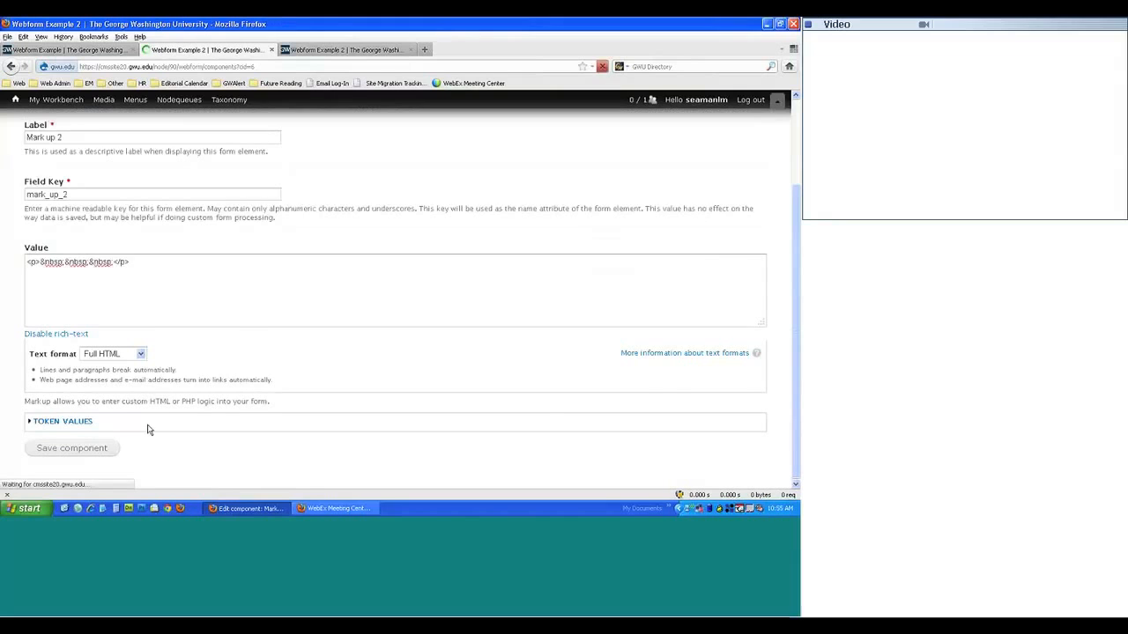
- Reload the live Webform Example 2 form, then find the original example's Agenda field
click(323, 53)
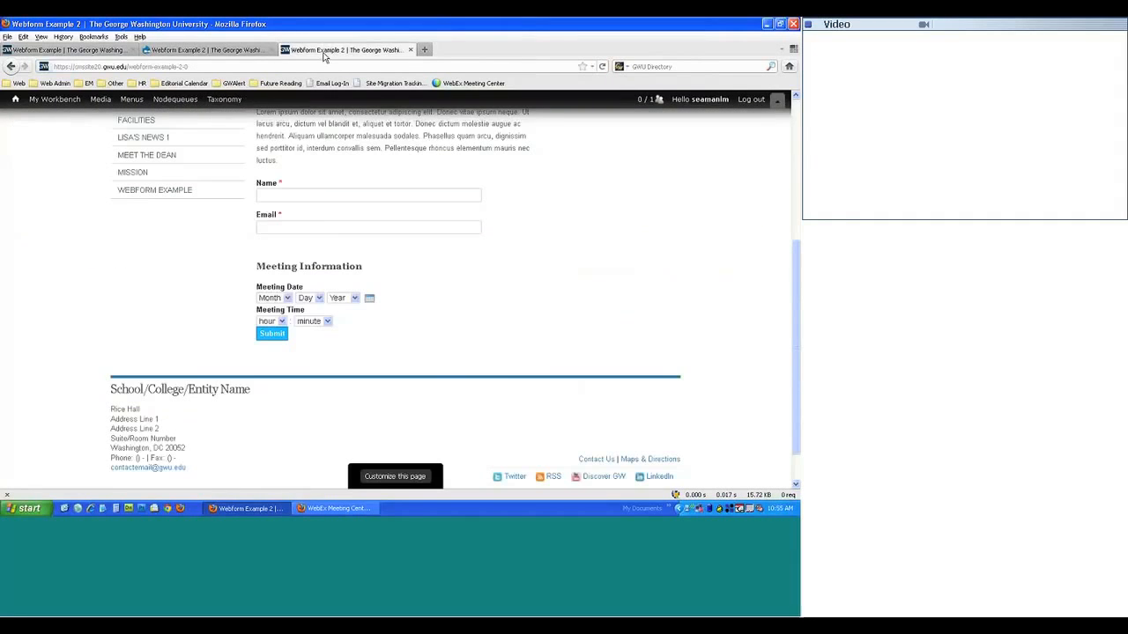
key(F5)
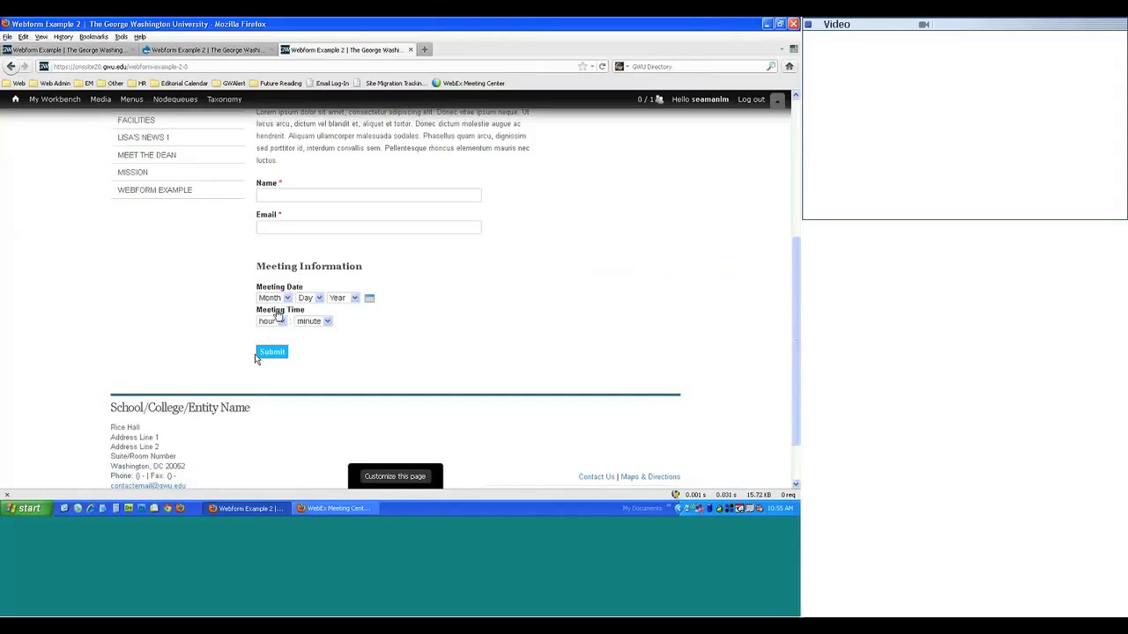
click(74, 50)
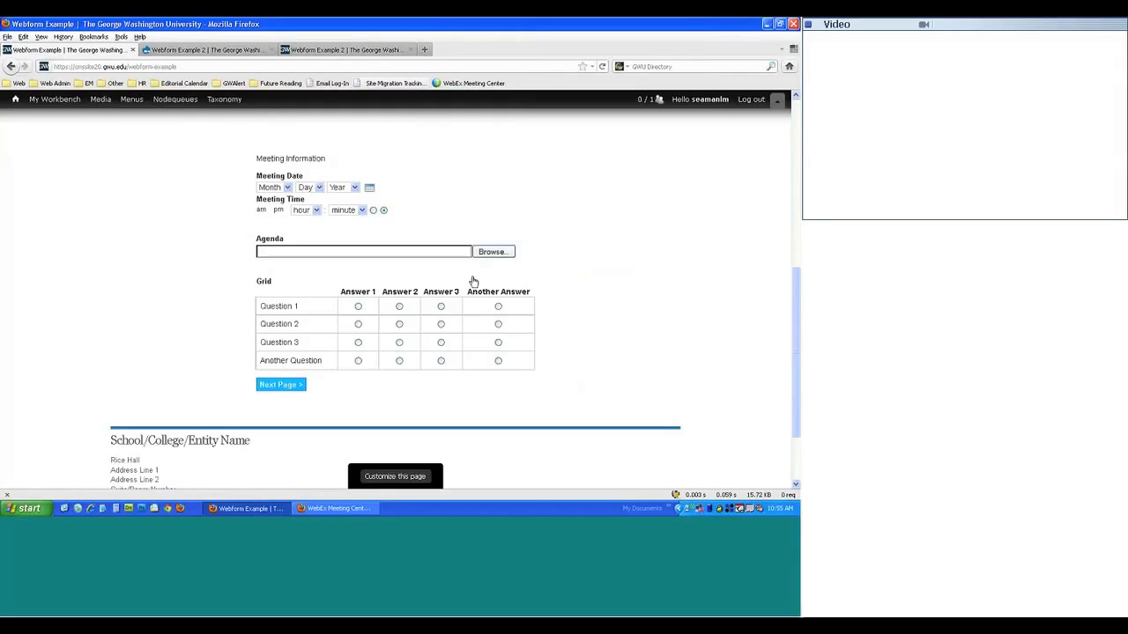
scroll(128, 278, up, 8)
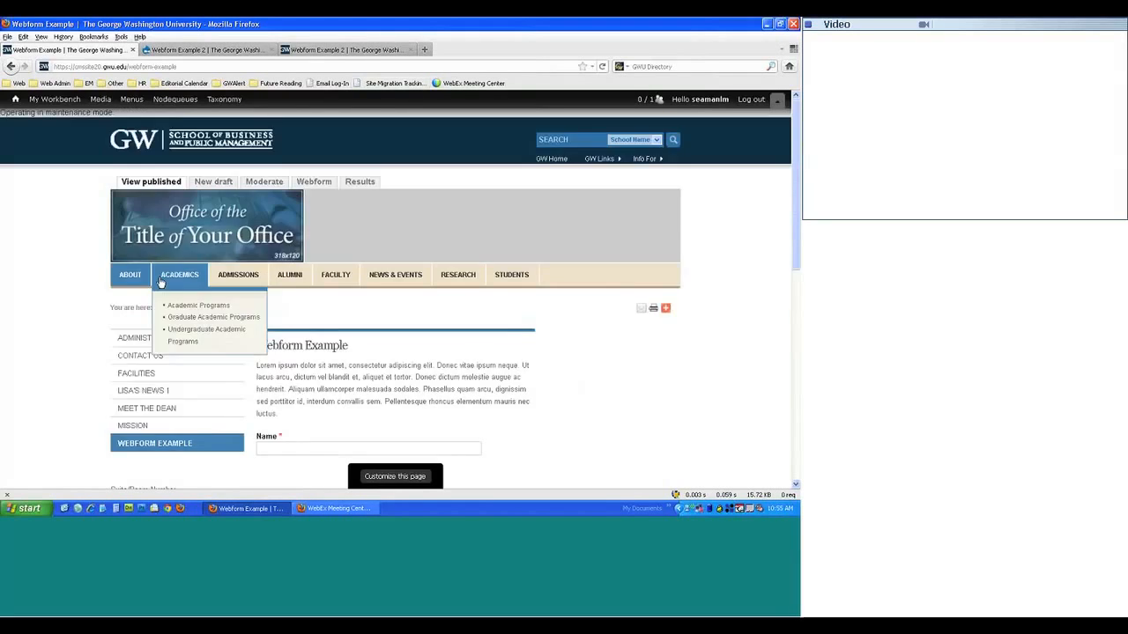
scroll(168, 280, down, 6)
scroll(172, 279, down, 2)
- Submit the Excel File as the original form's Agenda upload and see it rejected
click(493, 252)
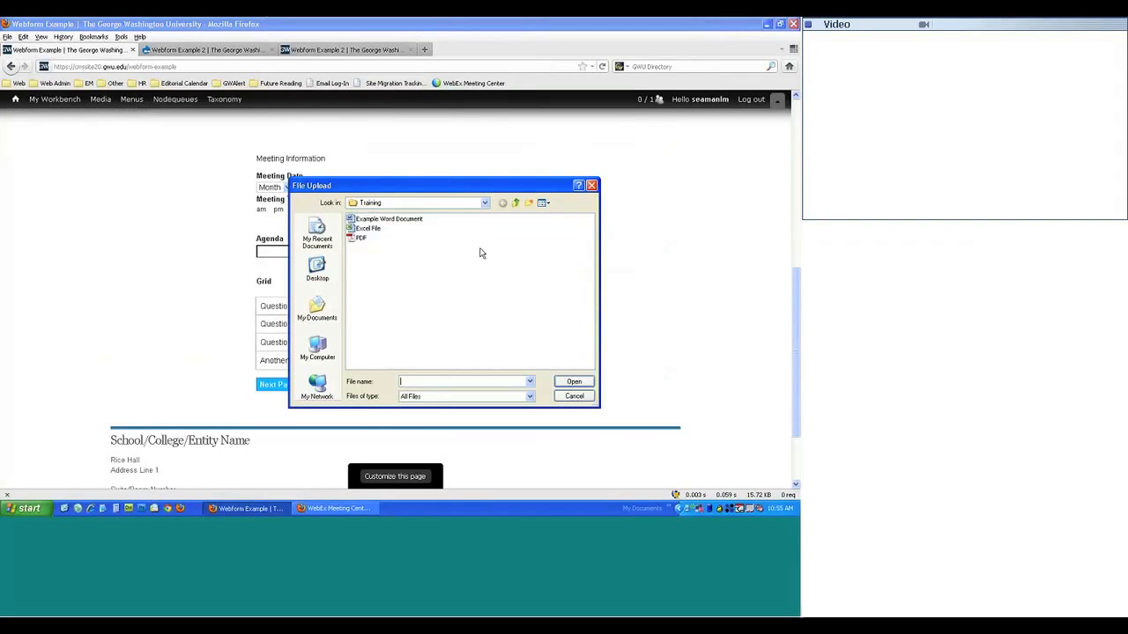
double_click(374, 229)
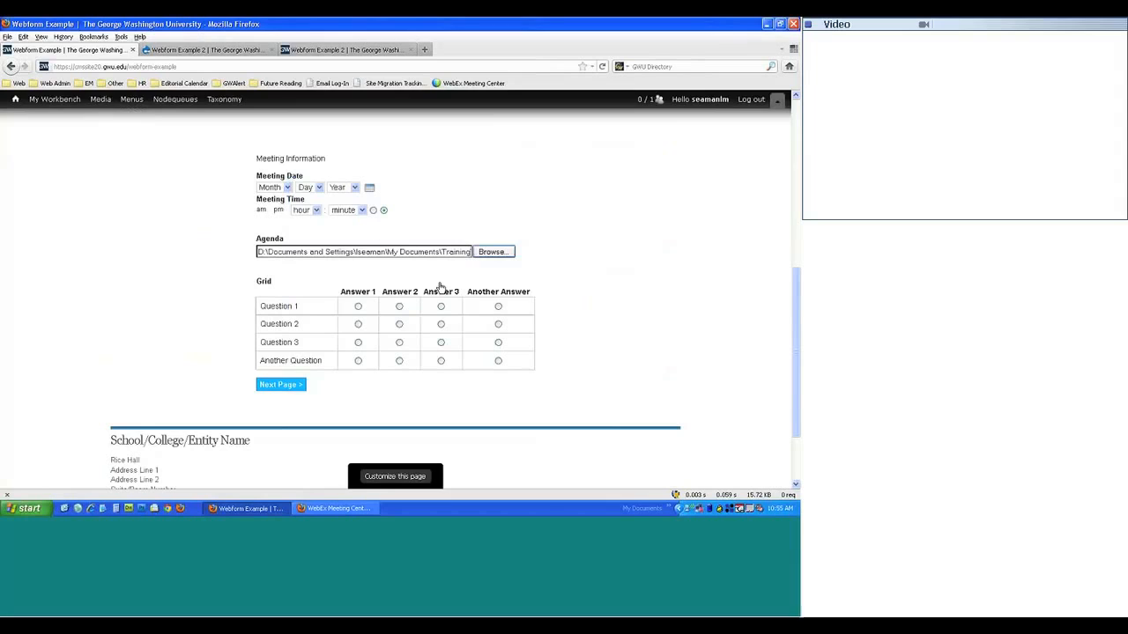
click(286, 388)
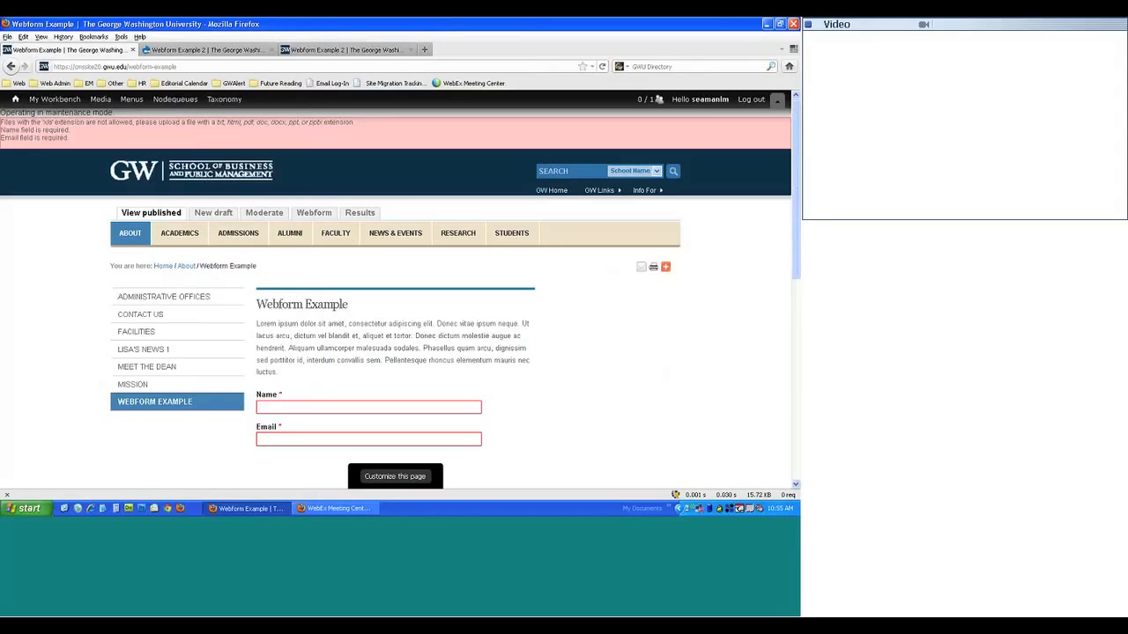
click(193, 52)
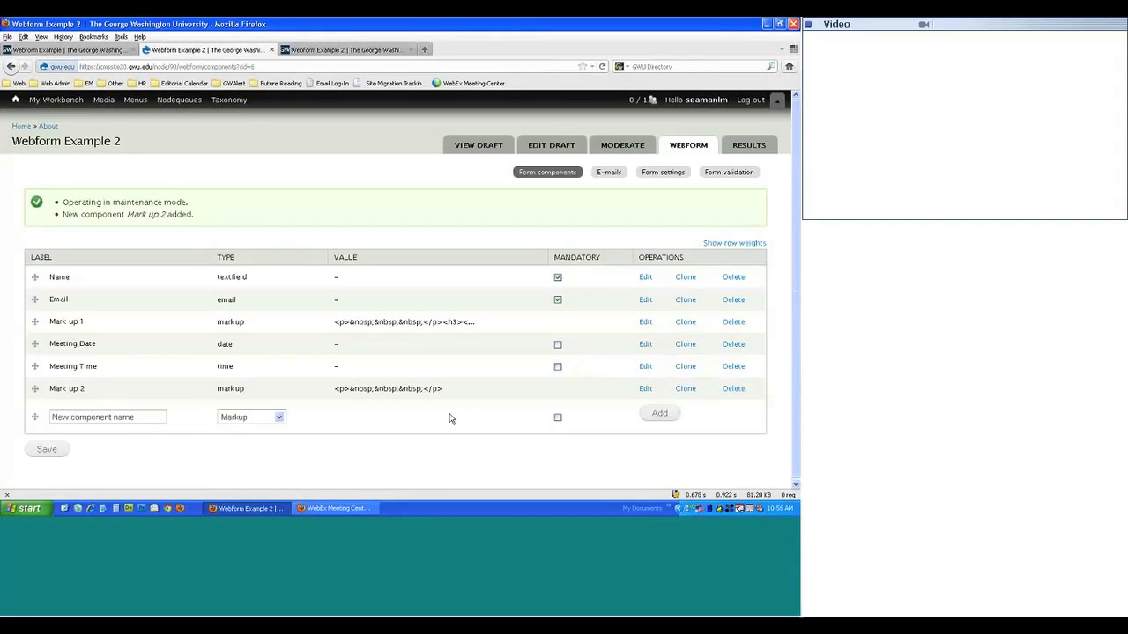
- Add a File component named 'Agenda' and review its allowed file types (gif, jpg, png)
click(249, 420)
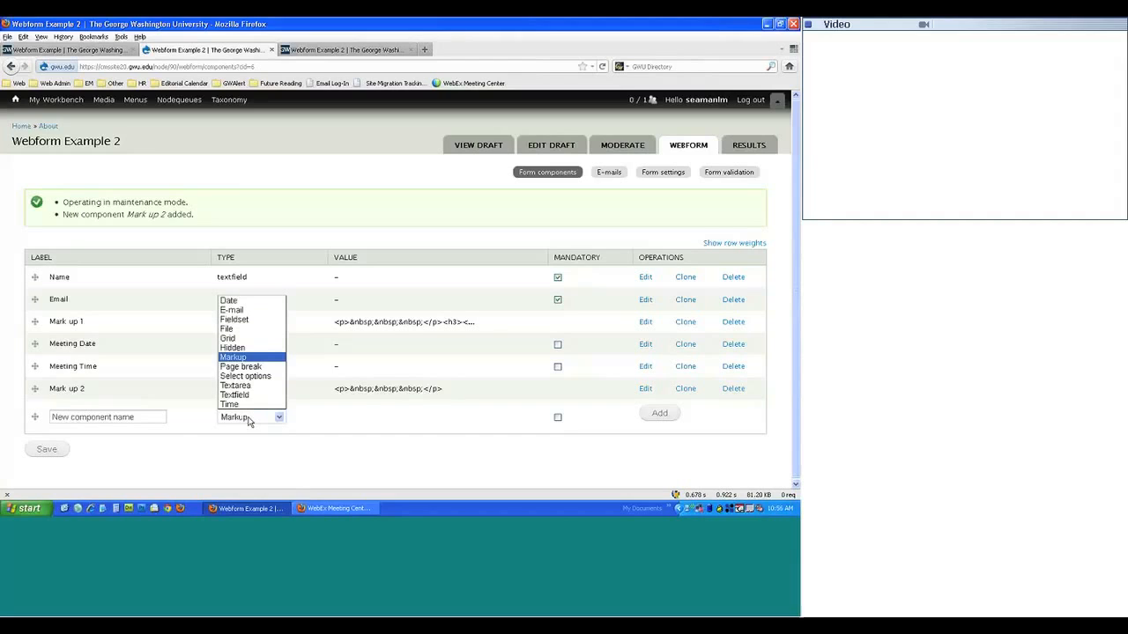
click(227, 330)
click(119, 414)
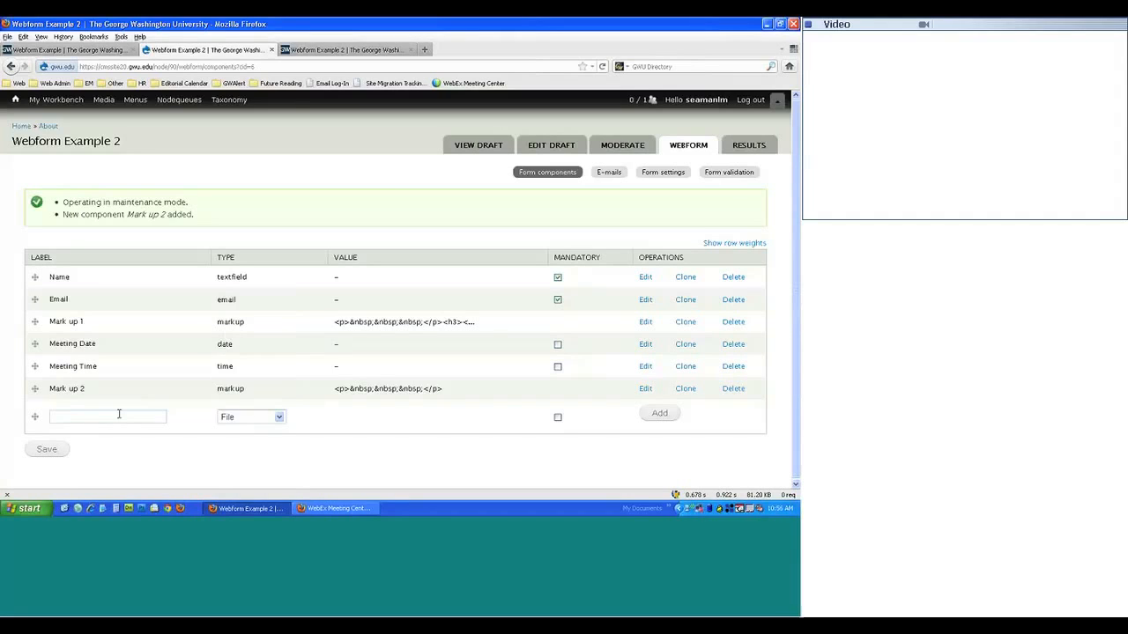
text(Agenda)
click(660, 414)
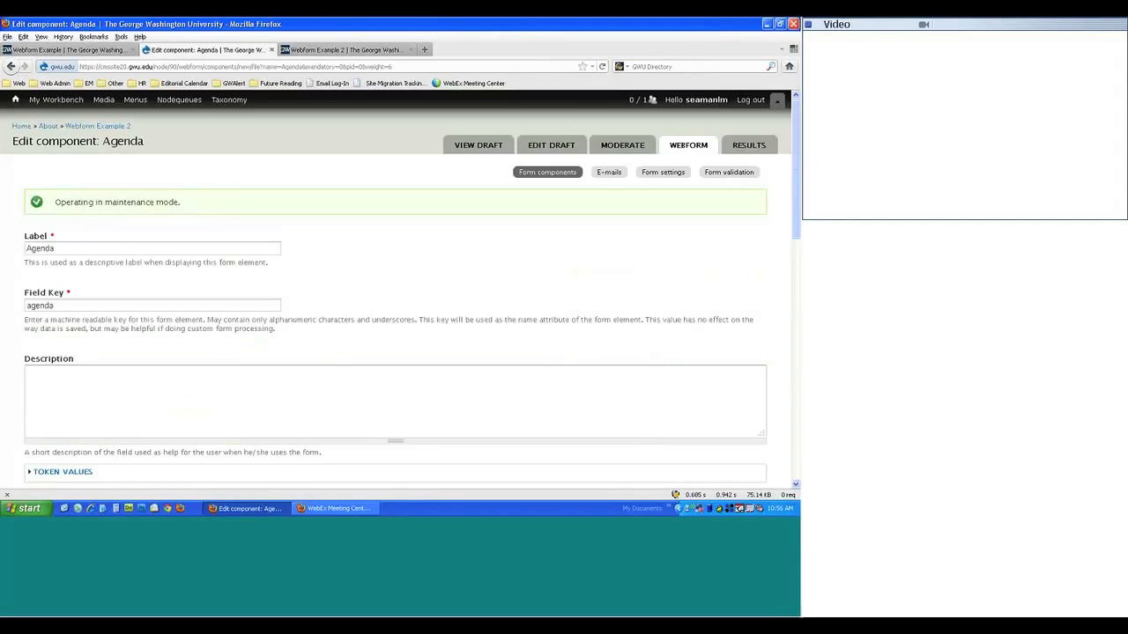
scroll(382, 317, down, 5)
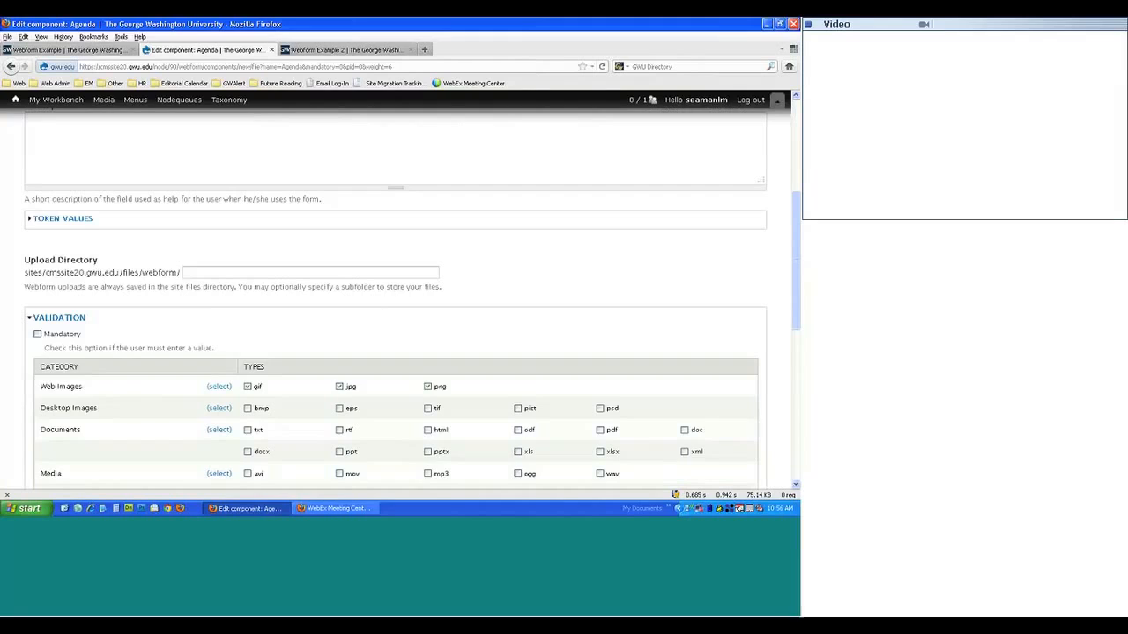
scroll(391, 276, down, 3)
scroll(274, 207, up, 1)
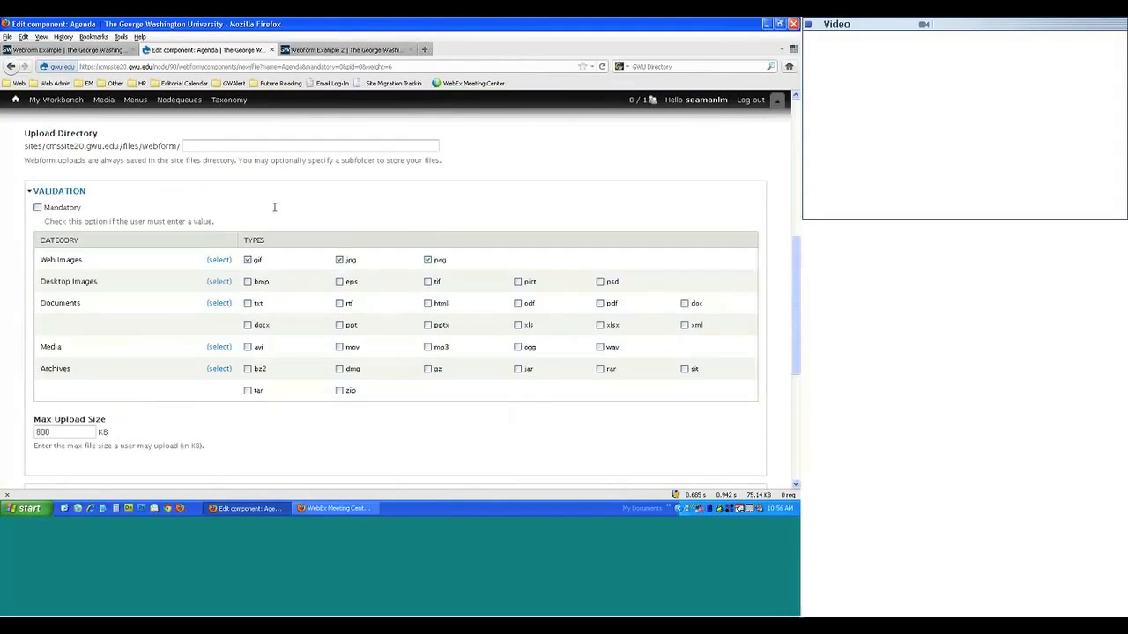
scroll(274, 207, up, 1)
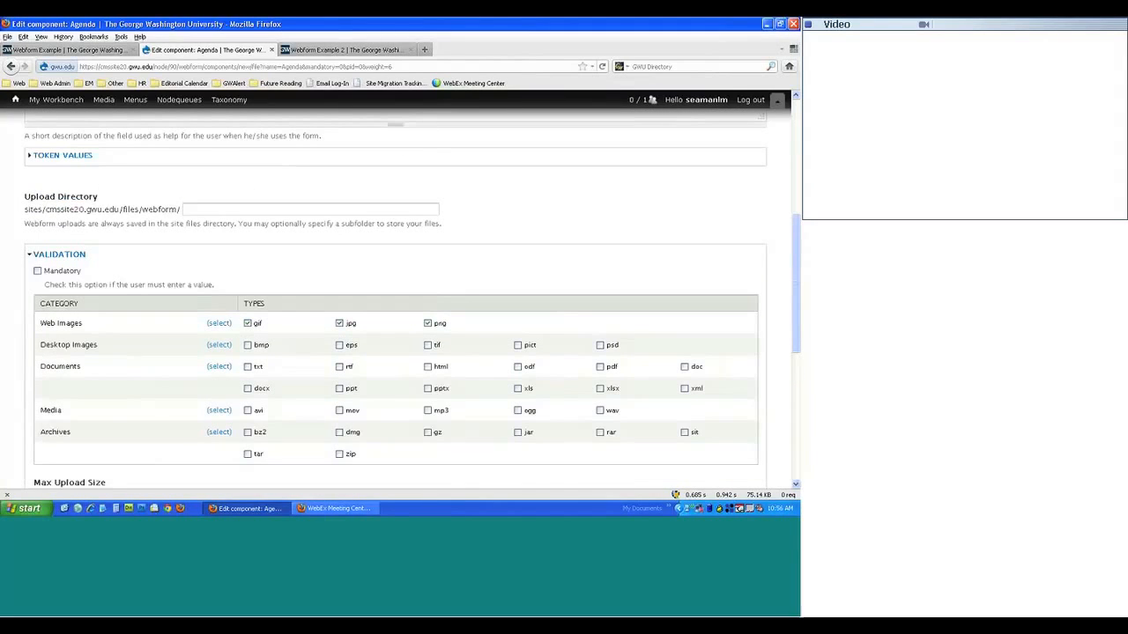
scroll(66, 322, down, 1)
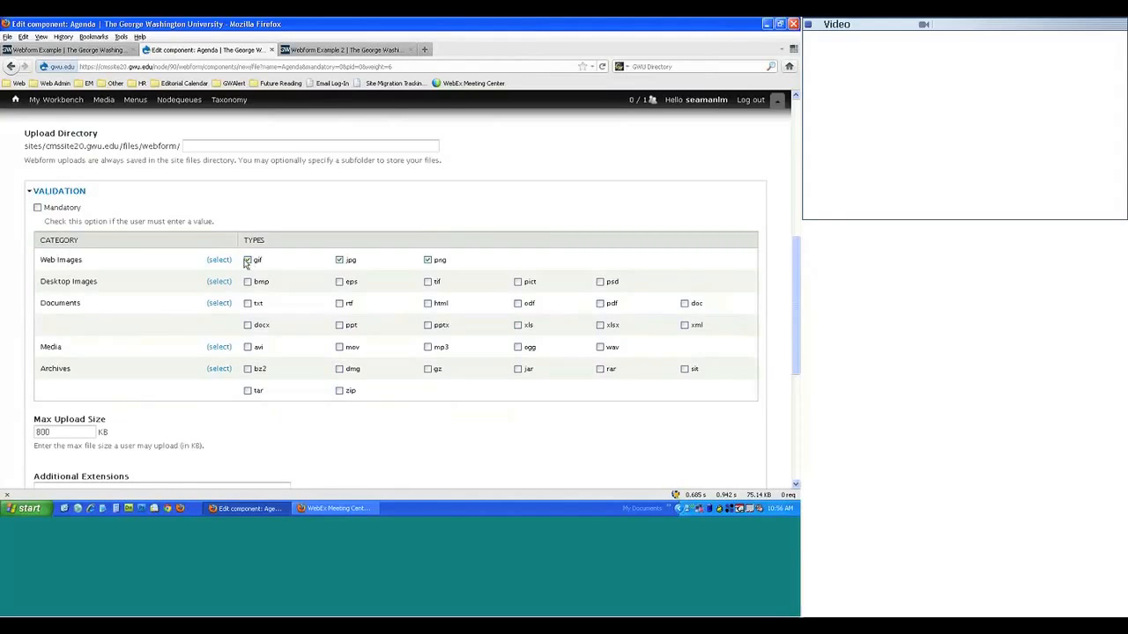
- Swap the allowed types gif, jpg and png for txt, rtf, html, pdf, doc, ppt and pptx
click(339, 262)
click(430, 261)
click(249, 262)
click(247, 303)
click(340, 304)
click(428, 303)
click(600, 303)
click(685, 303)
click(341, 326)
click(428, 326)
scroll(231, 357, up, 5)
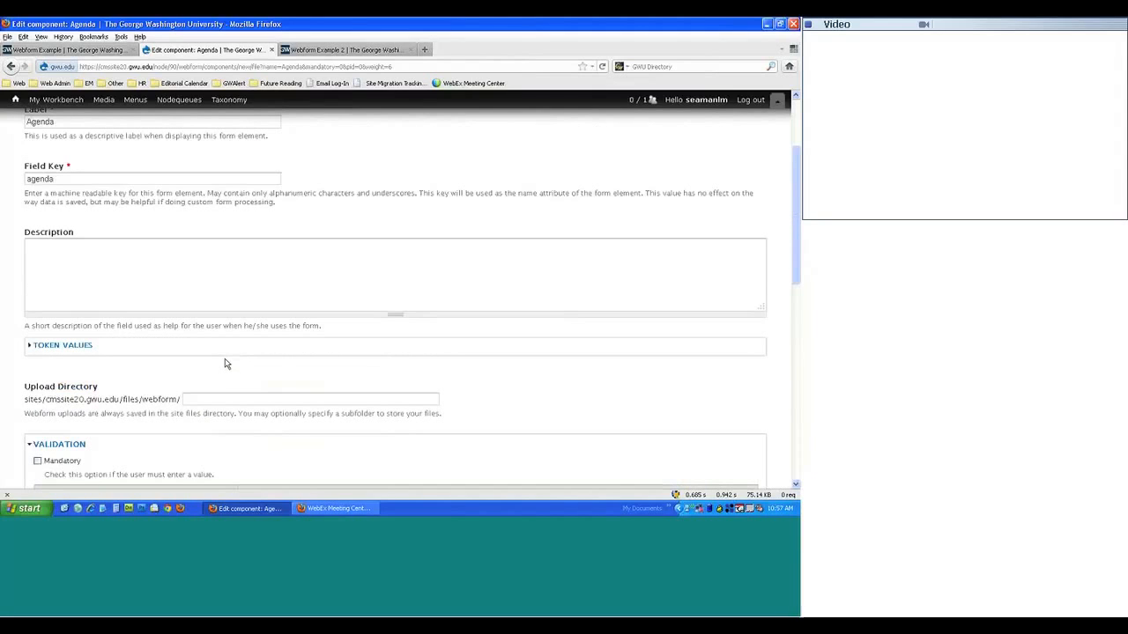
- Write the Agenda description 'Please upload Word document, Power Point, or .txt files.'
click(96, 266)
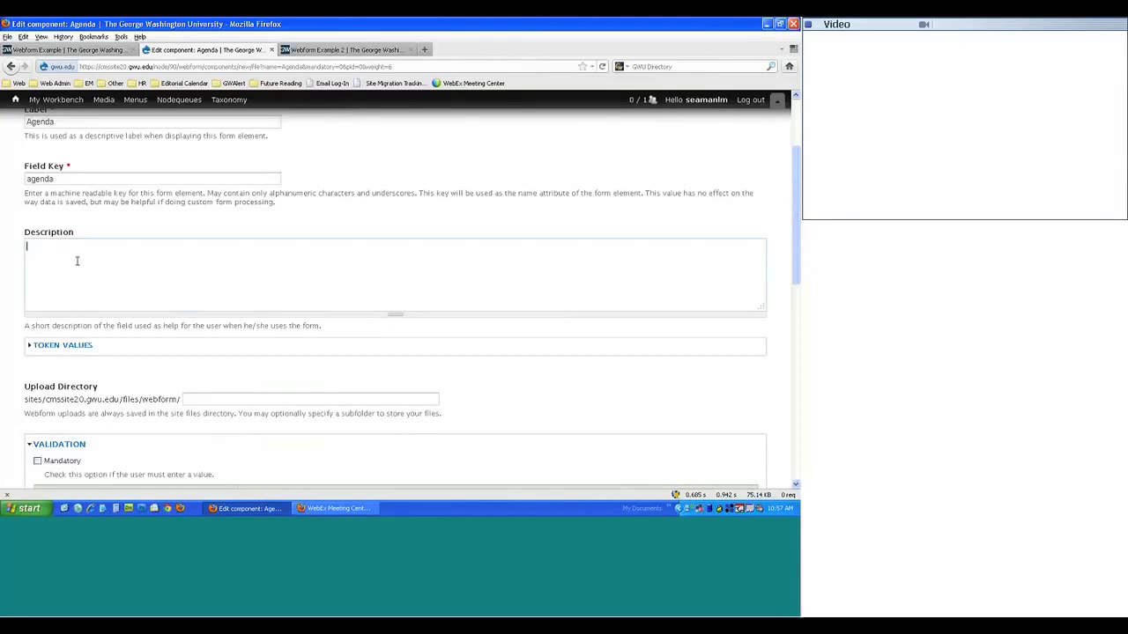
text(Pleas)
text(e upload )
text(files)
key(BackSpace)
key(BackSpace)
key(BackSpace)
key(BackSpace)
key(BackSpace)
key(BackSpace)
text(Word document, power point,)
key(BackSpace)
text(P)
key(BackSpace)
text(P)
key(End)
text(or pla)
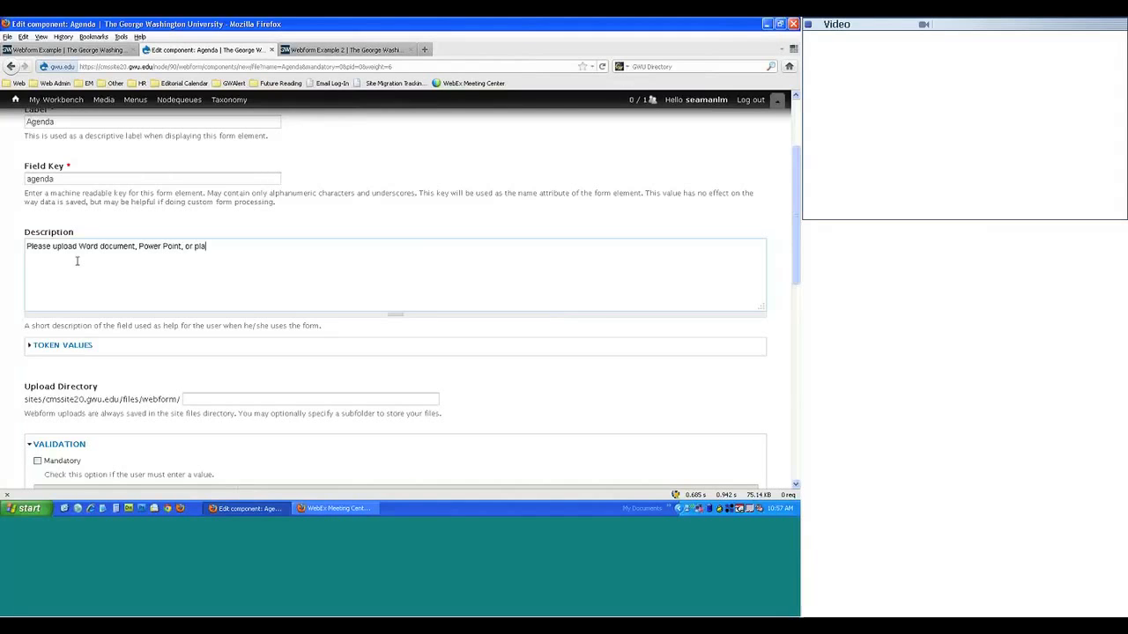
text(in)
key(BackSpace)
key(BackSpace)
key(BackSpace)
key(BackSpace)
key(BackSpace)
key(BackSpace)
text(.txt files.)
scroll(299, 256, down, 10)
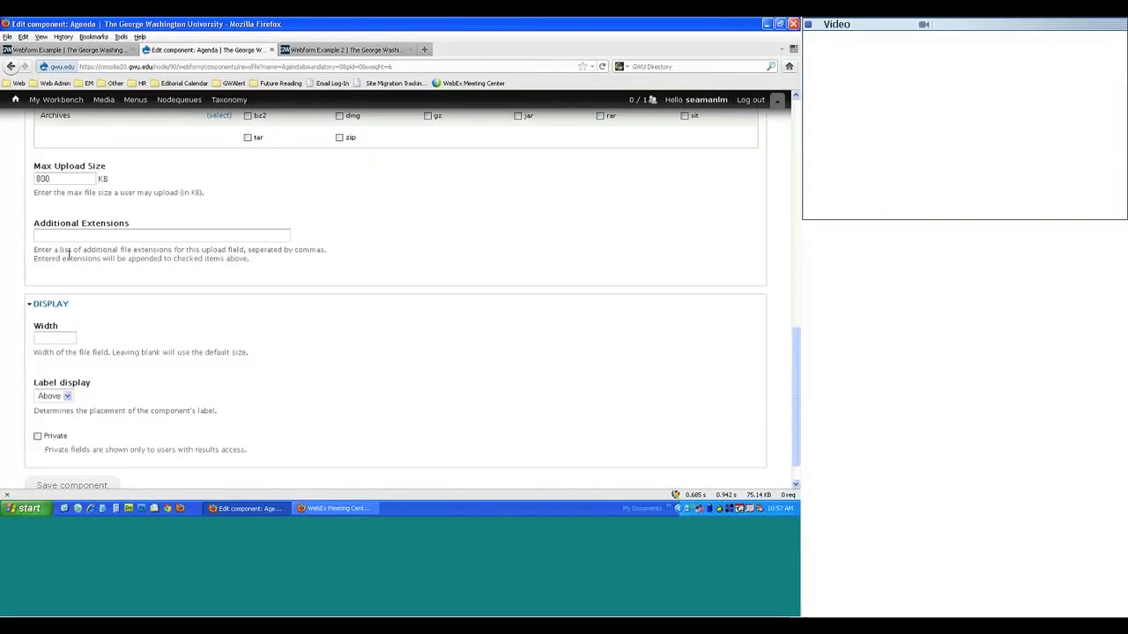
- Save the Agenda file component from the bottom of its settings page
scroll(144, 314, down, 2)
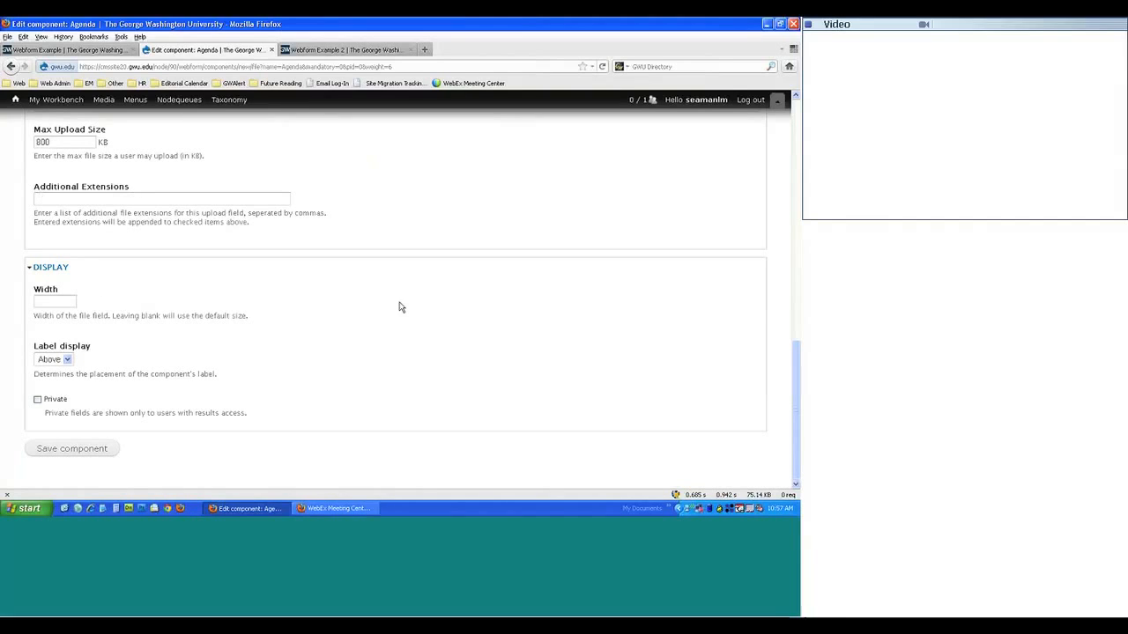
scroll(507, 393, up, 6)
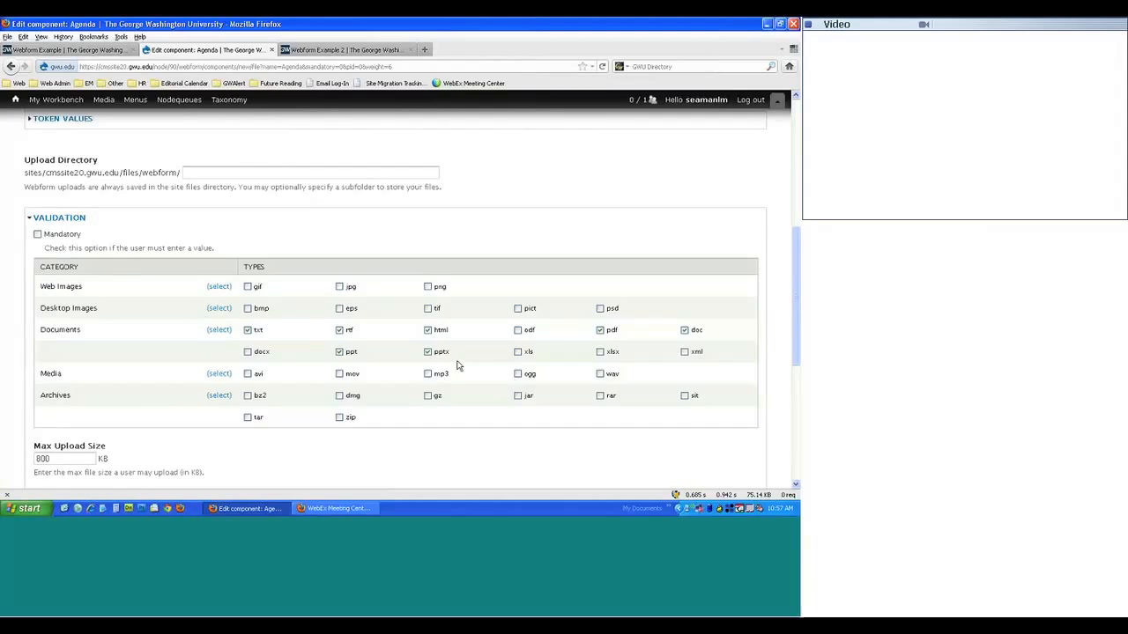
scroll(455, 365, down, 5)
click(76, 262)
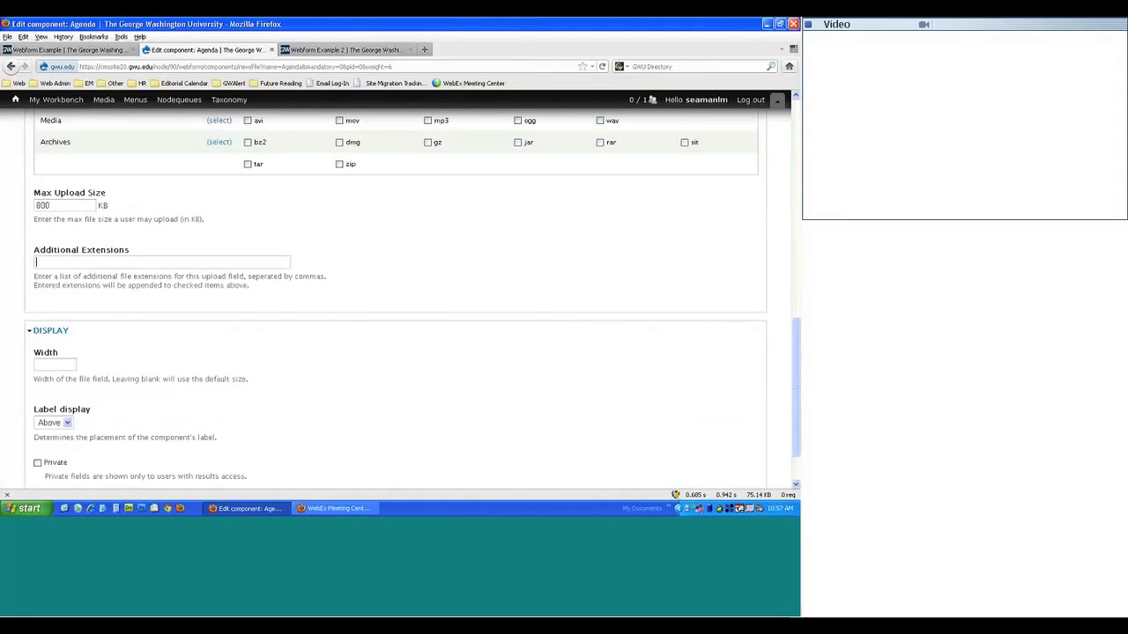
scroll(200, 308, down, 2)
click(72, 449)
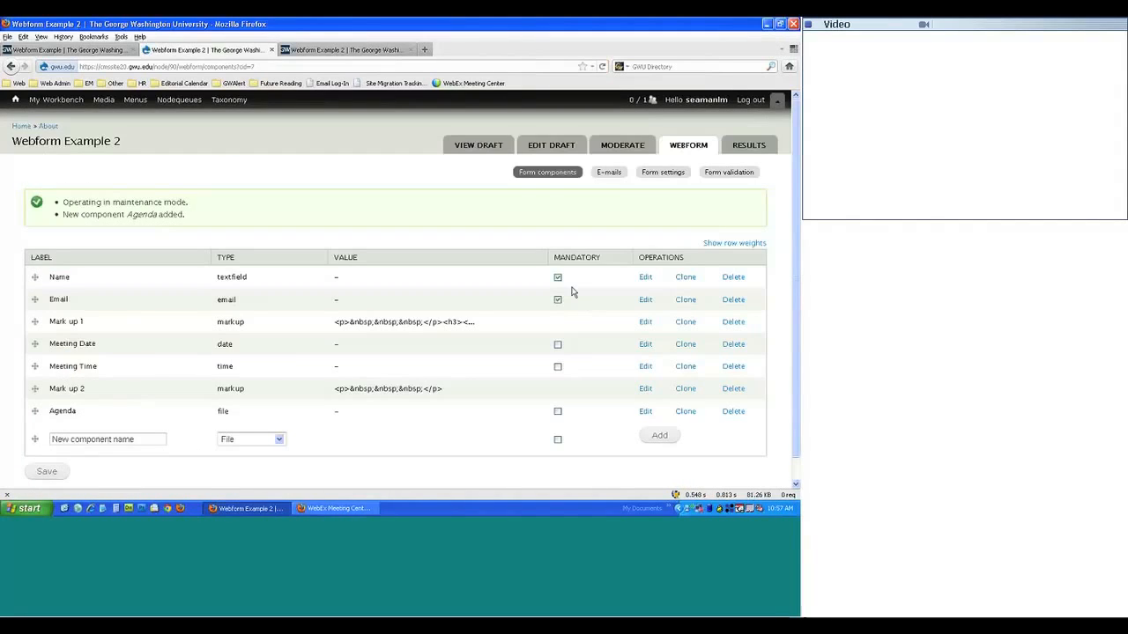
click(319, 51)
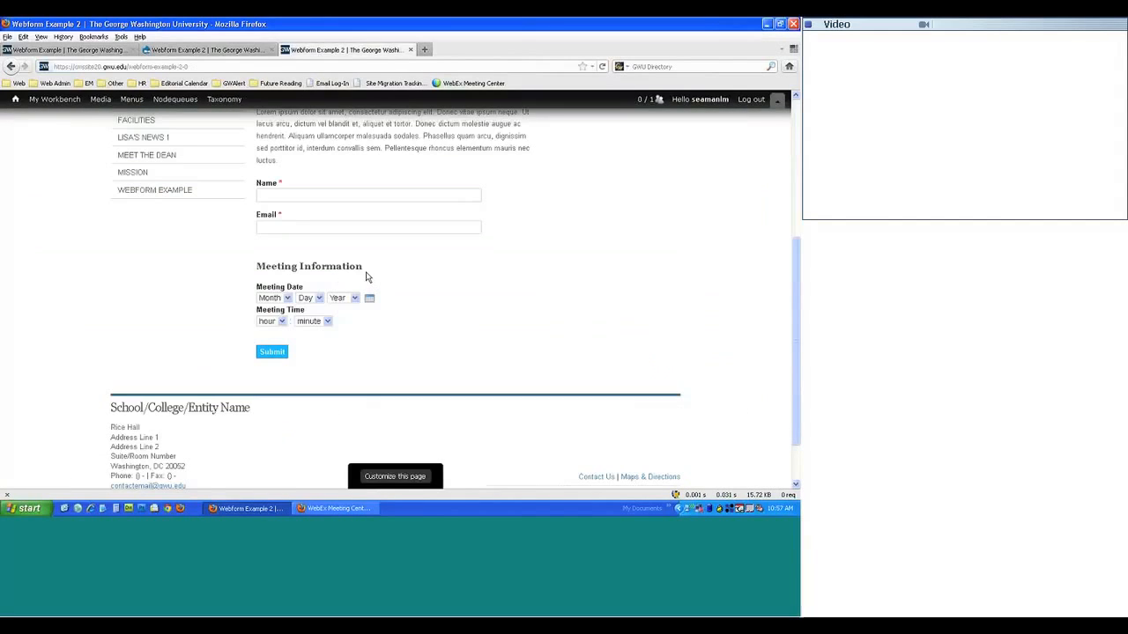
key(F5)
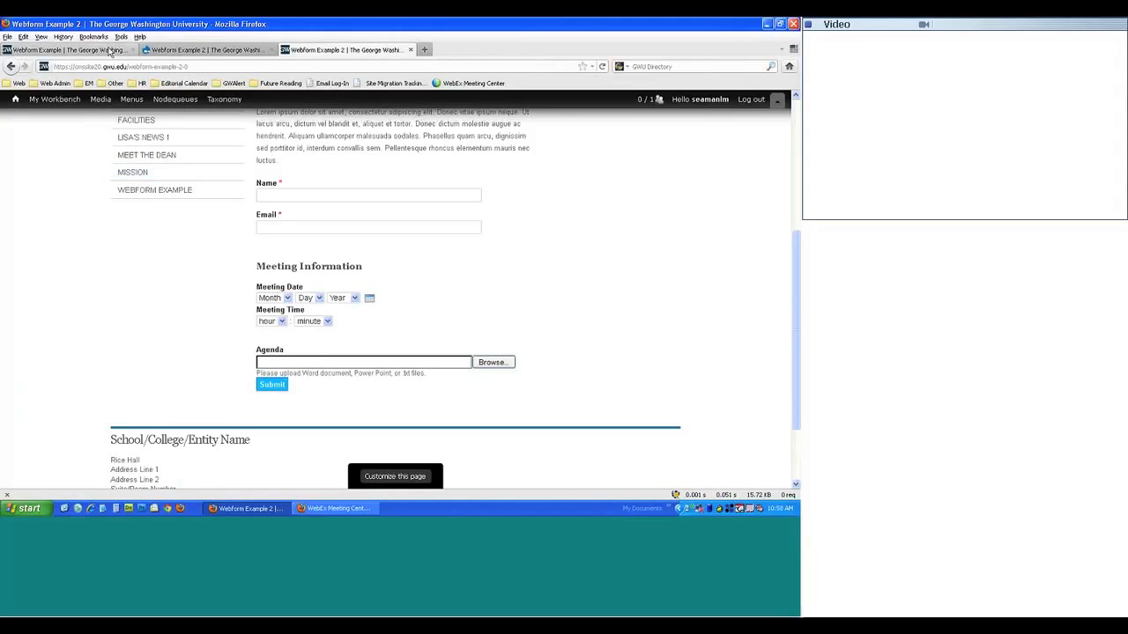
click(101, 51)
scroll(478, 327, down, 6)
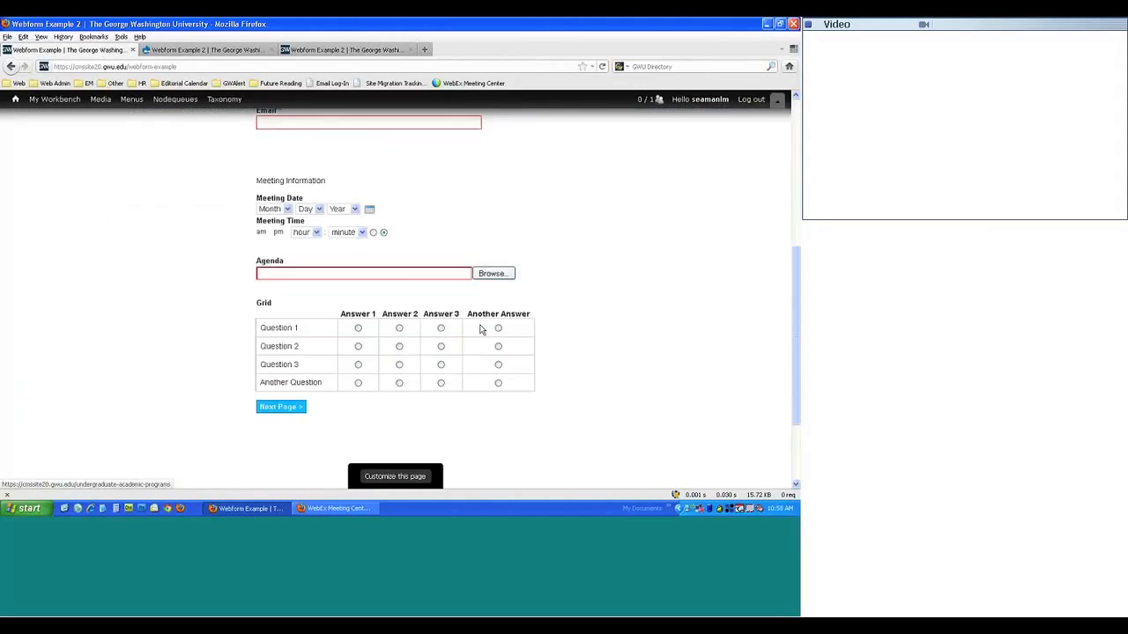
scroll(480, 329, down, 2)
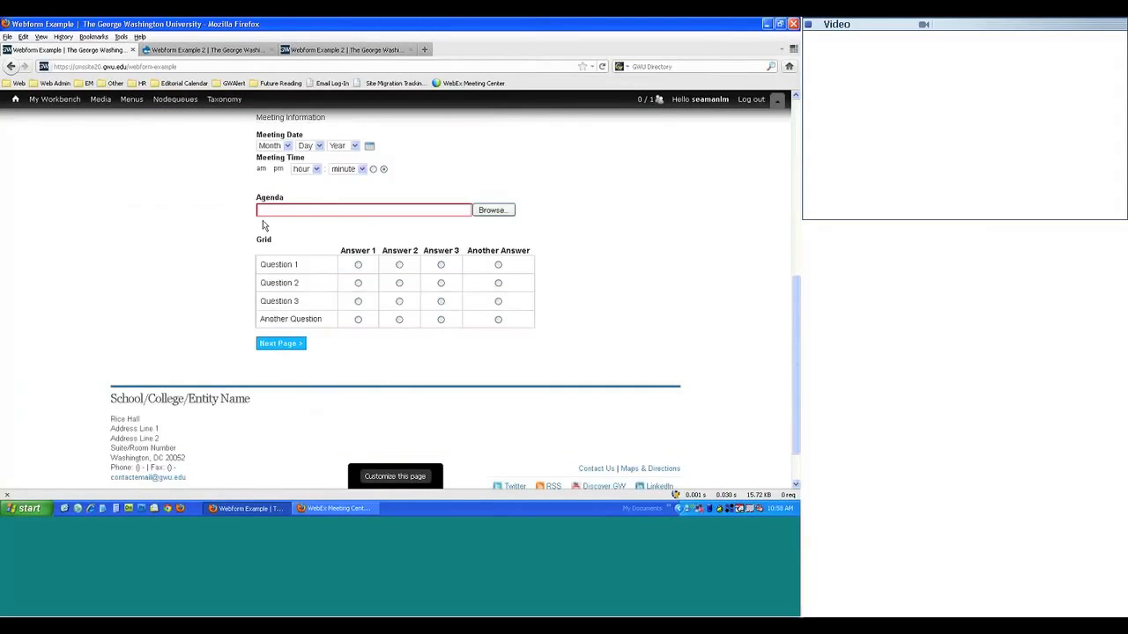
- Clone Mark up 2 as 'Mark up 3' with field key mark_up_3 and save it
click(230, 53)
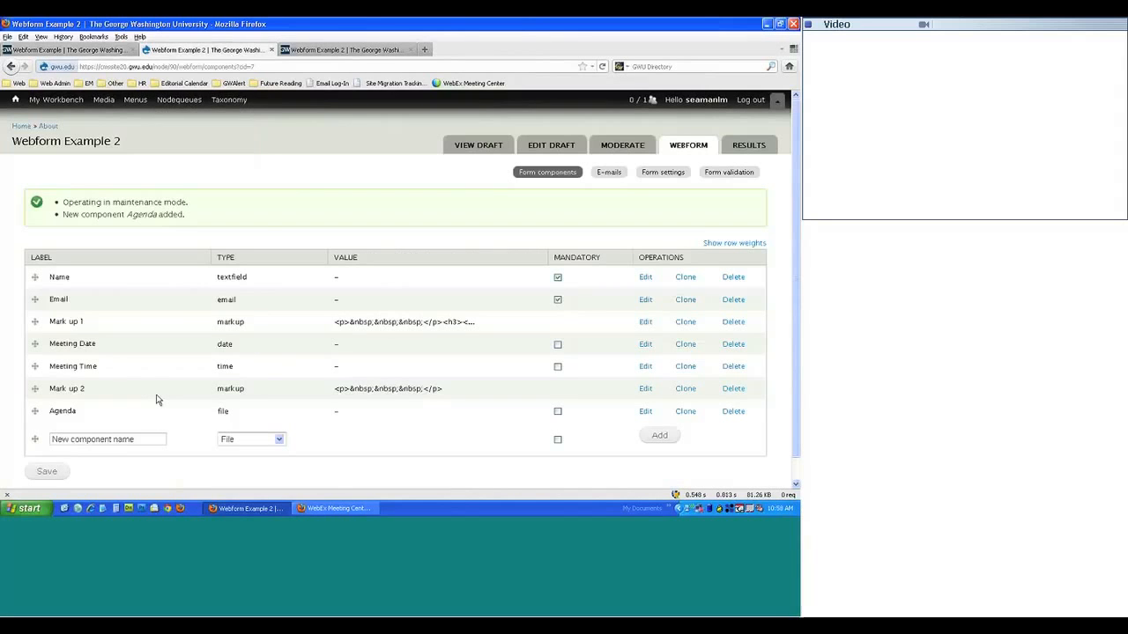
click(695, 392)
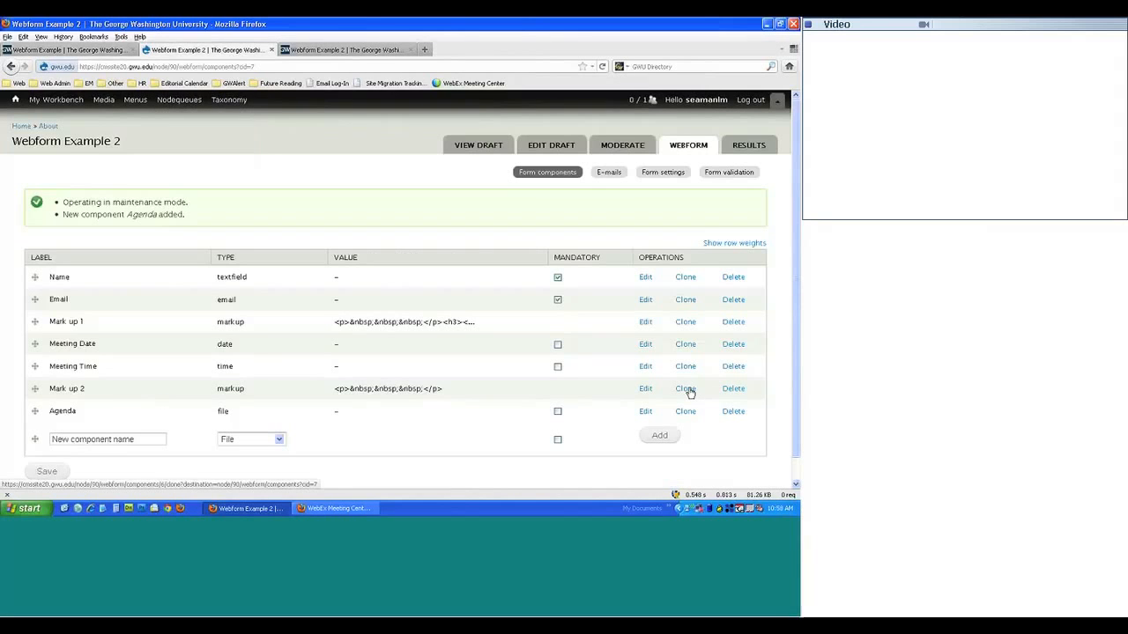
click(63, 249)
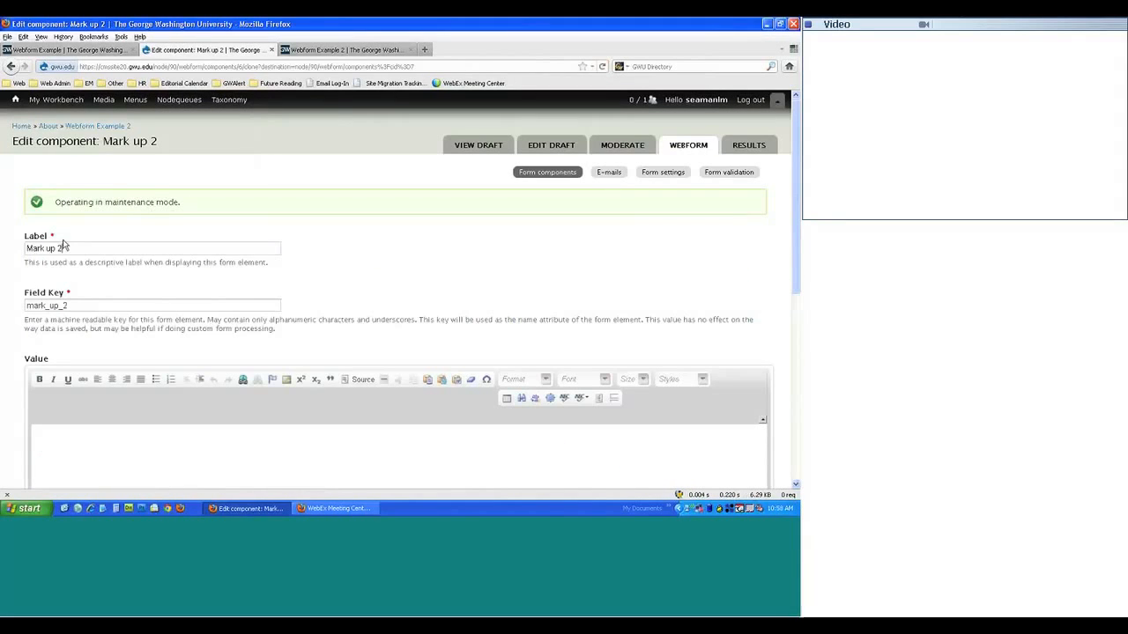
key(BackSpace)
text(3)
click(79, 303)
key(BackSpace)
text(3)
scroll(357, 298, down, 5)
click(96, 458)
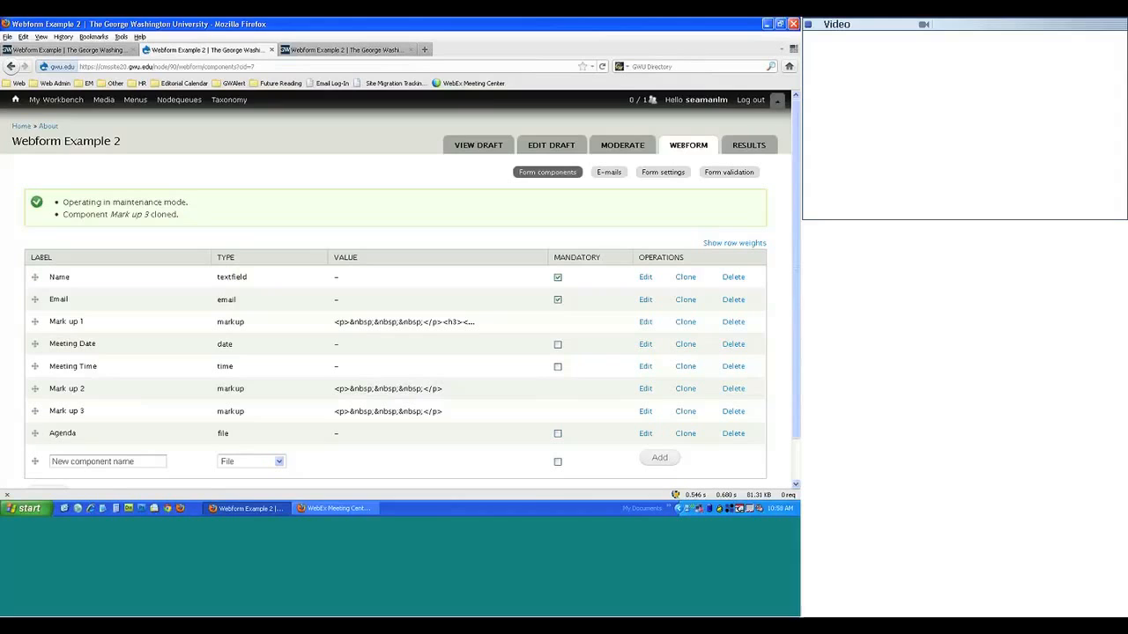
- Move Mark up 3 below Agenda, save the order, and reload the live form
drag(36, 412, 33, 436)
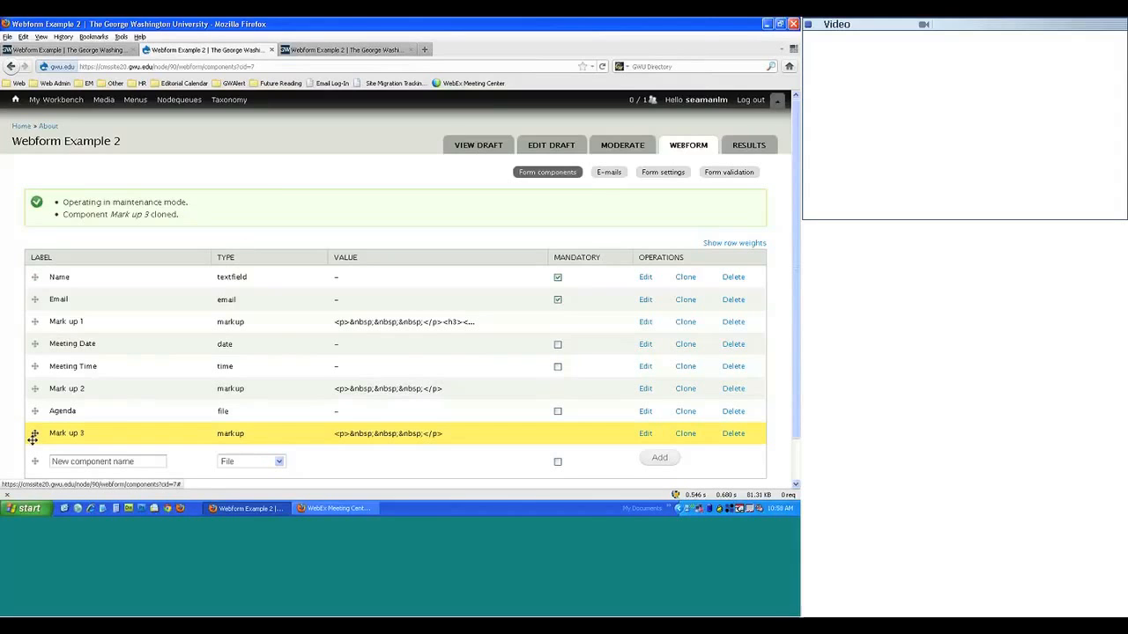
scroll(42, 331, down, 2)
click(44, 448)
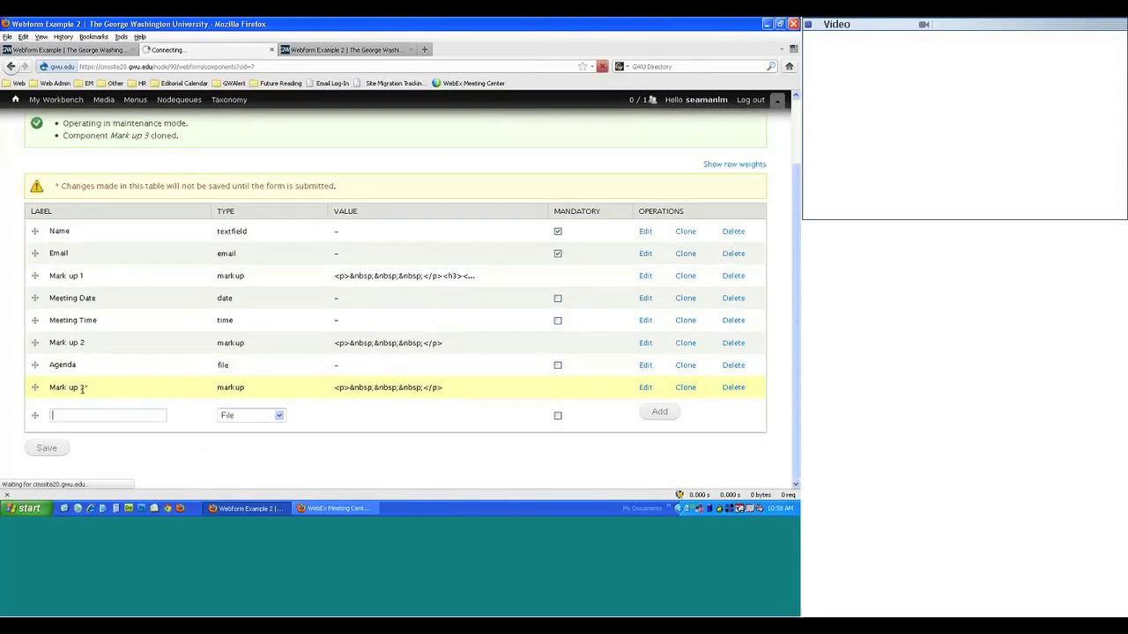
click(322, 51)
key(F5)
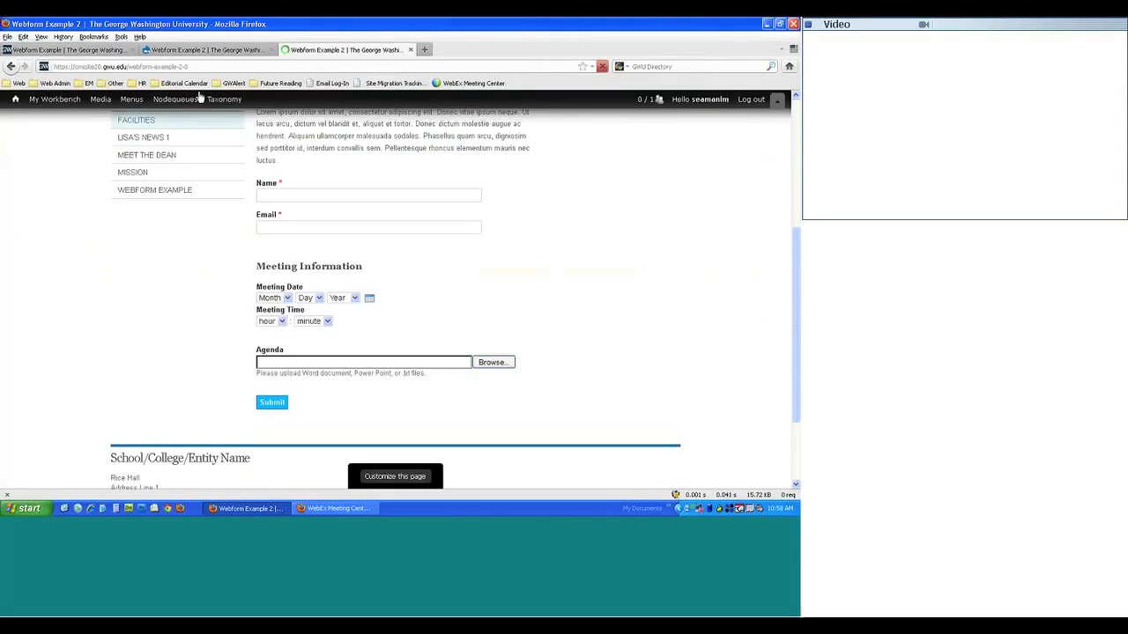
- Try the original form's sample Grid answers, then choose Grid as the new component type
click(172, 51)
click(98, 53)
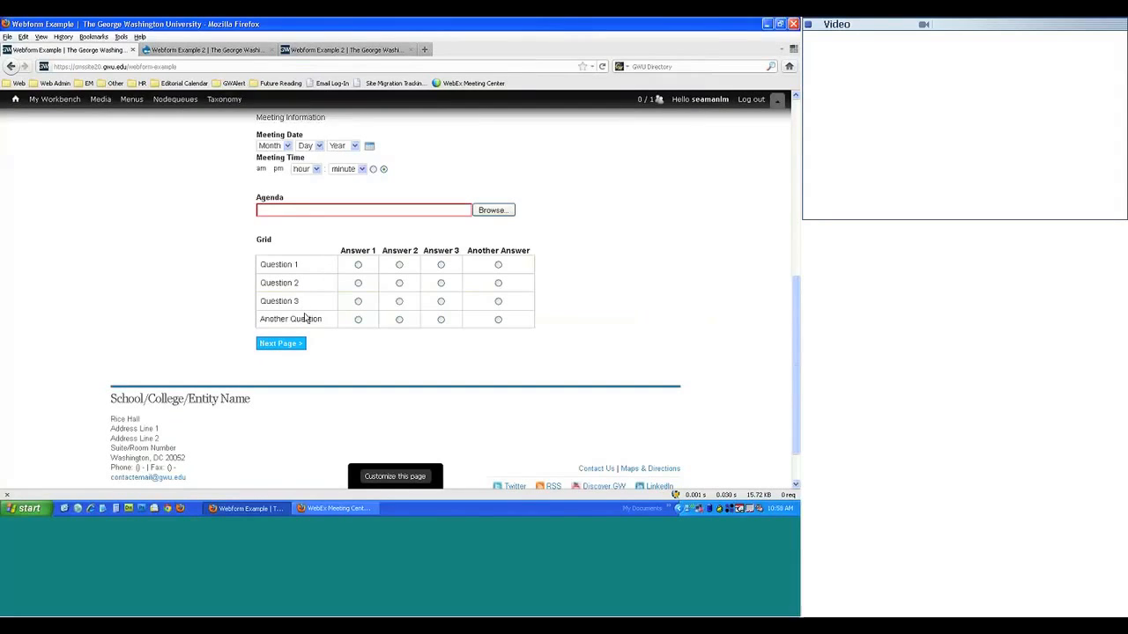
click(357, 265)
click(399, 283)
click(441, 264)
click(399, 301)
click(399, 319)
click(178, 51)
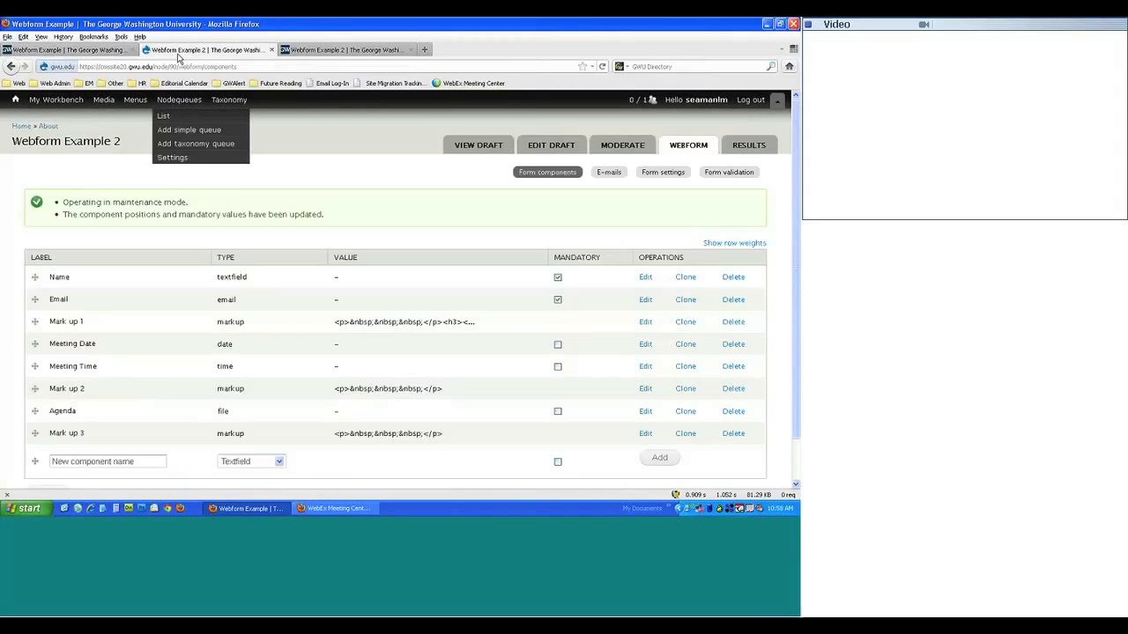
click(251, 461)
click(234, 386)
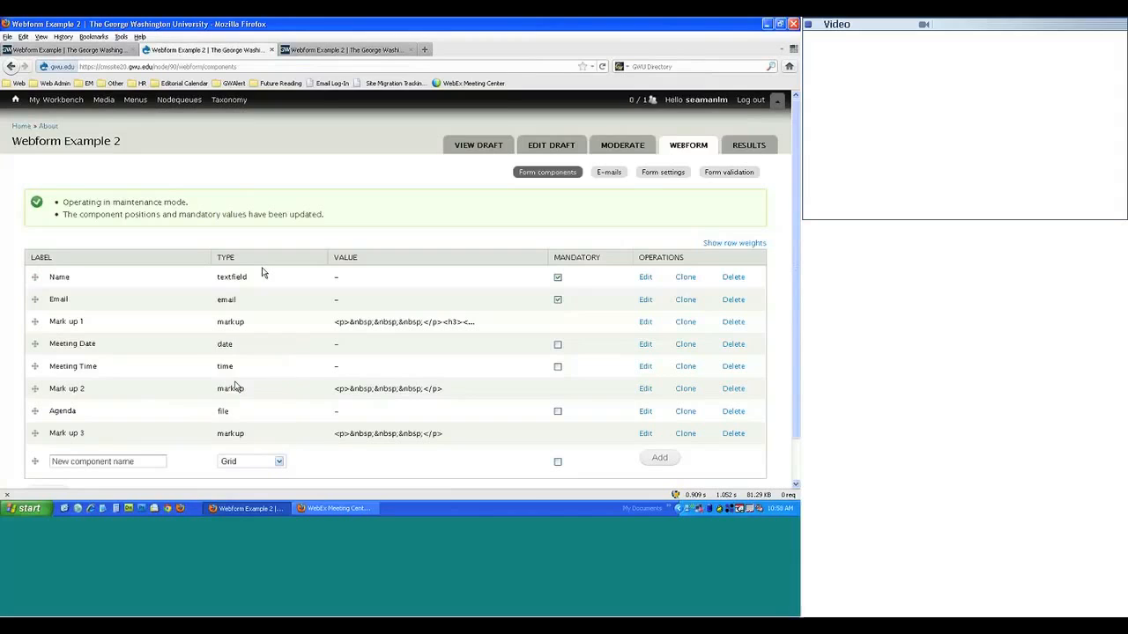
scroll(235, 387, down, 1)
click(131, 416)
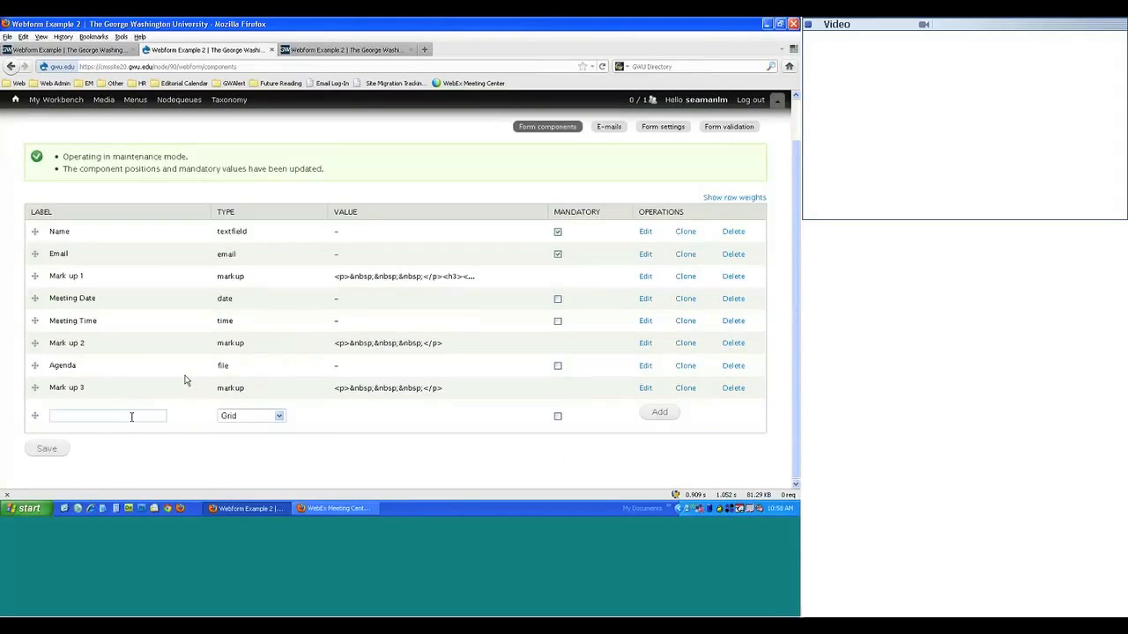
text(Gri)
key(Down)
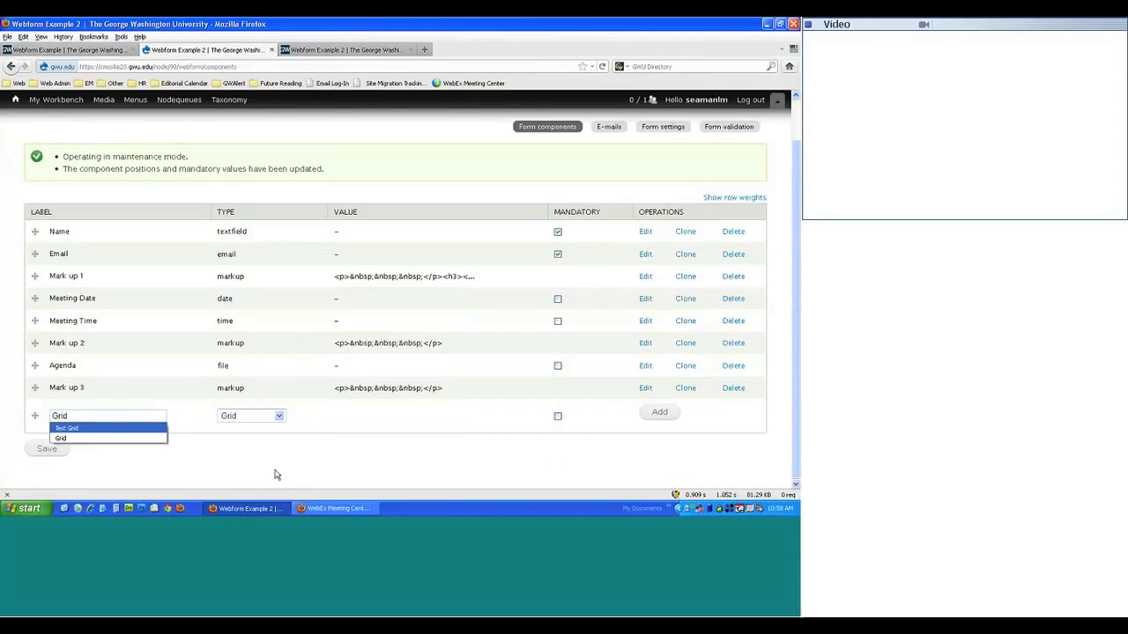
key(Return)
click(659, 412)
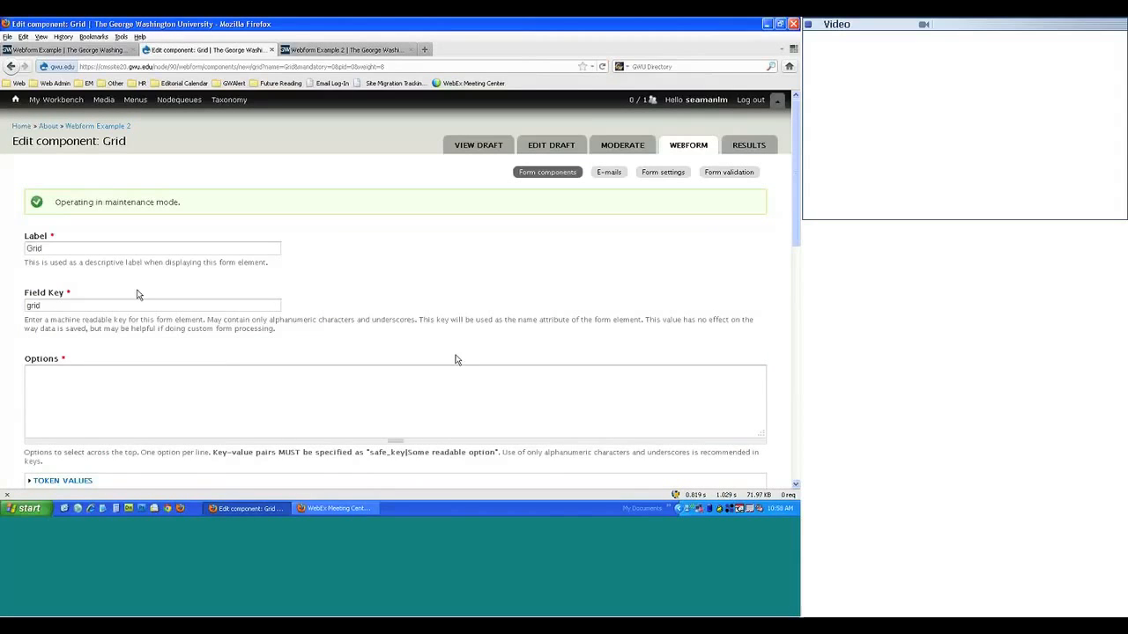
scroll(52, 278, down, 3)
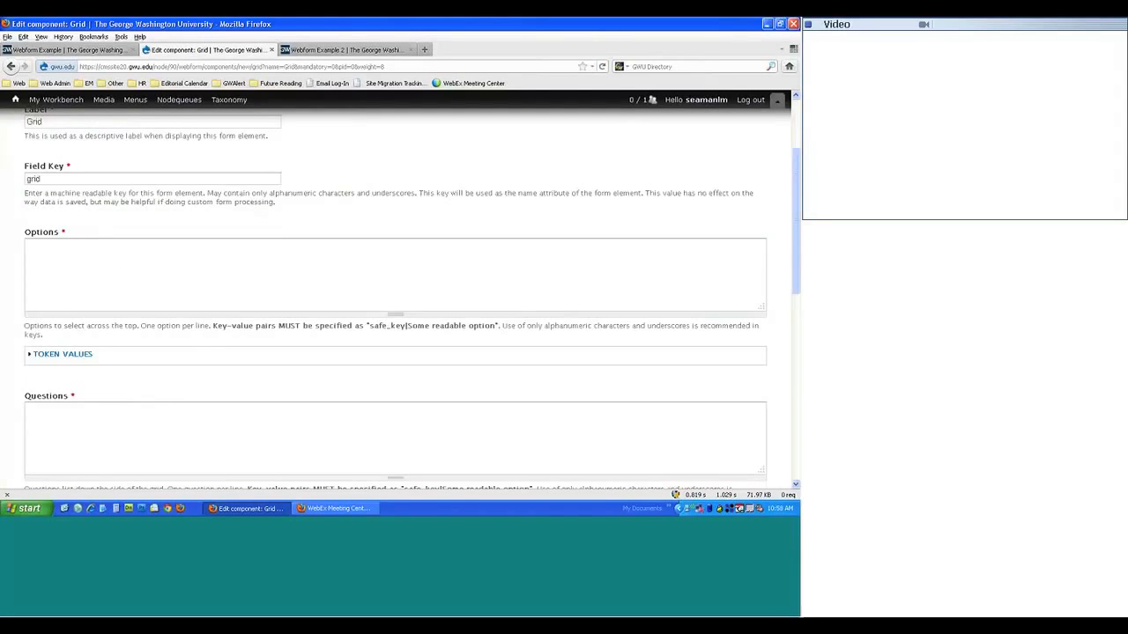
mouse_move(101, 97)
click(64, 50)
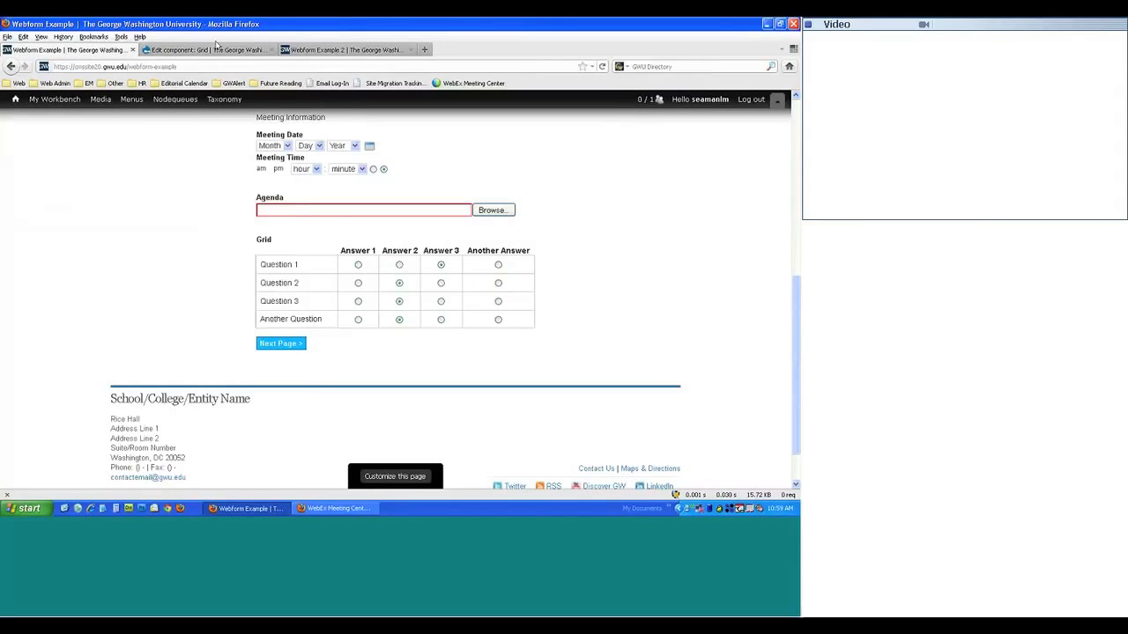
click(215, 50)
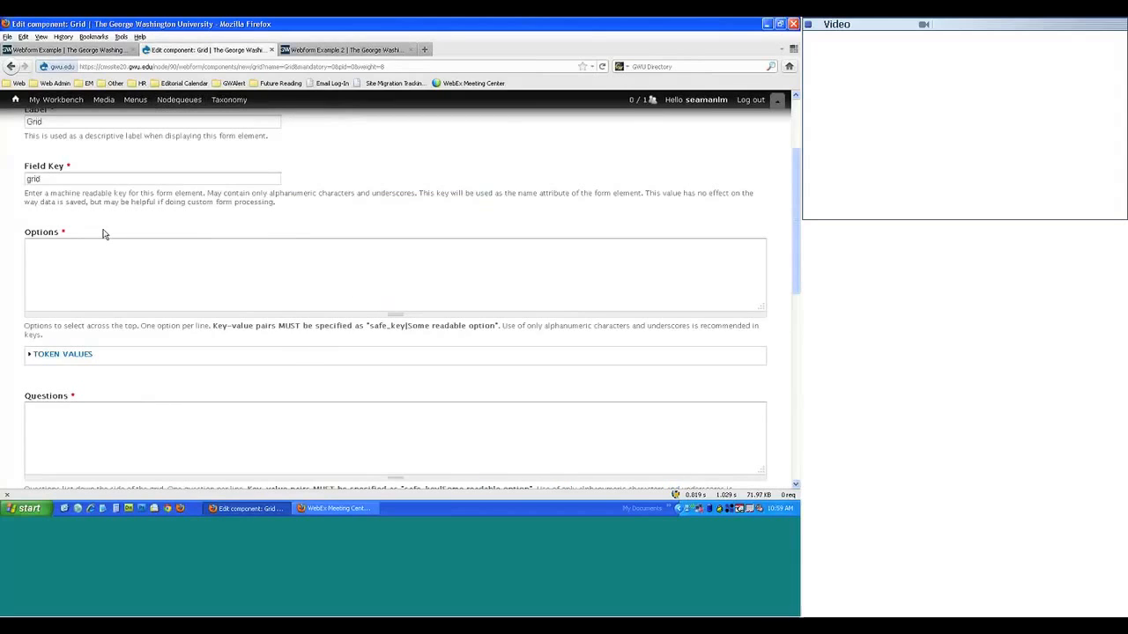
drag(24, 326, 186, 344)
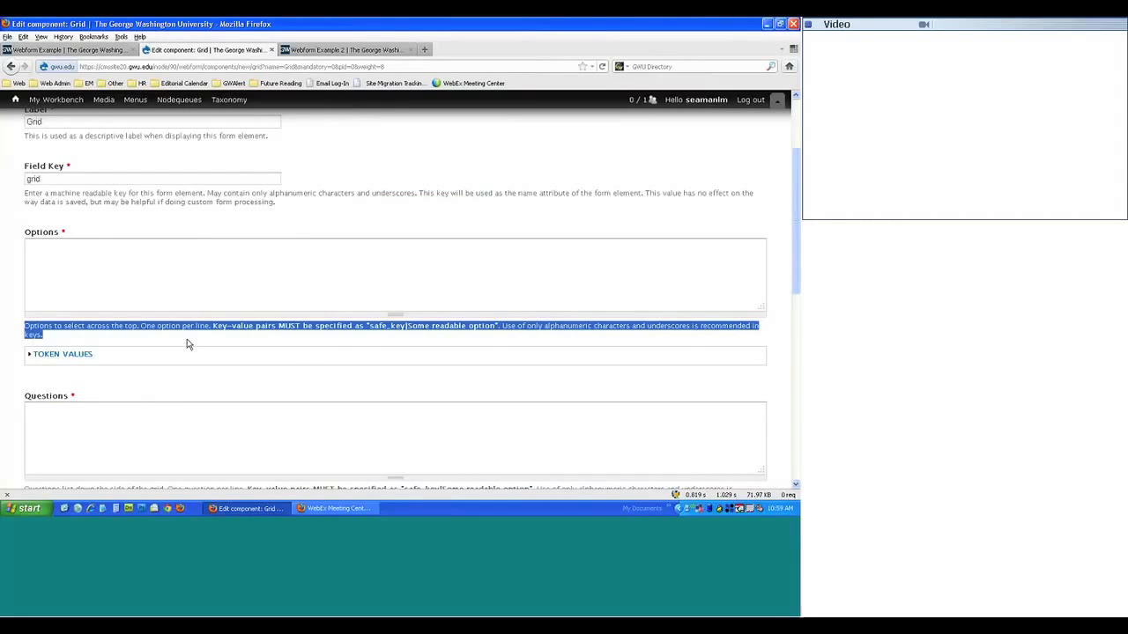
click(187, 344)
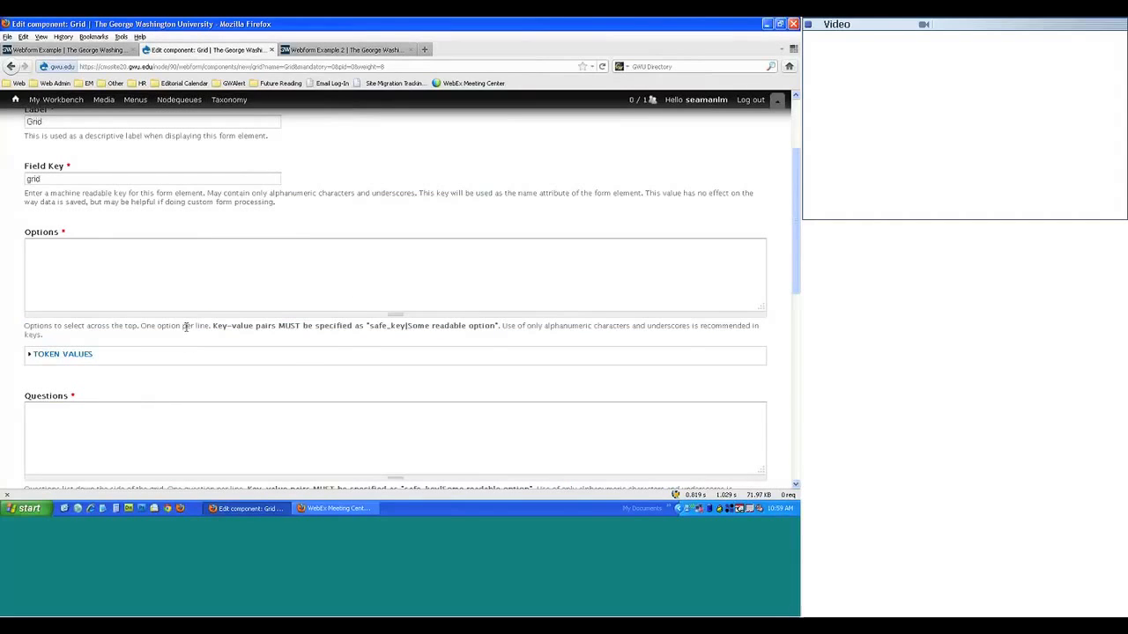
scroll(44, 231, up, 1)
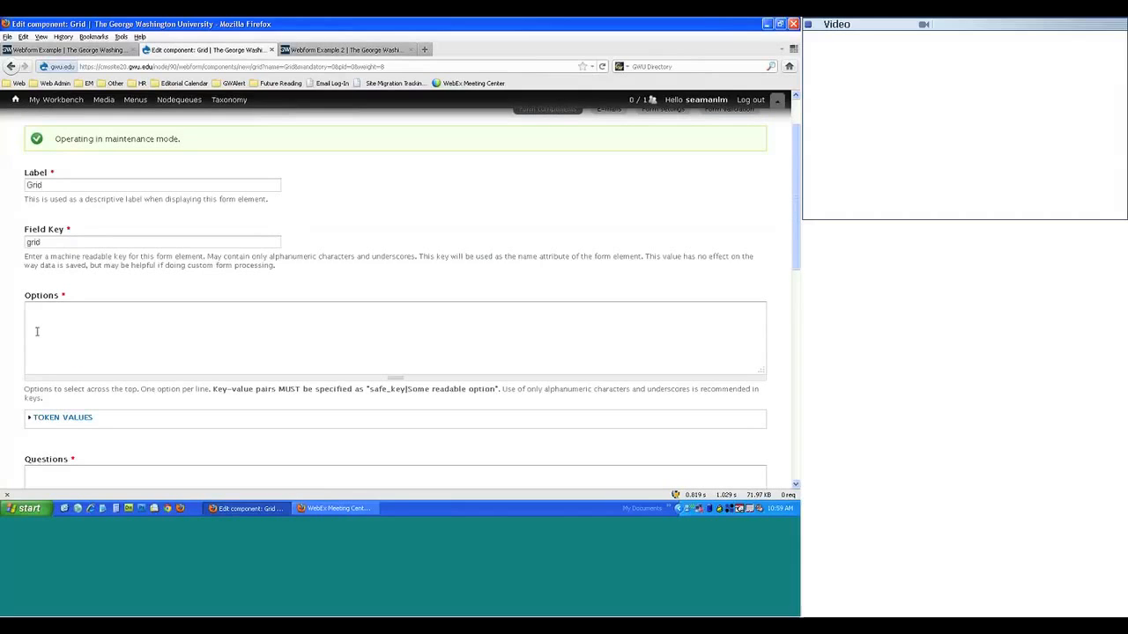
scroll(40, 350, down, 1)
scroll(45, 370, down, 1)
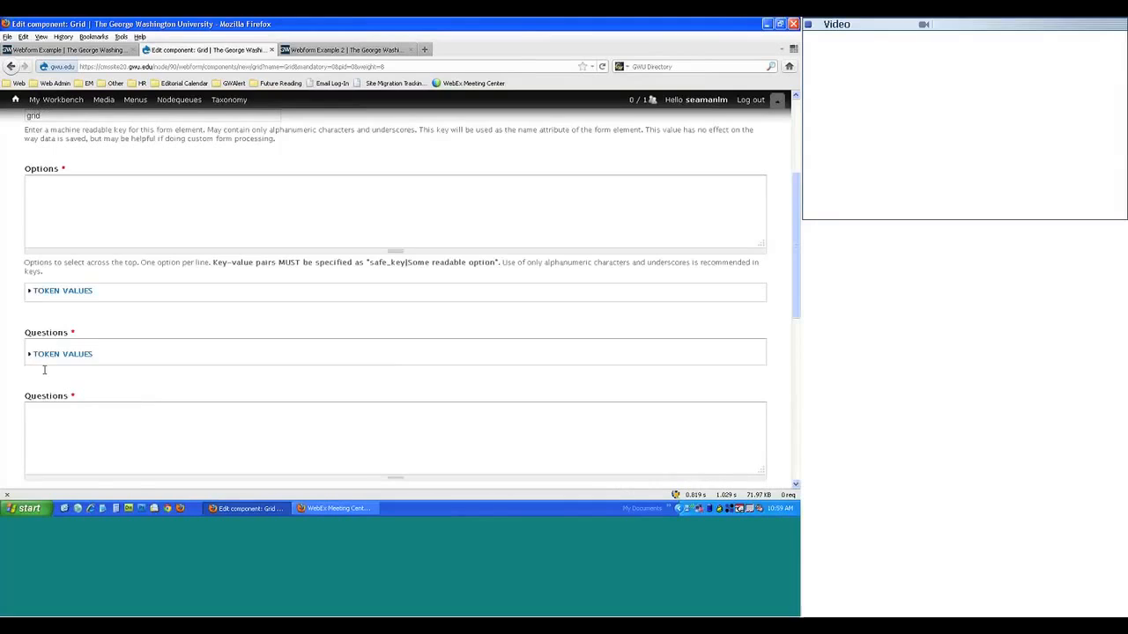
scroll(45, 370, up, 1)
click(85, 281)
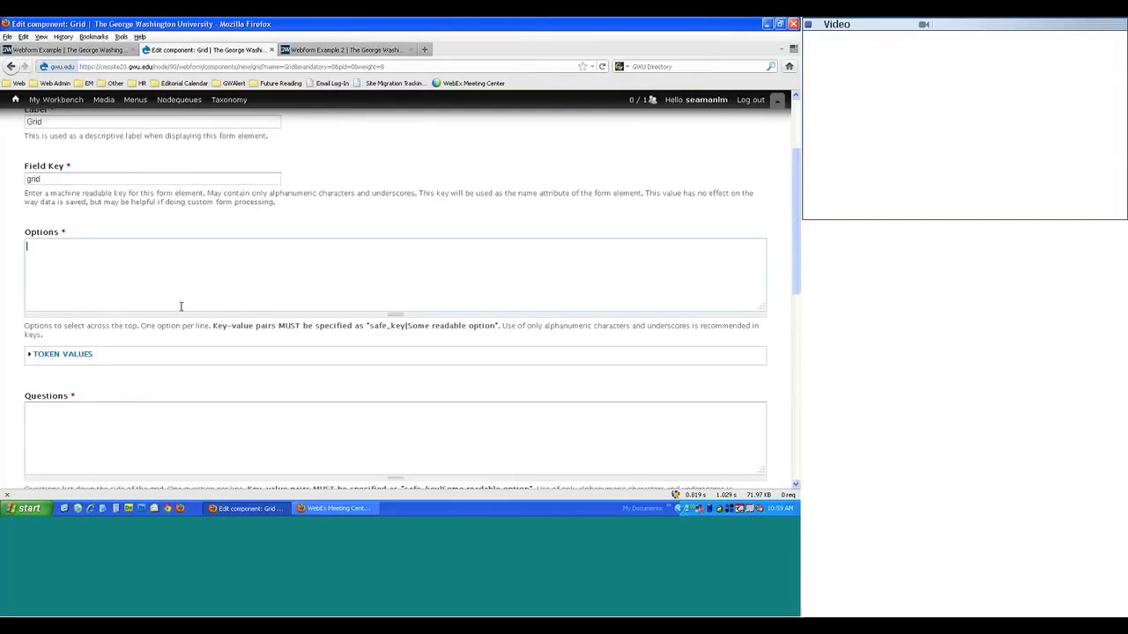
- Enter options answer1|Answer 1, answer2|Answer 2, answer3|answer3 and another_answer|Another Answer
text(Answer1|Anw)
key(BackSpace)
text(swer 1 answer2|Answer 2)
key(Return)
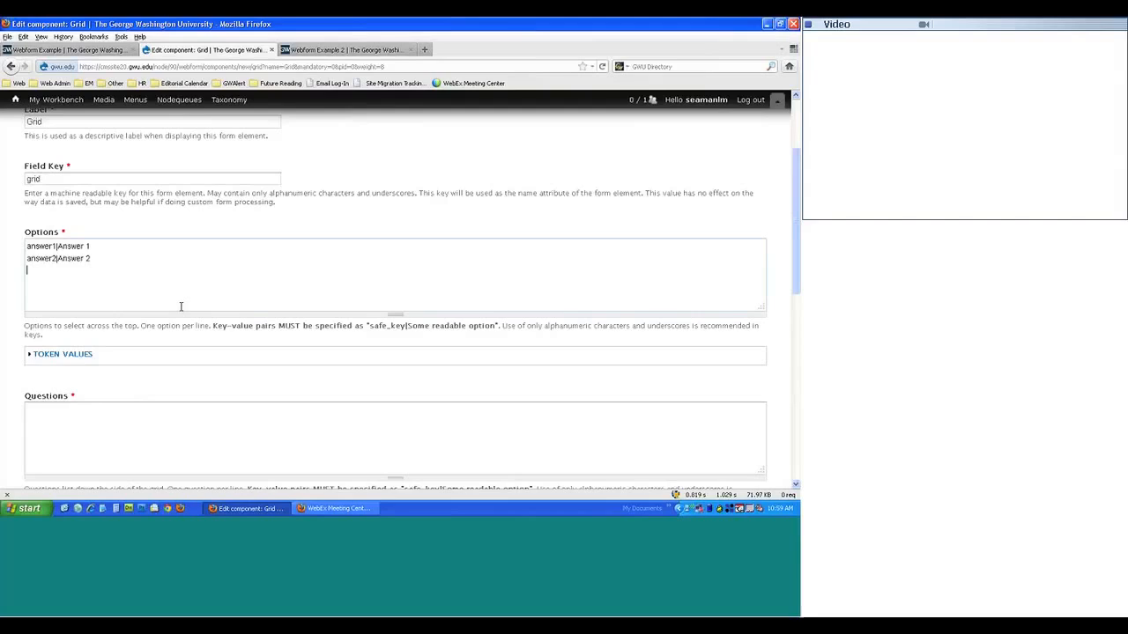
text(answer3|answer3)
key(Return)
text(Ano)
key(BackSpace)
key(BackSpace)
key(BackSpace)
text(another_answer|Another Answer)
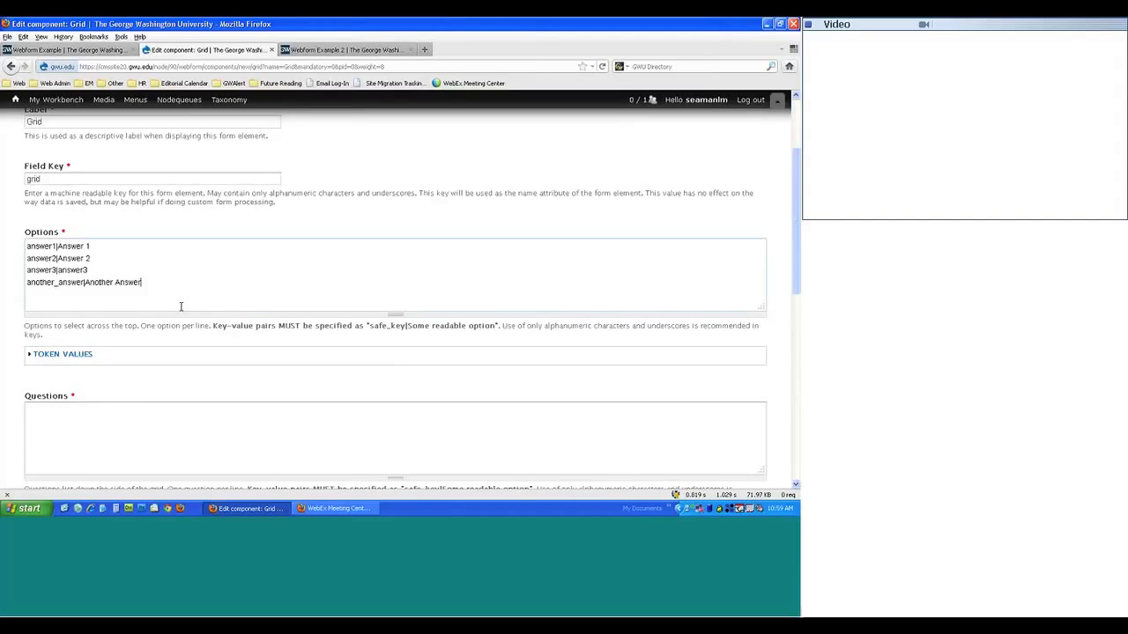
scroll(70, 358, down, 1)
click(70, 358)
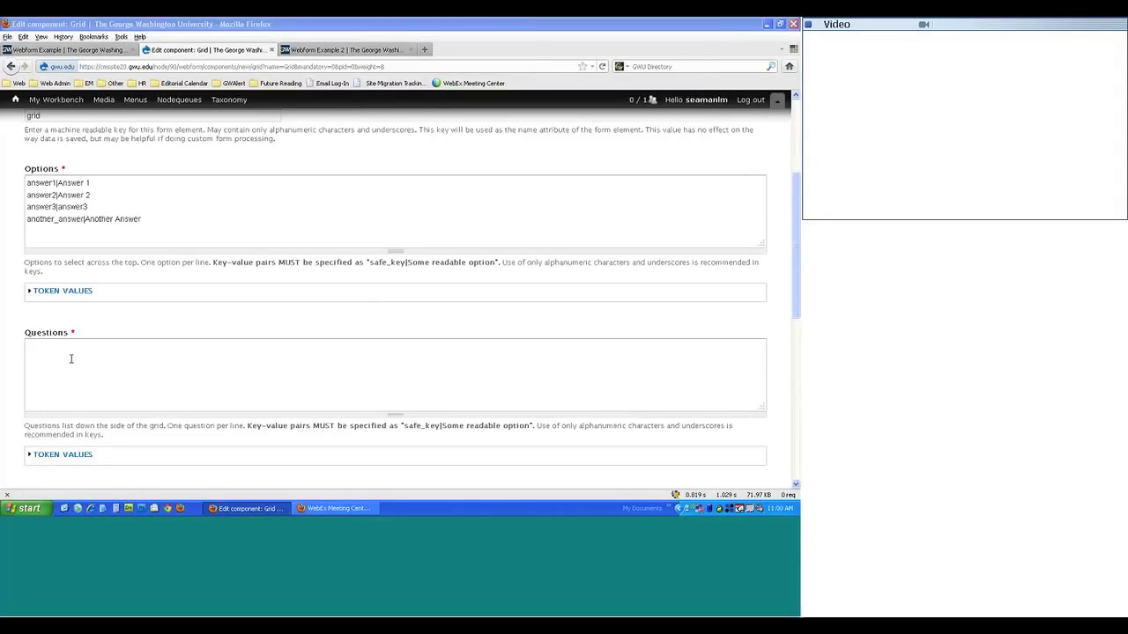
- Enter questions question1|Question 1, question2|Question 2, question3|Question 3 and another_question|Another Question
click(71, 359)
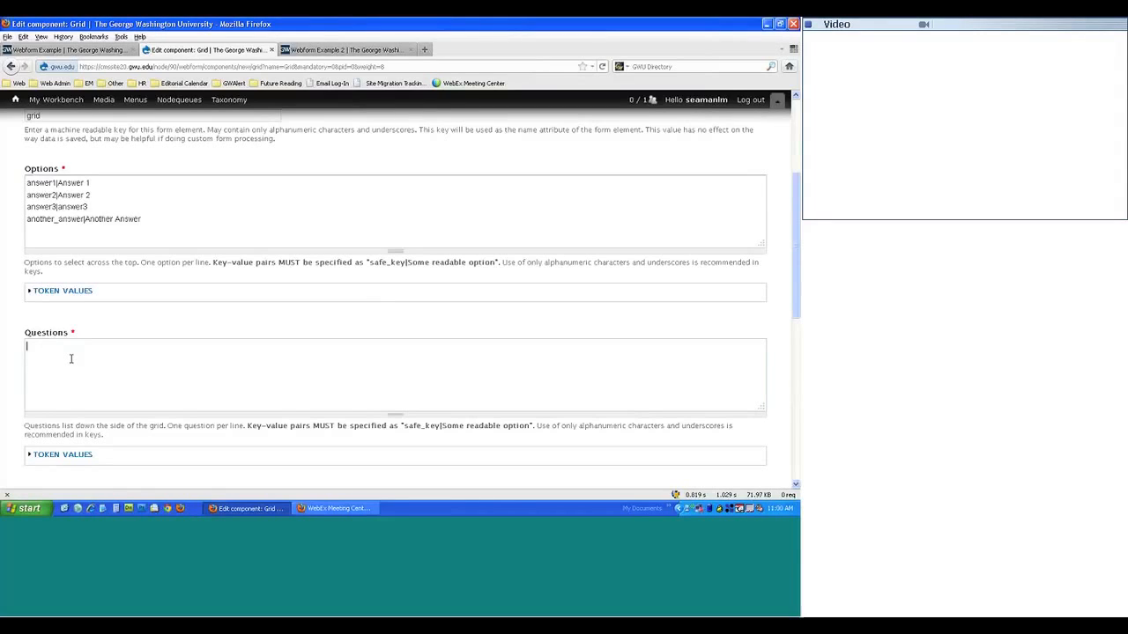
text(question1|Question 1)
key(Return)
text(question2|Question v)
key(BackSpace)
text(2)
key(Return)
text(question3|Question 3)
key(Return)
text(another_question|Another )
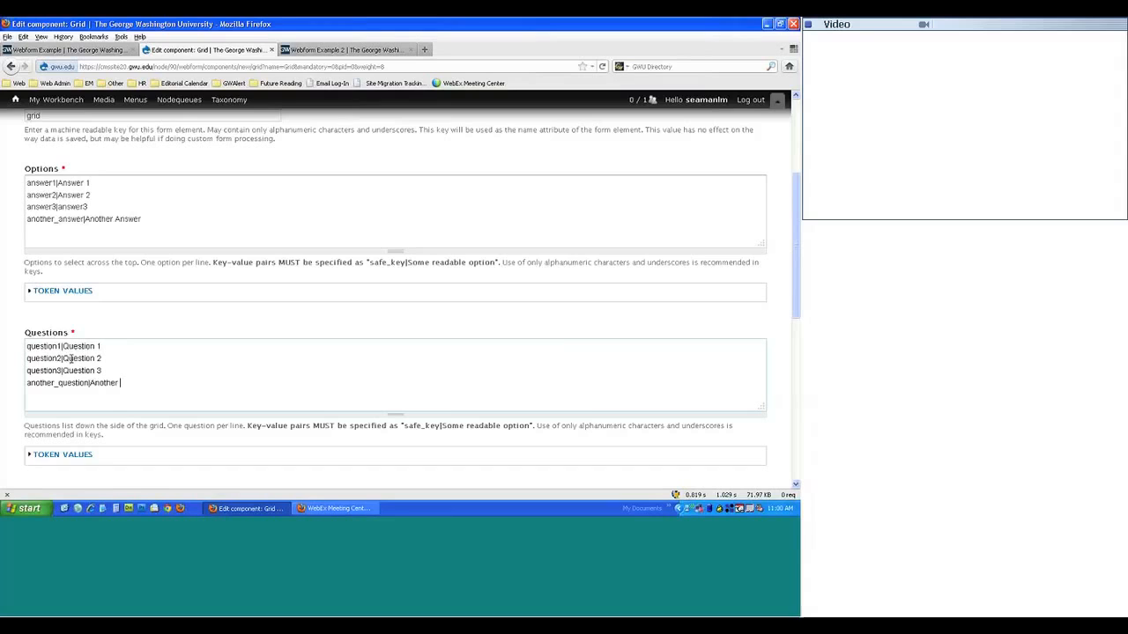
text(Question)
- Save the Grid component to Webform Example 2
scroll(109, 354, down, 6)
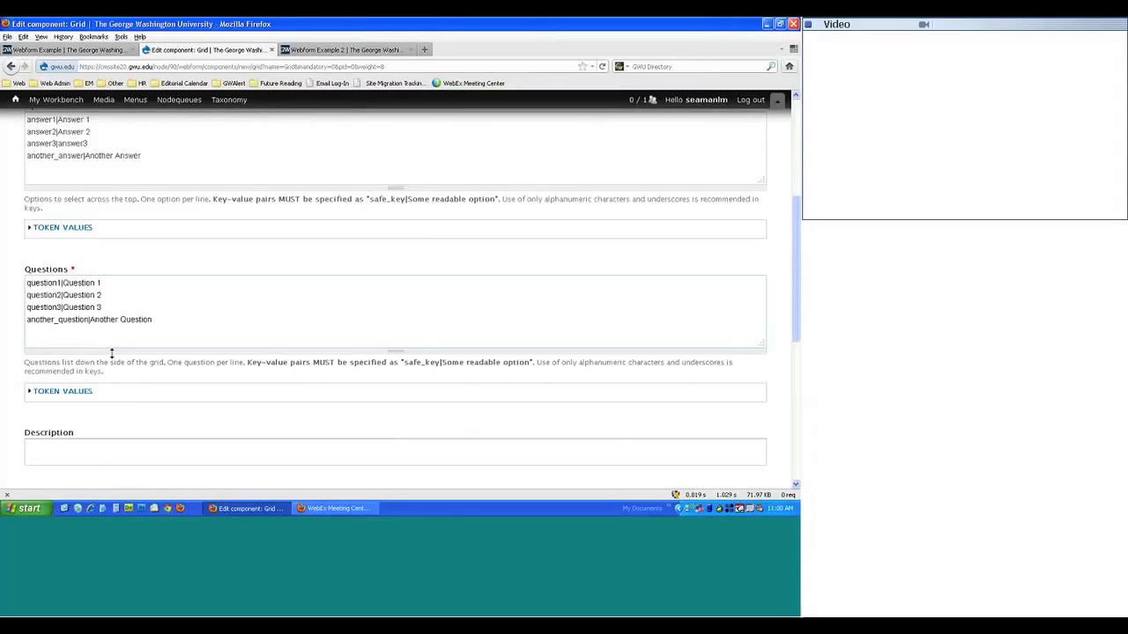
scroll(97, 343, down, 2)
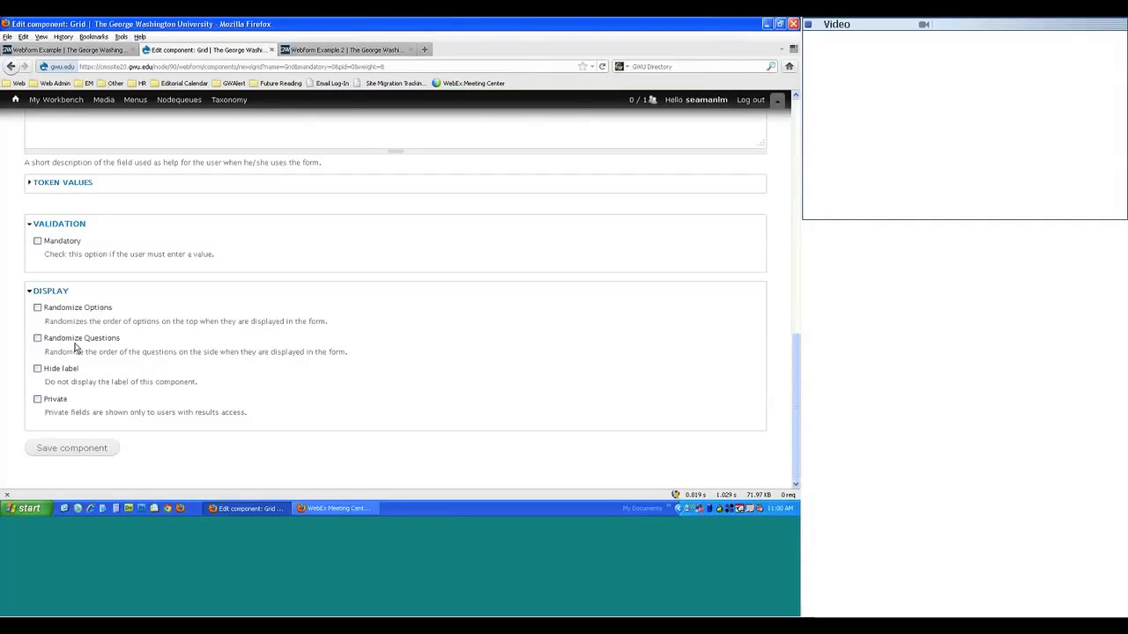
click(73, 448)
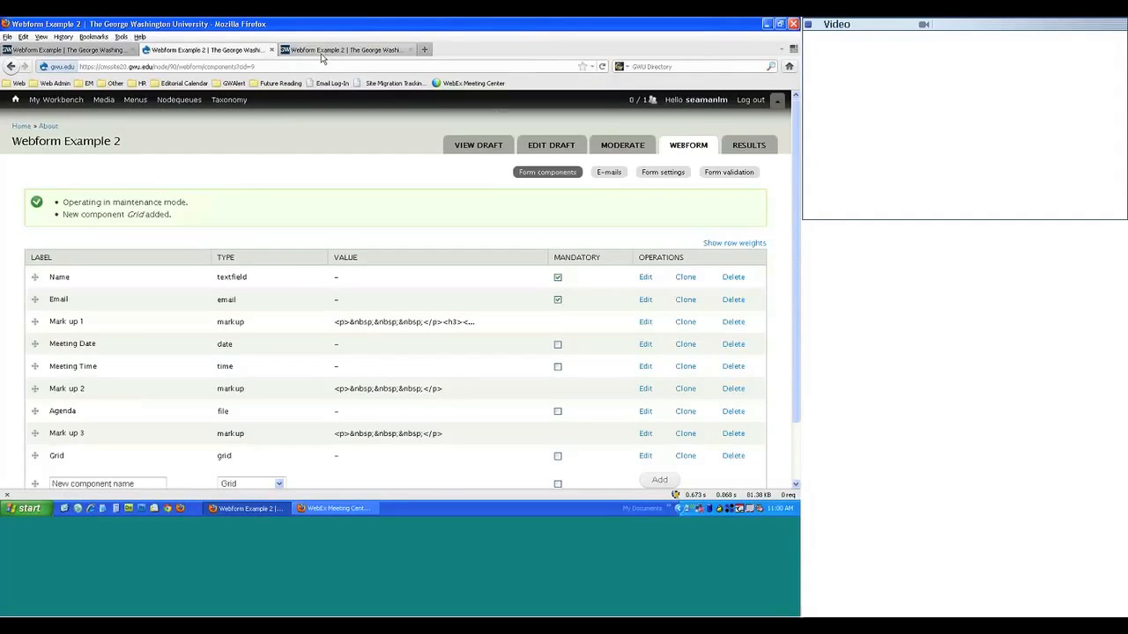
- Reload the live Webform Example 2 form to show the new Grid
click(321, 54)
key(F5)
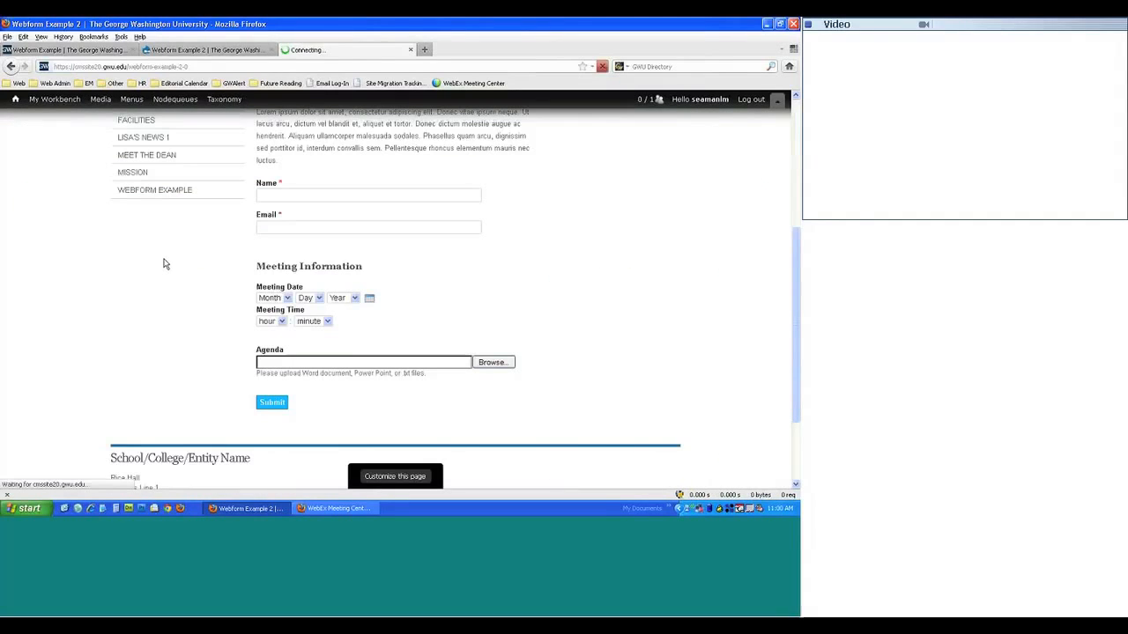
scroll(158, 256, down, 4)
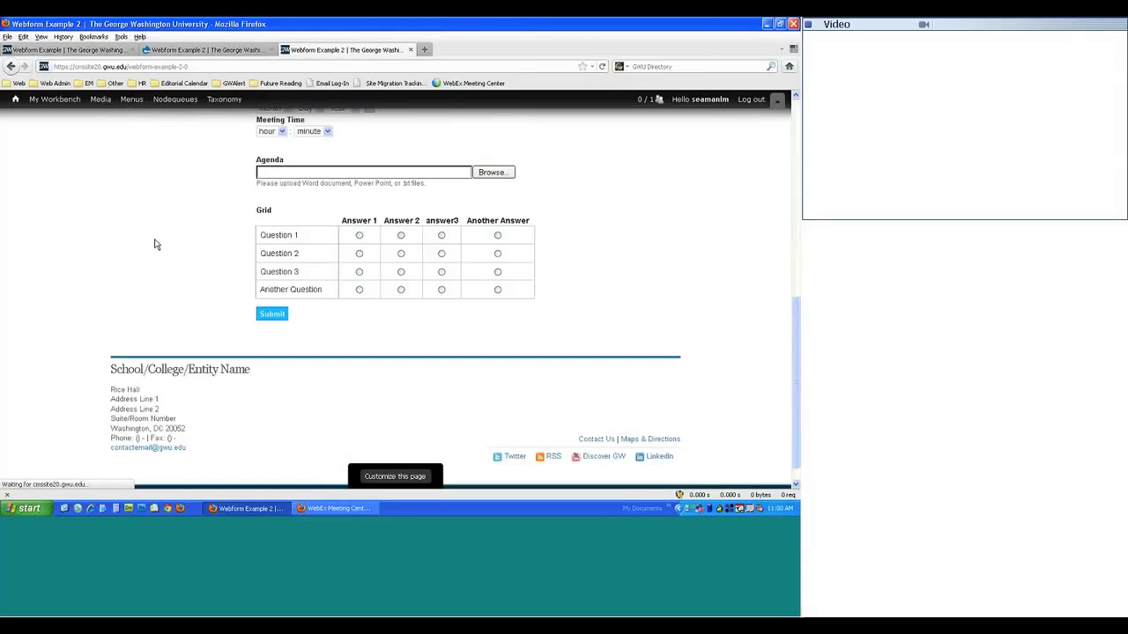
- Pick test answers across the Grid's four questions, then switch to the original Webform Example
click(359, 236)
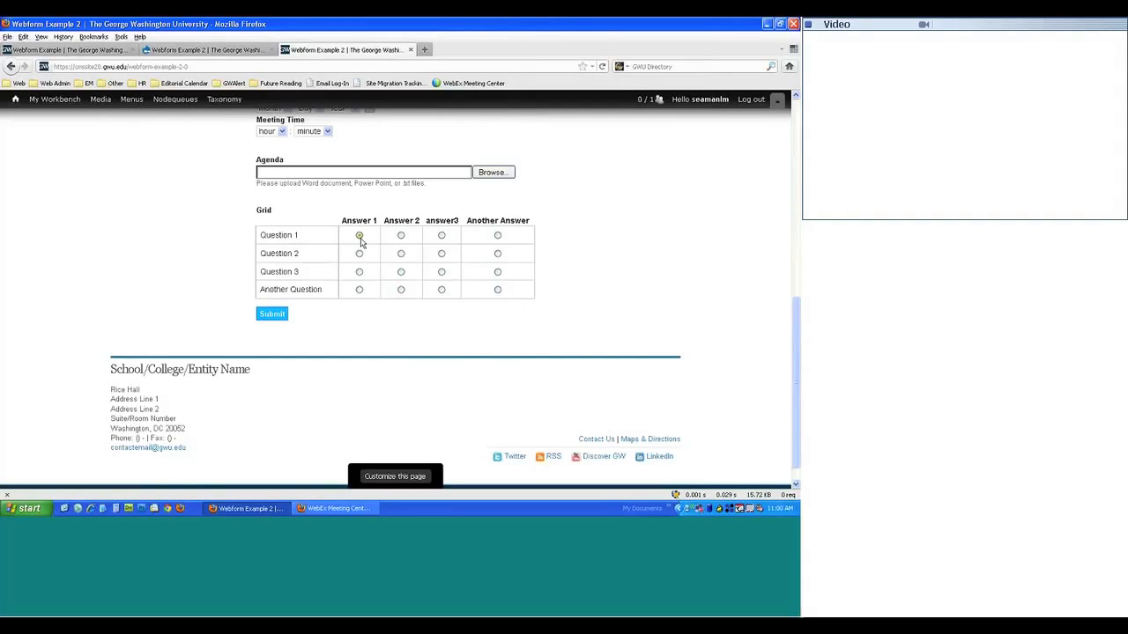
click(401, 235)
click(400, 253)
click(441, 271)
click(441, 290)
click(498, 290)
scroll(282, 345, up, 3)
scroll(282, 345, down, 2)
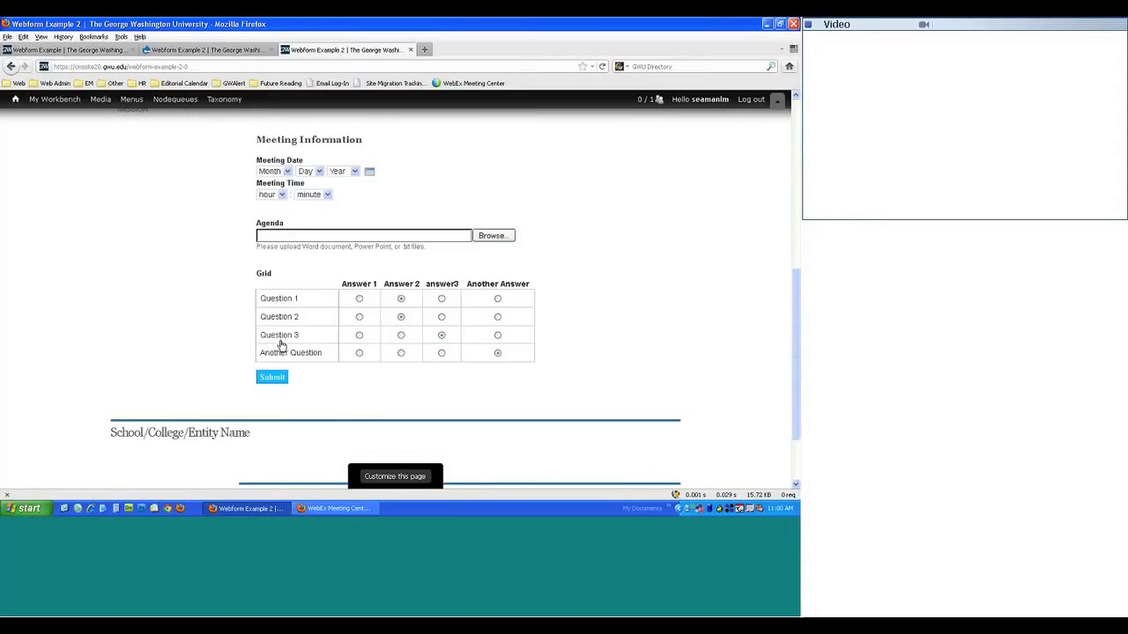
click(70, 50)
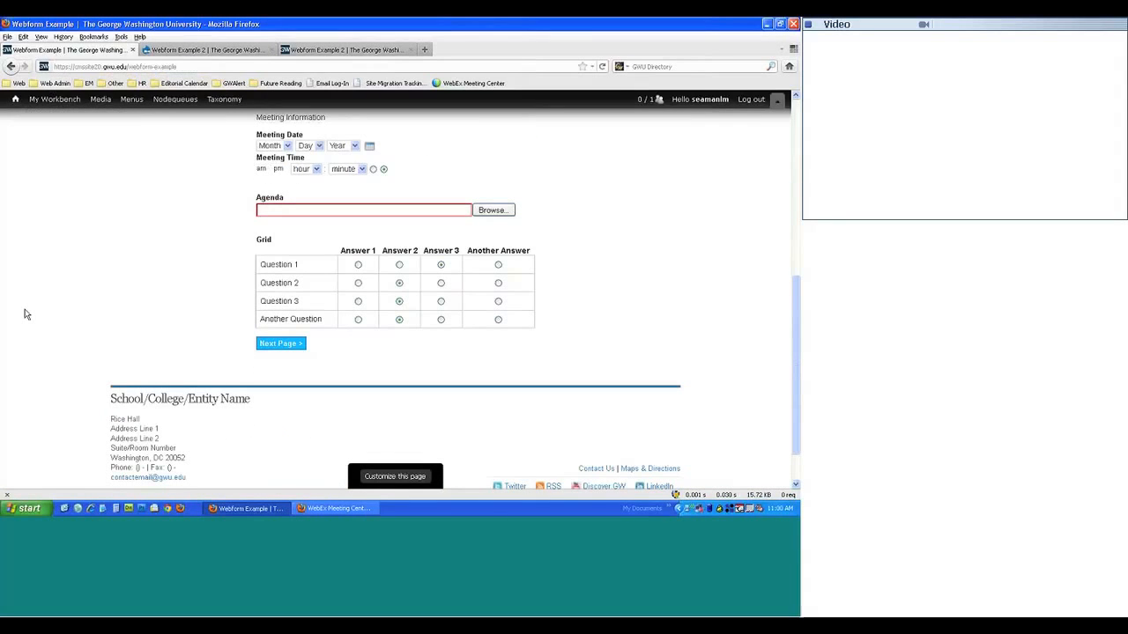
- Fill in the original form's Name and Email fields with the user's details
scroll(25, 314, down, 1)
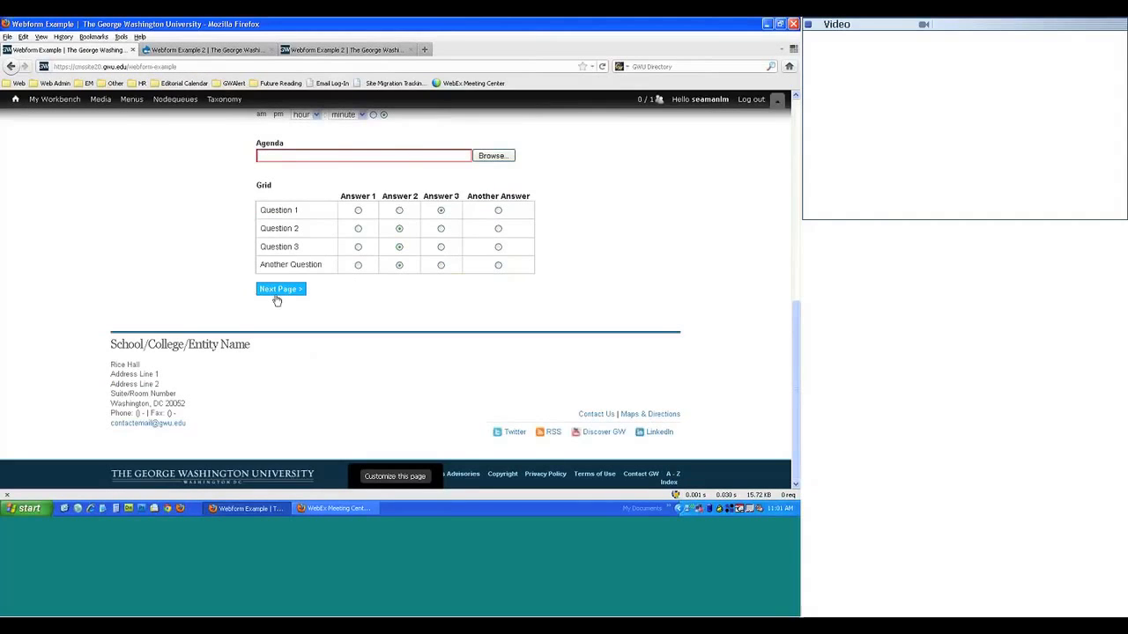
scroll(235, 319, up, 3)
scroll(285, 315, down, 3)
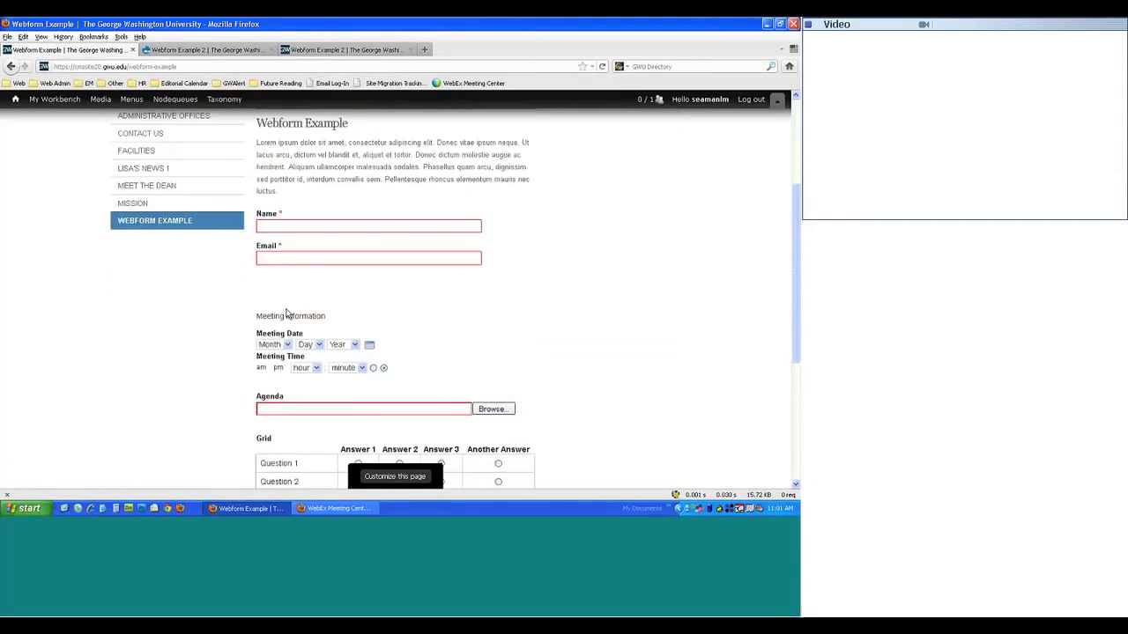
scroll(284, 317, down, 2)
scroll(300, 313, up, 8)
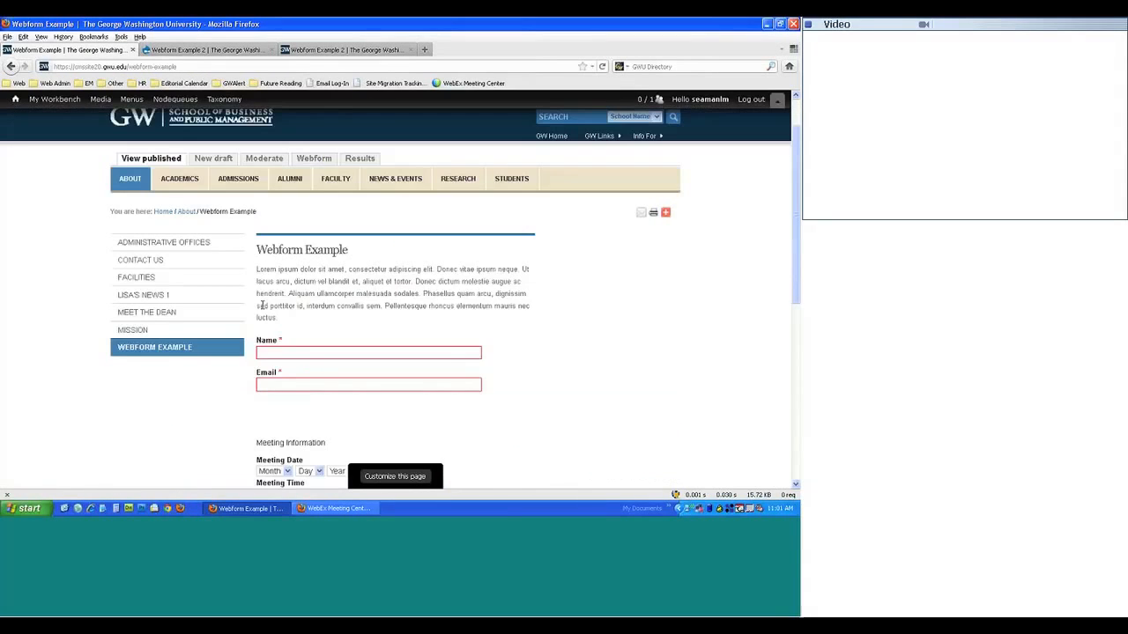
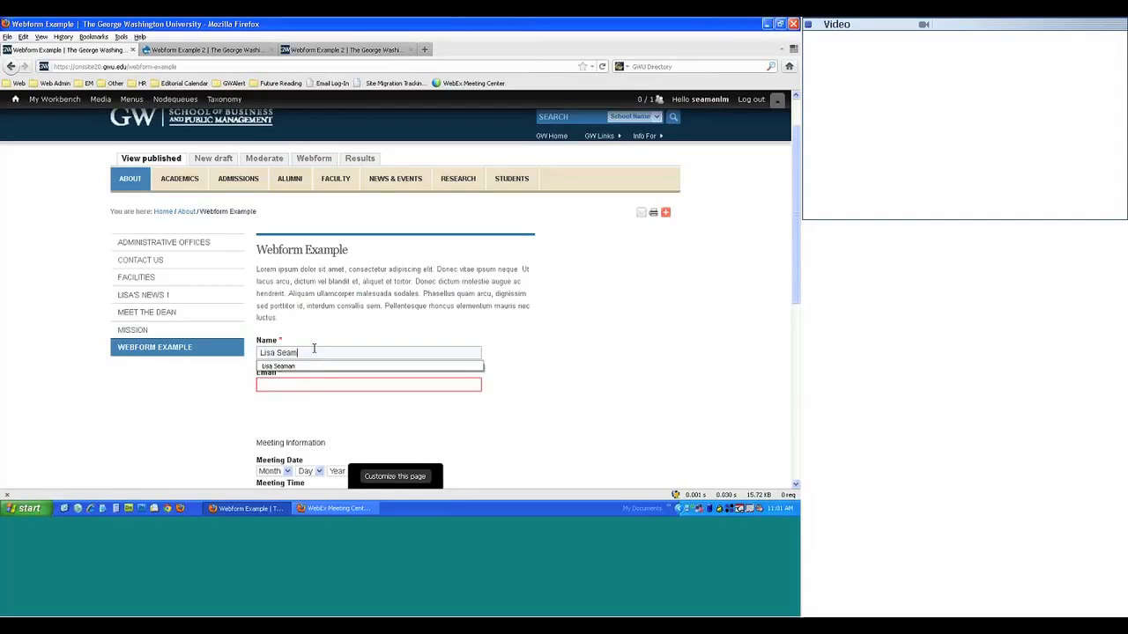
key(Tab)
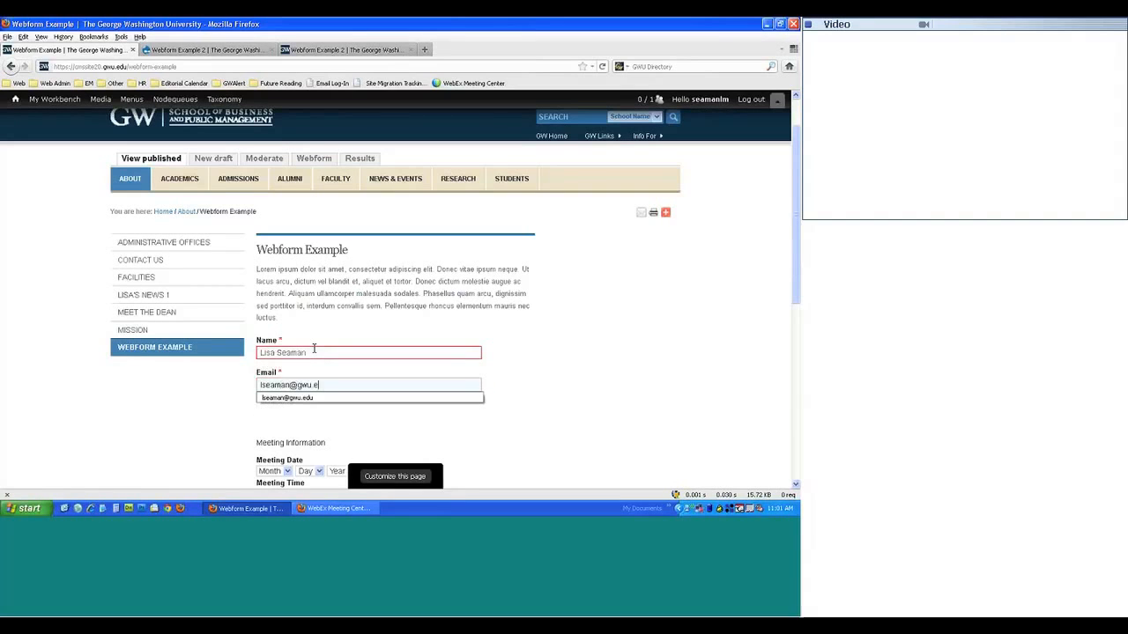
- Attach the PDF file as the Agenda upload
scroll(313, 349, down, 3)
click(507, 411)
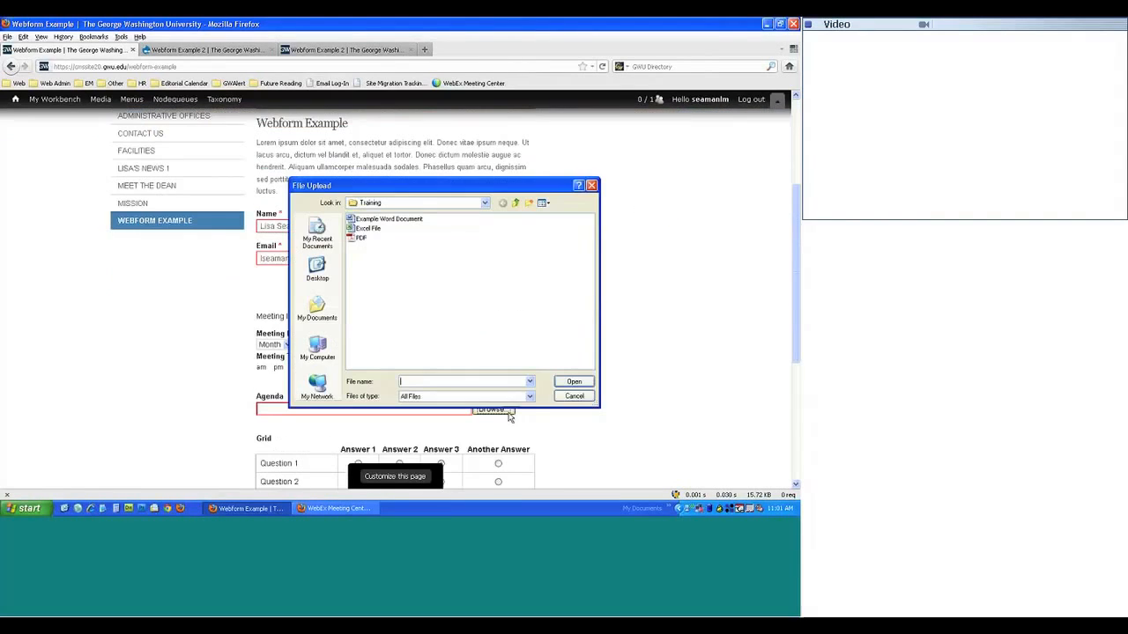
text(PDF)
click(573, 382)
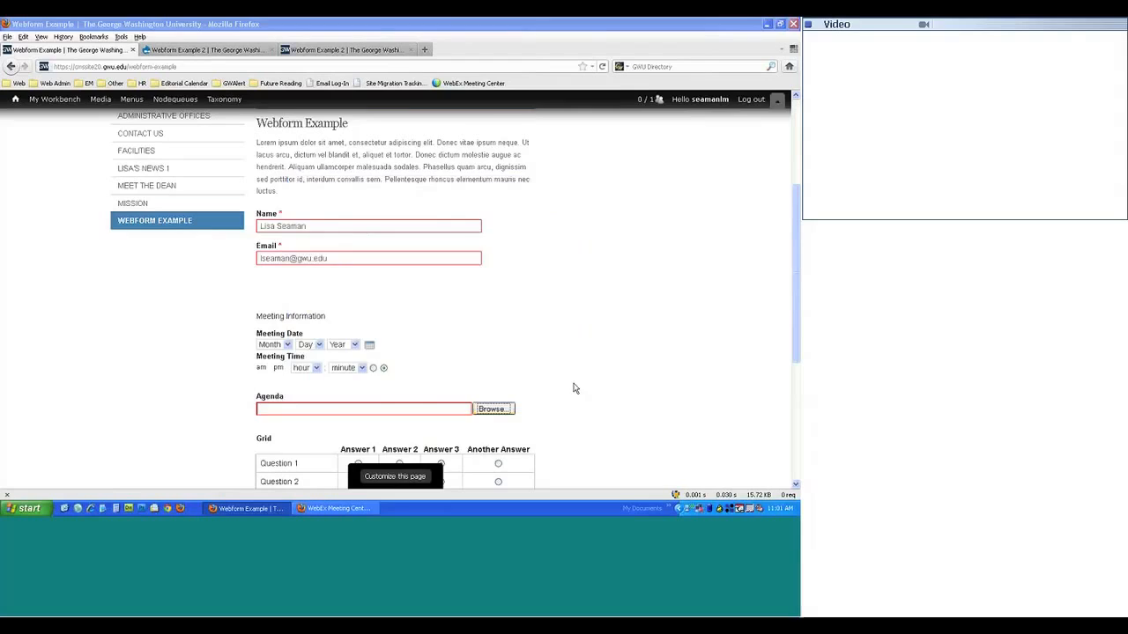
scroll(515, 370, down, 5)
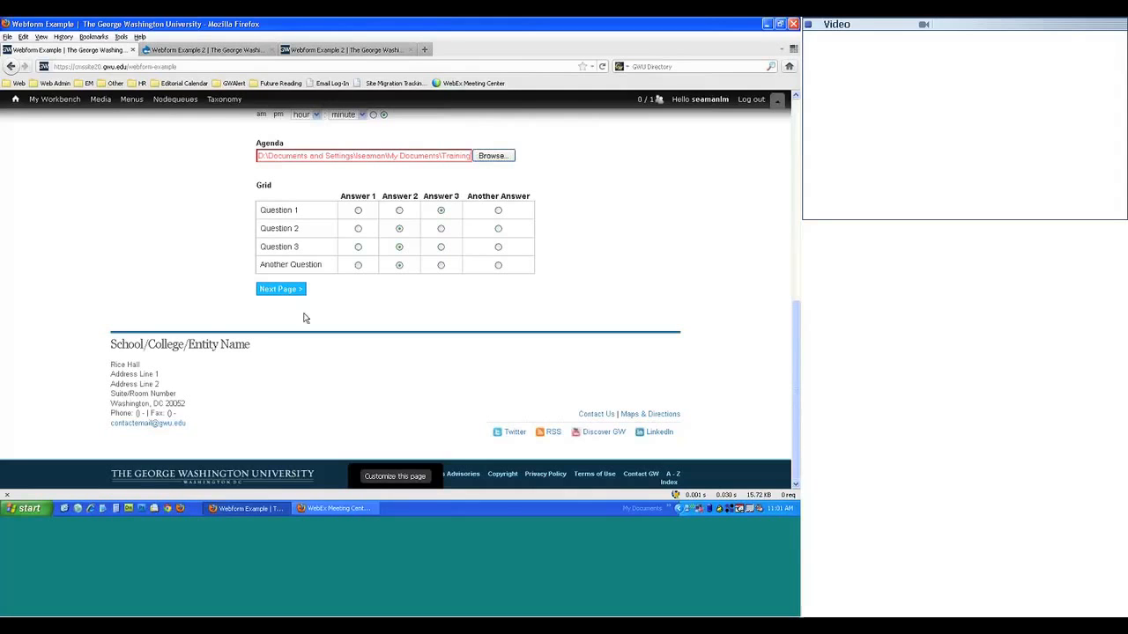
- Go to the form's second page and back to the first page
click(291, 290)
scroll(589, 274, down, 5)
click(341, 397)
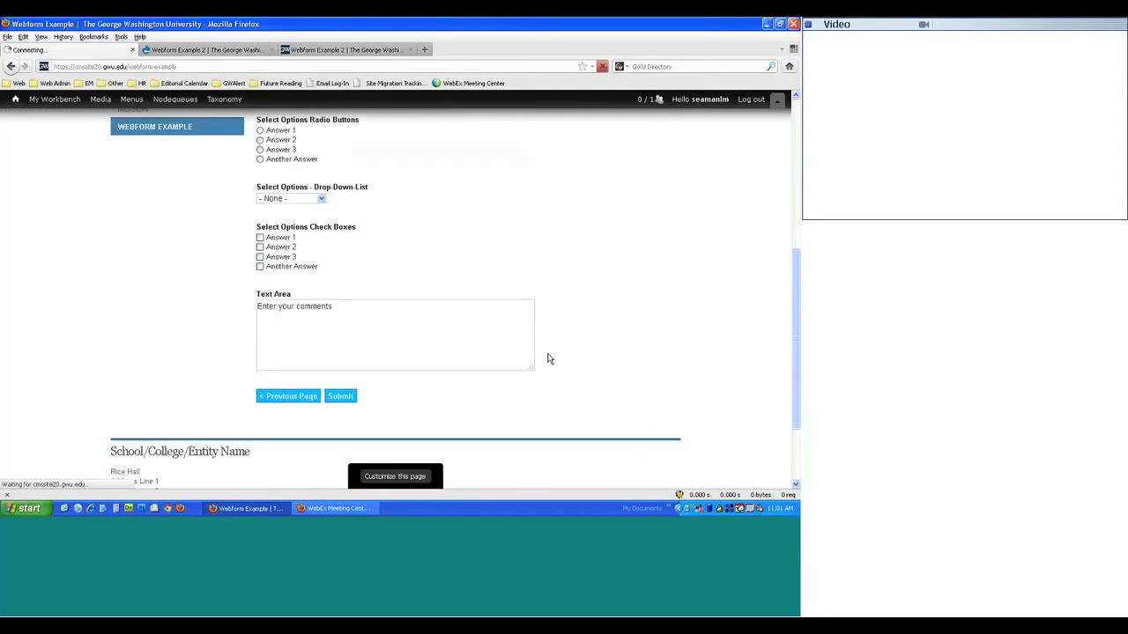
scroll(435, 272, down, 7)
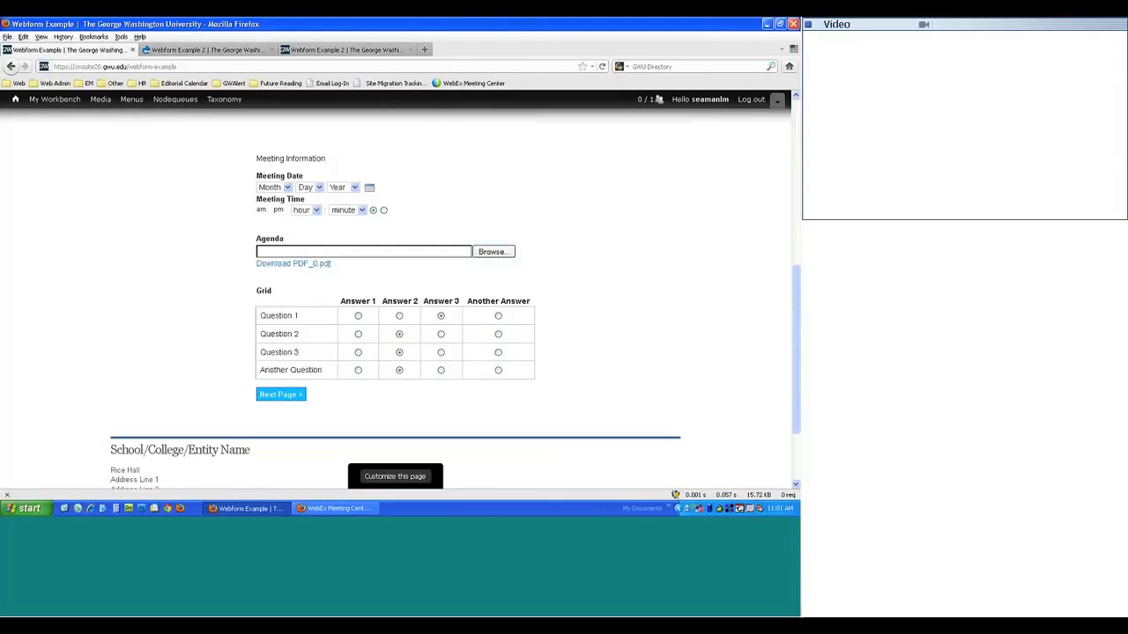
- Choose Page break as the type, name it 'Page break 1', and save the components table
click(193, 50)
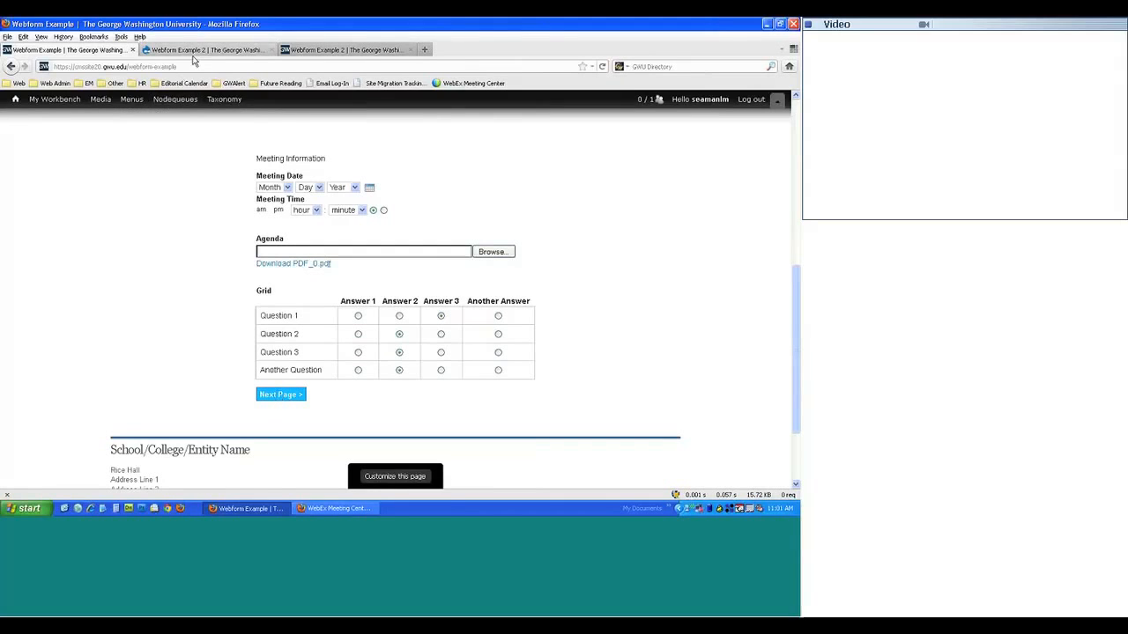
scroll(259, 319, down, 2)
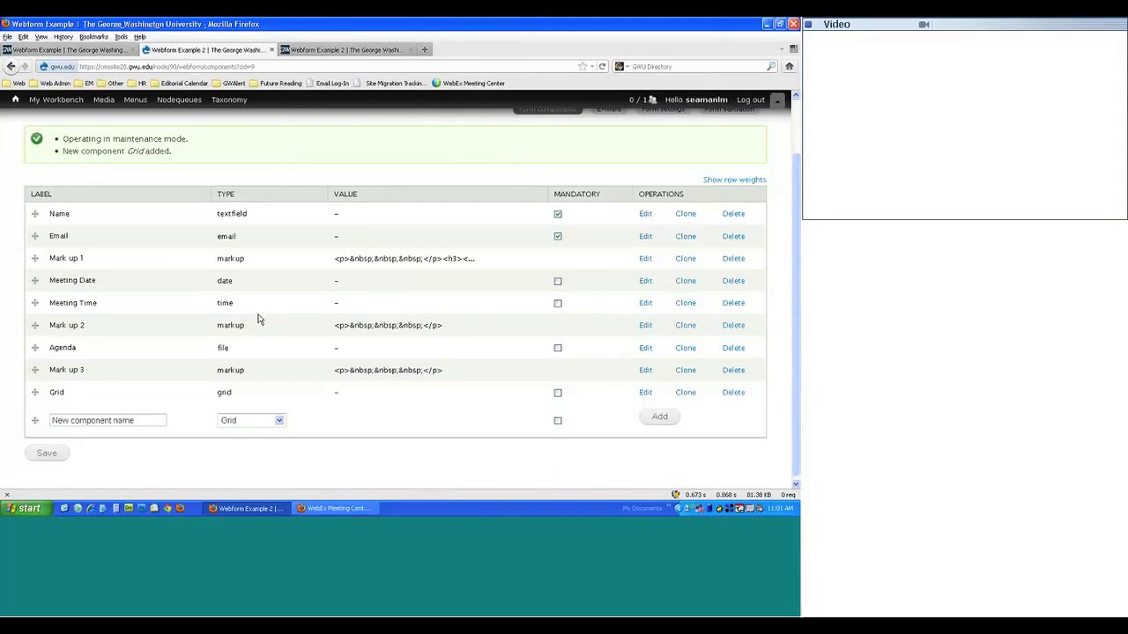
click(251, 416)
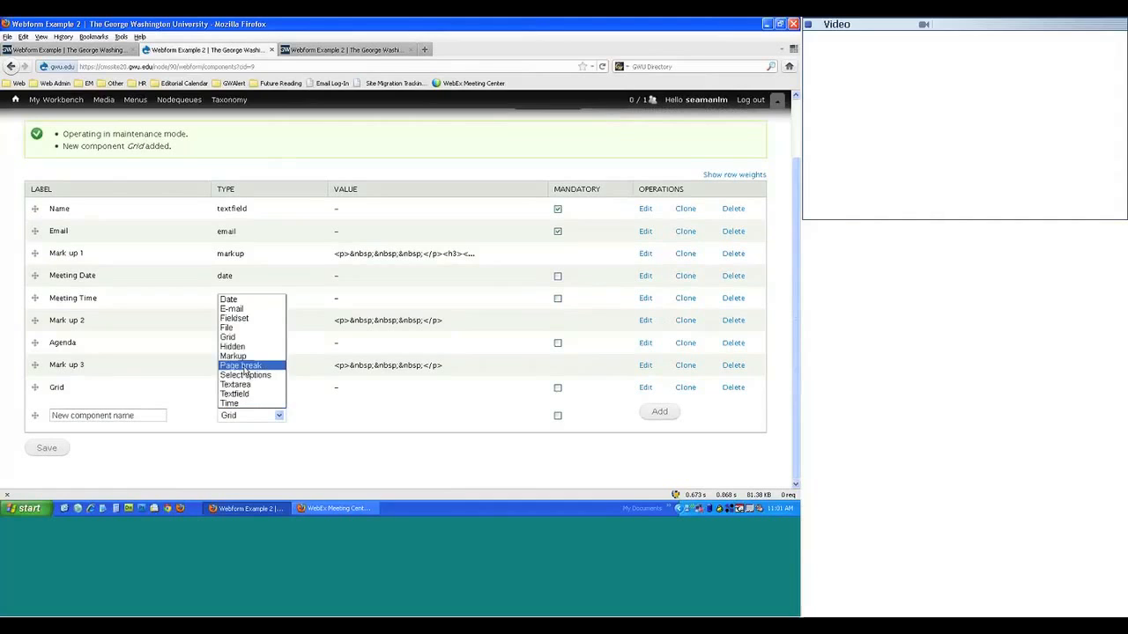
click(244, 368)
click(113, 416)
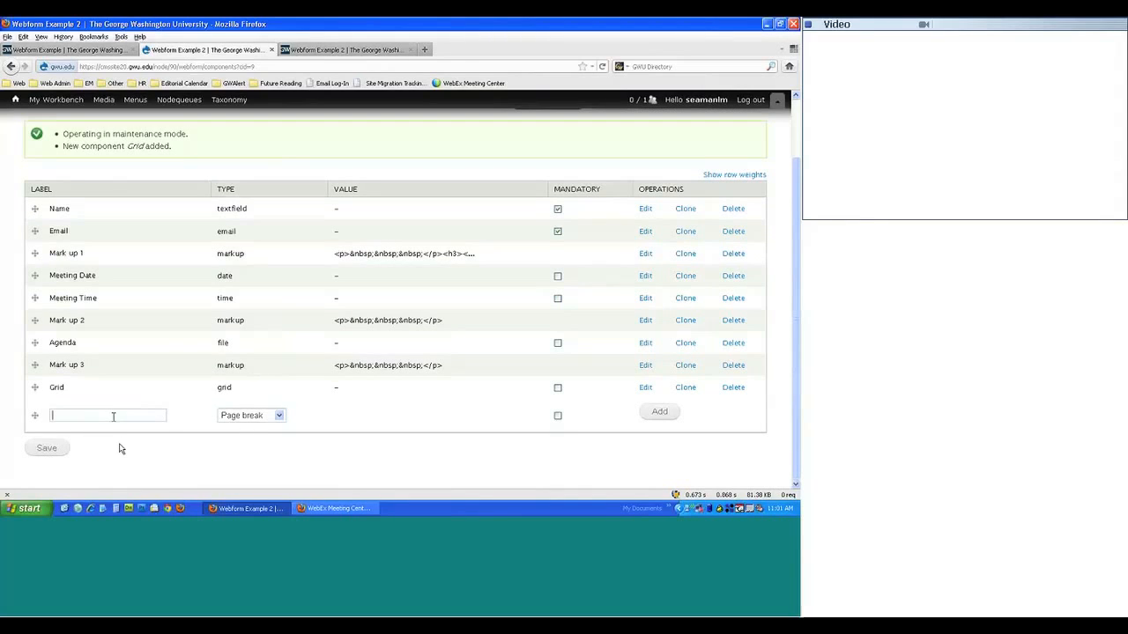
text(B)
key(BackSpace)
text(Page break 1)
click(52, 452)
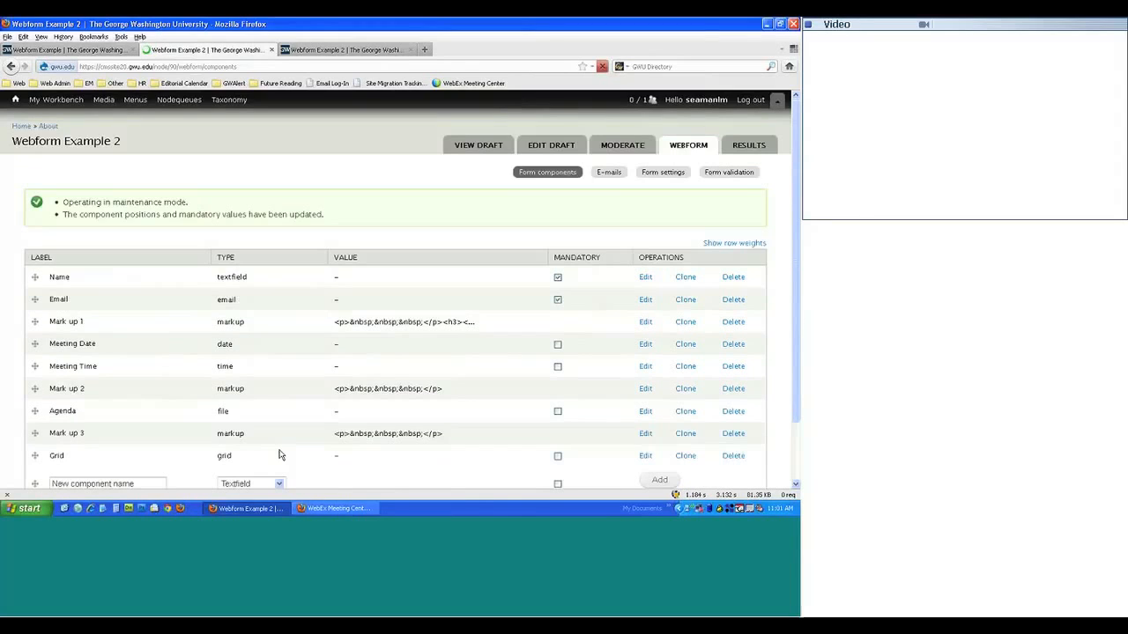
- Add the 'Page Break 1' page break component and save its settings
scroll(268, 401, down, 2)
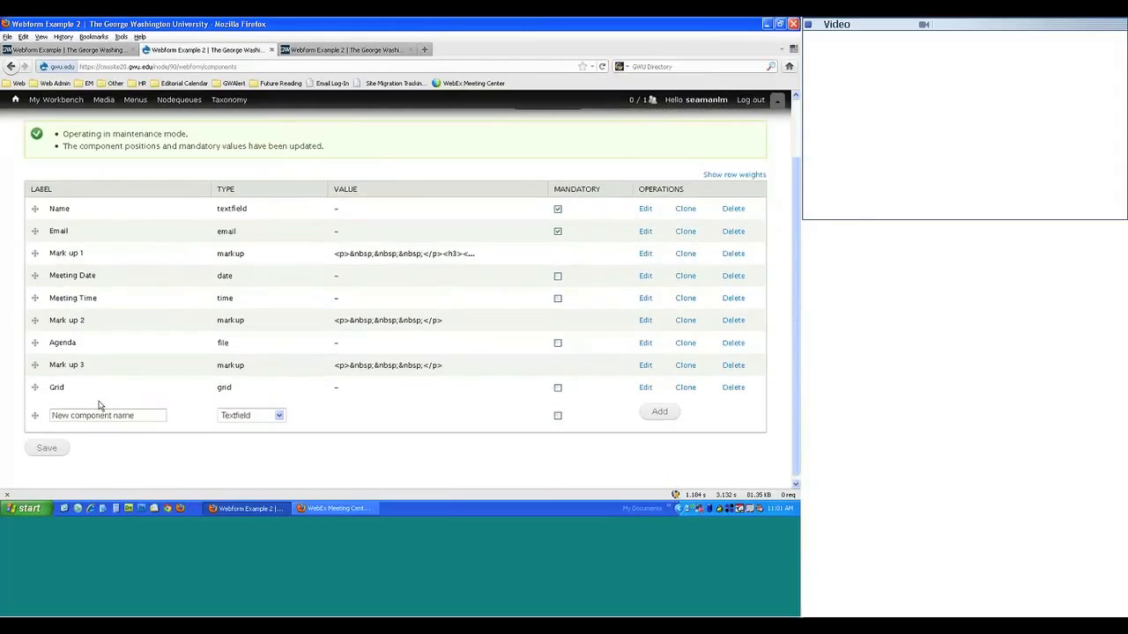
click(239, 415)
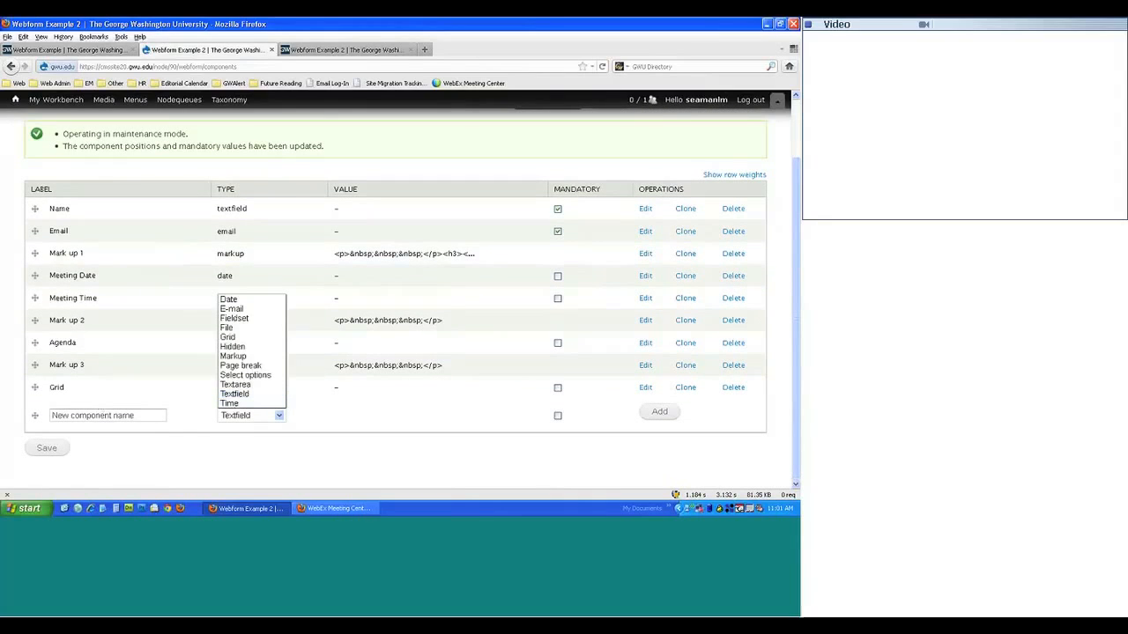
click(230, 367)
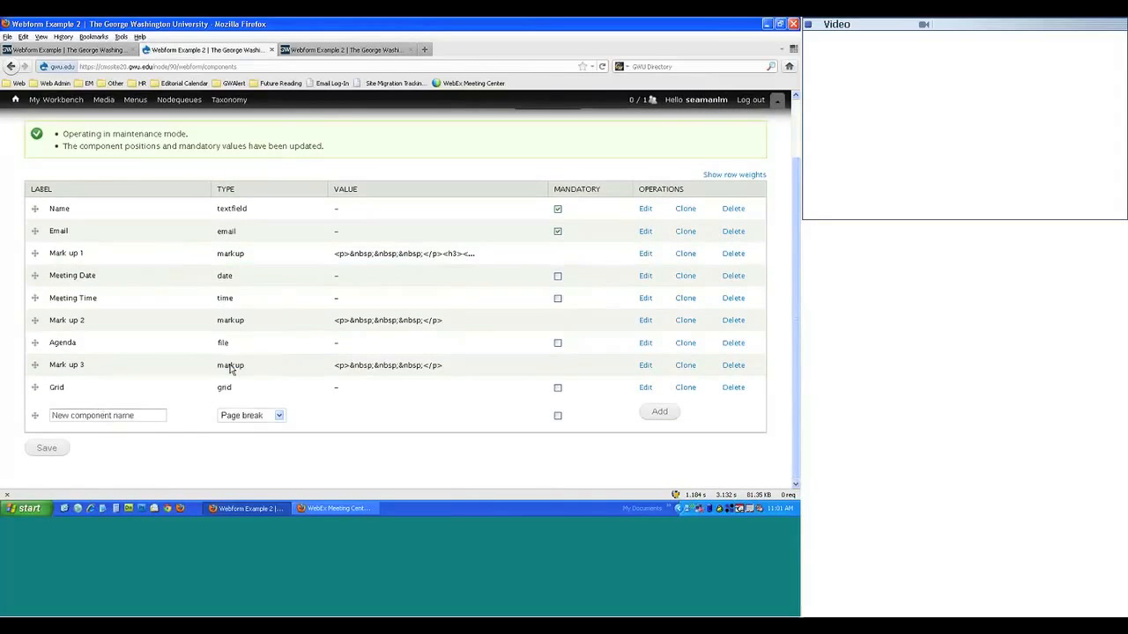
click(115, 414)
text(Page Break 1)
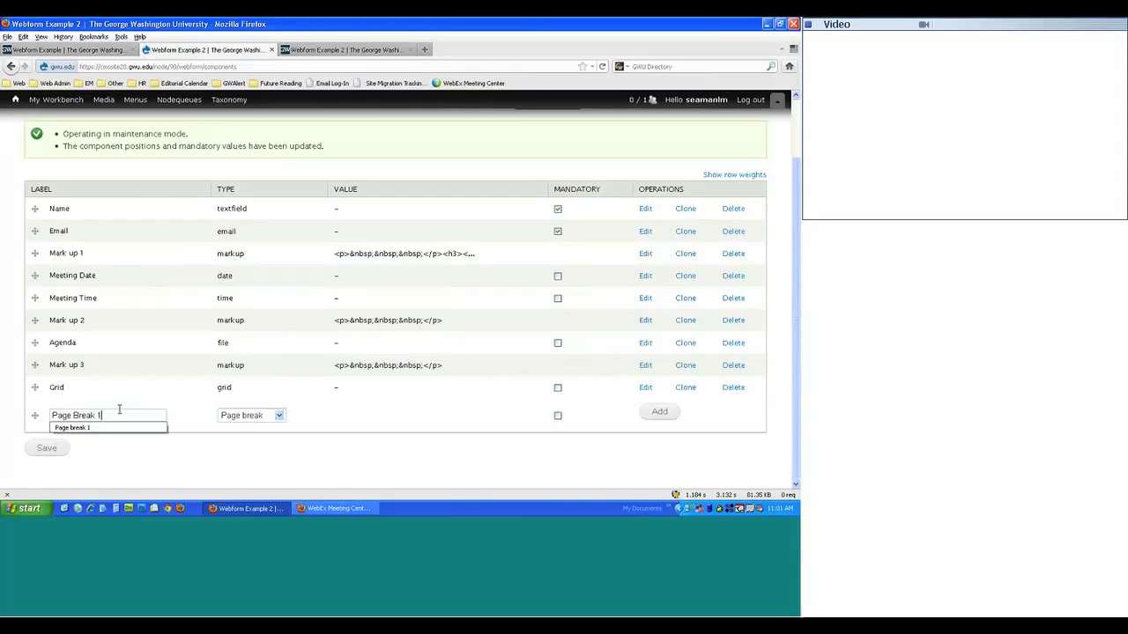
click(648, 408)
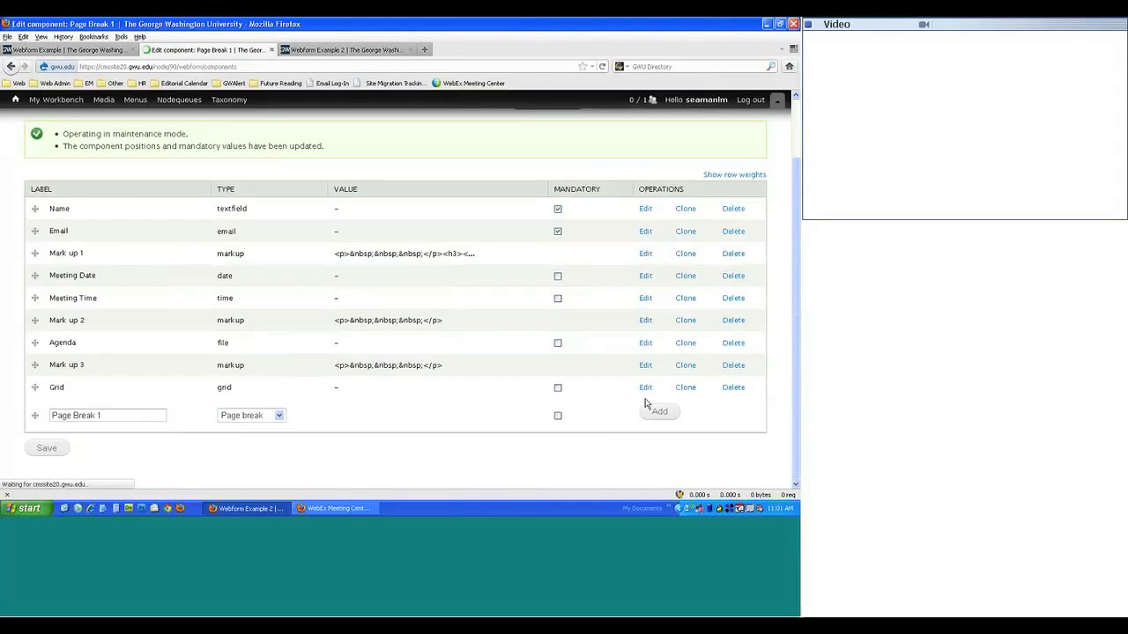
click(104, 357)
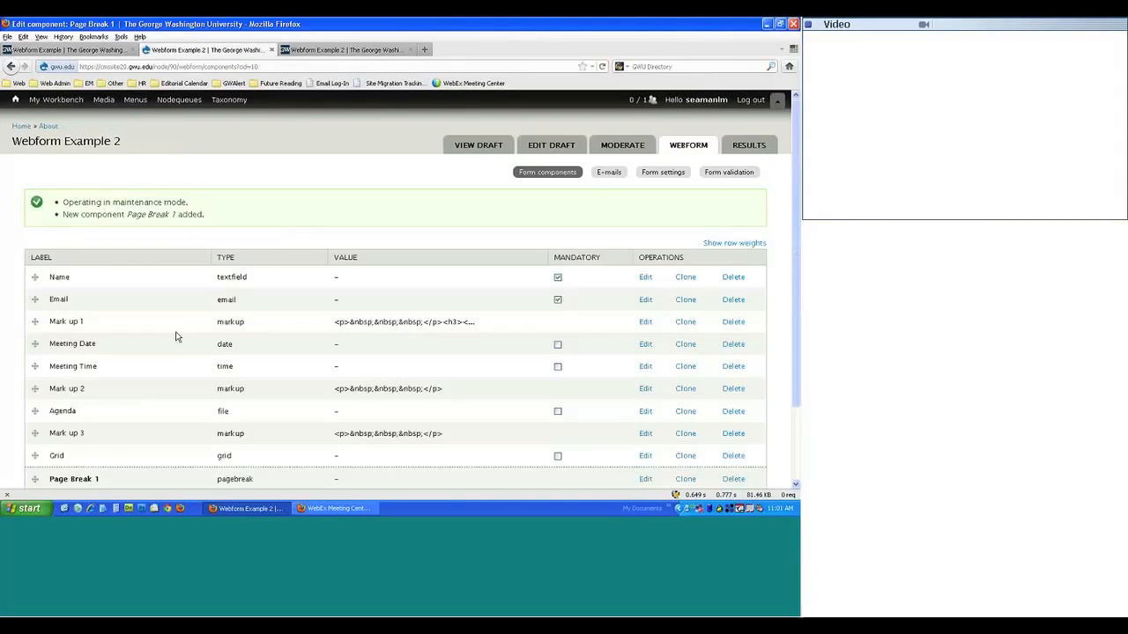
key(ctrl+Tab)
key(F5)
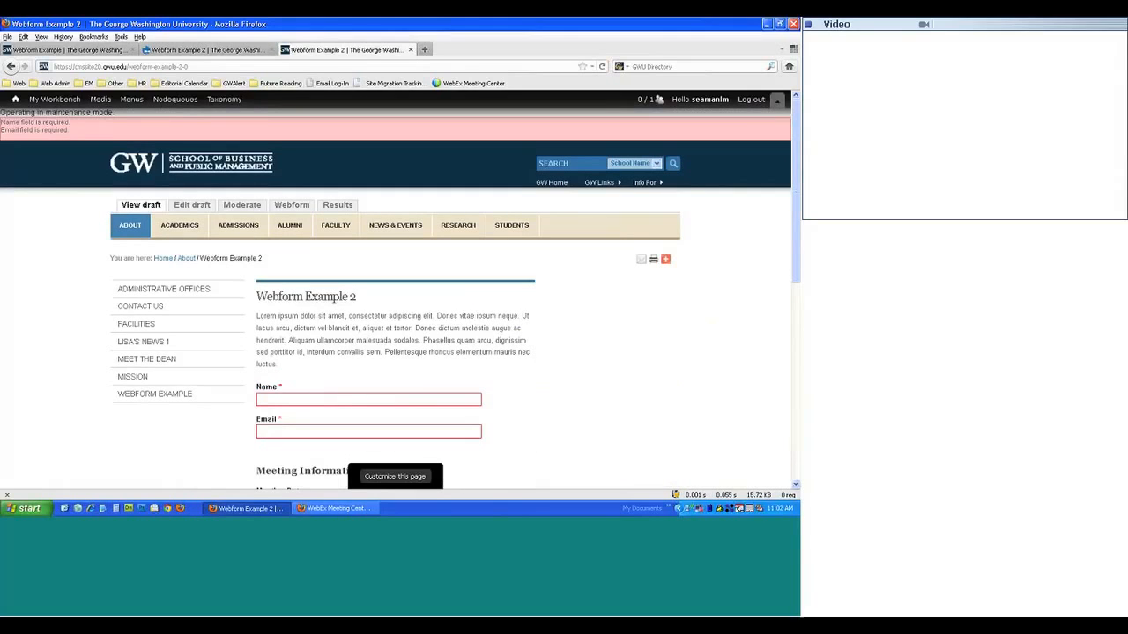
click(83, 50)
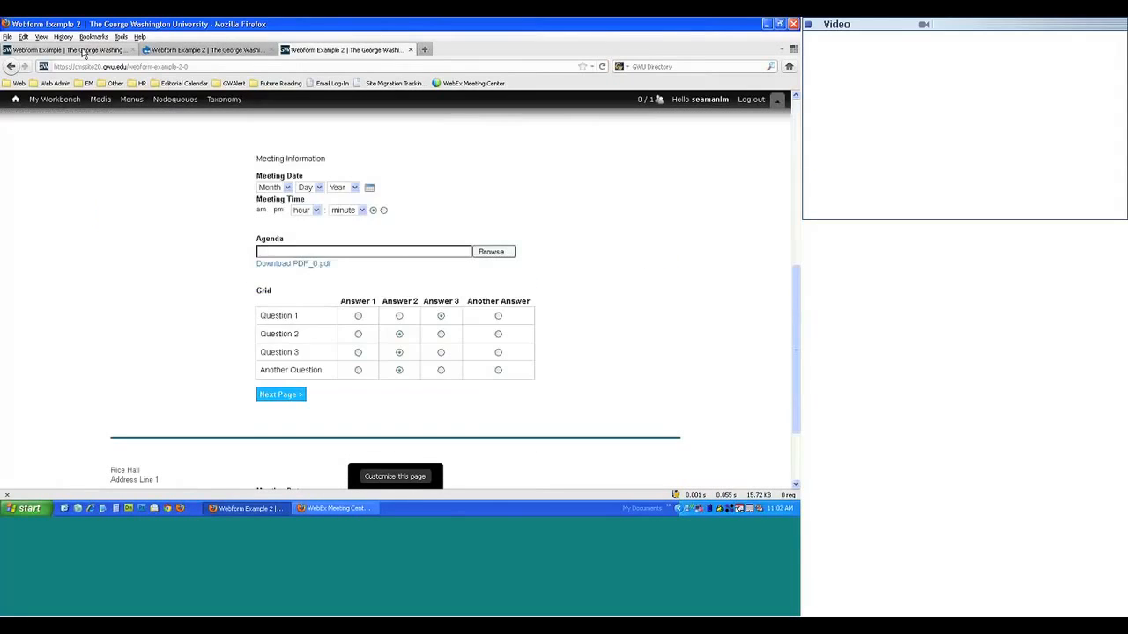
scroll(215, 229, down, 3)
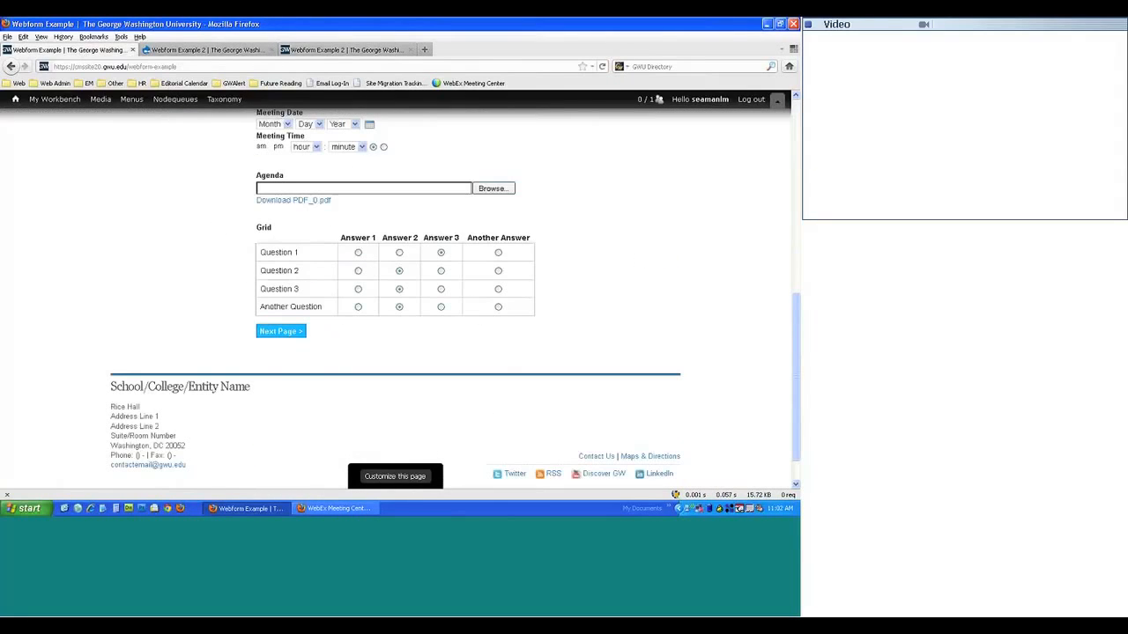
click(280, 332)
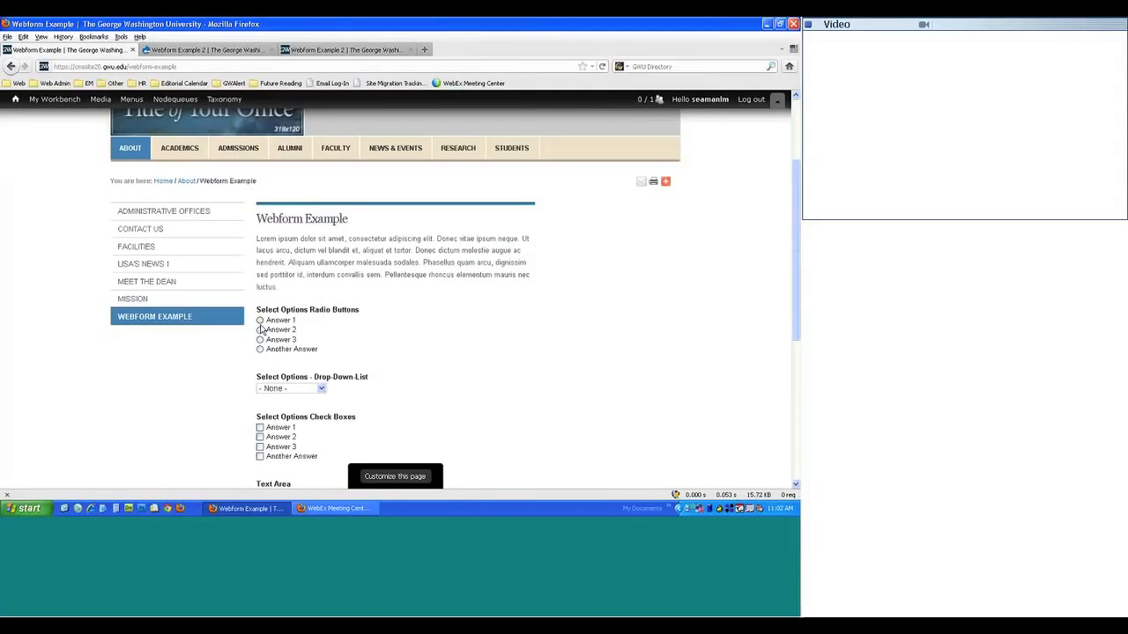
click(205, 51)
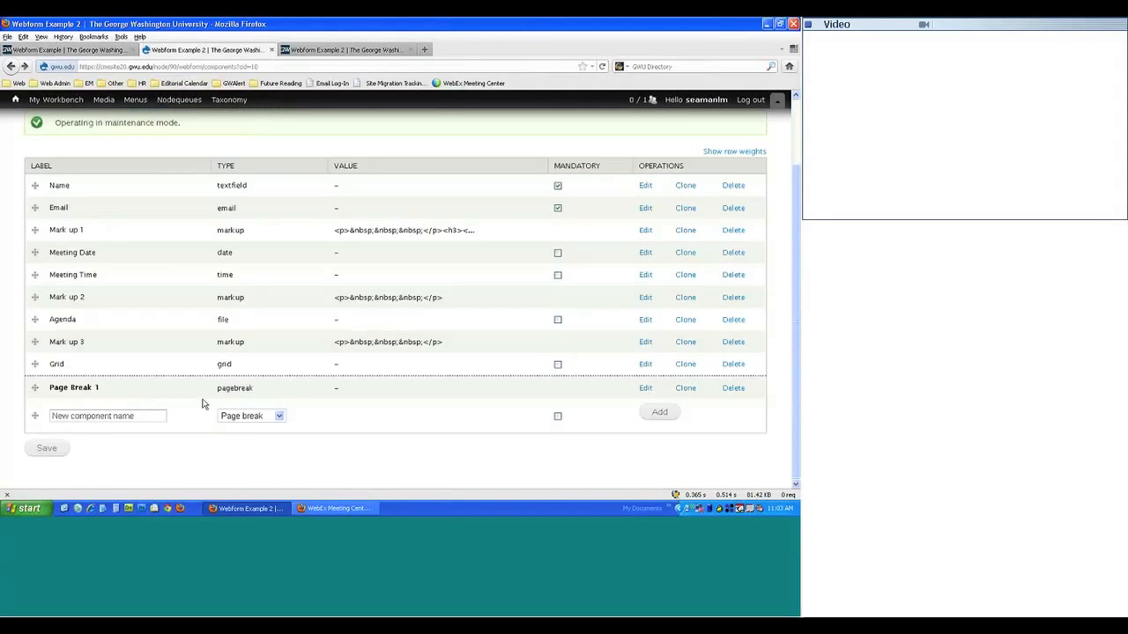
- Add a Select options component named 'Selection Options' and open its edit form
click(248, 416)
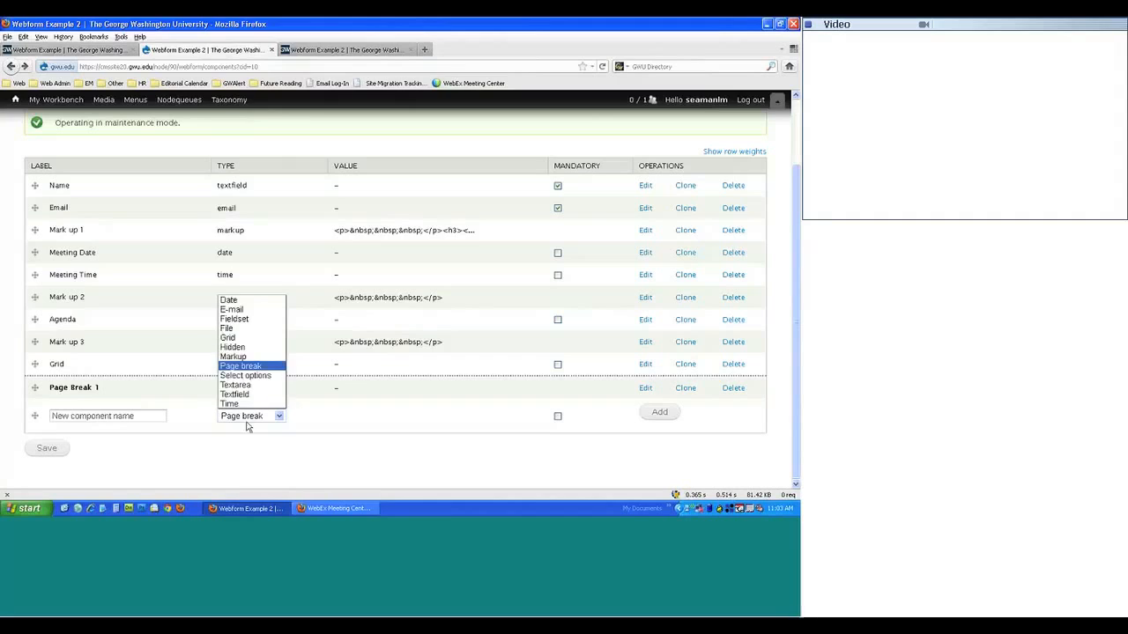
click(246, 375)
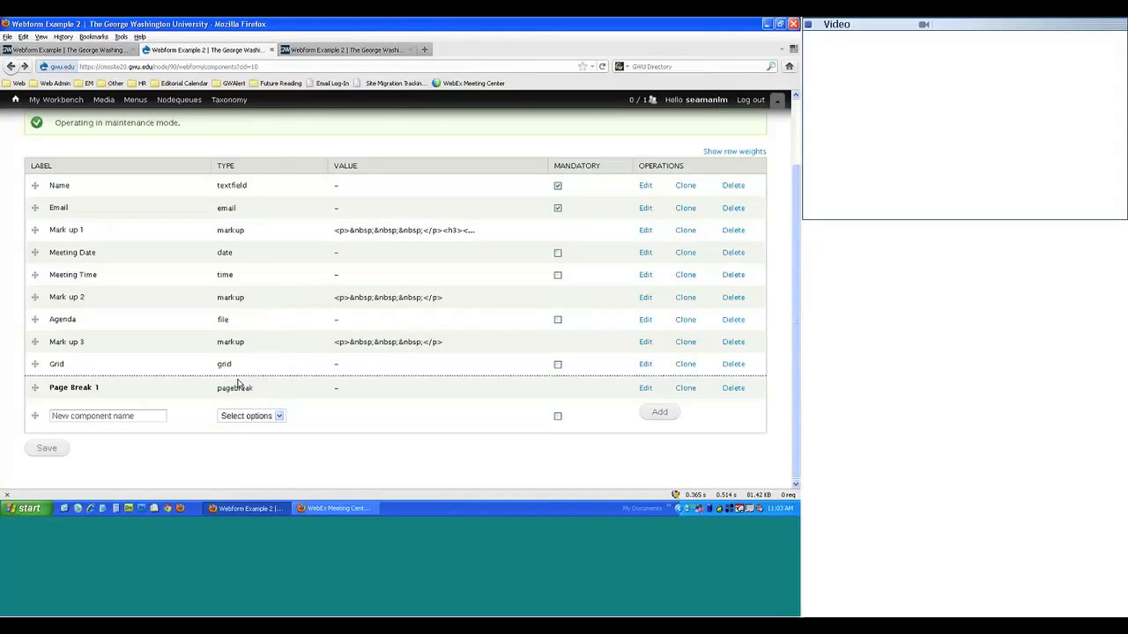
click(131, 415)
text(S)
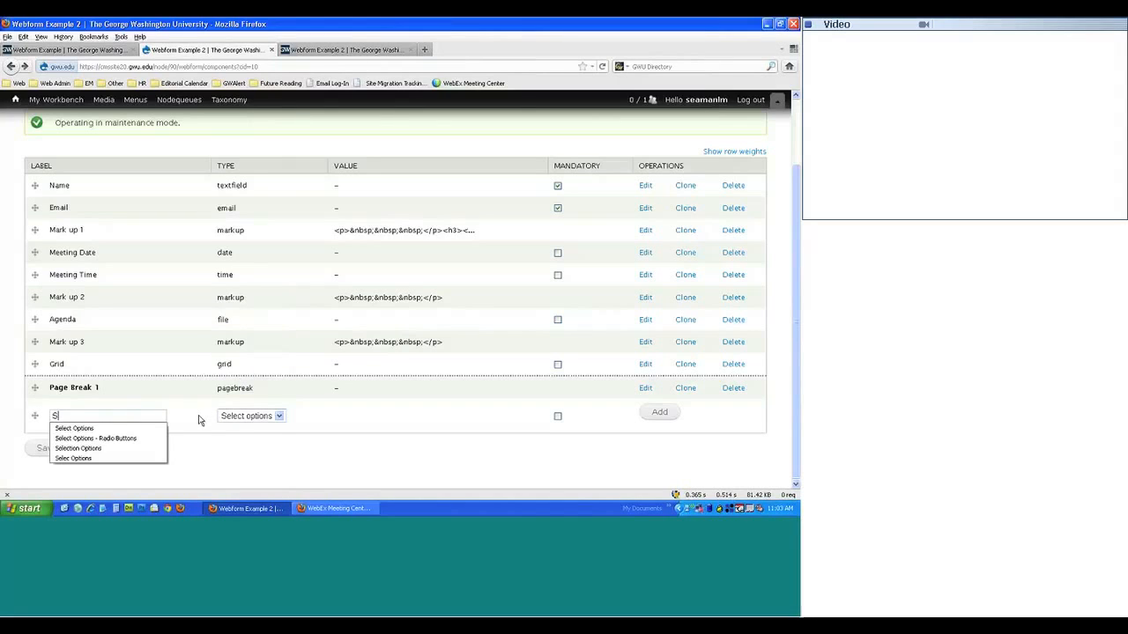
text(election Options)
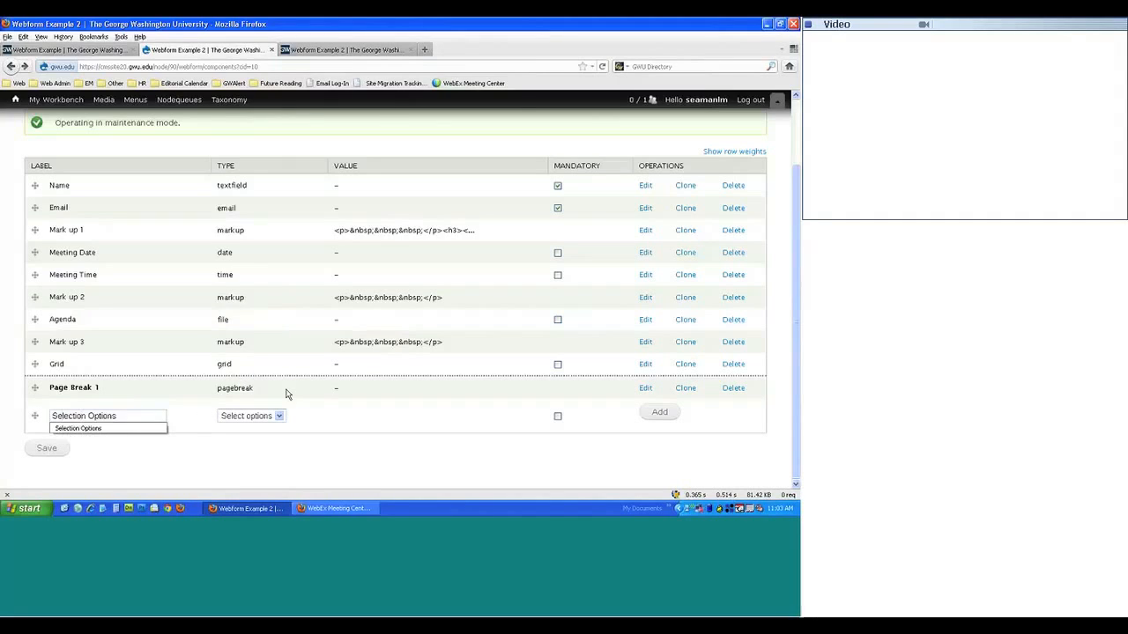
click(484, 437)
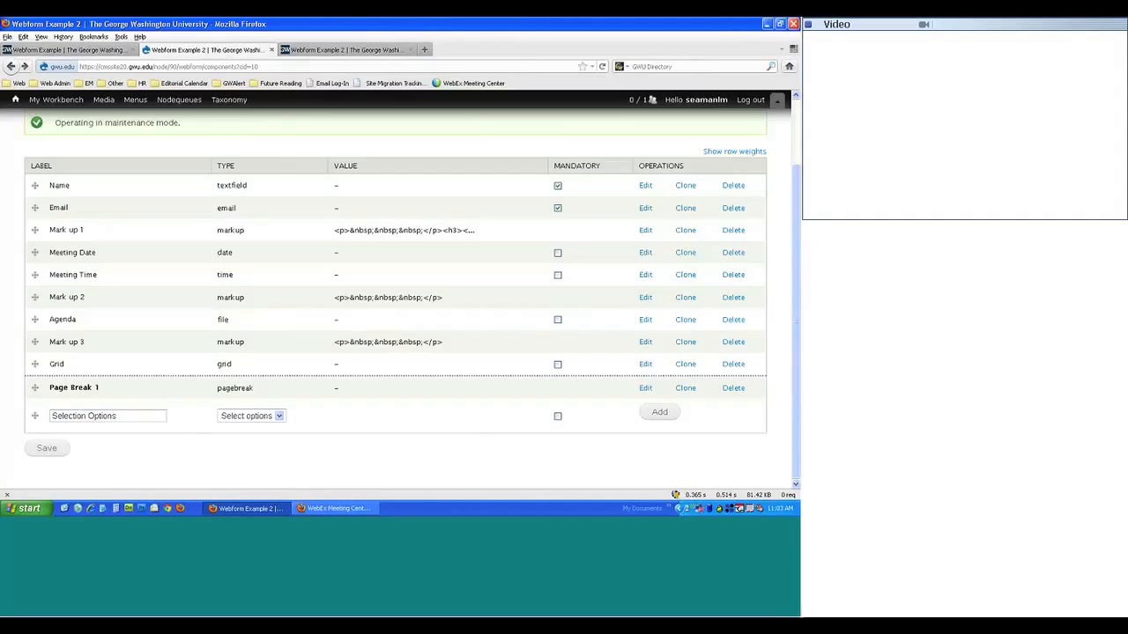
click(650, 412)
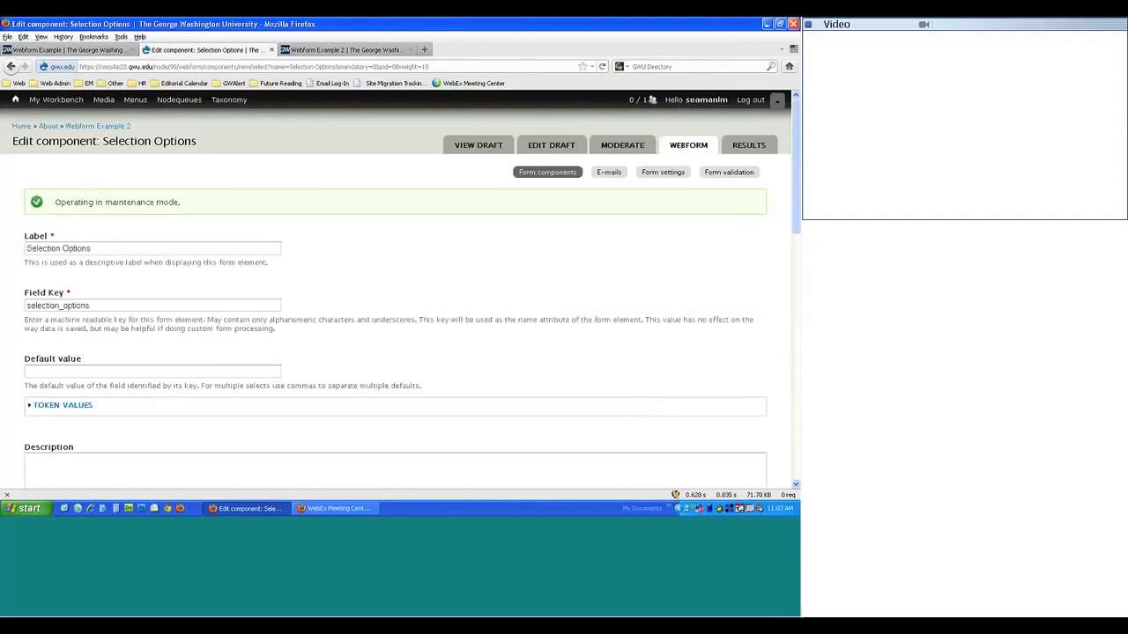
scroll(251, 348, down, 5)
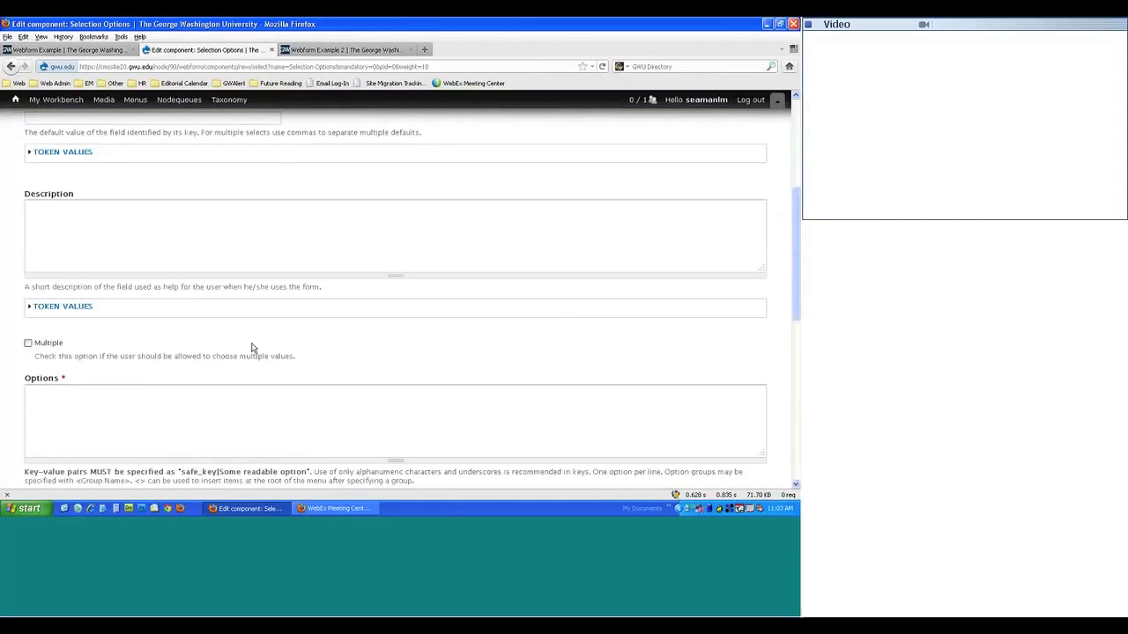
scroll(251, 348, down, 3)
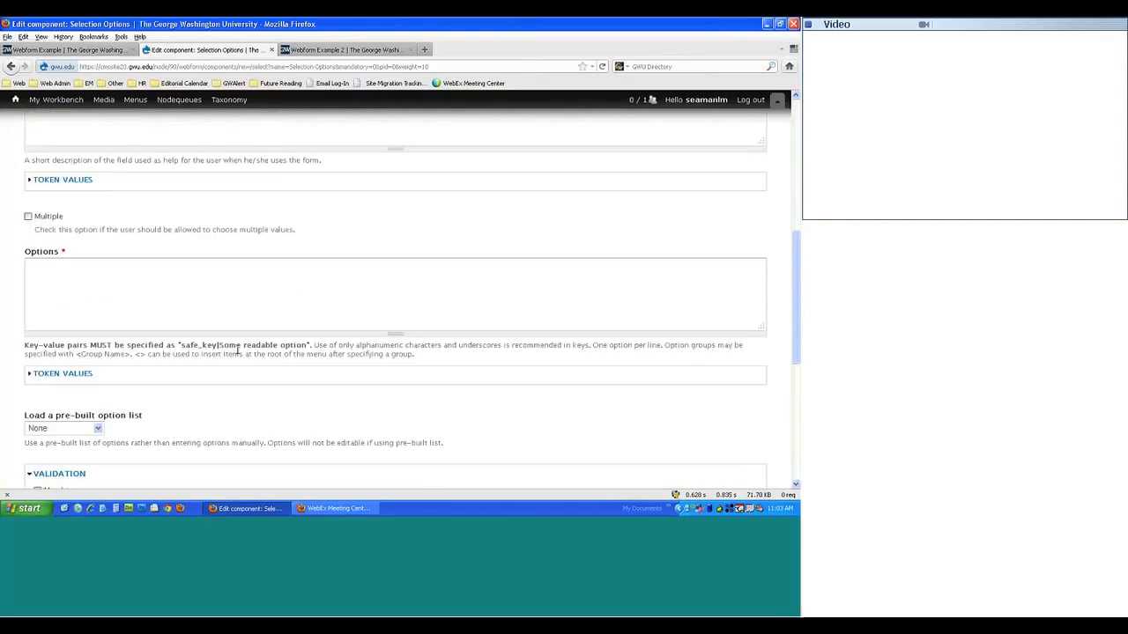
- Enter the options option1|Option 1, option2|Option 2 and another_option|Another Option, leaving Multiple unticked
click(47, 221)
click(36, 221)
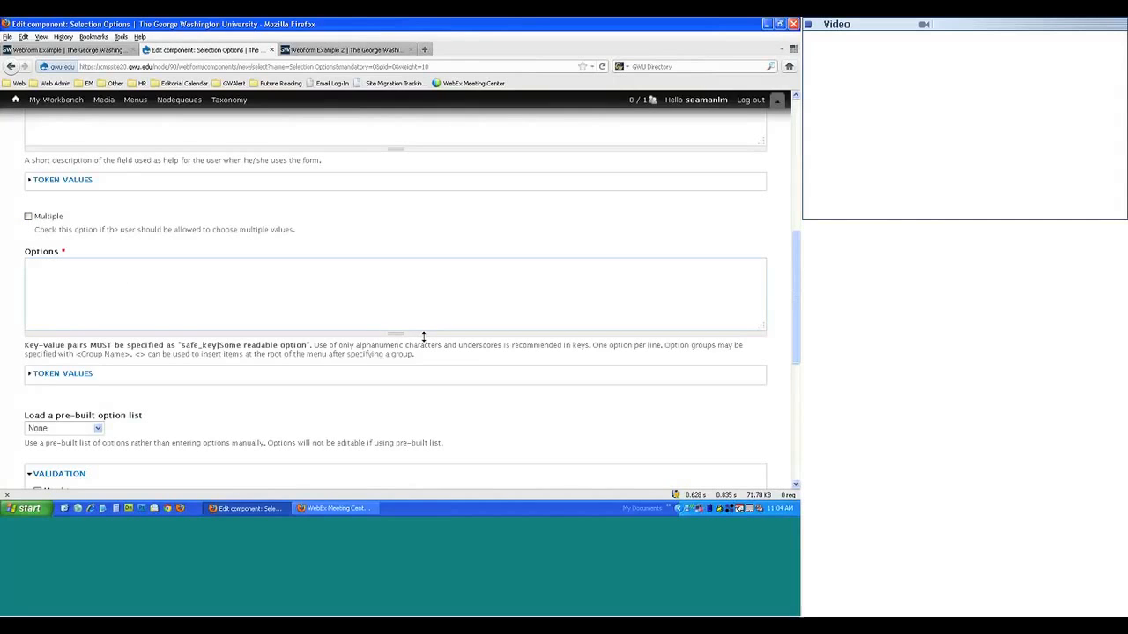
text(option1)
key(BackSpace)
text(|OPtion)
key(BackSpace)
key(BackSpace)
key(BackSpace)
key(BackSpace)
key(BackSpace)
key(BackSpace)
text(ption 1 option2|Option 2 )
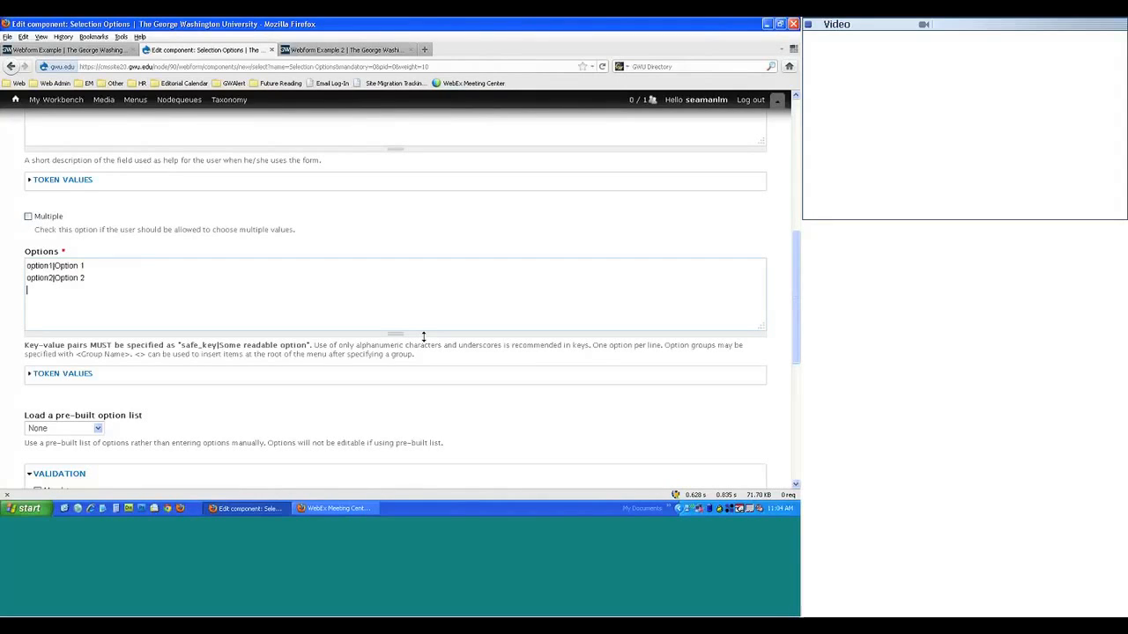
text(another_option| Another Option)
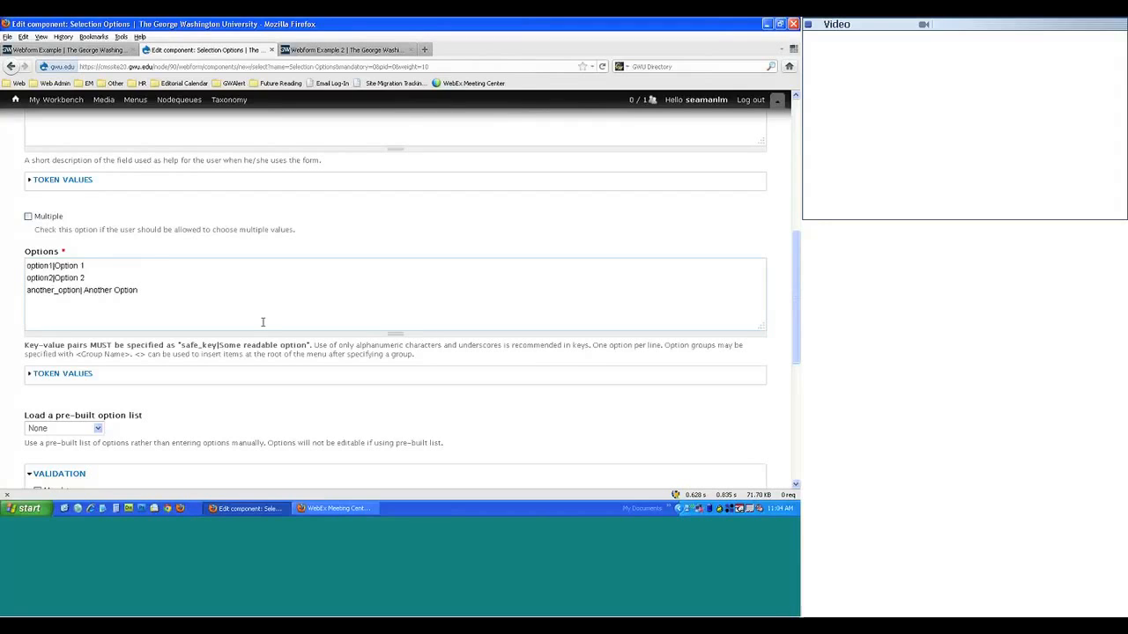
- Keep the pre-built option list at None and review the remaining settings
scroll(262, 323, down, 1)
scroll(243, 307, down, 1)
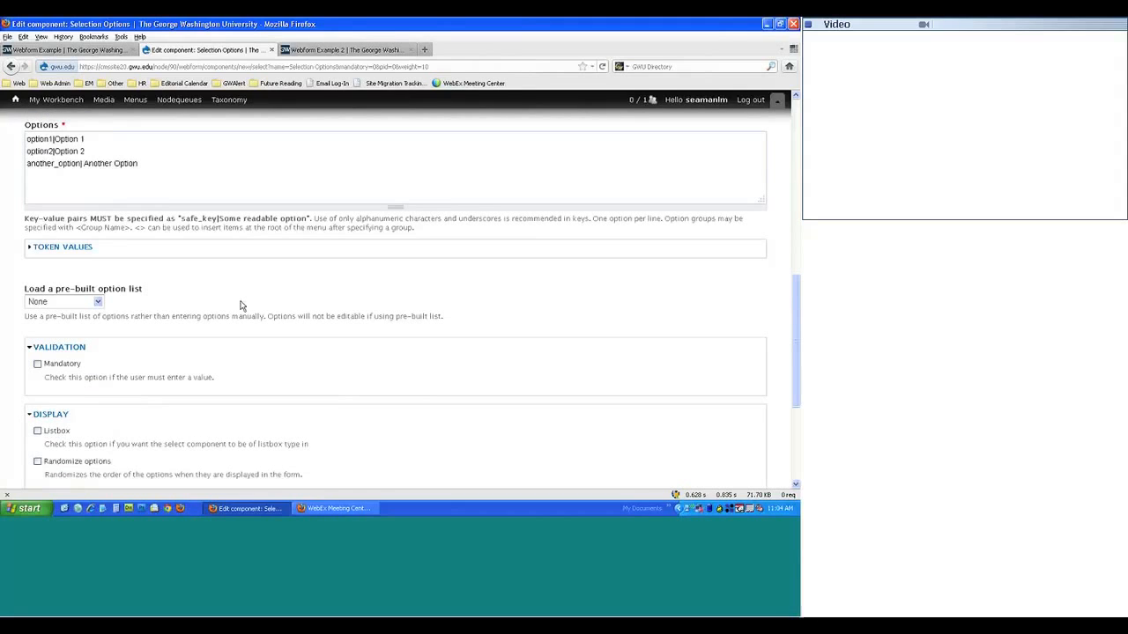
click(96, 303)
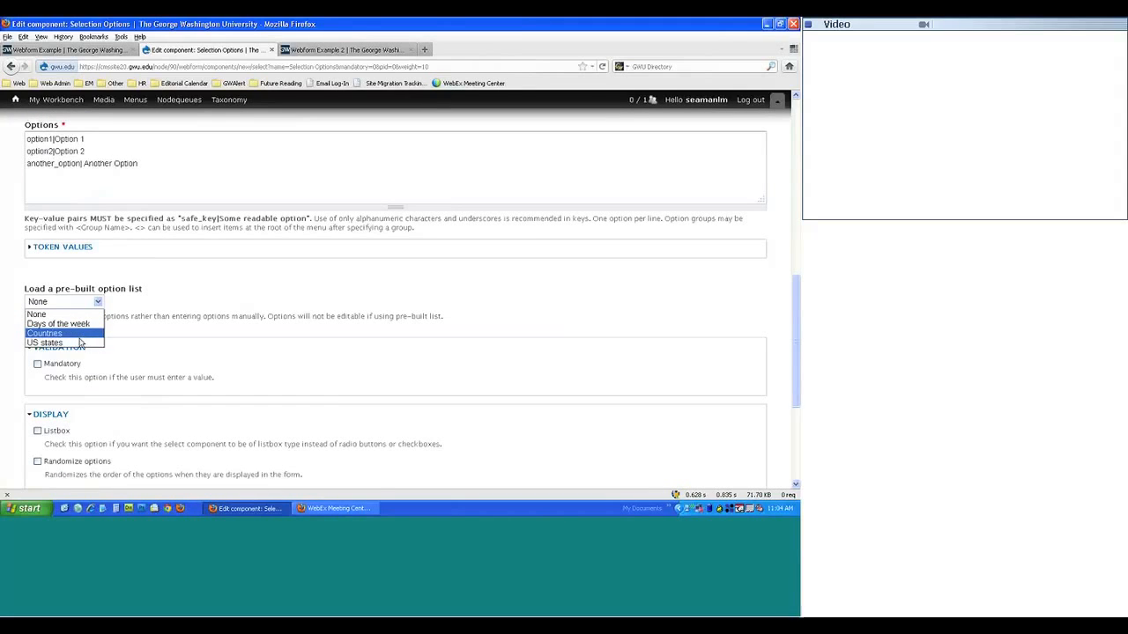
click(199, 316)
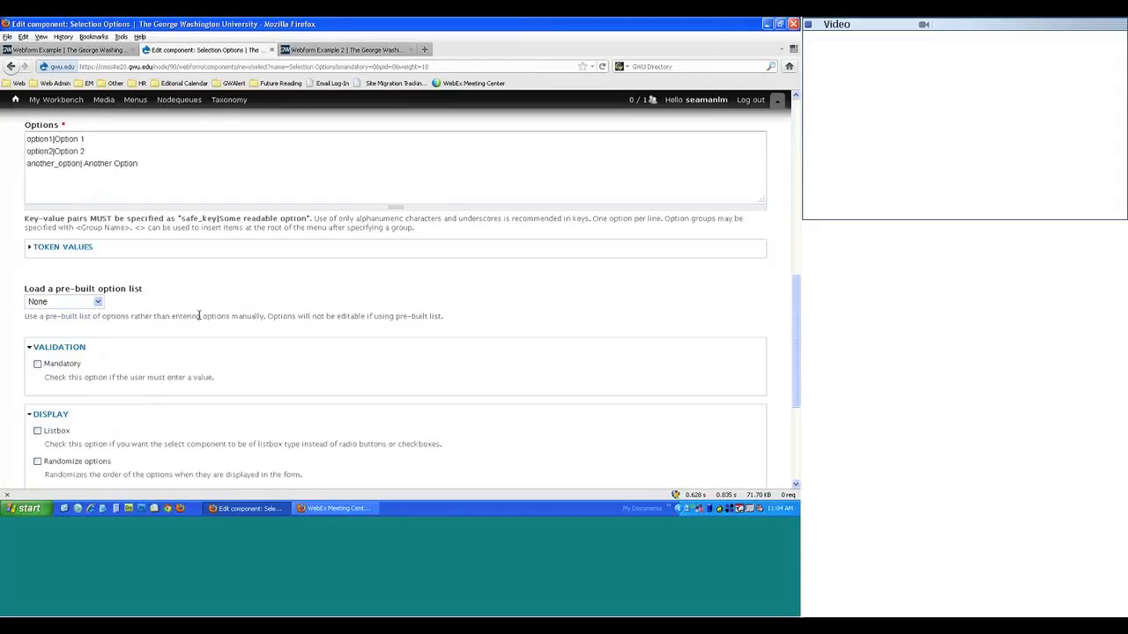
scroll(199, 316, down, 2)
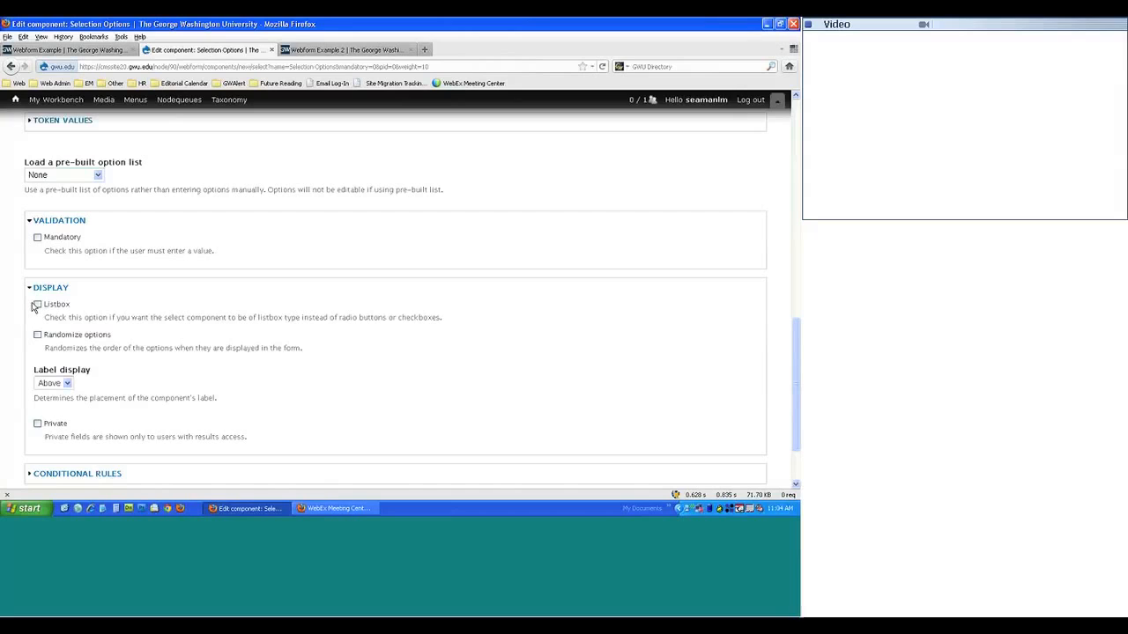
- Check the drop-down on the Webform Example page, then save the Selection Options component
click(74, 50)
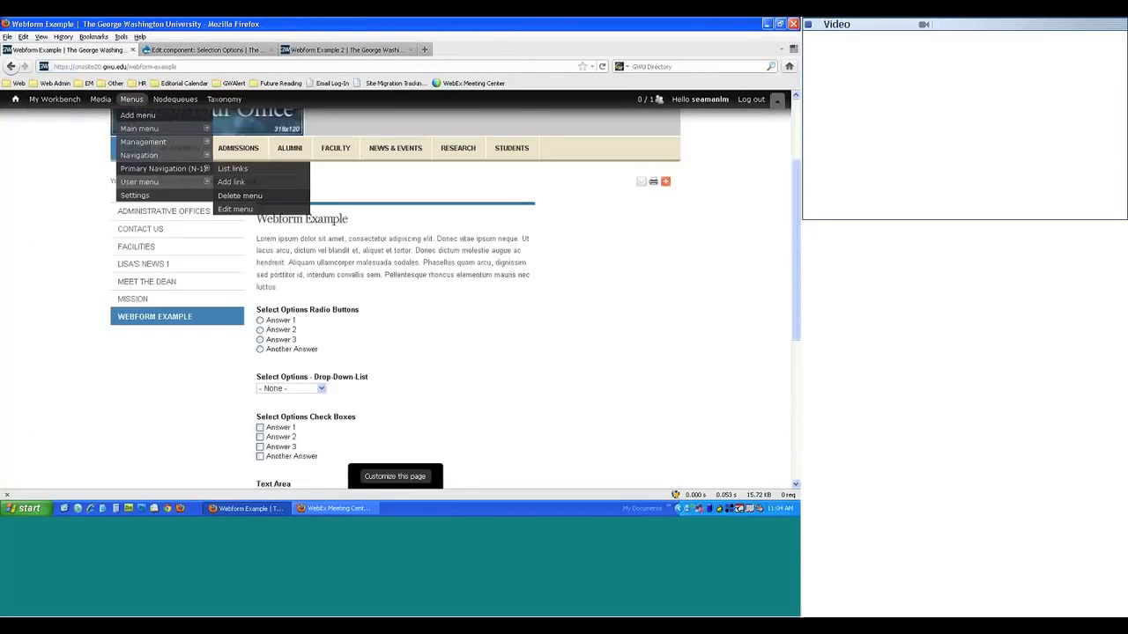
click(321, 390)
click(321, 391)
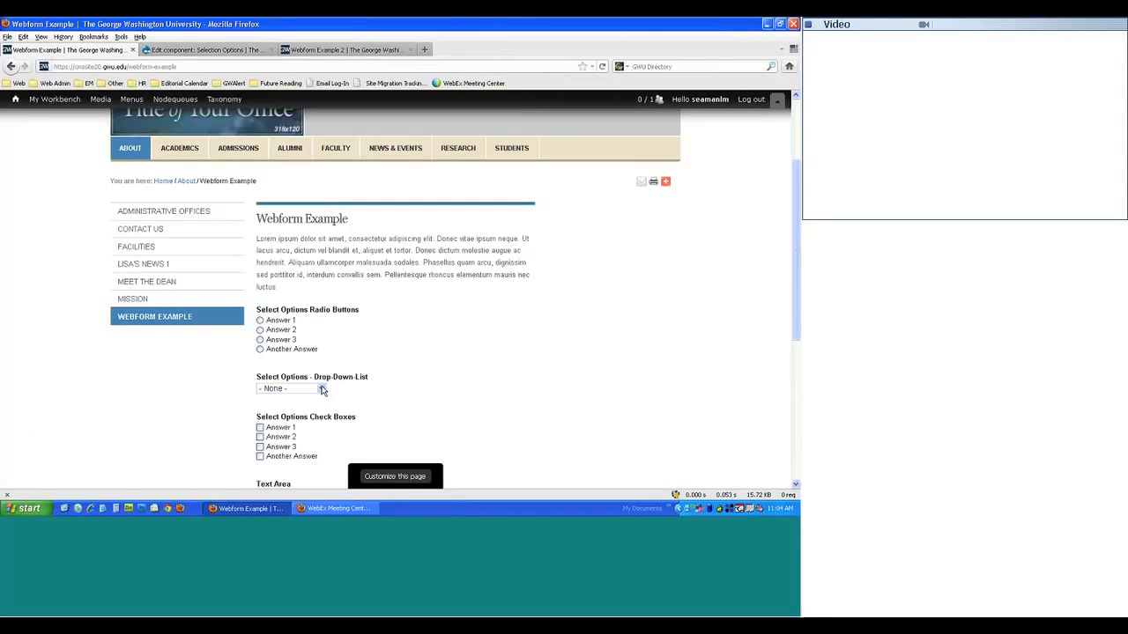
click(243, 50)
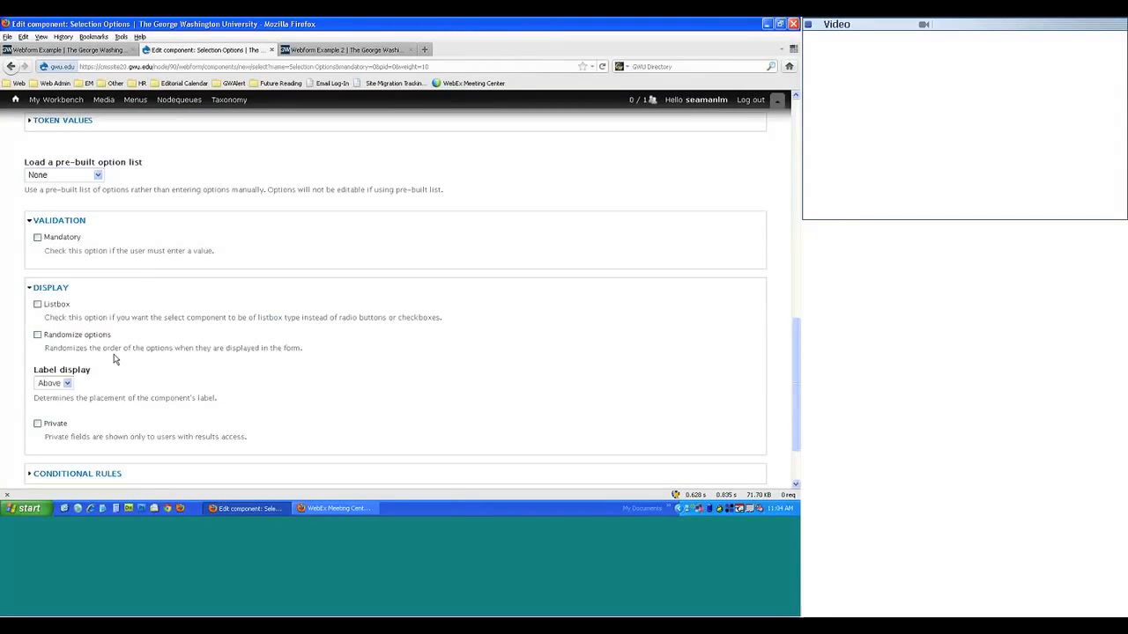
scroll(114, 359, down, 3)
click(73, 449)
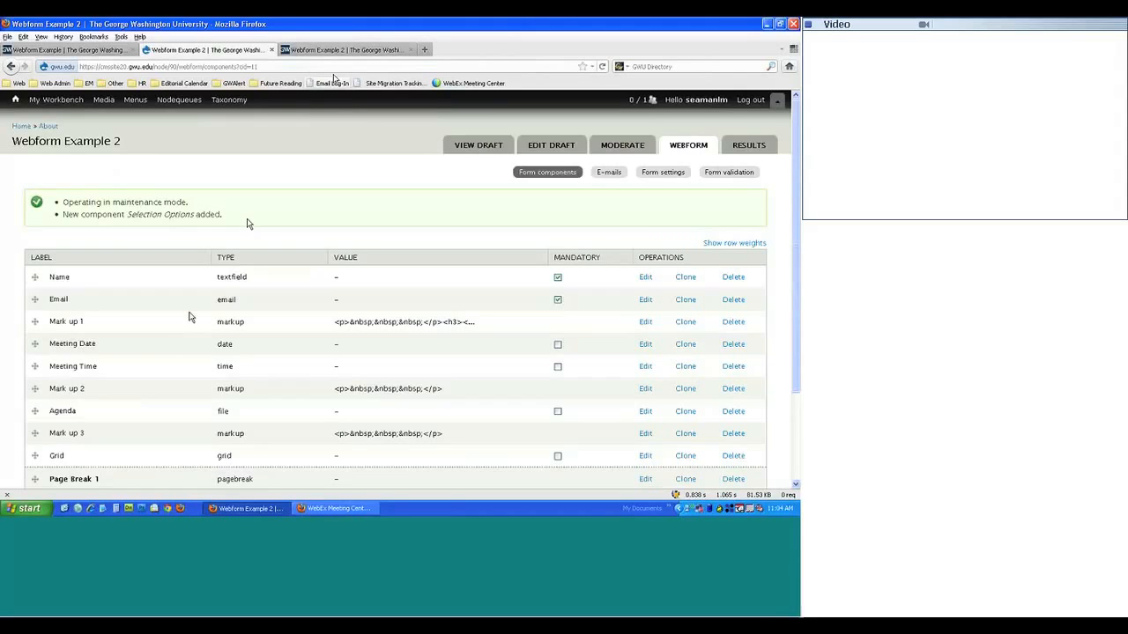
- Test the live form with a name and e-mail, go to page two, then return to components
click(326, 50)
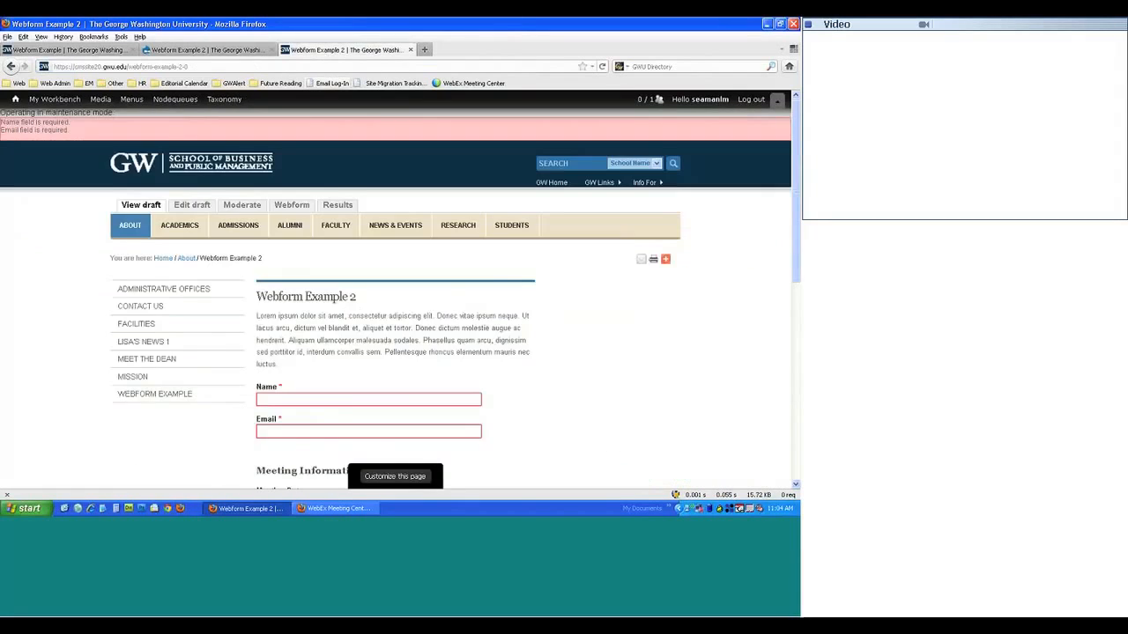
click(319, 398)
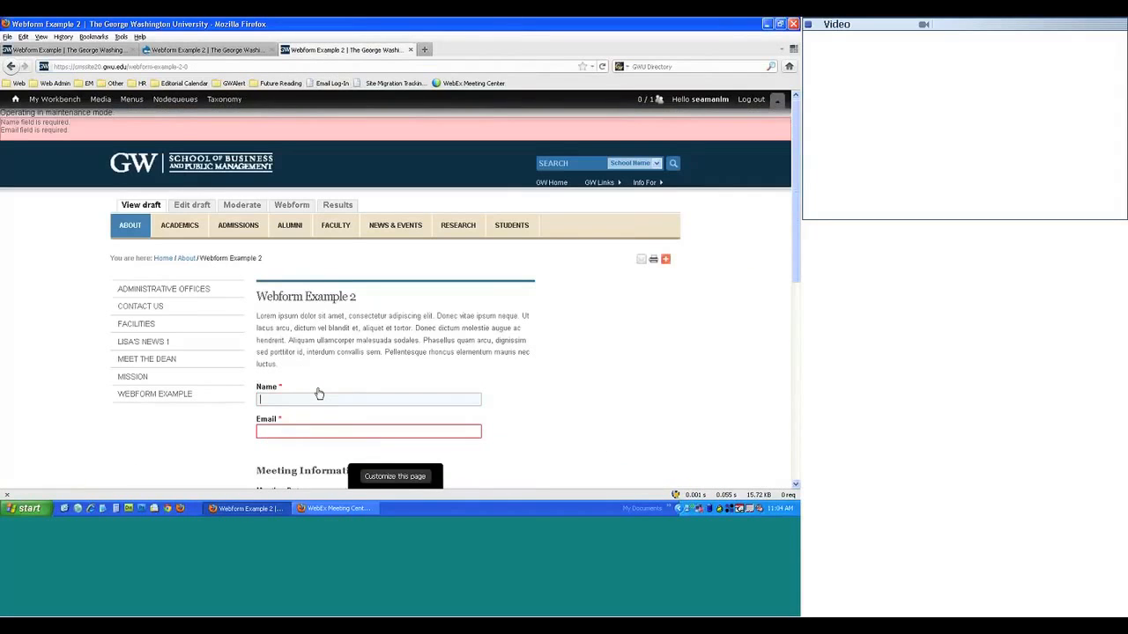
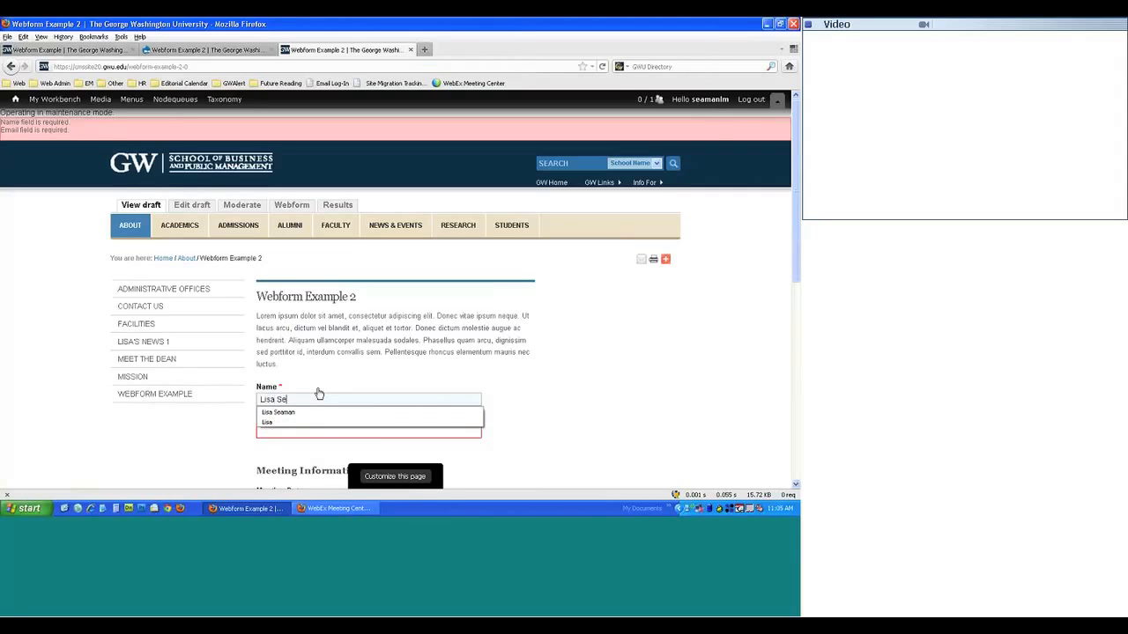
key(Tab)
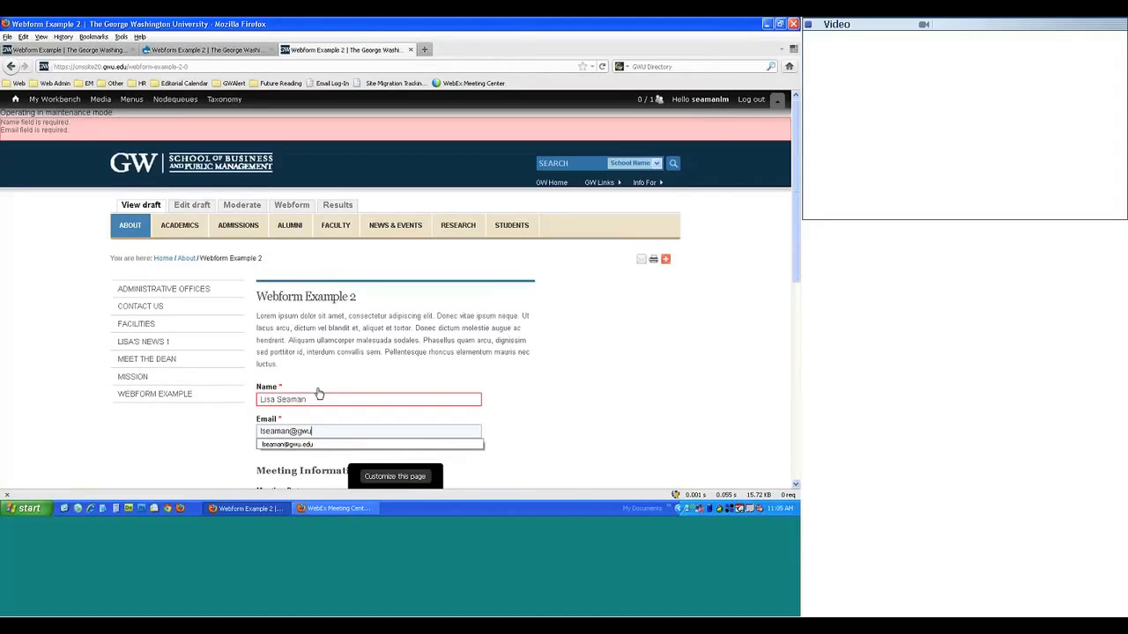
scroll(330, 393, down, 1)
scroll(335, 399, down, 5)
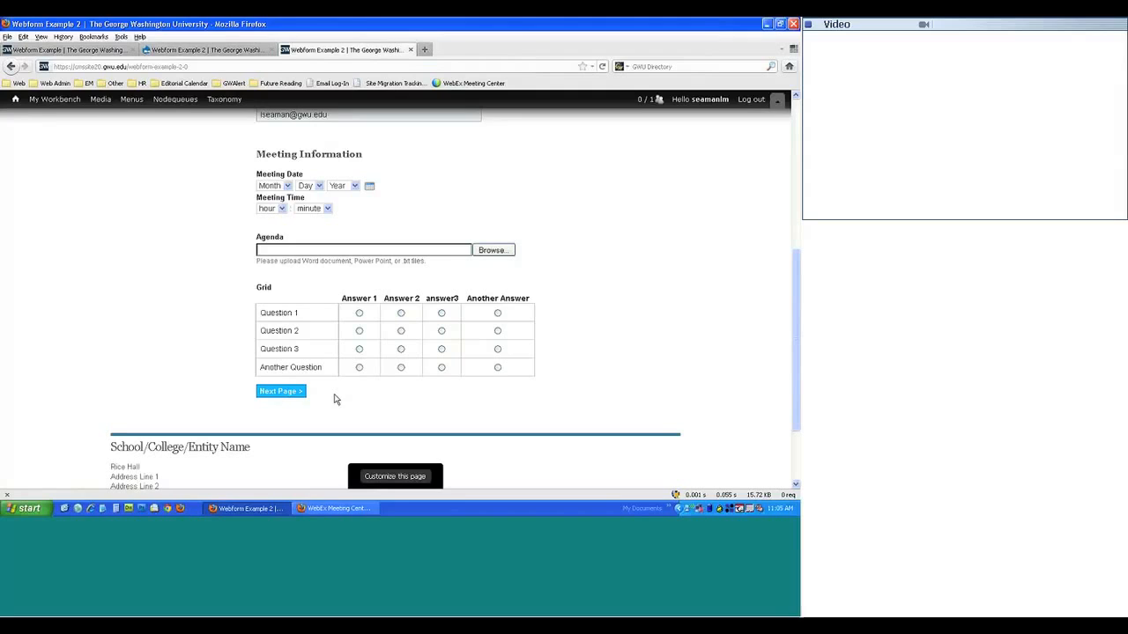
click(298, 328)
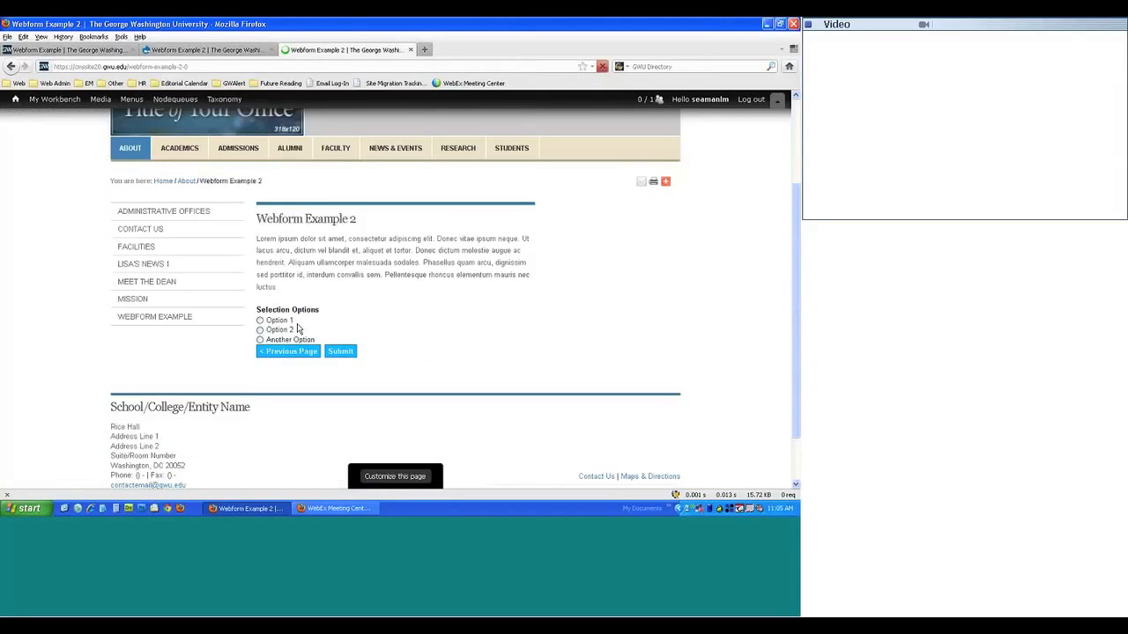
click(190, 50)
scroll(201, 312, down, 3)
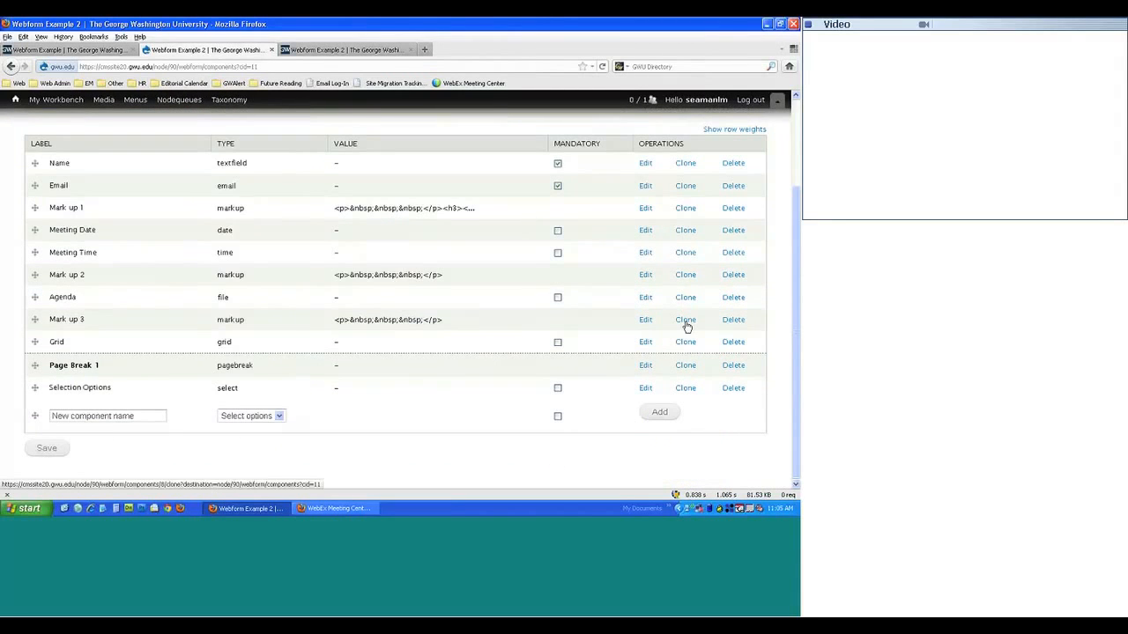
- Clone Mark up 3 as 'Mark up 4' with key mark_up_4 and save it
click(686, 326)
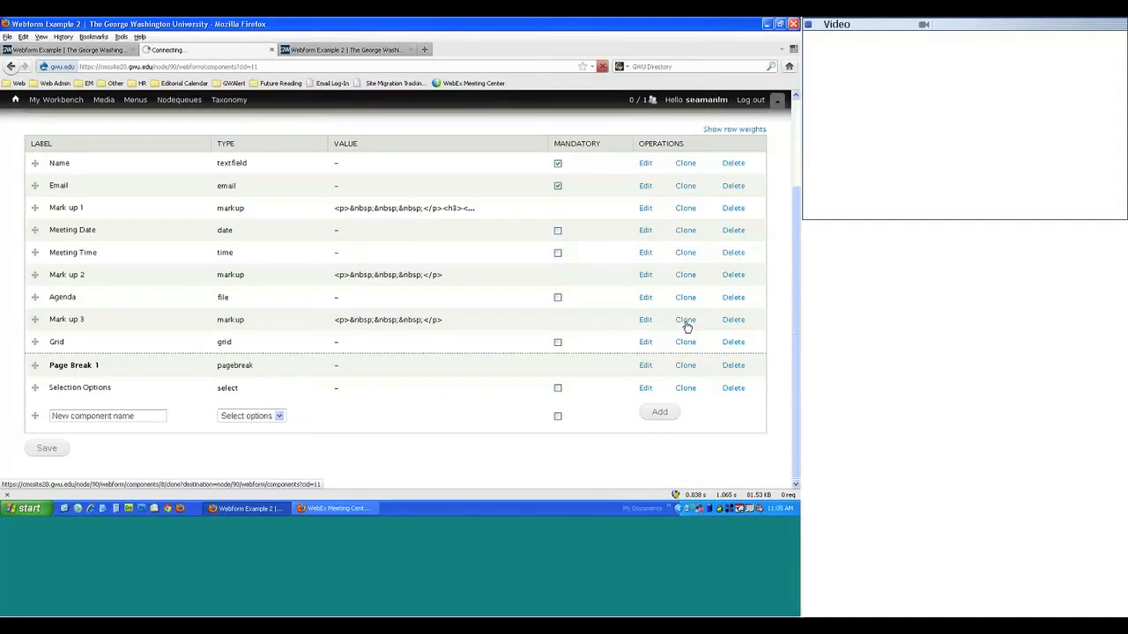
click(65, 248)
key(BackSpace)
key(Down)
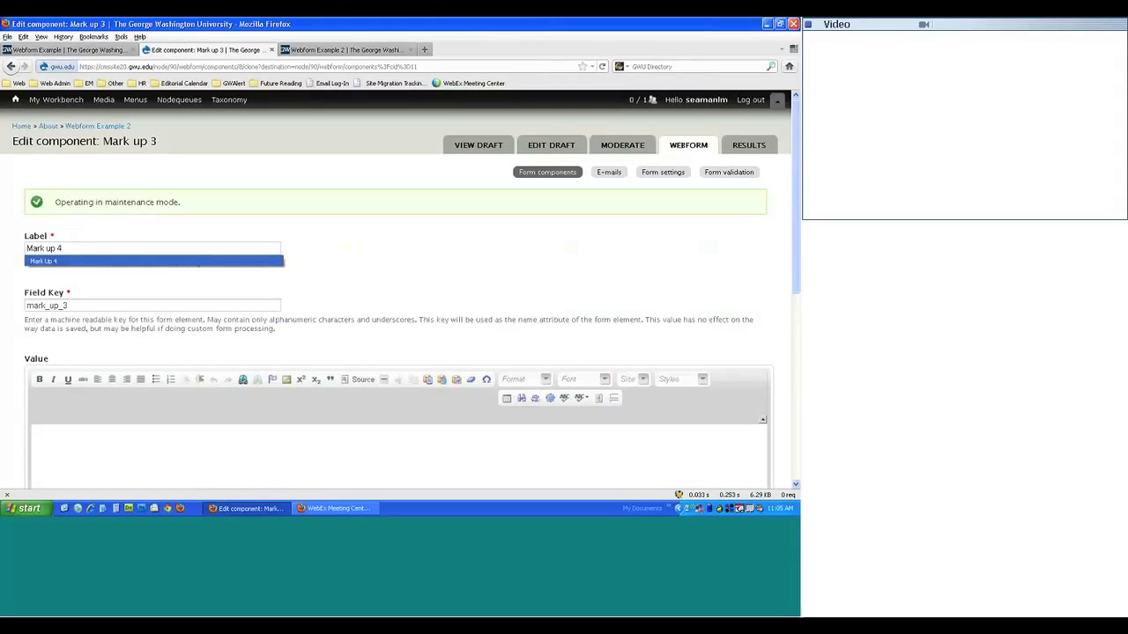
key(Return)
mouse_move(85, 318)
mouse_down()
mouse_move(63, 305)
mouse_move(72, 306)
mouse_up()
text(4)
scroll(290, 355, down, 5)
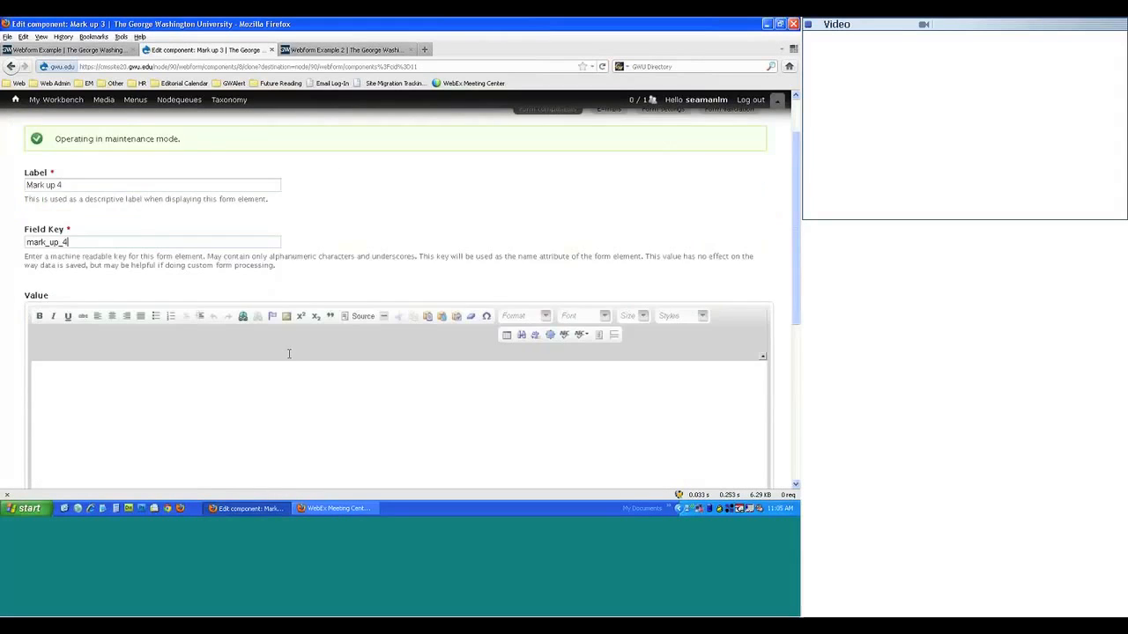
click(90, 451)
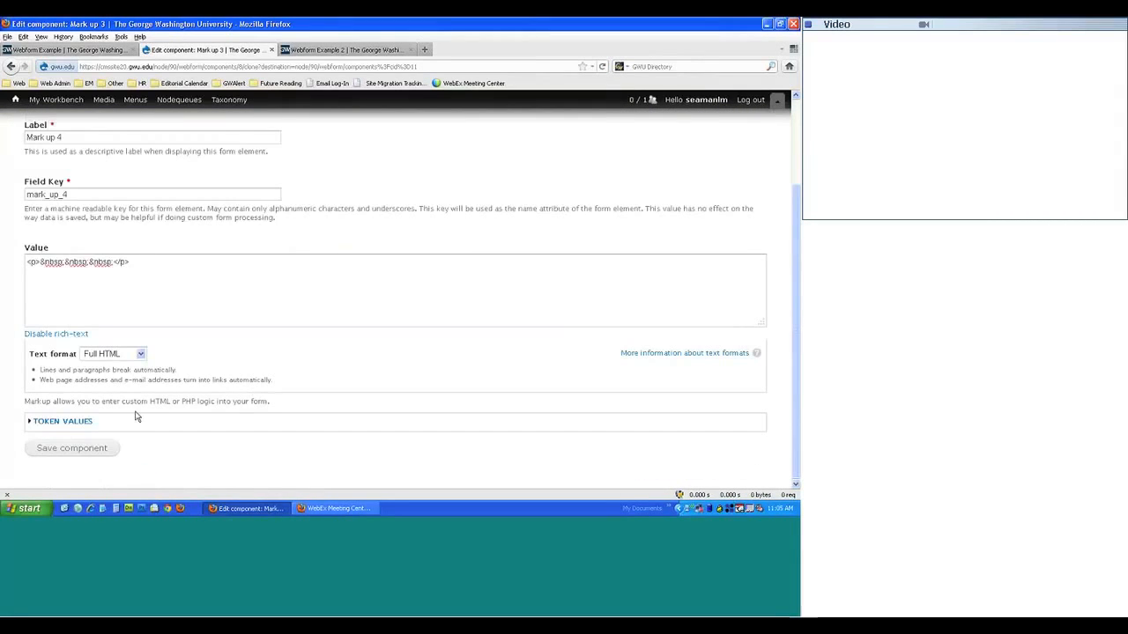
- Move Mark up 4 below Selection Options and save the component order
scroll(118, 378, down, 2)
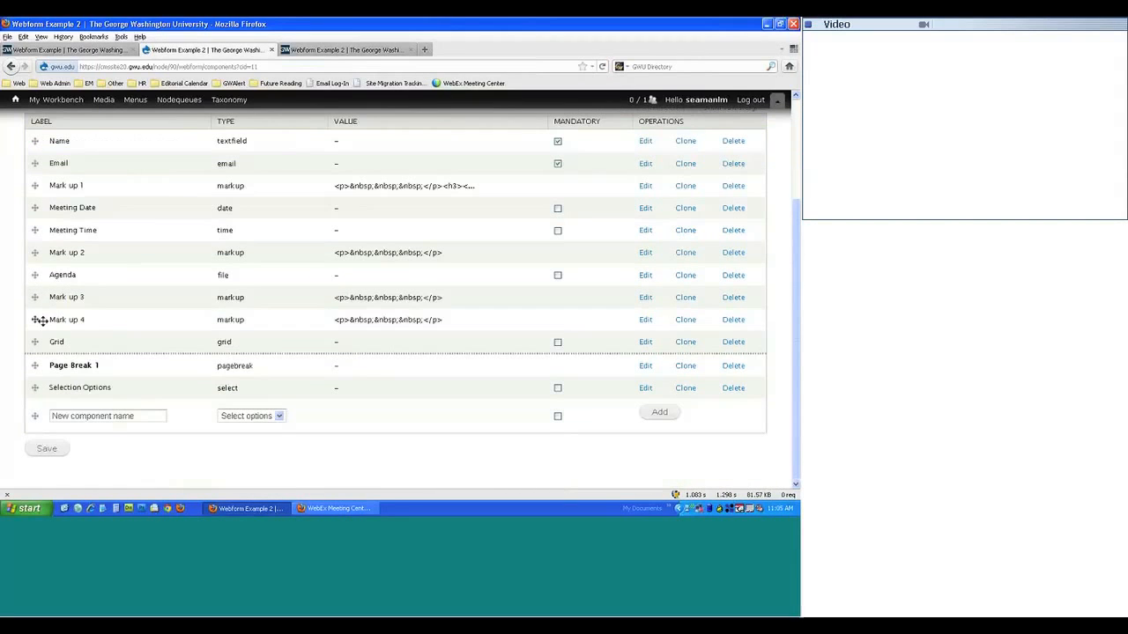
drag(36, 321, 32, 469)
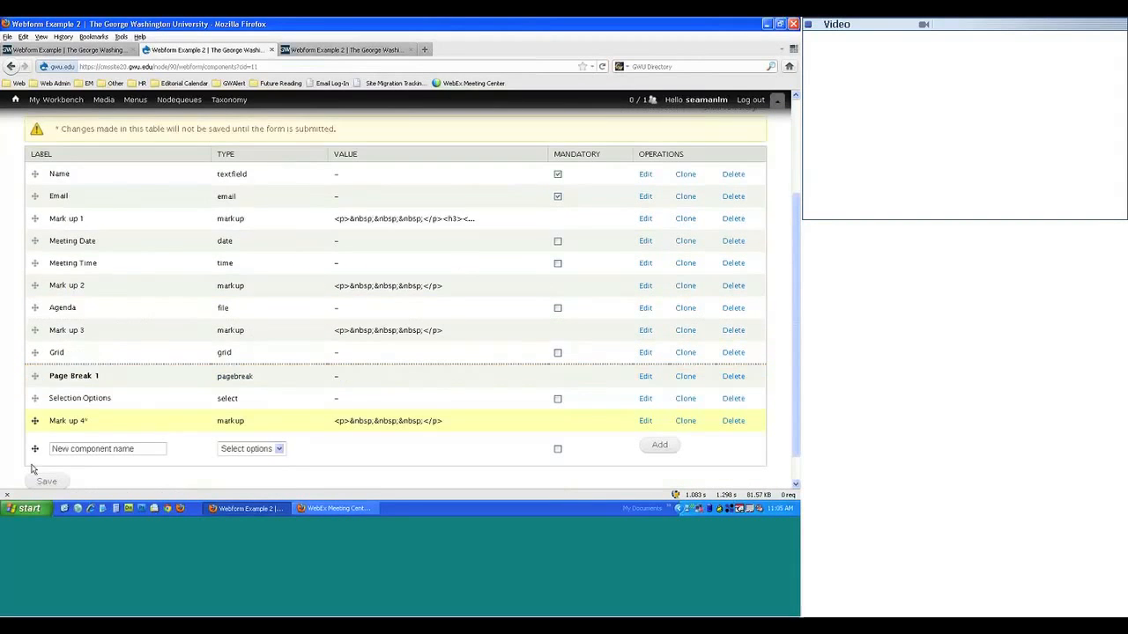
click(47, 481)
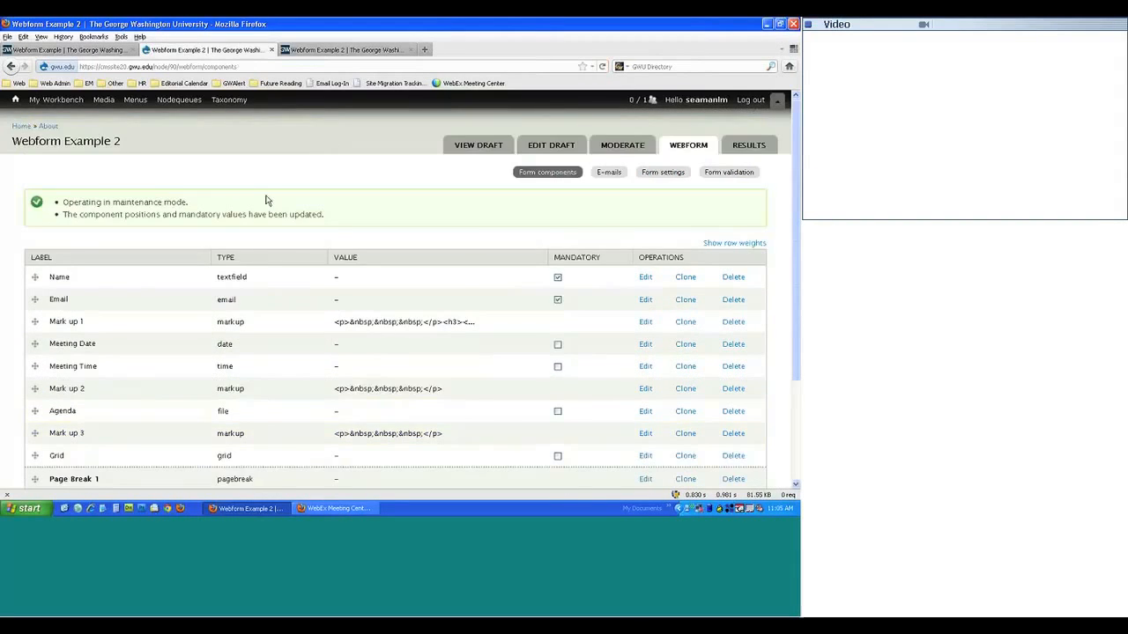
scroll(262, 203, down, 3)
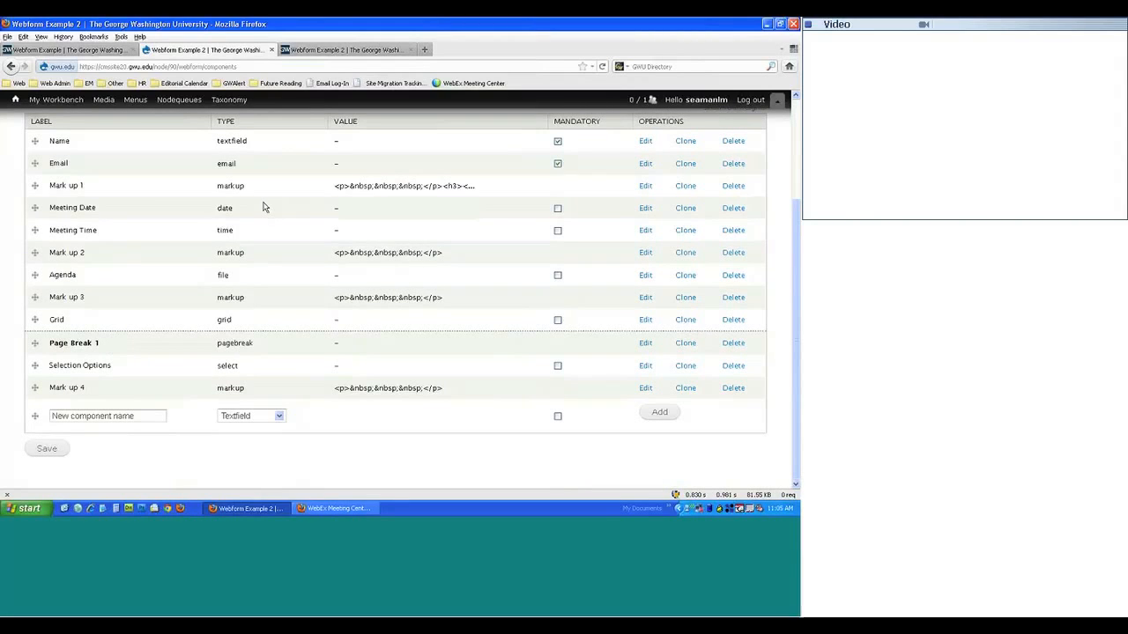
click(82, 52)
click(204, 50)
- Clone Selection Options as 'Selection Options Listbox' with the Listbox display option ticked
click(681, 368)
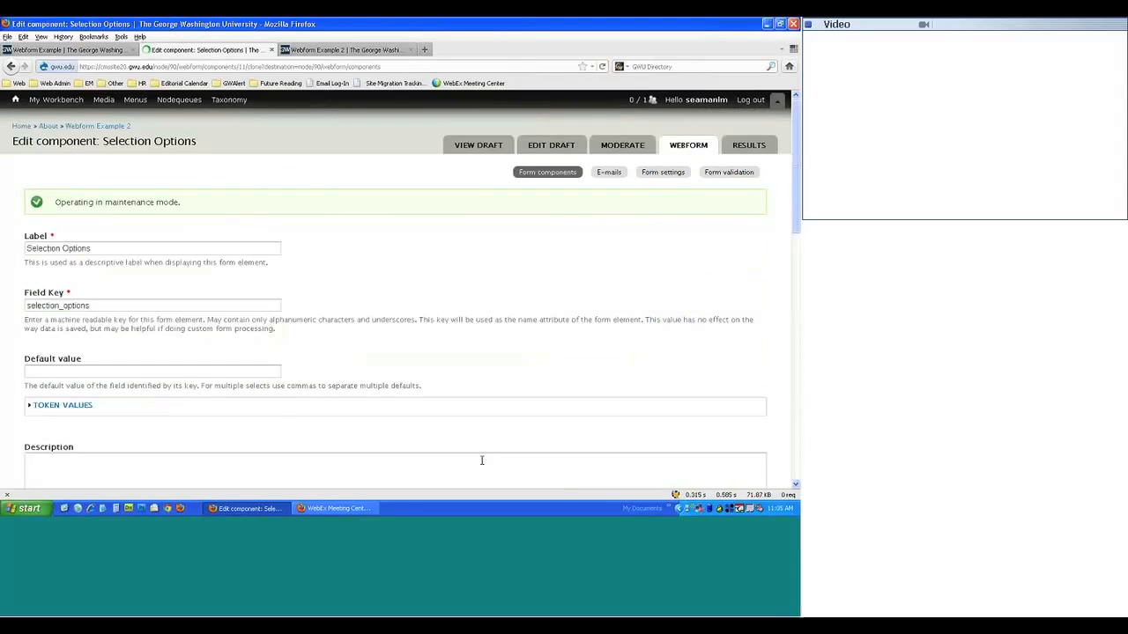
click(105, 248)
text(D)
text(ist)
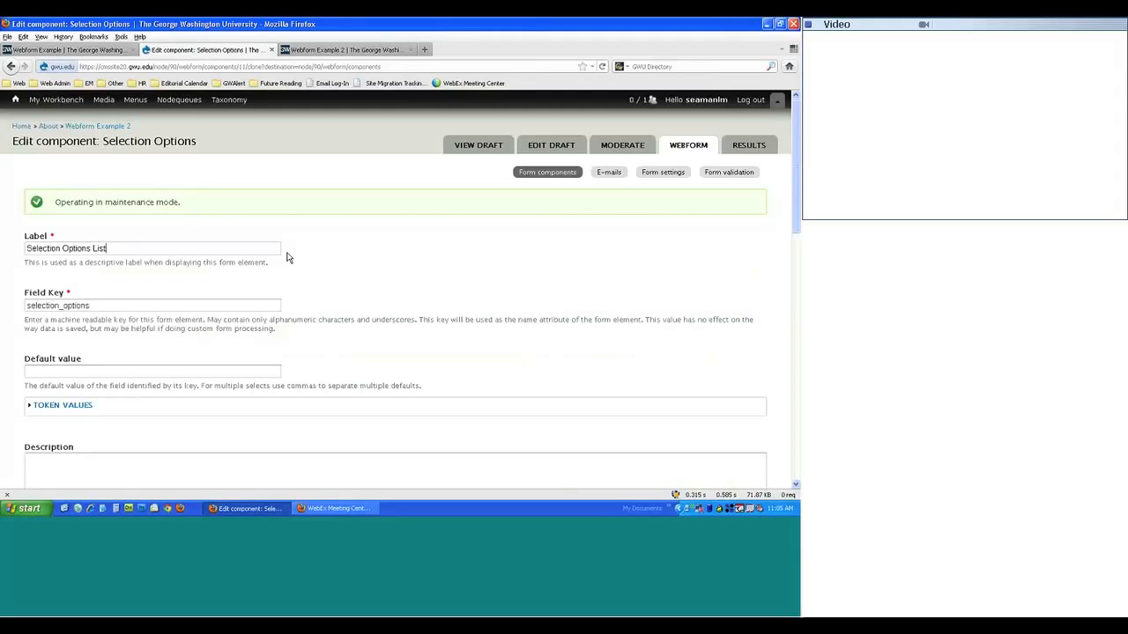
text(box)
scroll(213, 289, down, 6)
scroll(211, 284, down, 5)
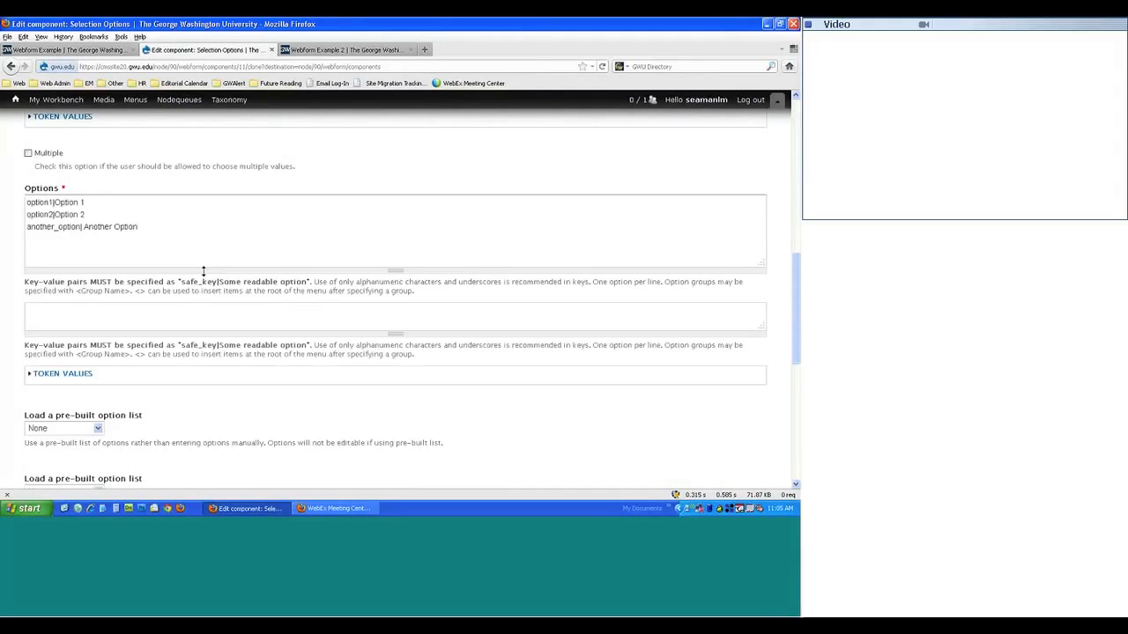
scroll(50, 382, down, 1)
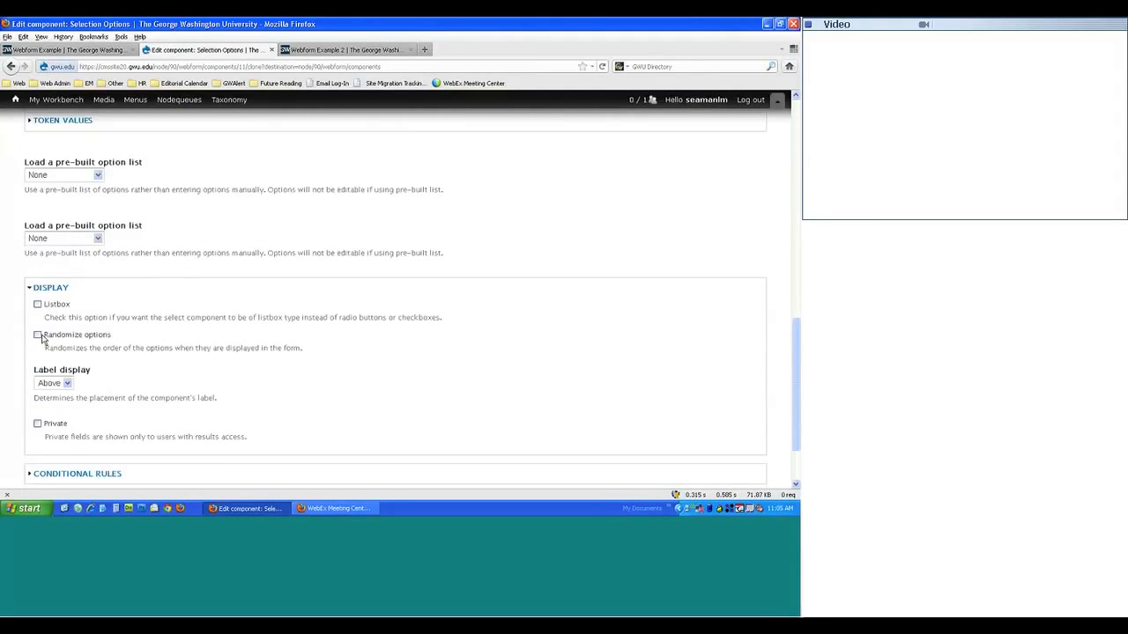
click(37, 303)
scroll(176, 367, down, 2)
click(103, 447)
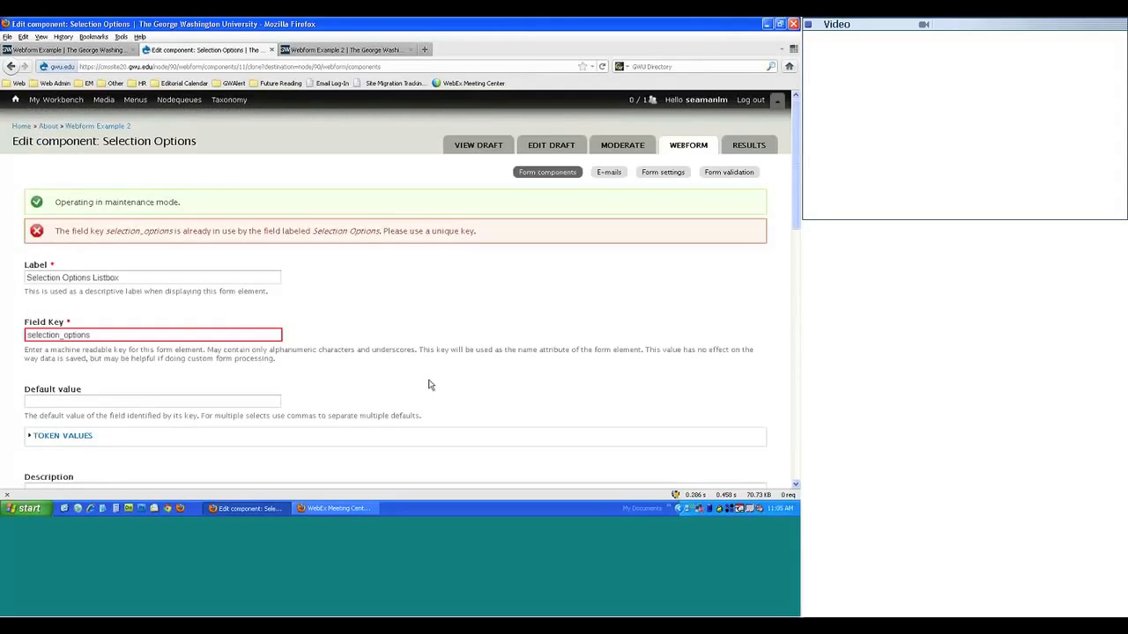
- Make the field key unique as selection_options_Listbox and save the component
click(109, 276)
drag(120, 276, 94, 277)
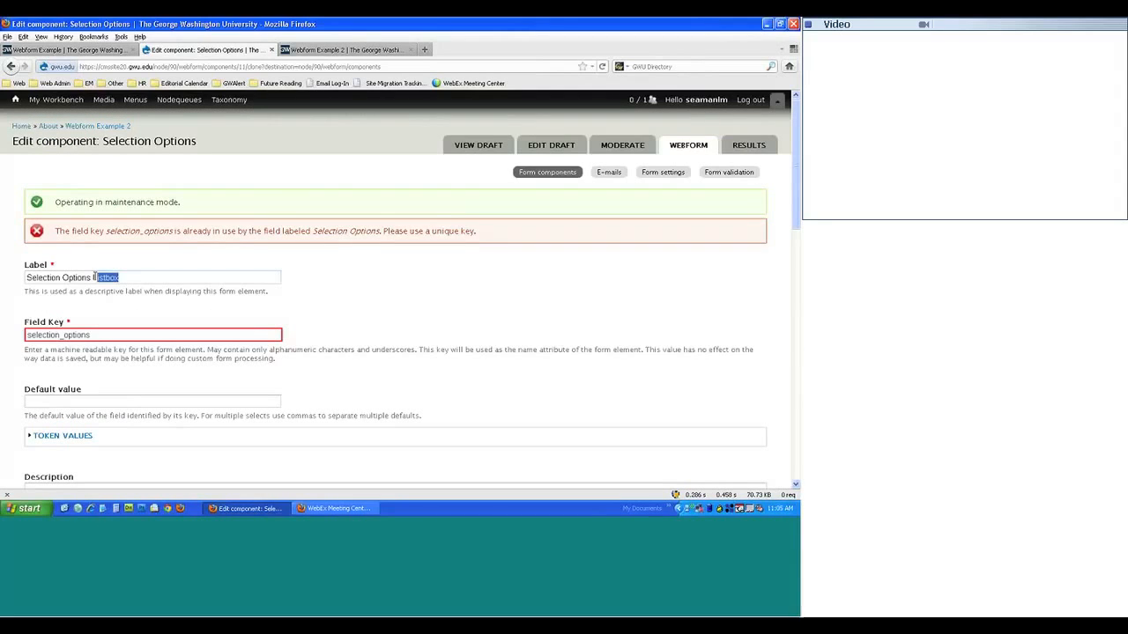
click(106, 337)
text(_)
text(Listbox)
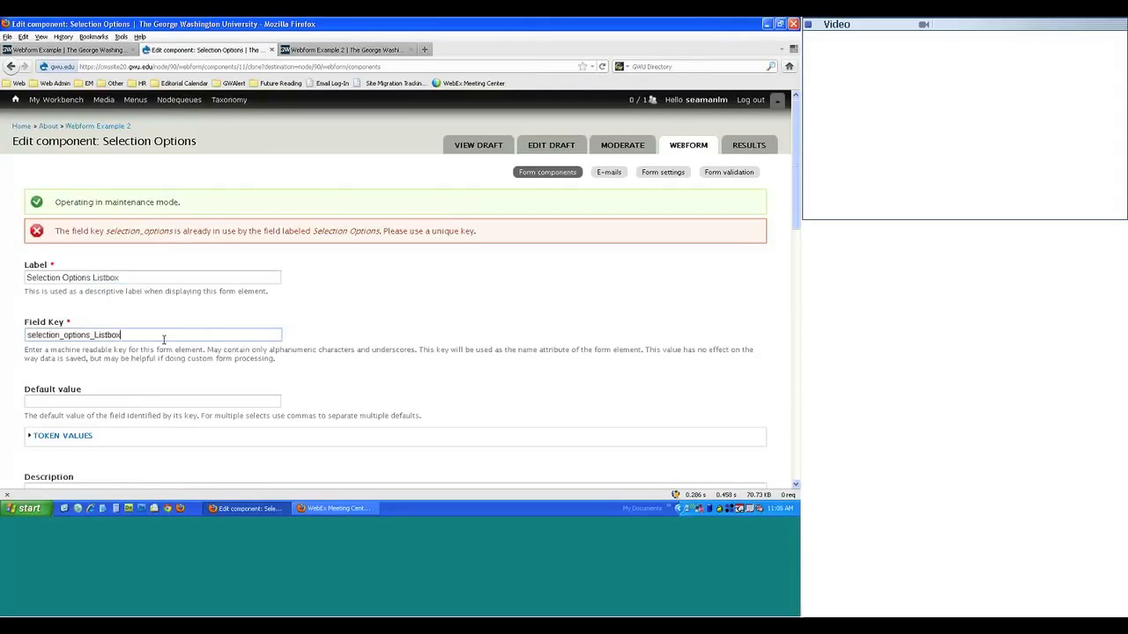
scroll(217, 347, down, 10)
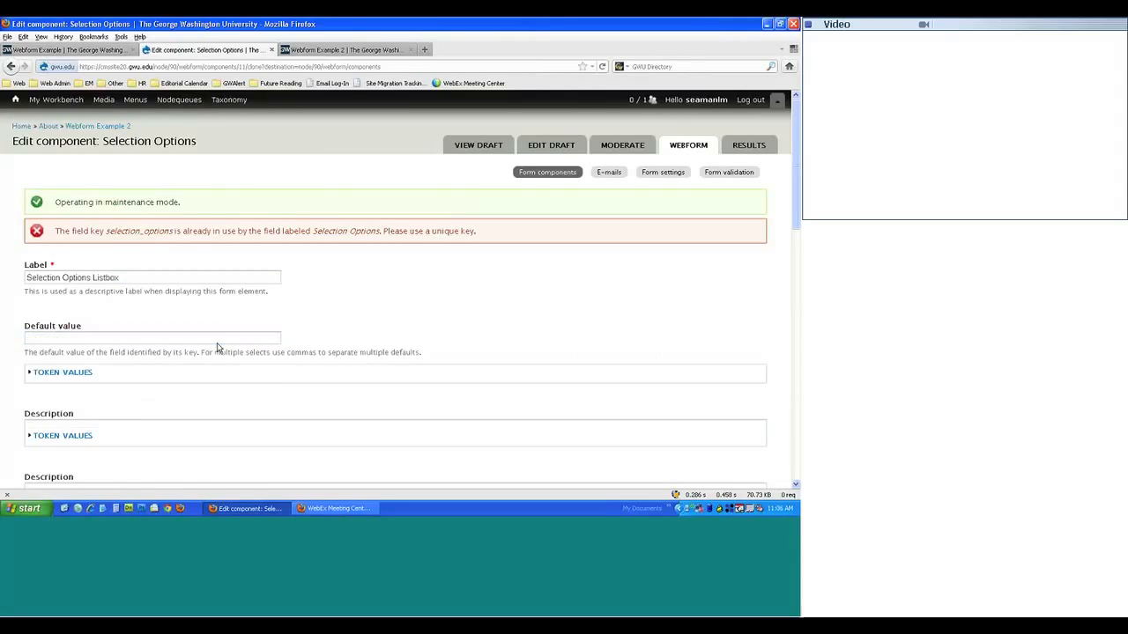
click(72, 450)
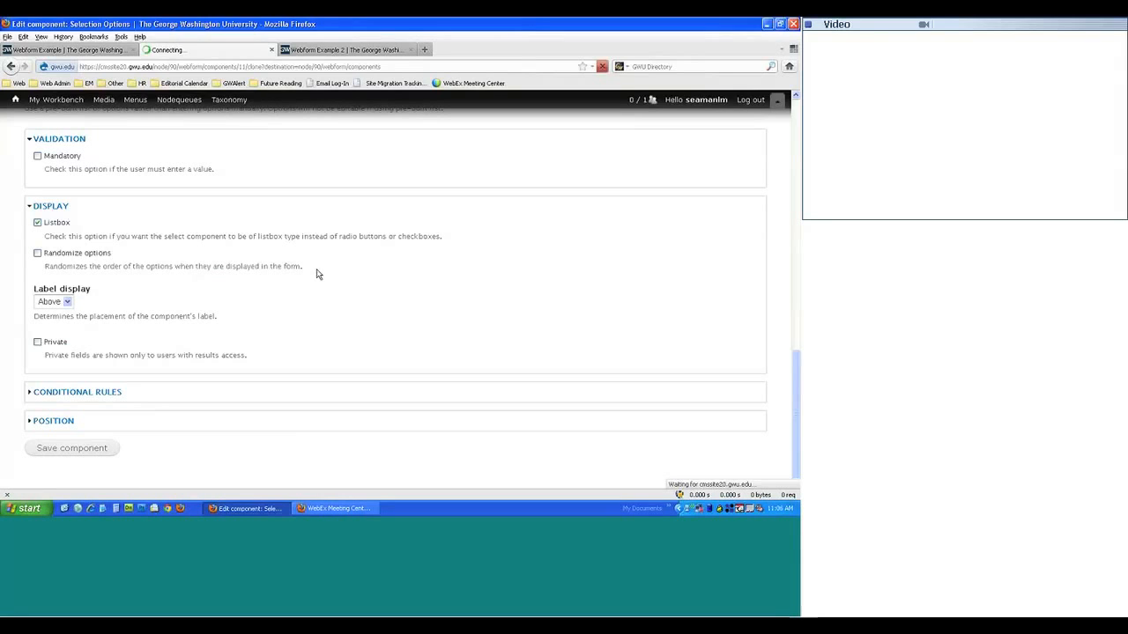
- Reload the live Webform Example 2 page with resent data, then return to the components list
click(340, 50)
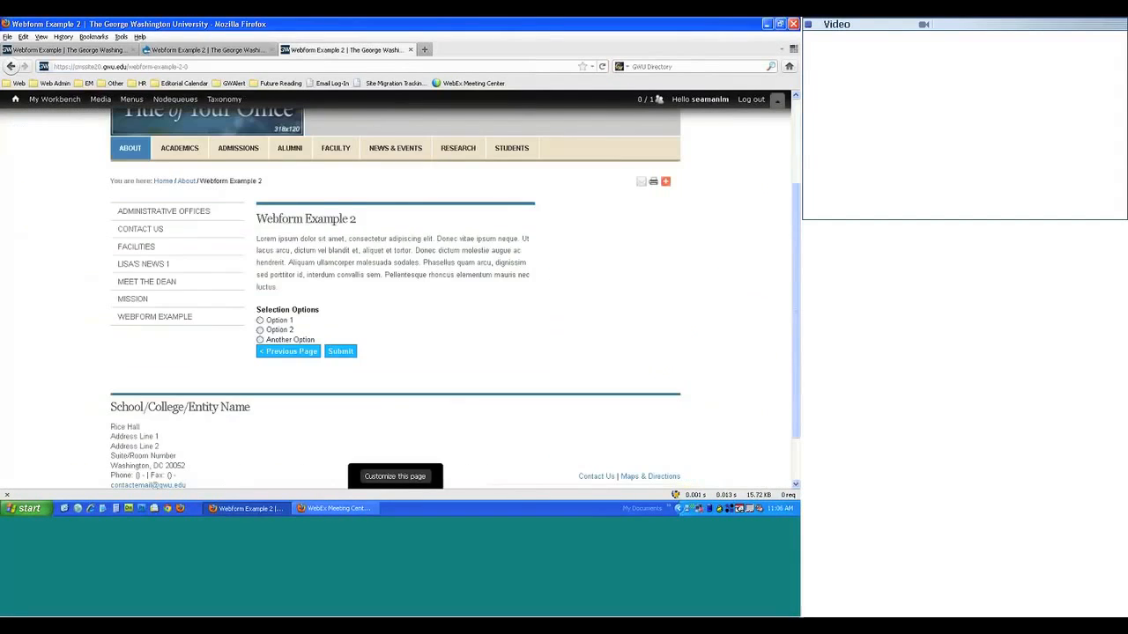
key(F5)
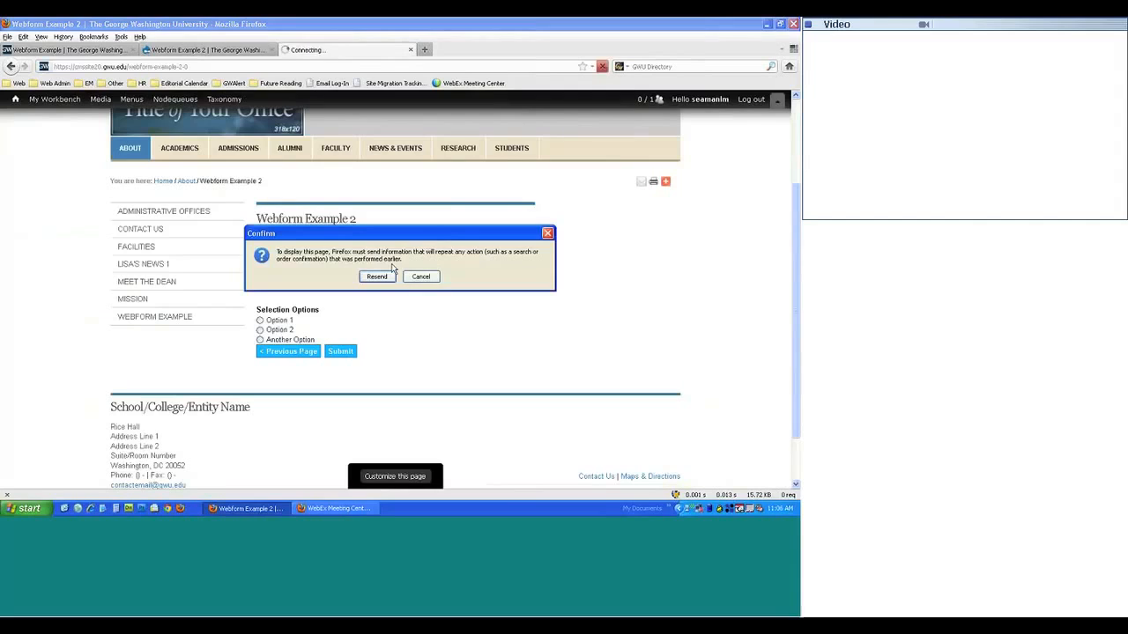
click(386, 277)
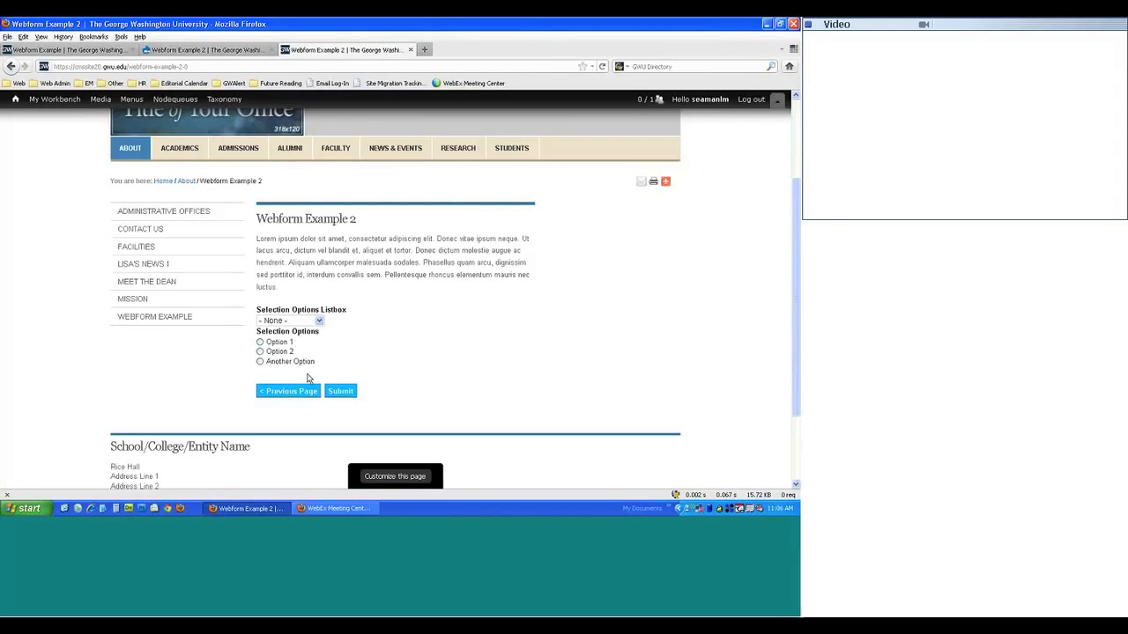
click(180, 51)
scroll(150, 370, down, 3)
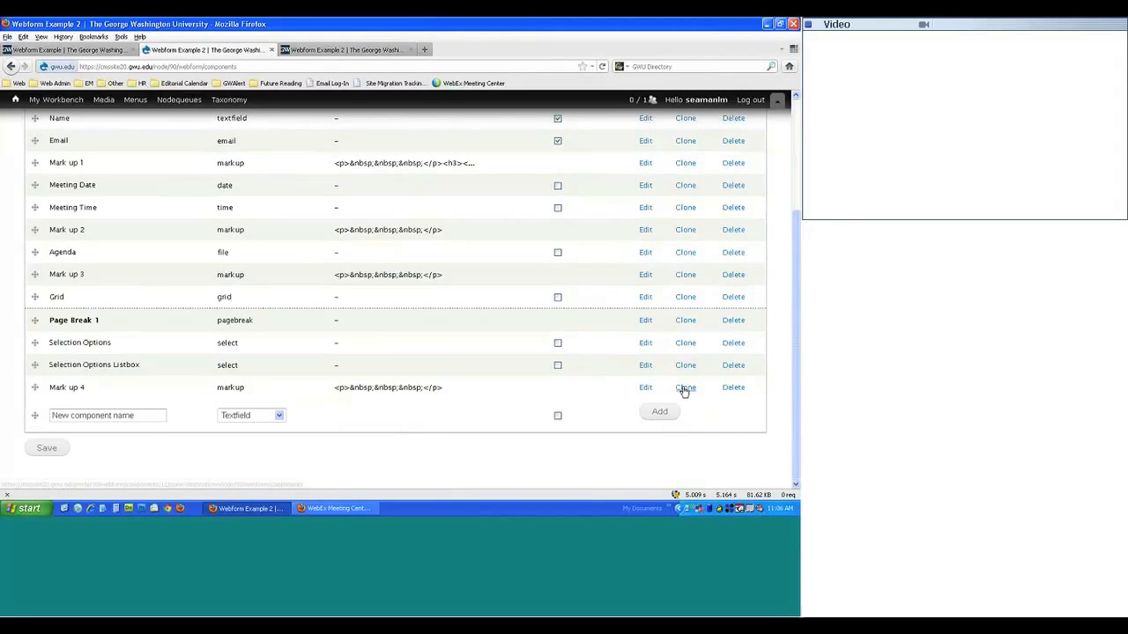
- Clone Mark up 4 as 'Mark up 5', changing label and field key to 5, and save
click(685, 388)
double_click(60, 249)
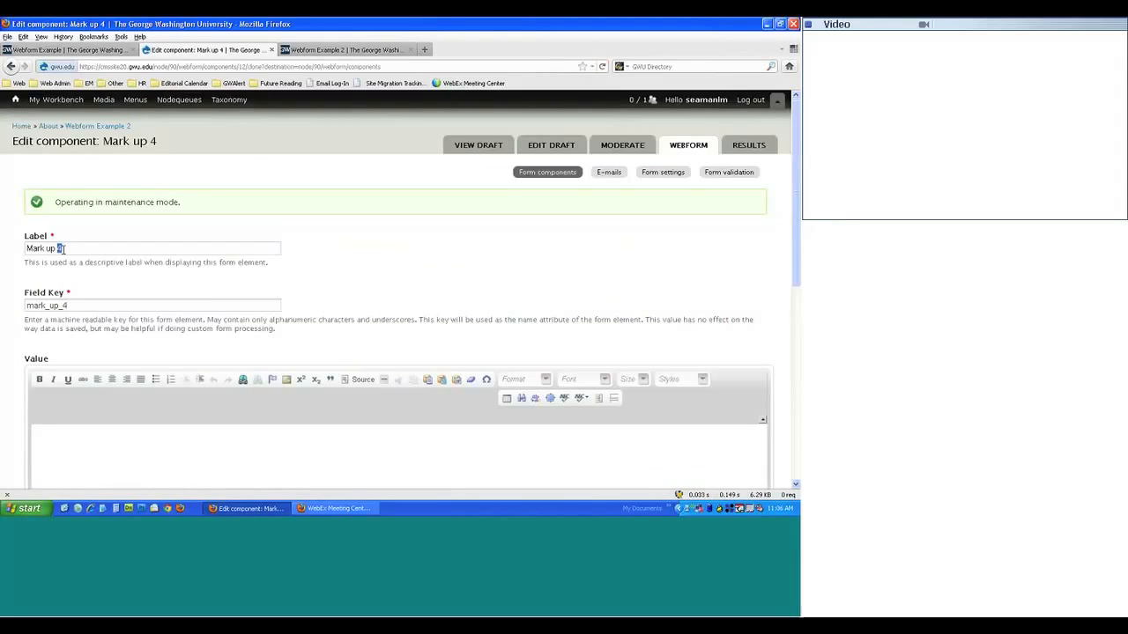
text(5)
click(66, 304)
key(BackSpace)
text(5)
scroll(61, 396, down, 5)
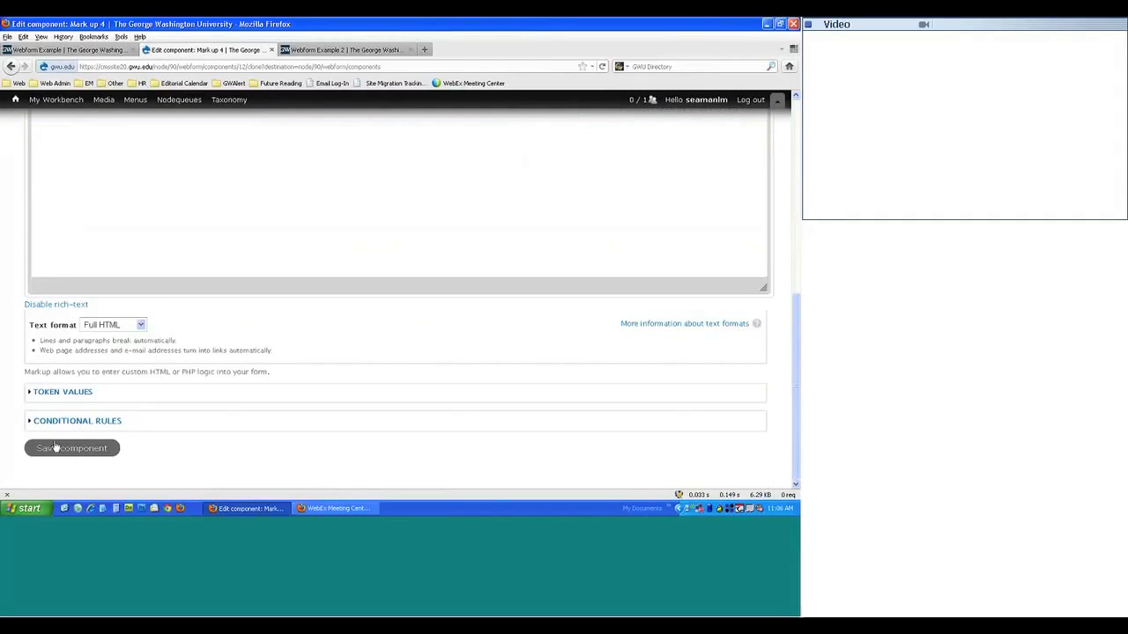
click(55, 448)
- Move Selection Options Listbox below Mark up 4 and save the order
scroll(211, 272, down, 4)
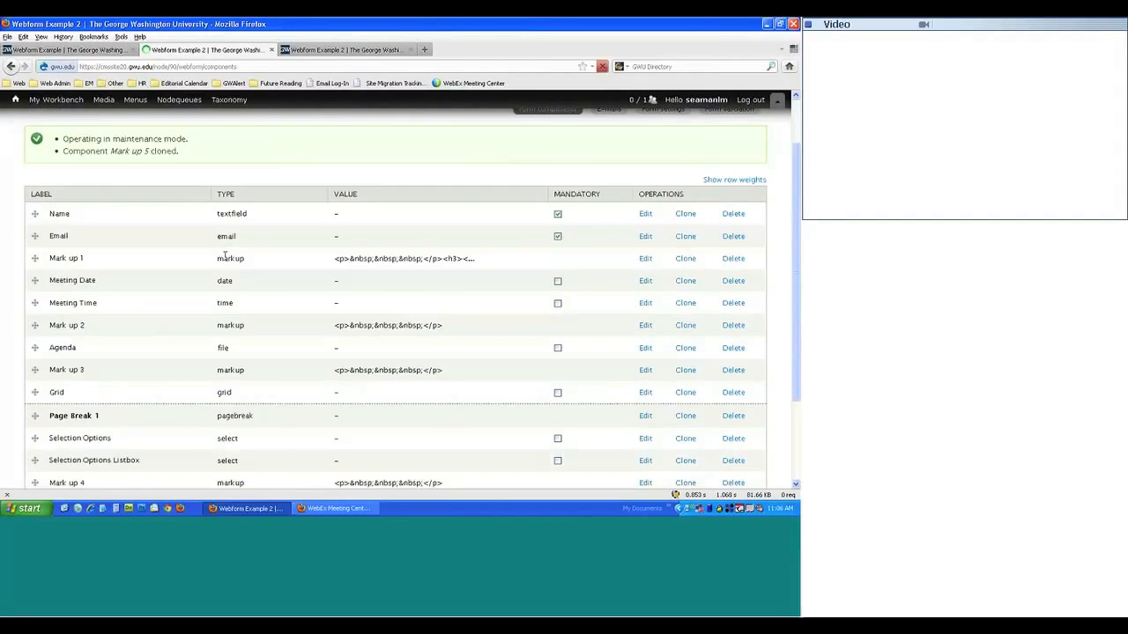
drag(38, 325, 37, 368)
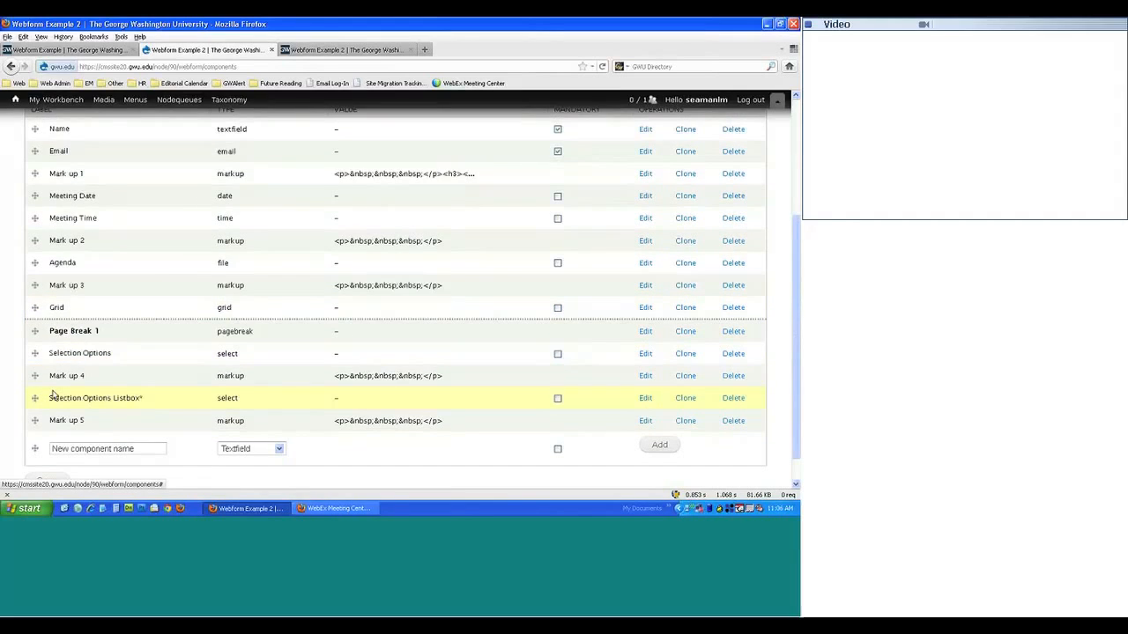
click(53, 482)
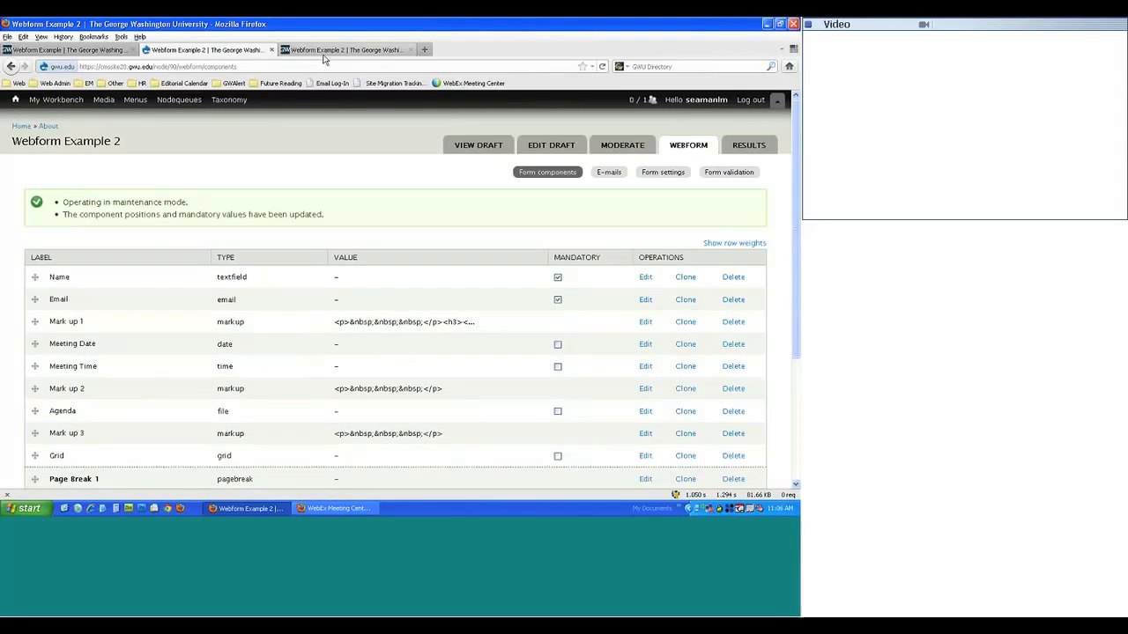
click(324, 50)
key(F5)
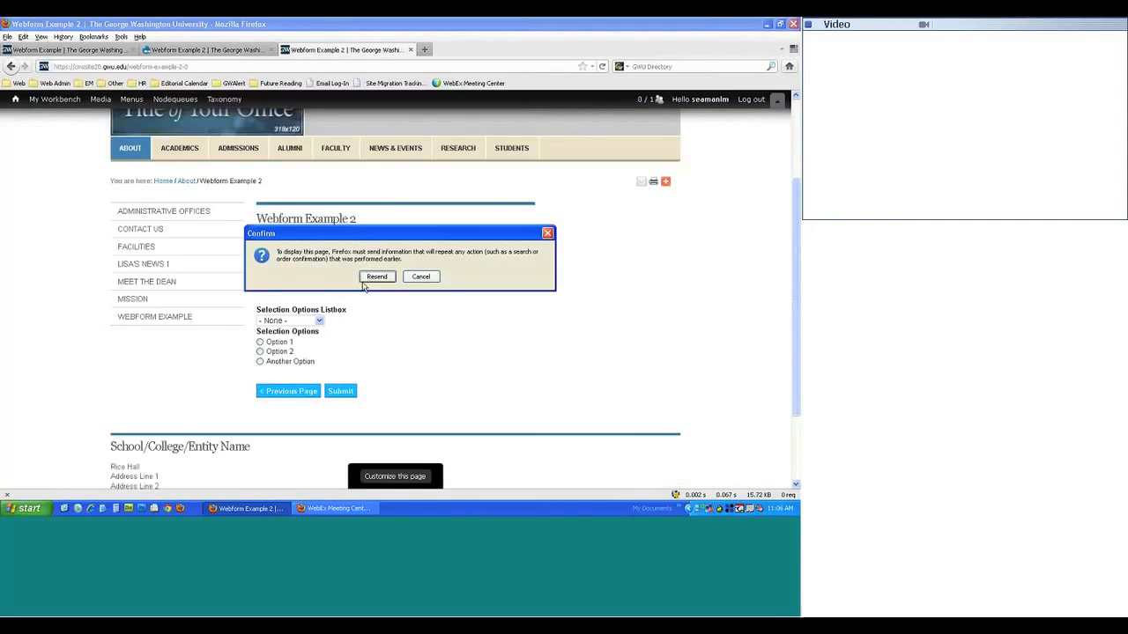
click(363, 280)
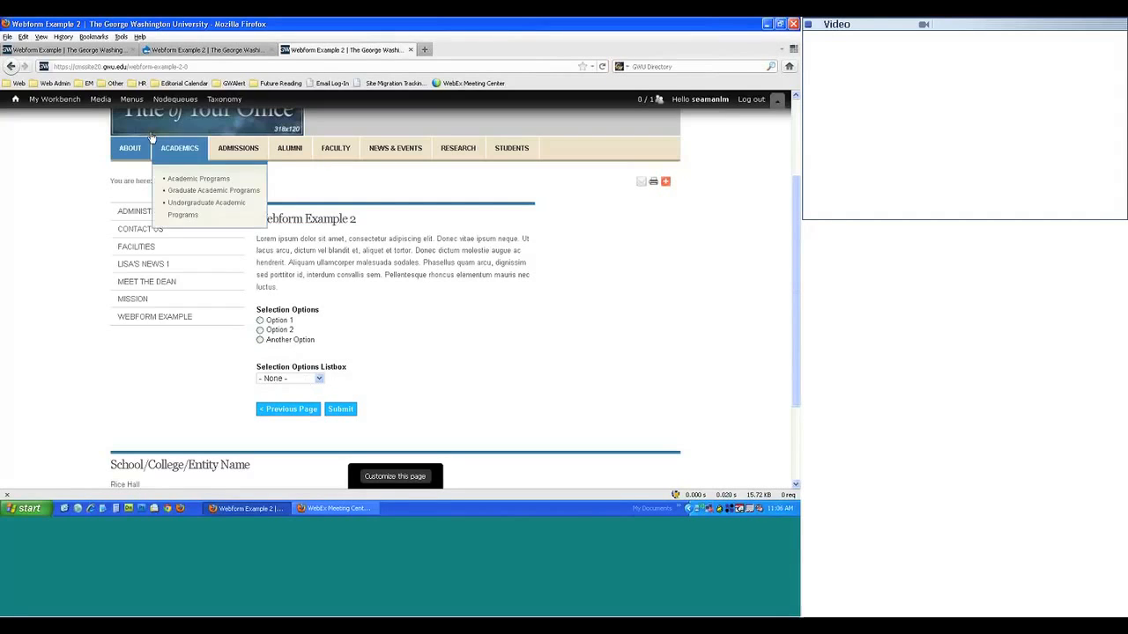
click(167, 50)
scroll(177, 124, down, 4)
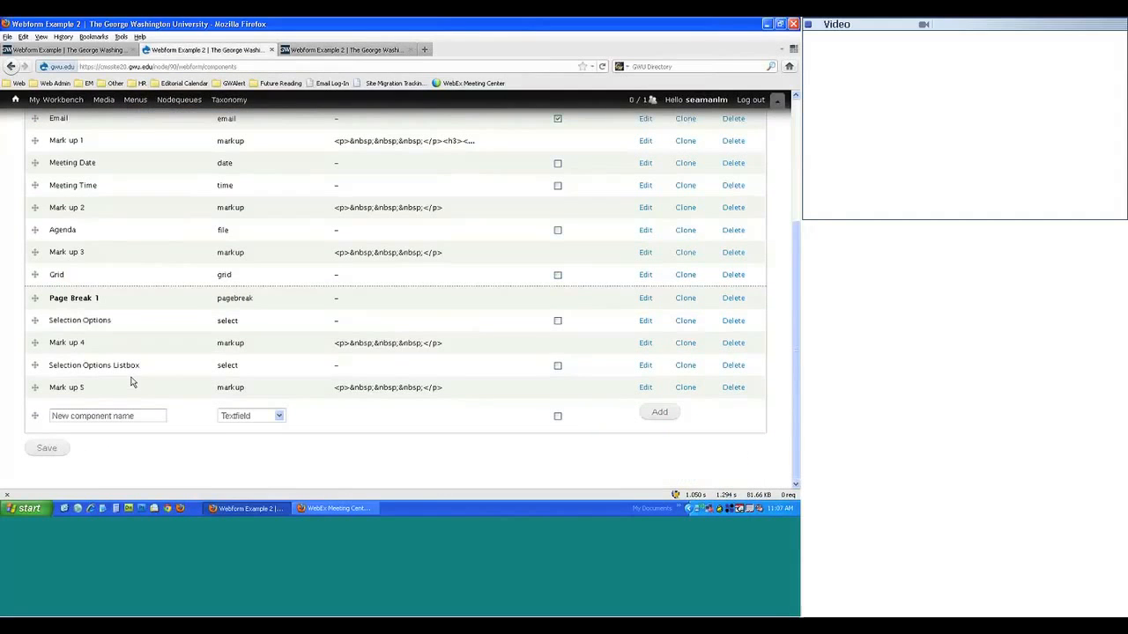
- Clone the listbox as 'Selection Options Check Boxes' with a check_boxes key and Multiple ticked, then save
click(685, 369)
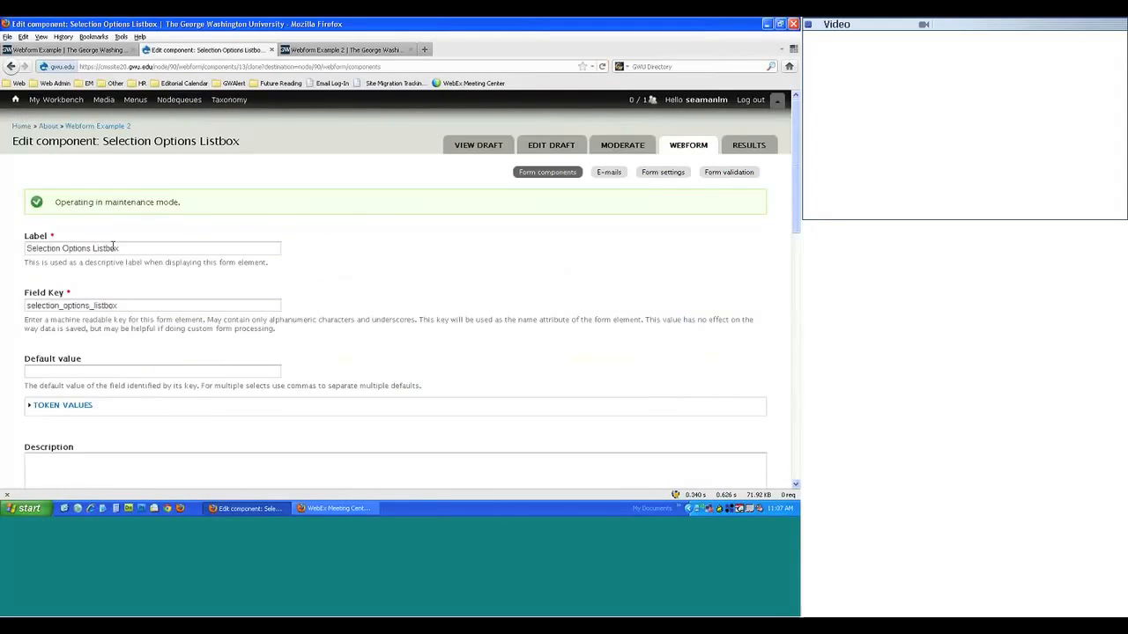
double_click(113, 248)
text(Check Boxes)
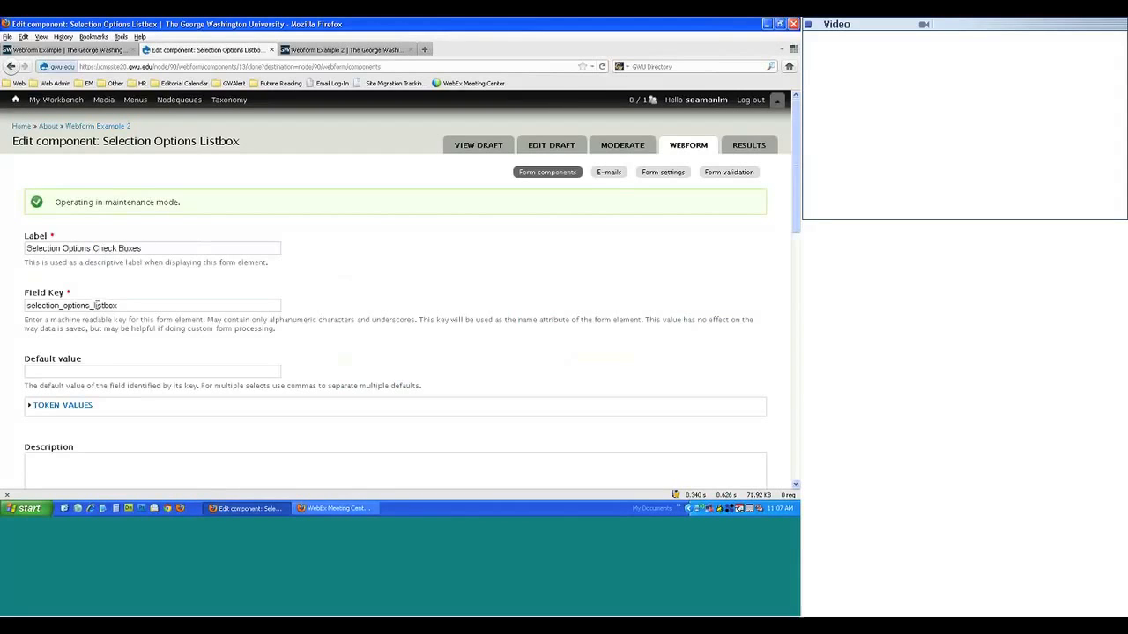
drag(95, 305, 201, 304)
text(lchec)
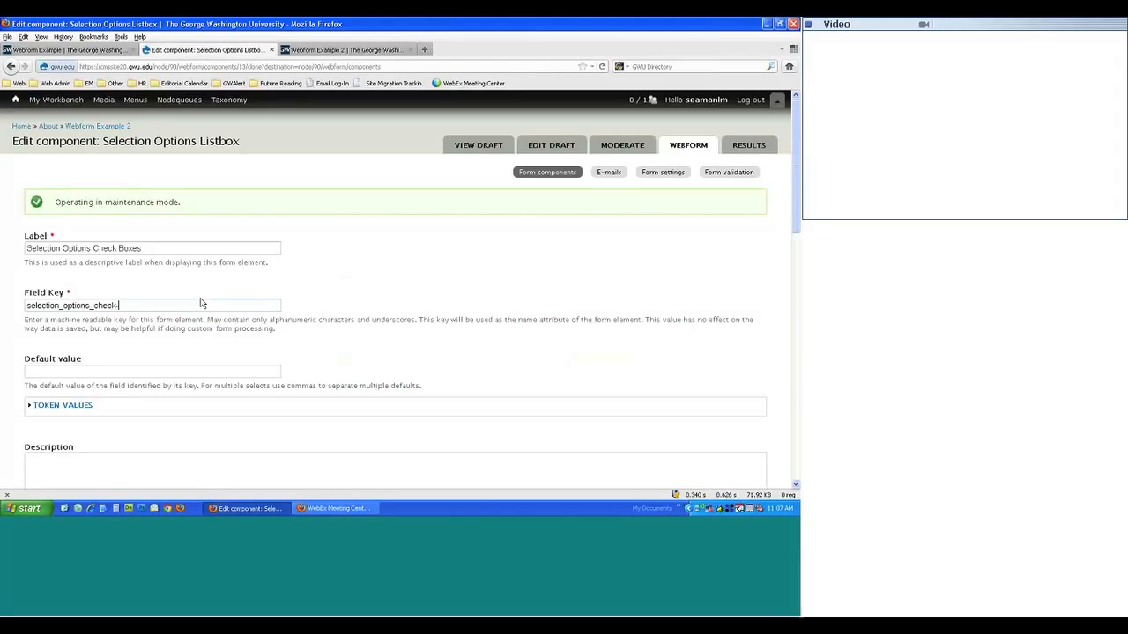
text(k_boxes)
scroll(341, 237, down, 15)
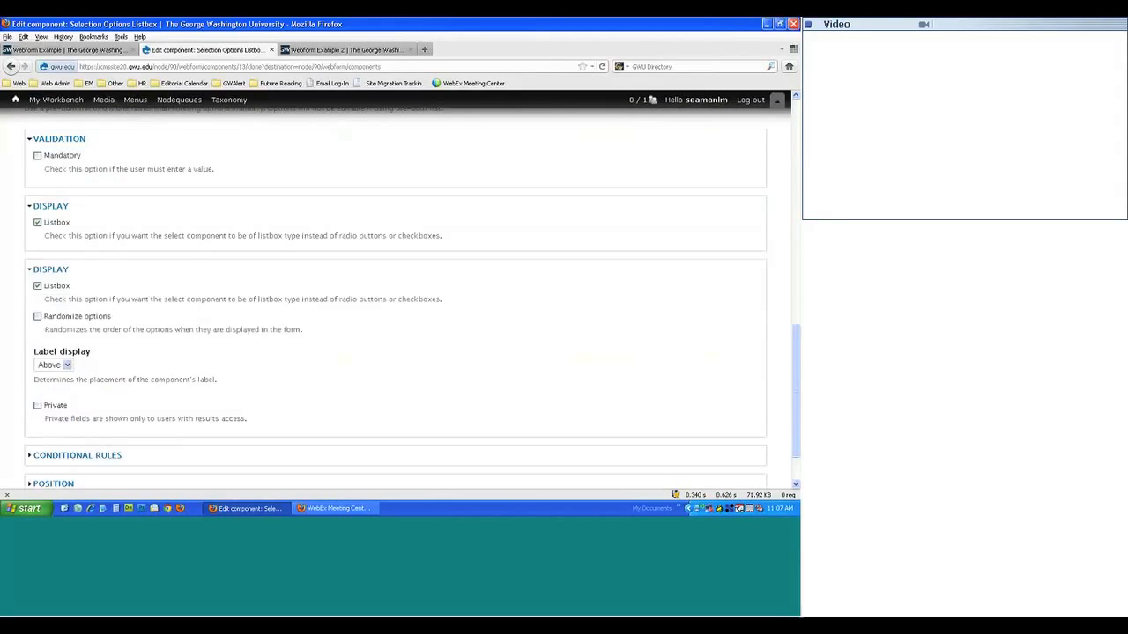
scroll(190, 356, up, 5)
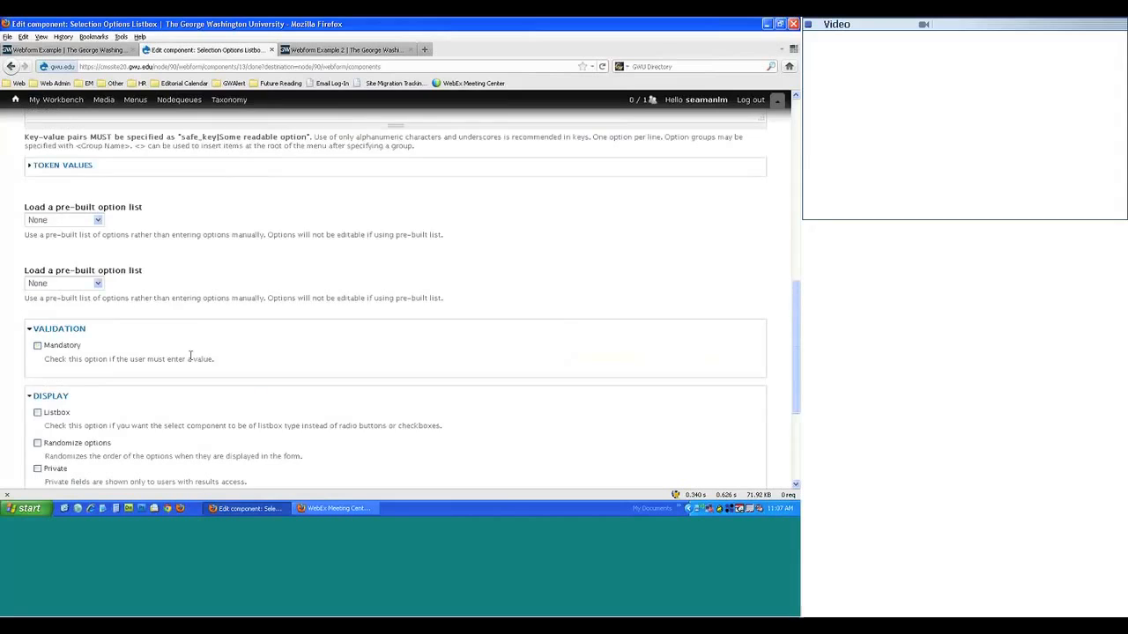
scroll(189, 356, up, 3)
click(29, 262)
scroll(206, 284, down, 1)
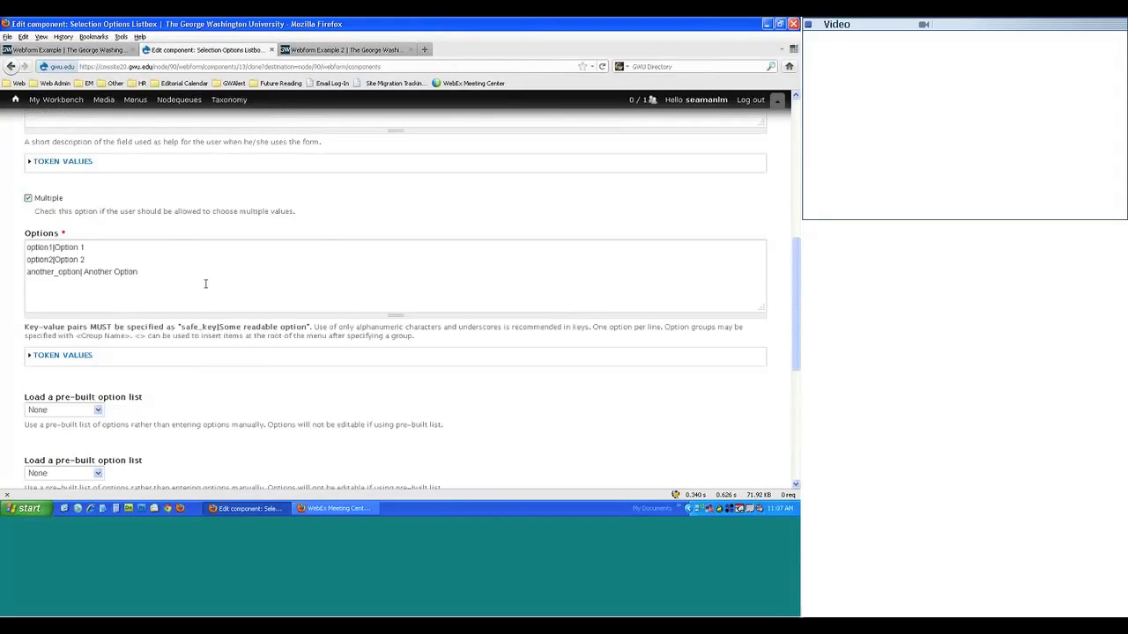
scroll(205, 283, down, 8)
click(70, 449)
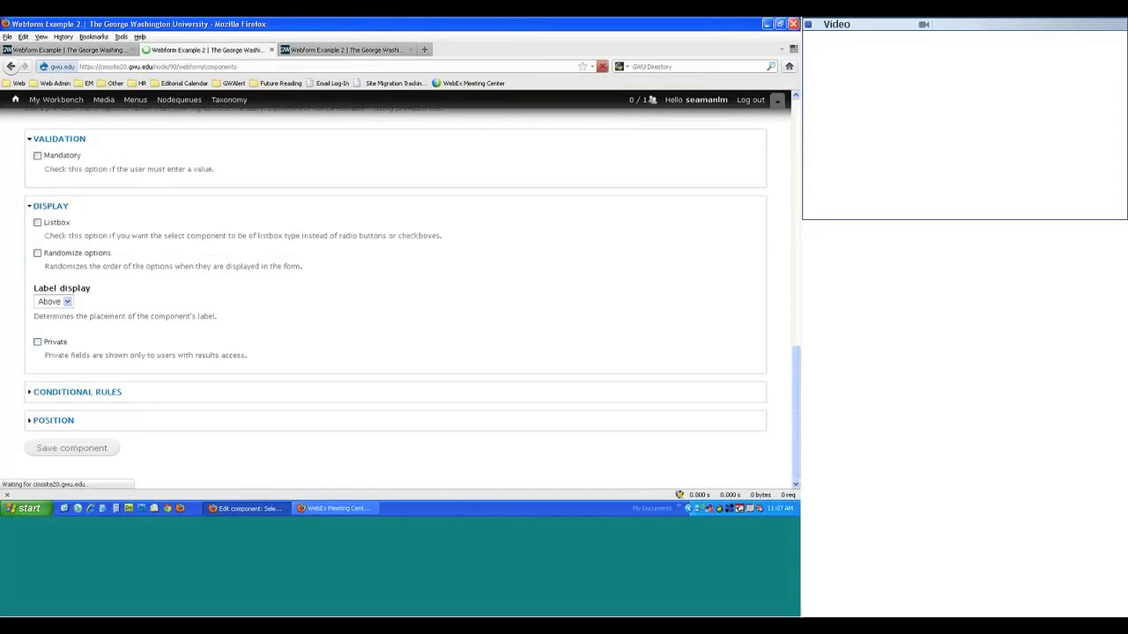
- Clone Mark up 5 as 'Mark up 6', setting label and field key to 6, and save
scroll(238, 298, down, 5)
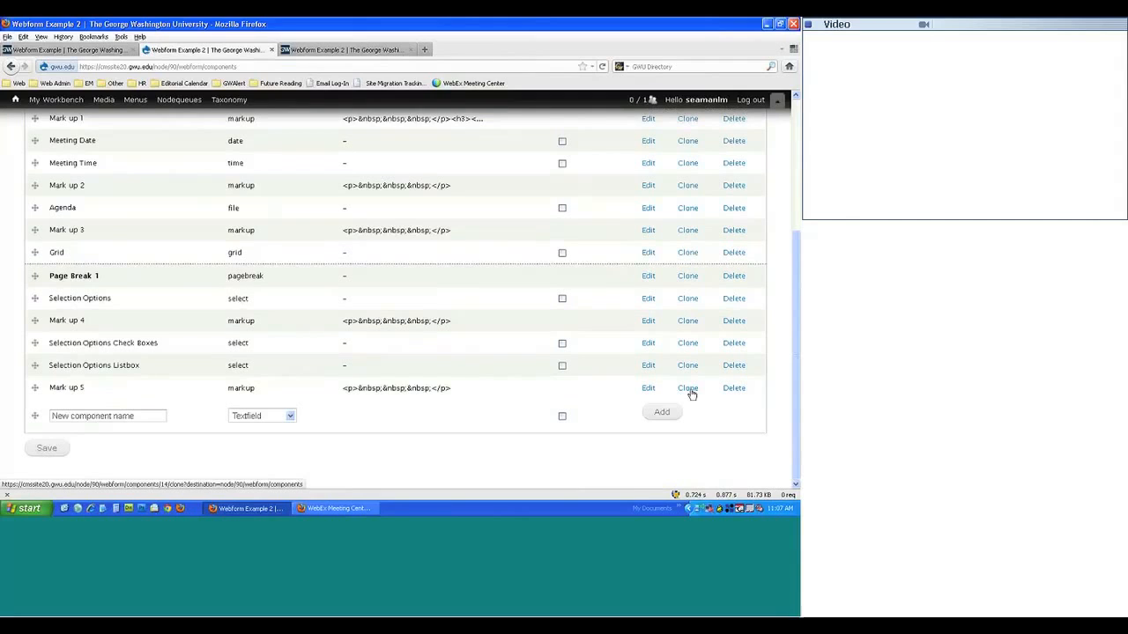
click(690, 391)
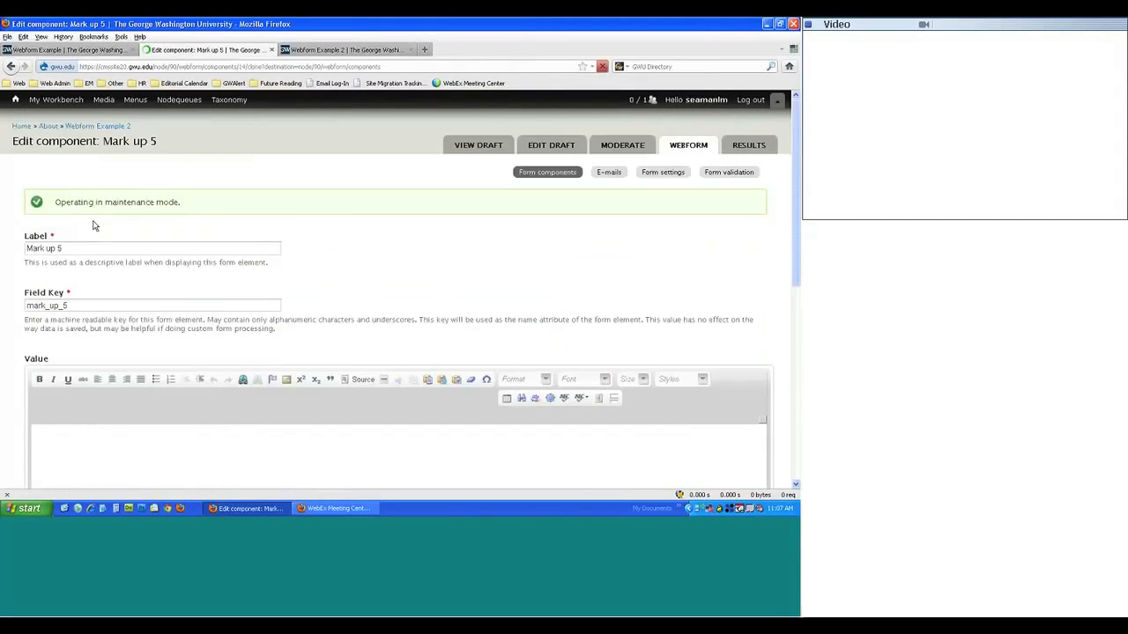
key(BackSpace)
text(6)
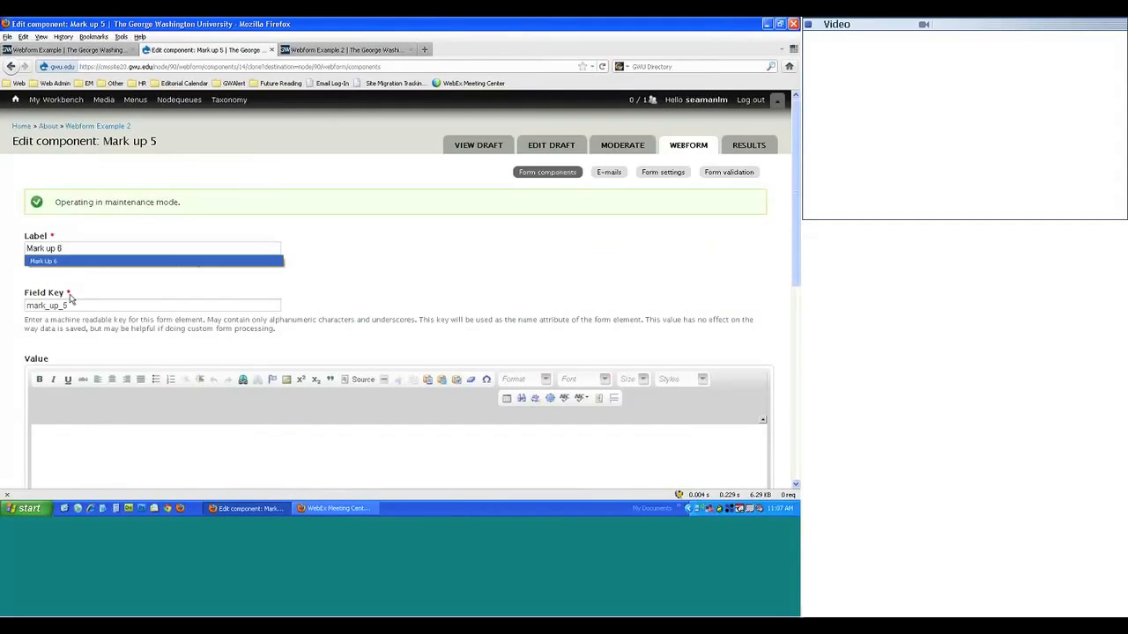
click(70, 304)
key(BackSpace)
text(6)
scroll(186, 289, down, 8)
click(72, 447)
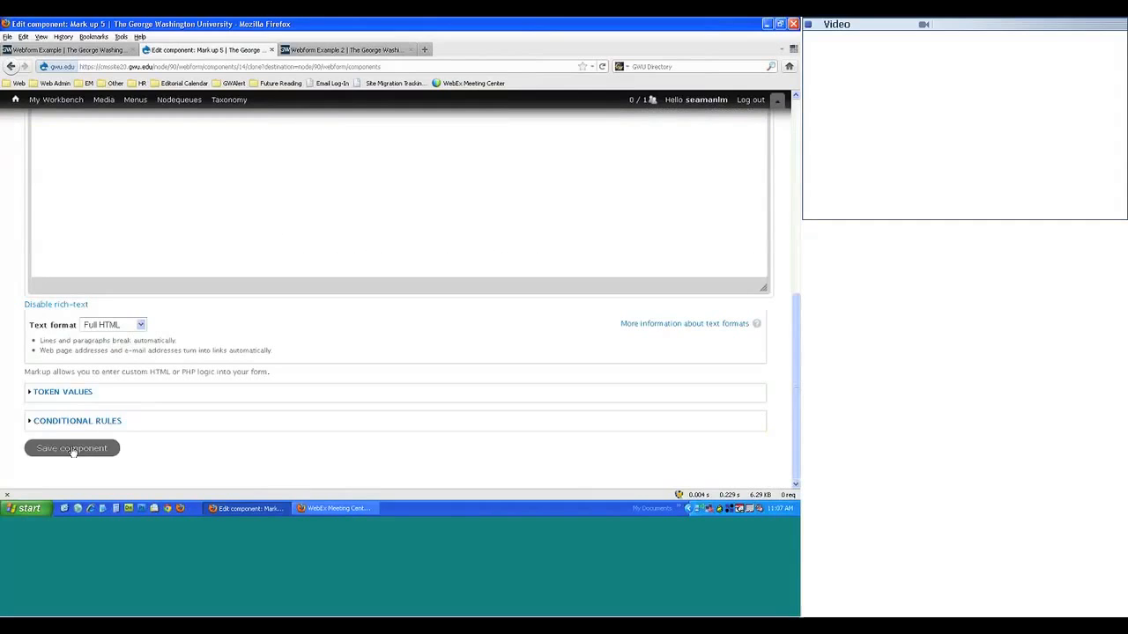
- Move Selection Options Check Boxes below Mark up 5 and save the order
scroll(215, 264, down, 5)
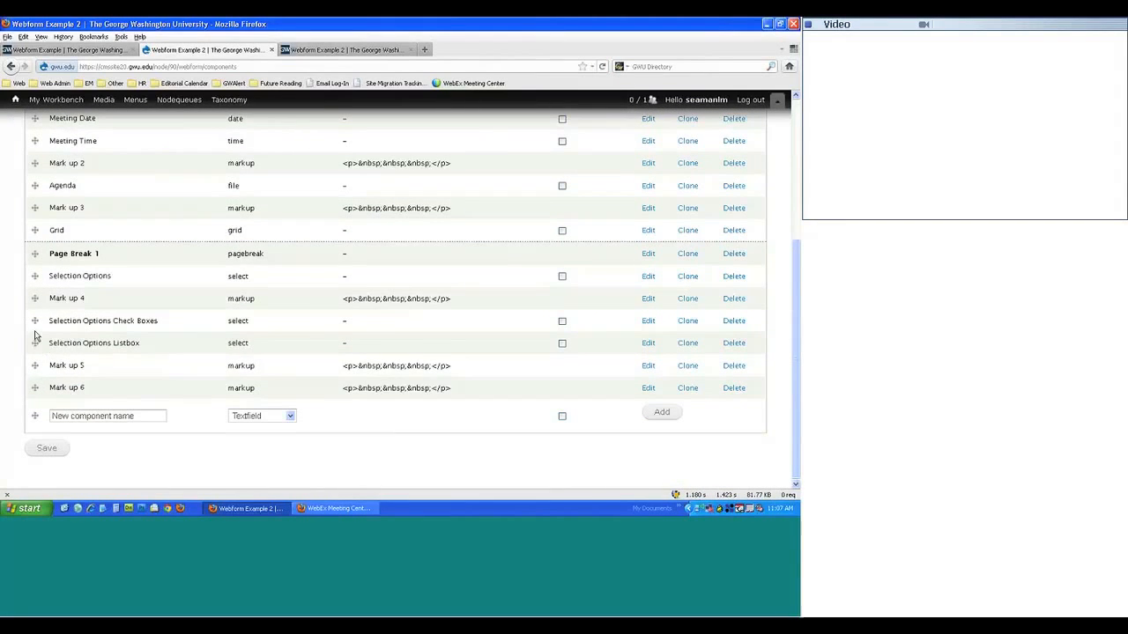
drag(34, 320, 30, 368)
click(46, 449)
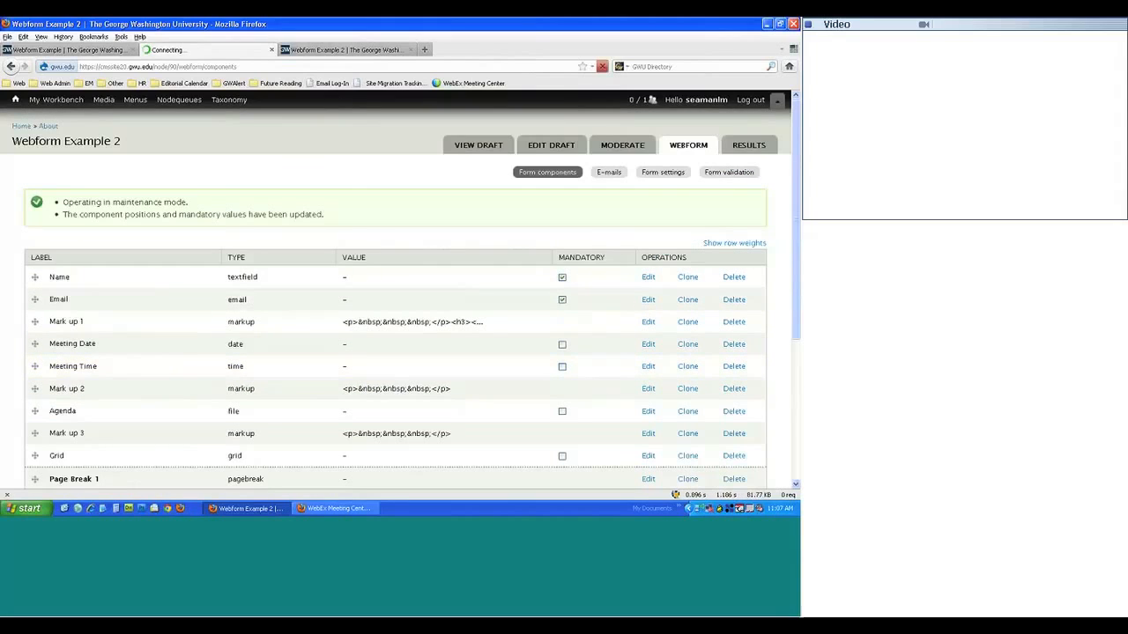
- Reload the live form and test check boxes Option 1 and 2, radio Another Option, listbox Option 2
click(312, 53)
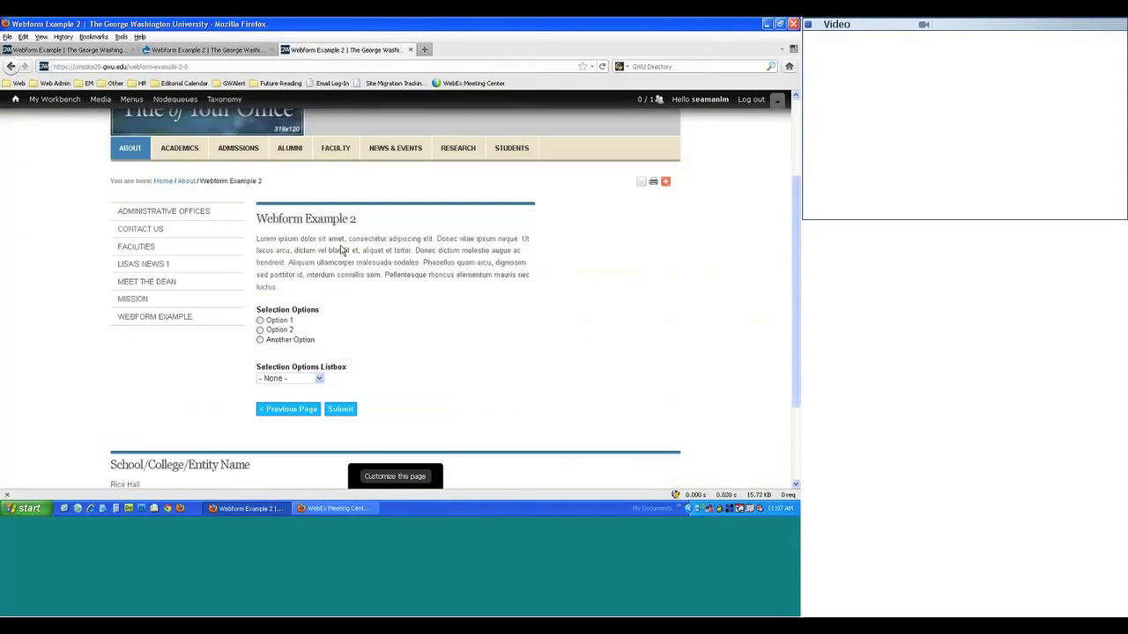
key(F5)
key(Return)
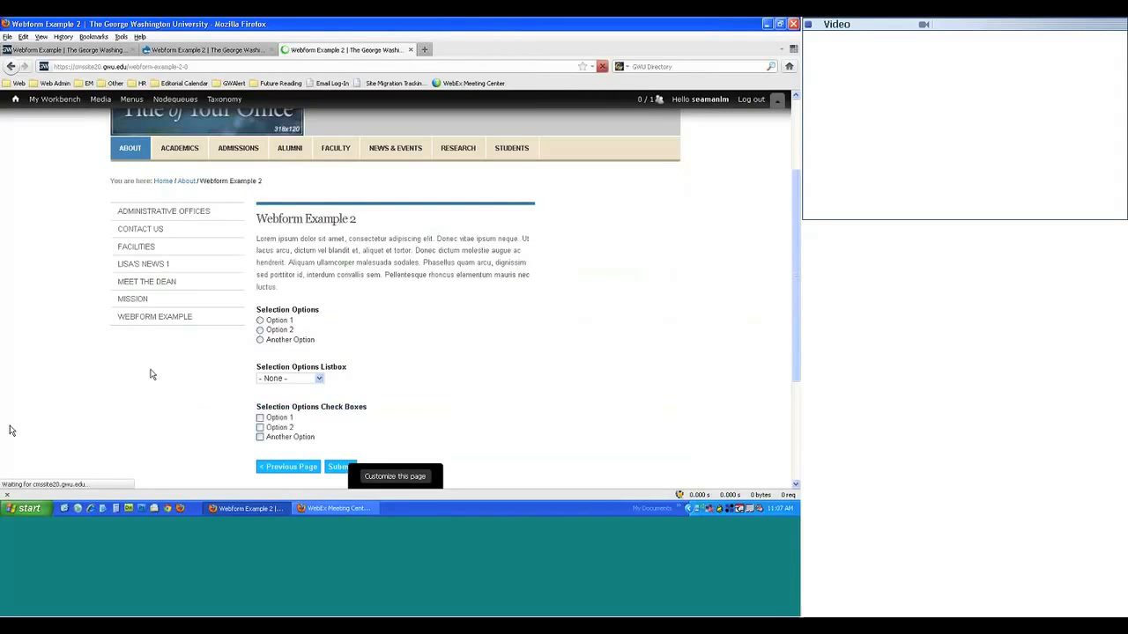
scroll(153, 375, down, 2)
scroll(153, 374, down, 2)
click(260, 292)
click(260, 302)
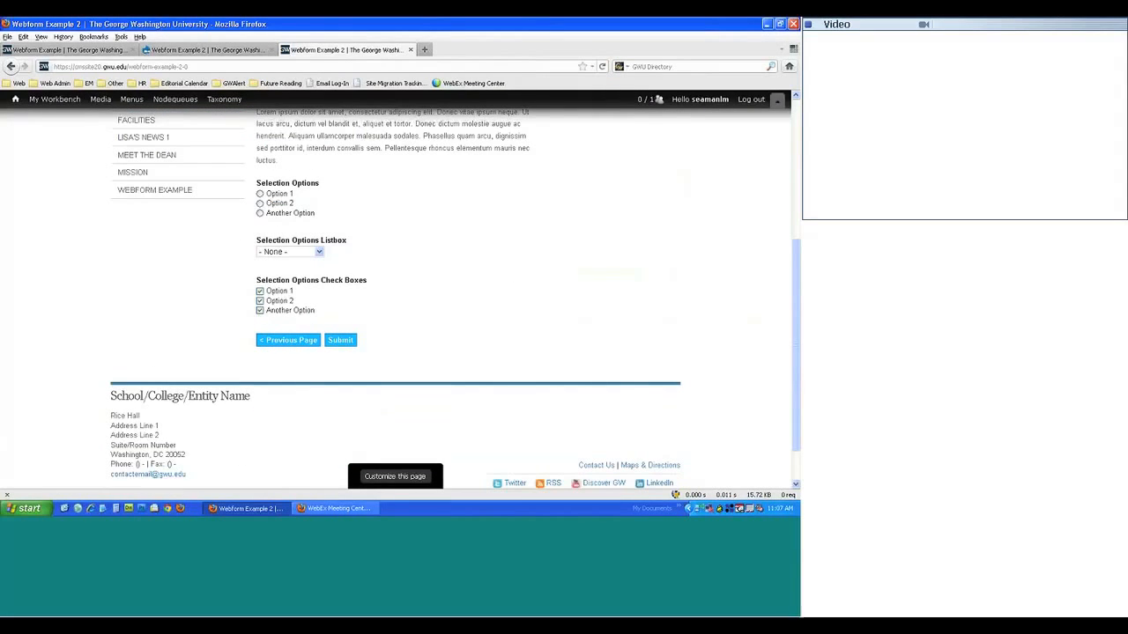
click(260, 213)
click(290, 252)
click(274, 282)
- Go back to the form's first page, then return to the second page
click(279, 344)
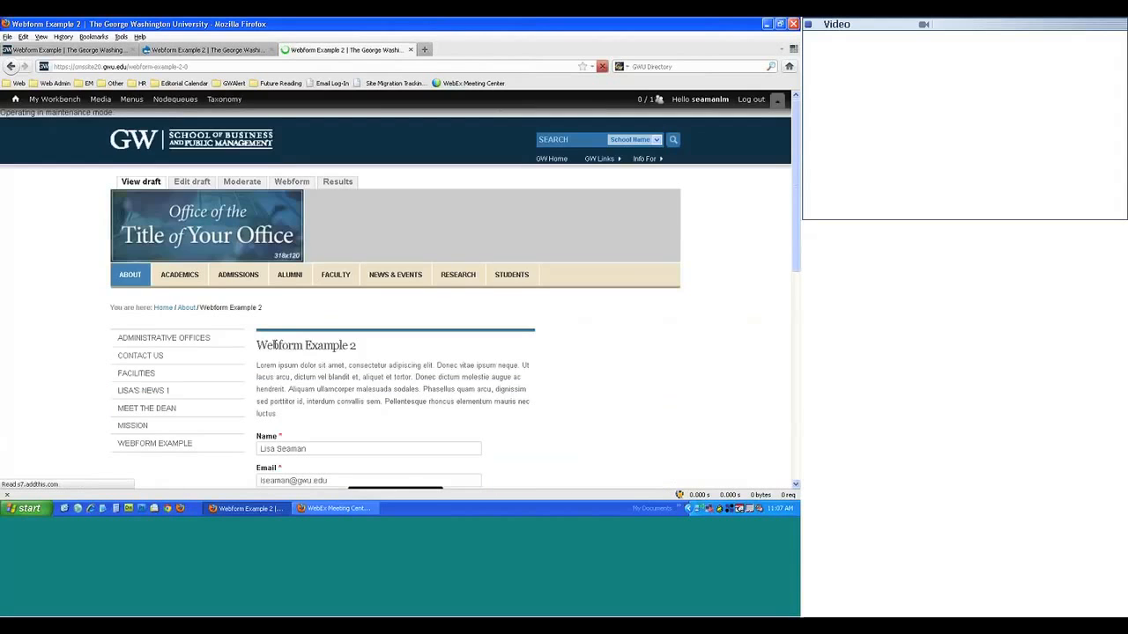
scroll(274, 346, down, 10)
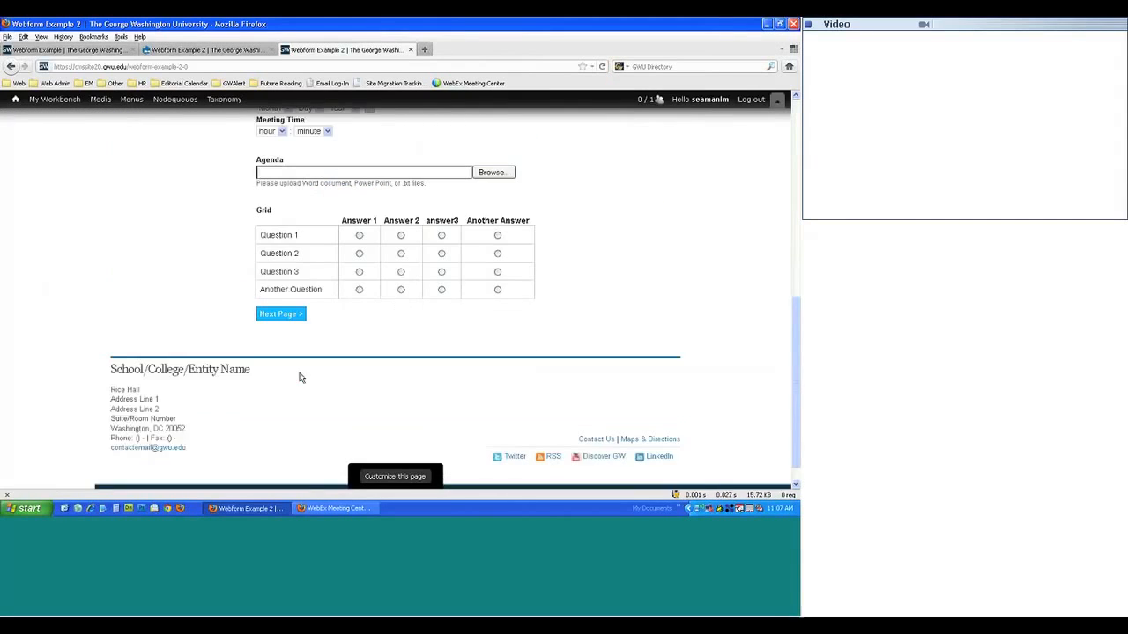
click(280, 290)
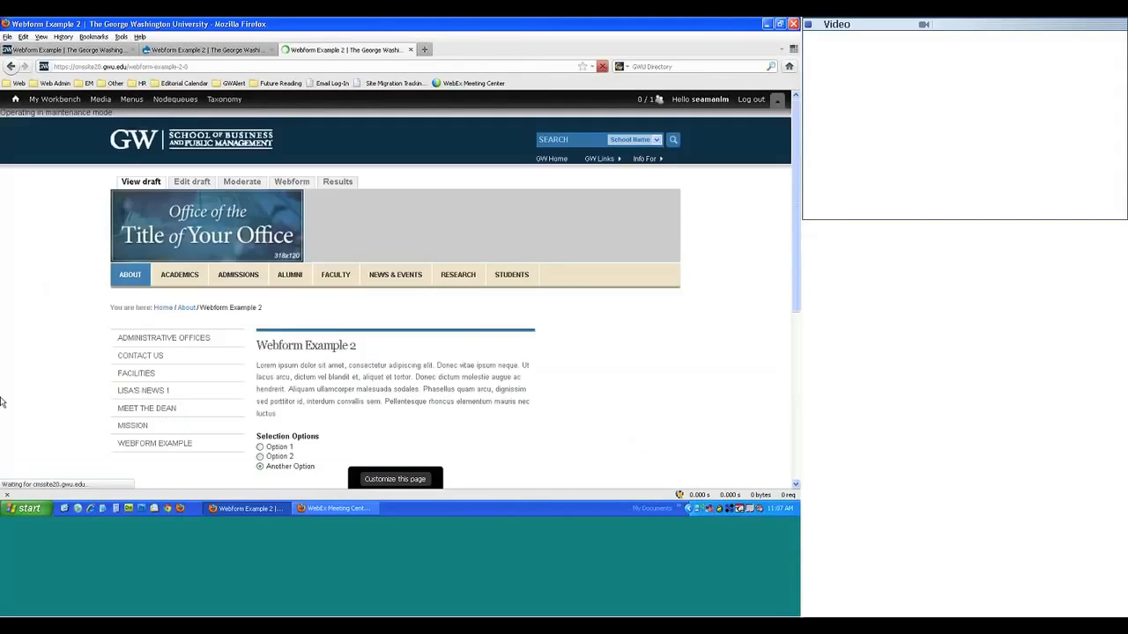
scroll(396, 290, down, 10)
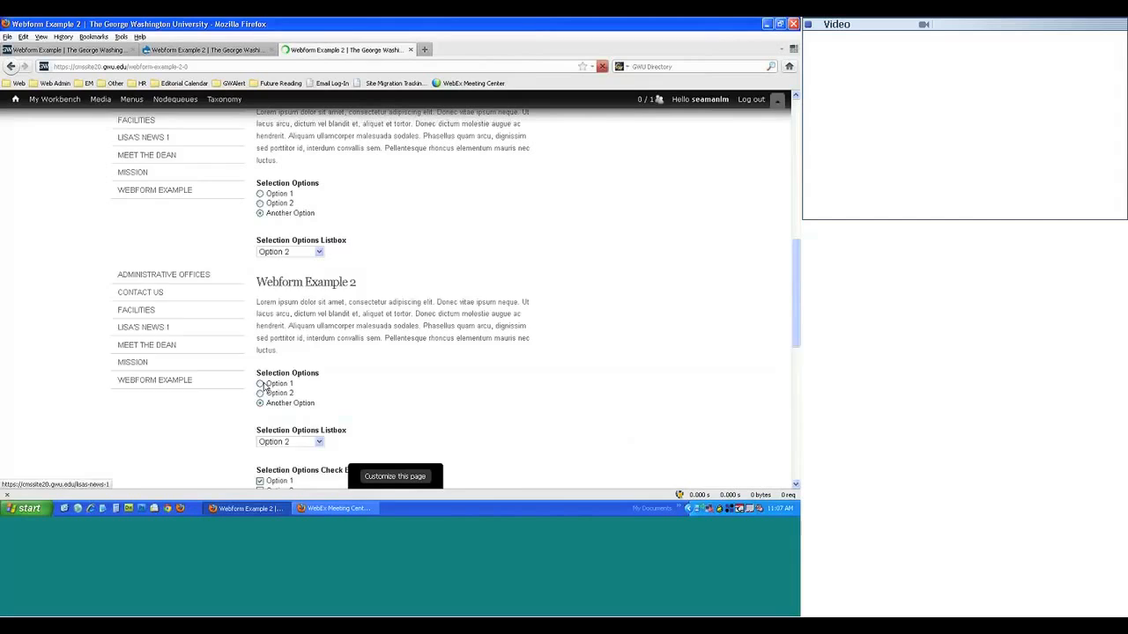
- On the original Webform Example, make the Text Area box taller
click(68, 51)
scroll(383, 343, down, 5)
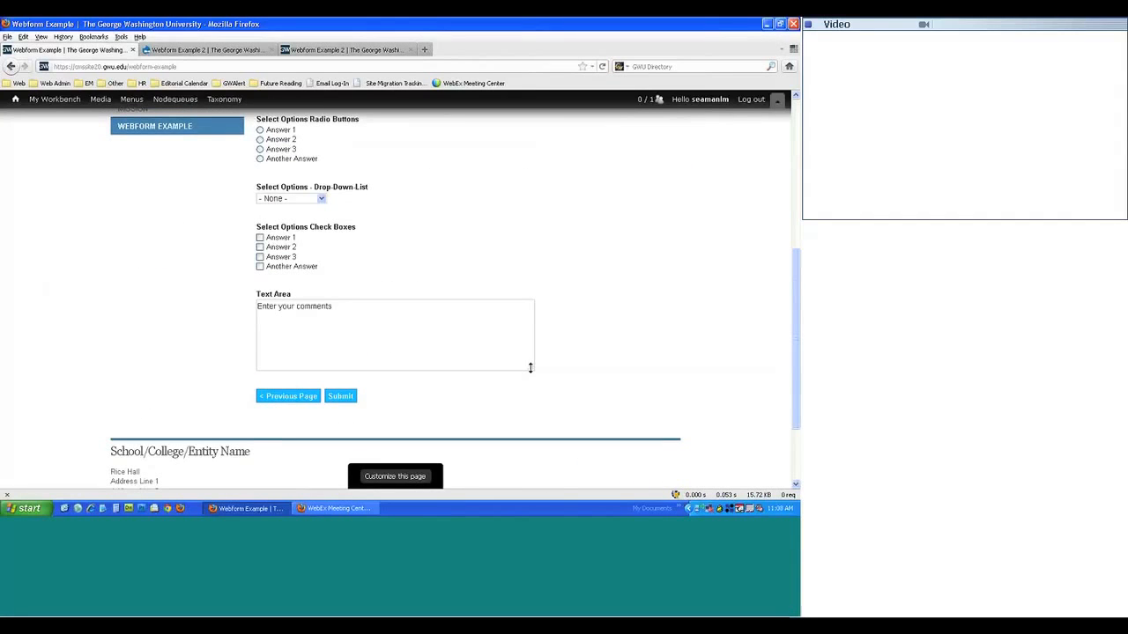
mouse_move(529, 367)
mouse_down()
mouse_move(594, 408)
mouse_move(549, 343)
mouse_move(538, 410)
mouse_move(531, 361)
mouse_up()
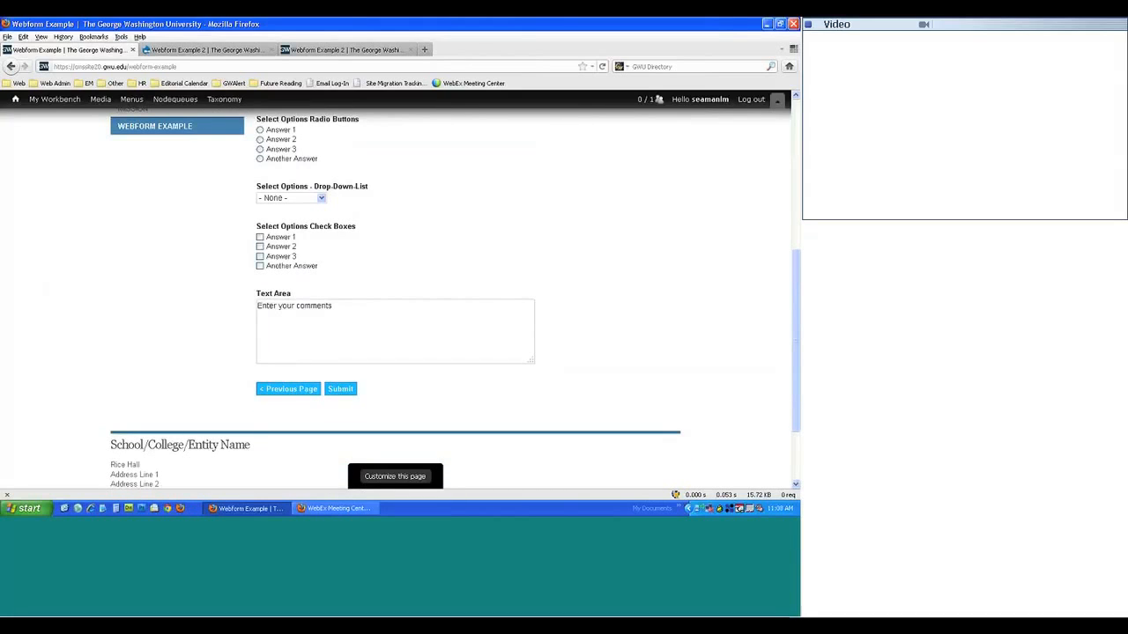
- Add a new Textarea-type component to Webform Example 2's form components
click(203, 49)
scroll(129, 262, down, 1)
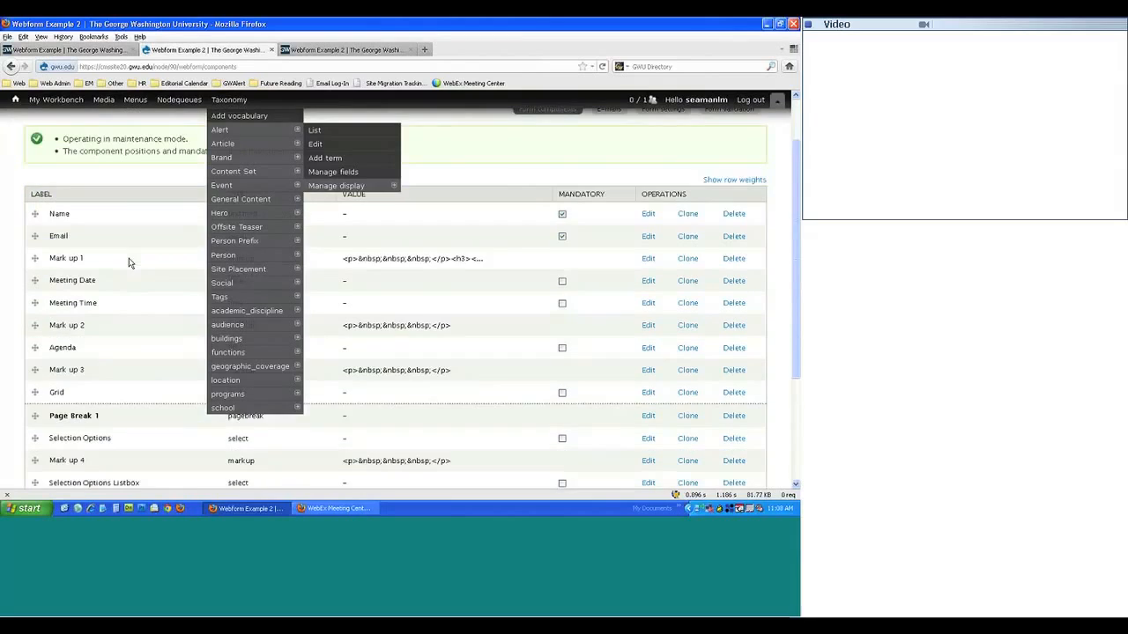
scroll(129, 263, down, 3)
click(250, 416)
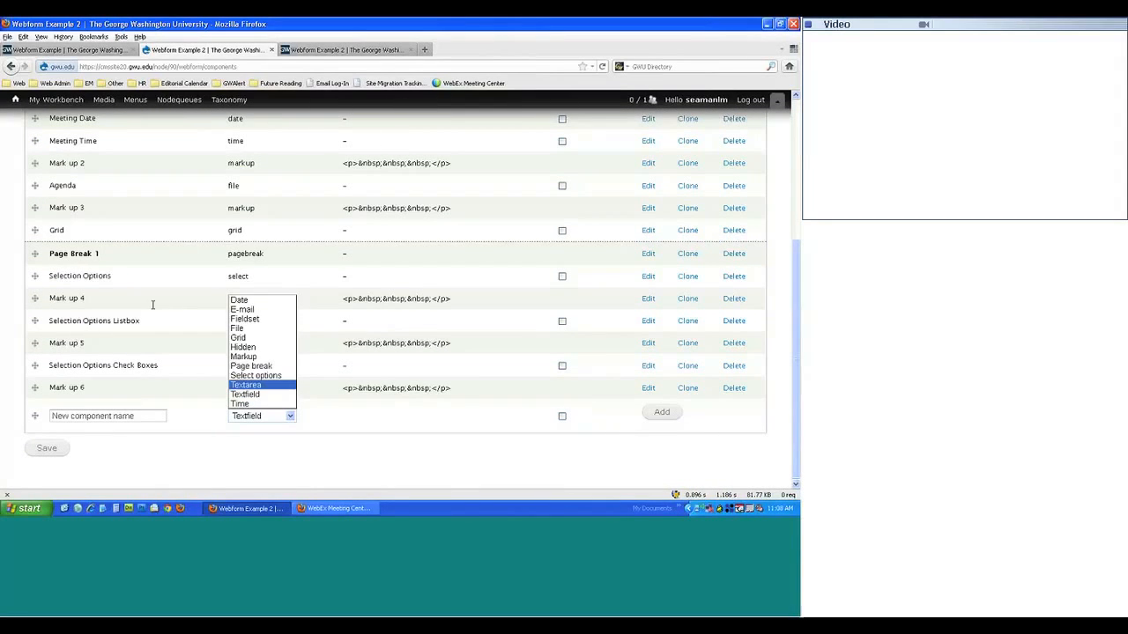
key(Return)
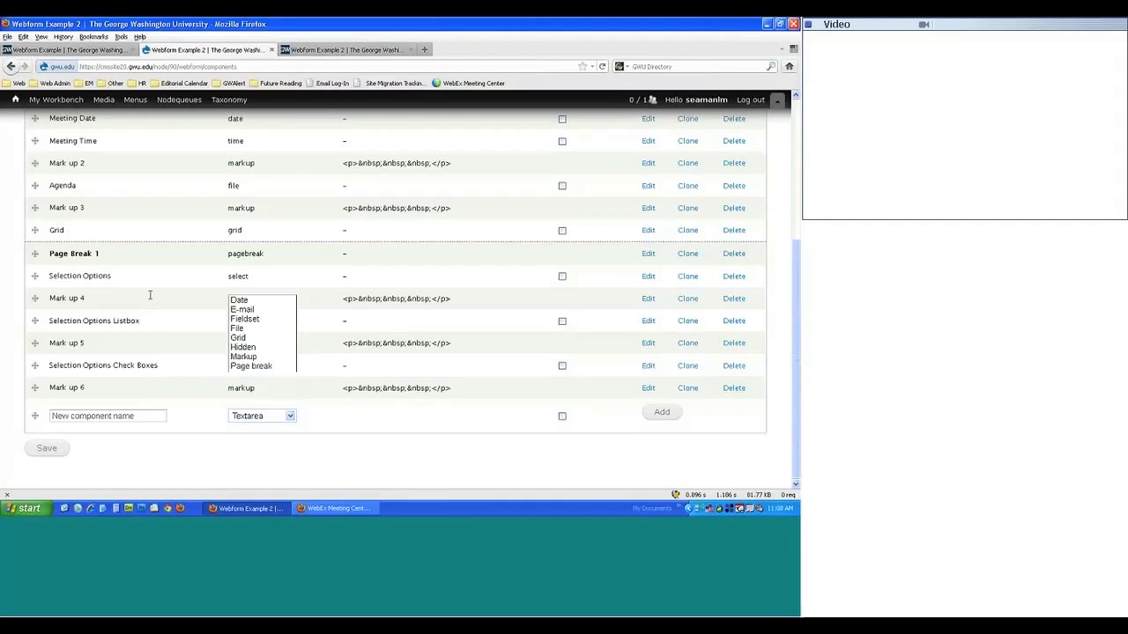
scroll(151, 297, down, 5)
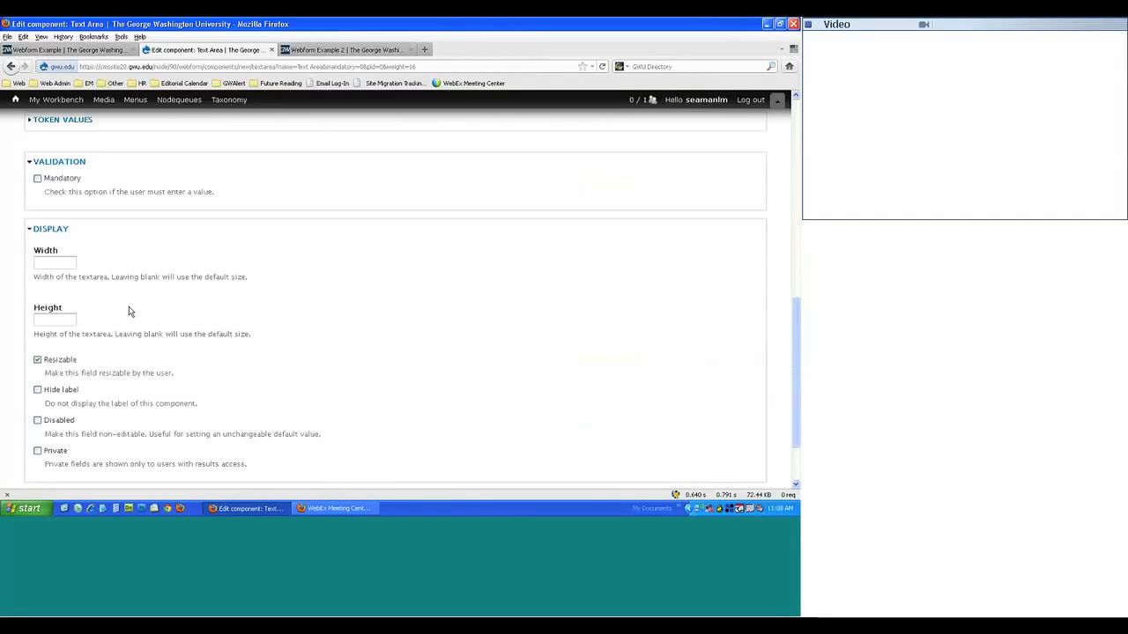
scroll(80, 317, down, 3)
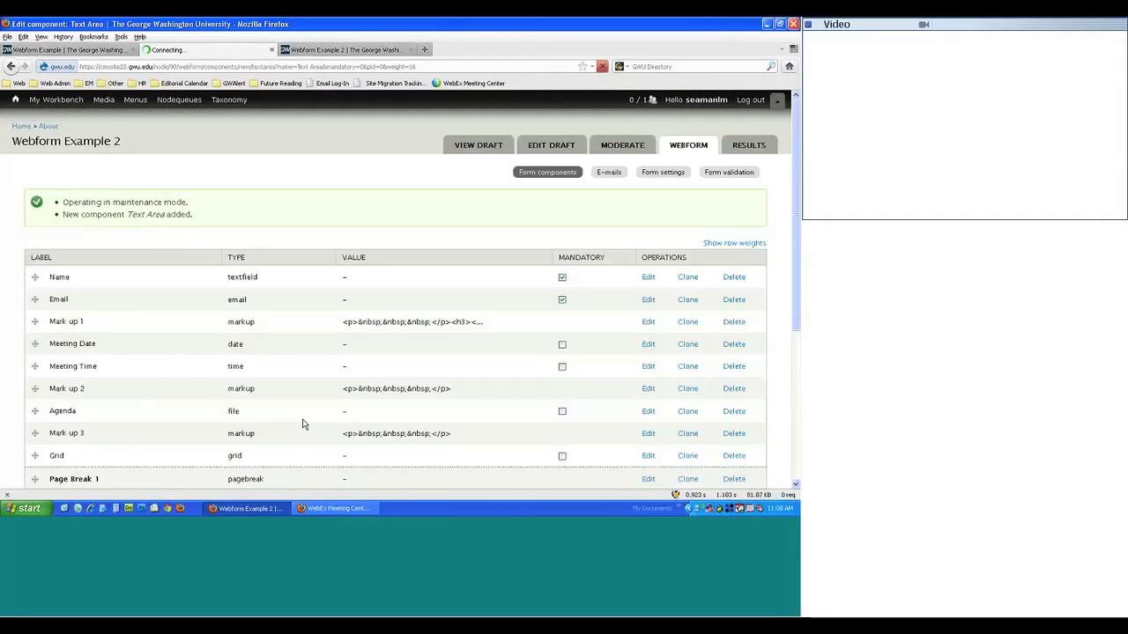
scroll(303, 400, down, 2)
scroll(302, 399, down, 5)
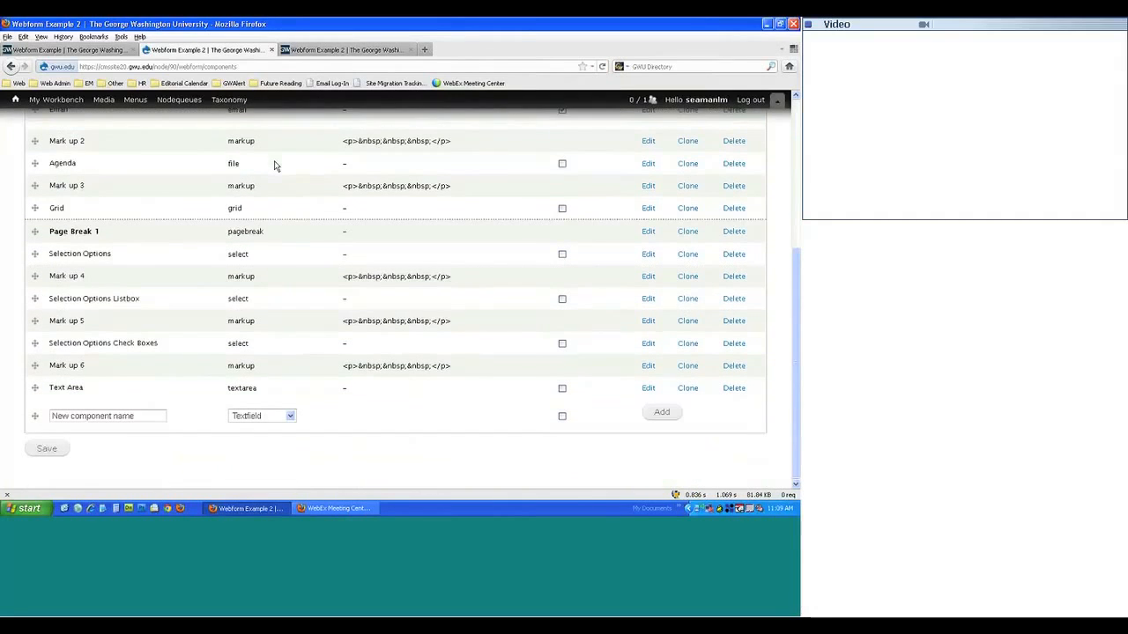
click(338, 53)
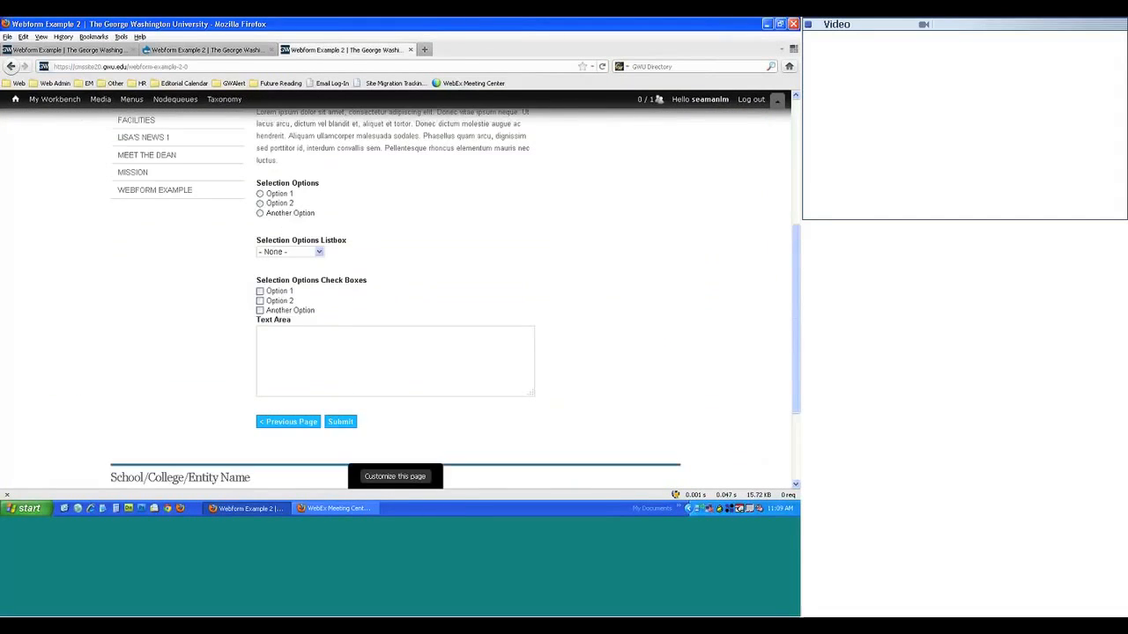
key(F5)
key(Return)
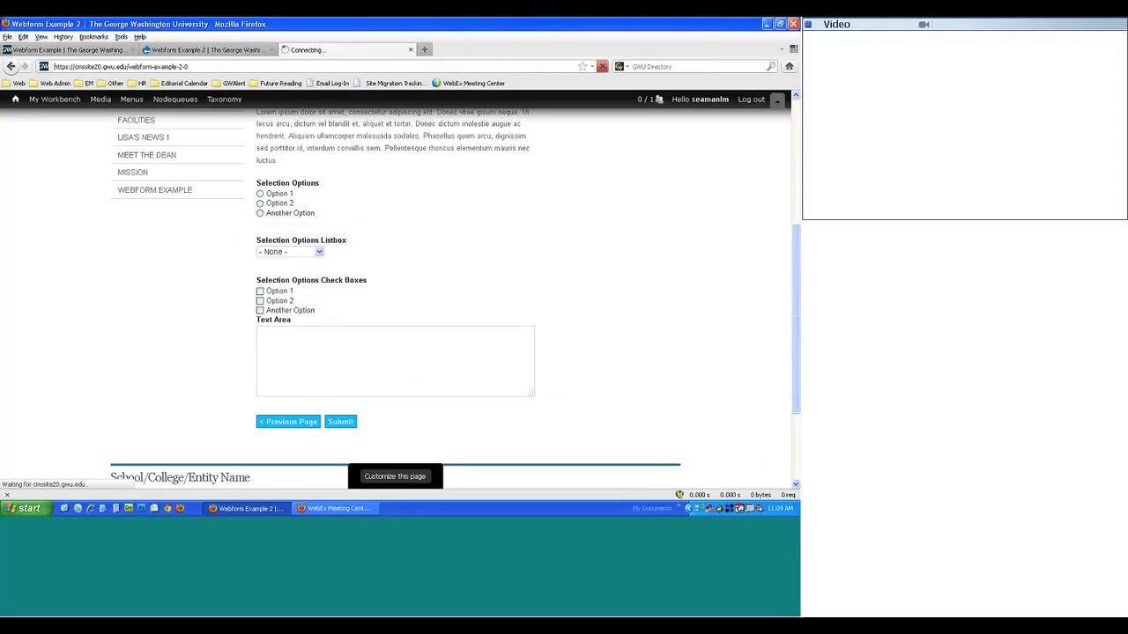
scroll(272, 285, down, 3)
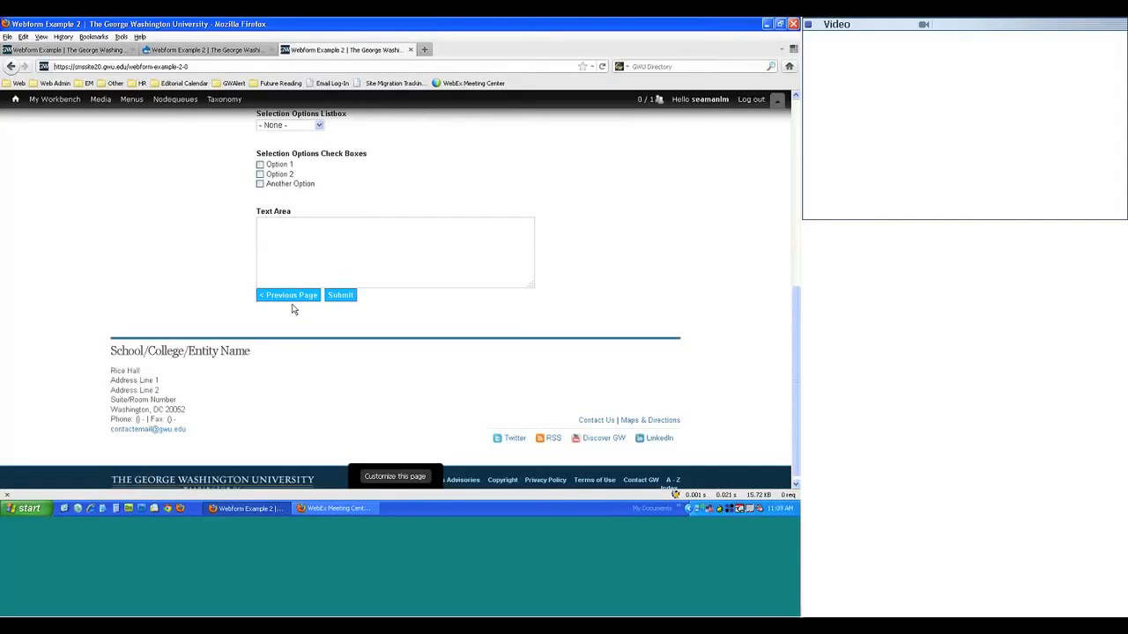
click(208, 50)
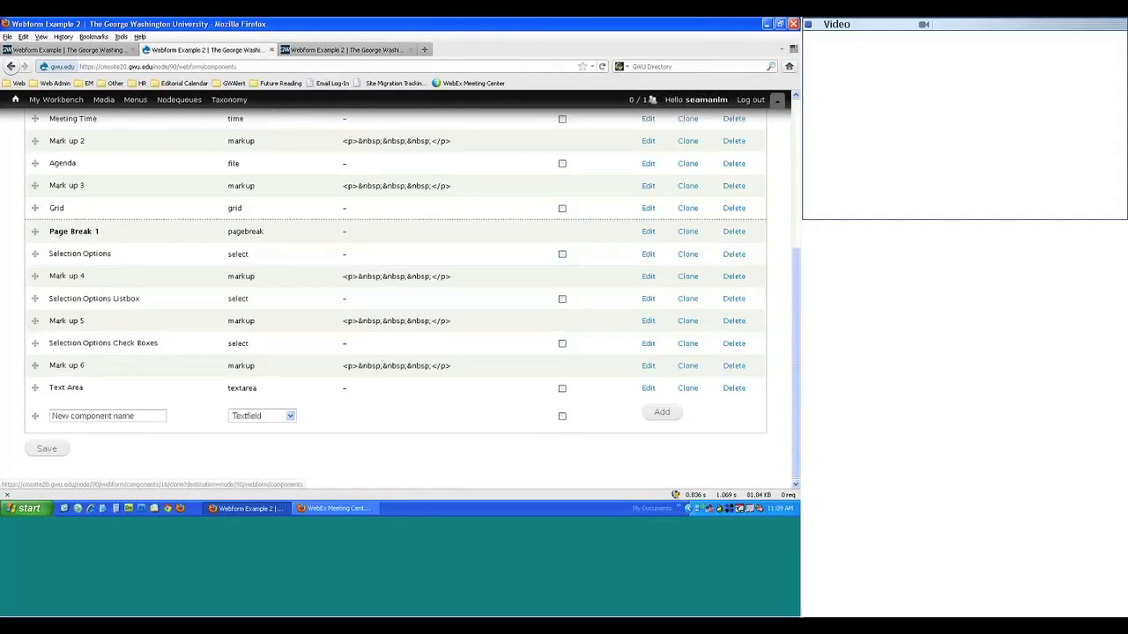
- Clone Mark up 6 and save the copy with label and field key changed to 7
click(687, 366)
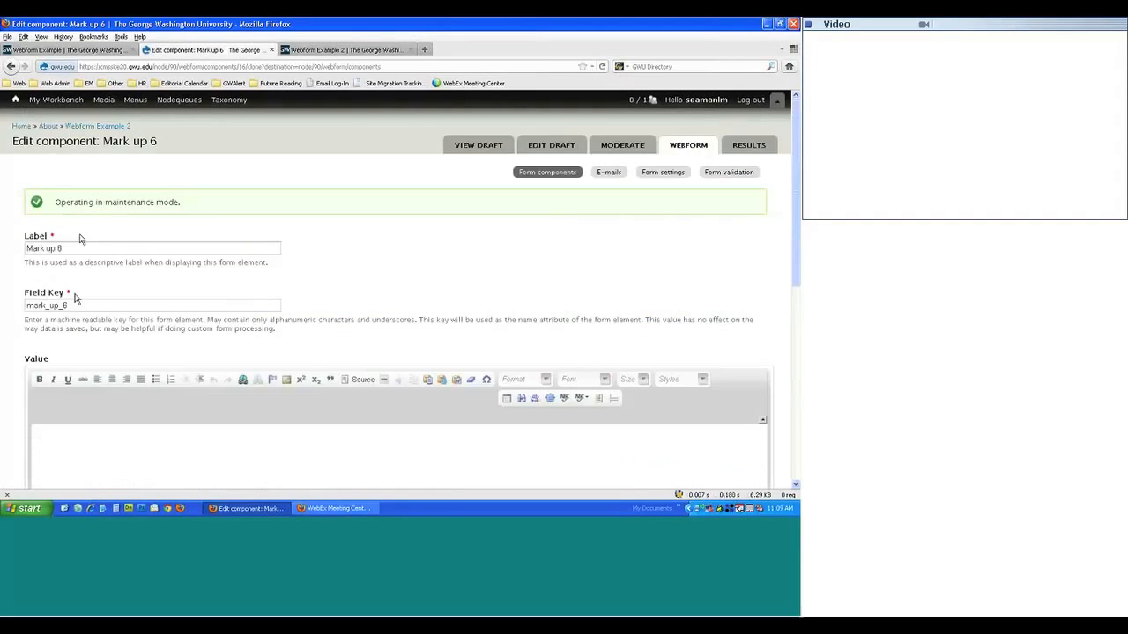
scroll(79, 238, down, 5)
scroll(93, 357, up, 5)
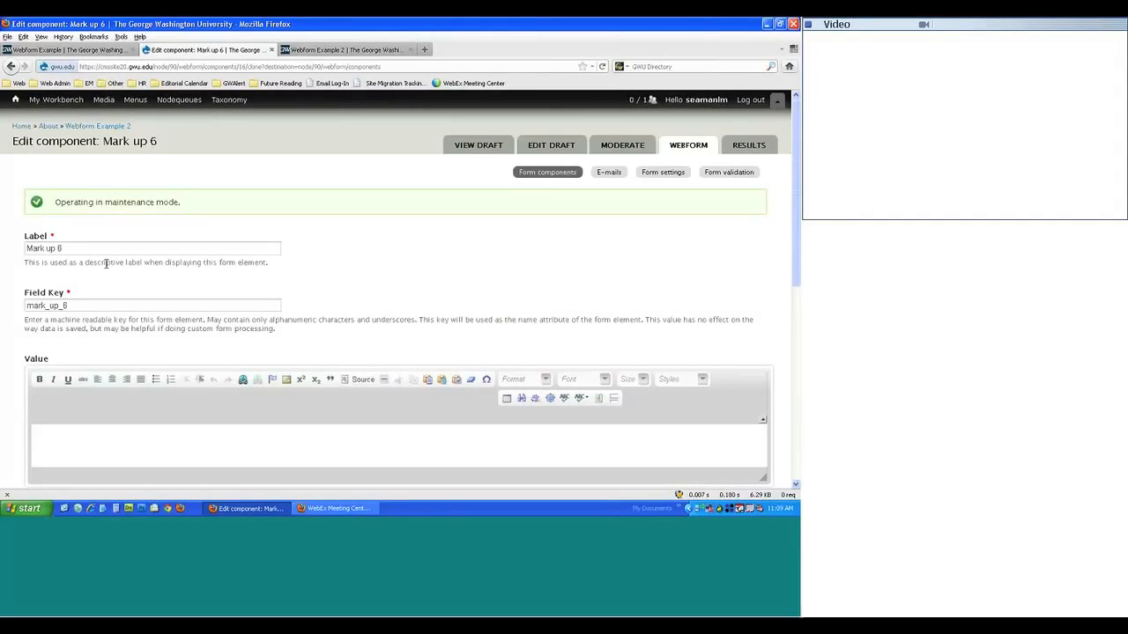
click(62, 248)
key(BackSpace)
text(7)
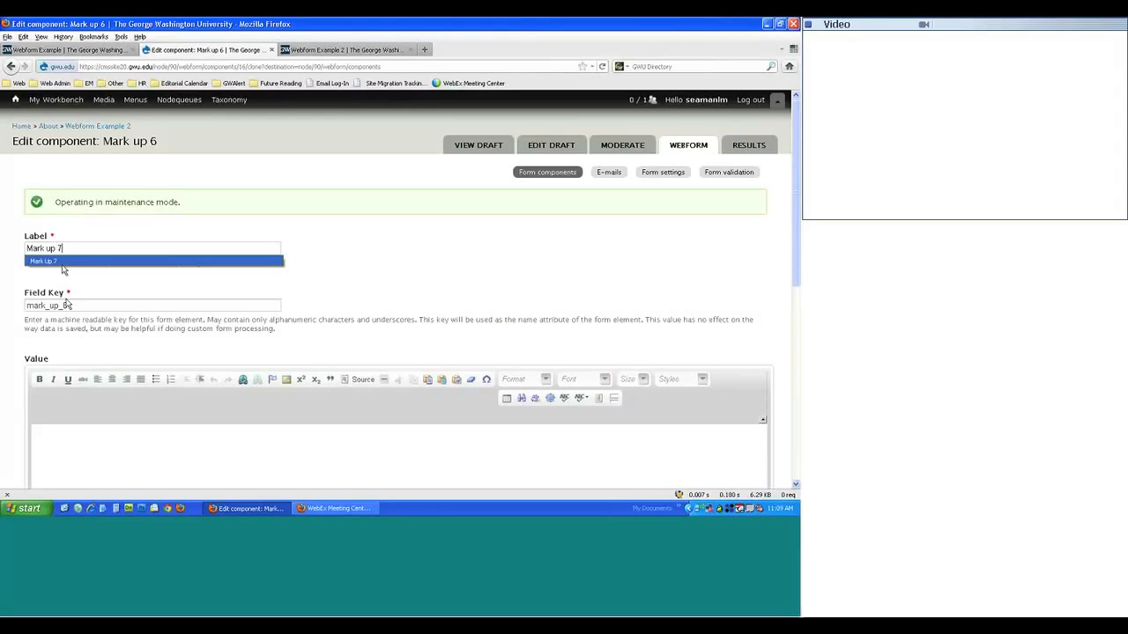
click(67, 305)
key(BackSpace)
text(7)
scroll(161, 327, down, 5)
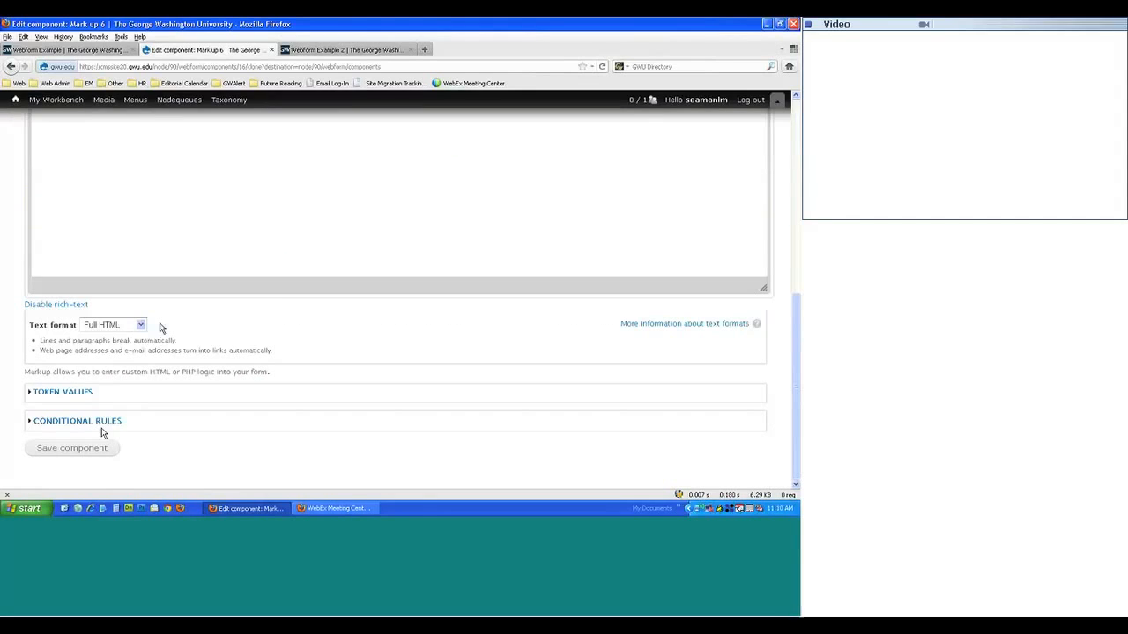
click(76, 451)
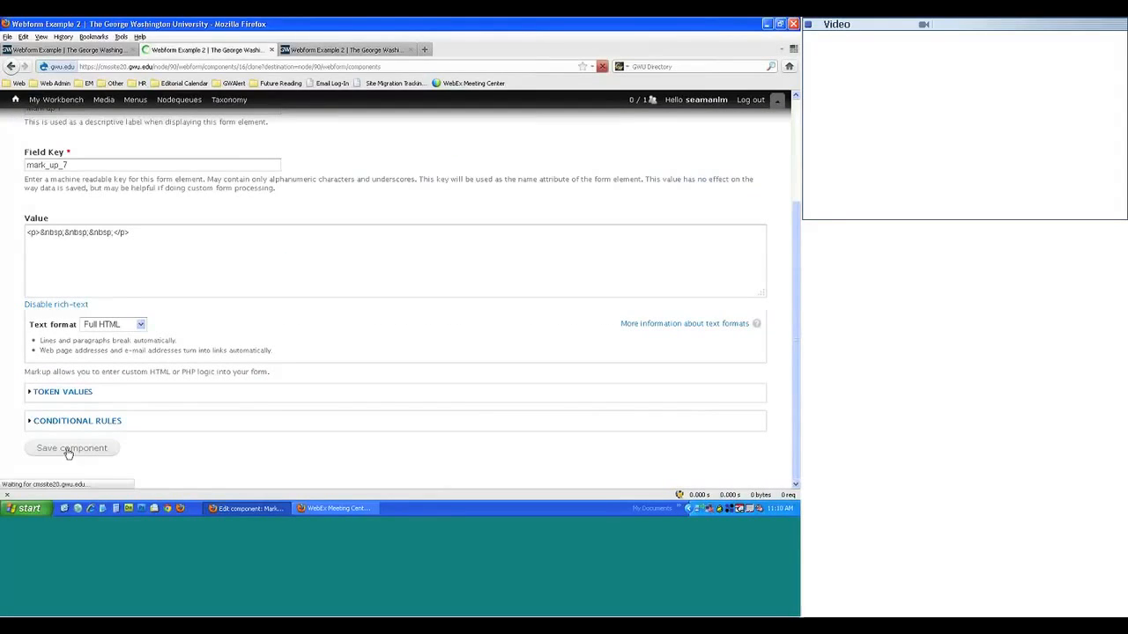
- Move Mark up 7 below the Text Area and save the component order
scroll(65, 440, down, 10)
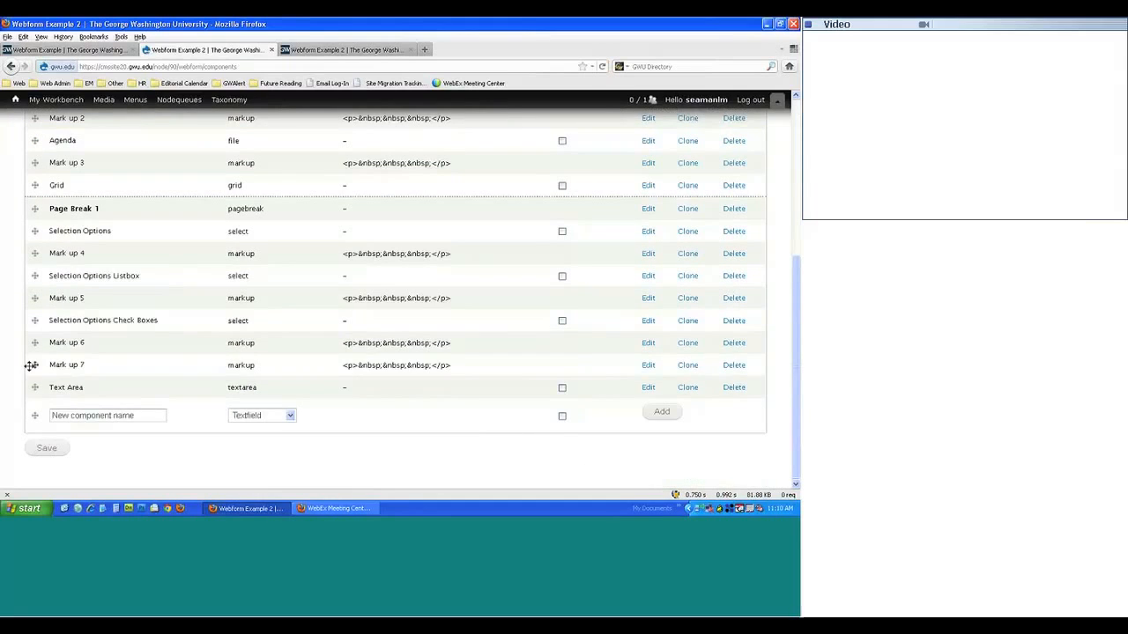
drag(31, 364, 62, 460)
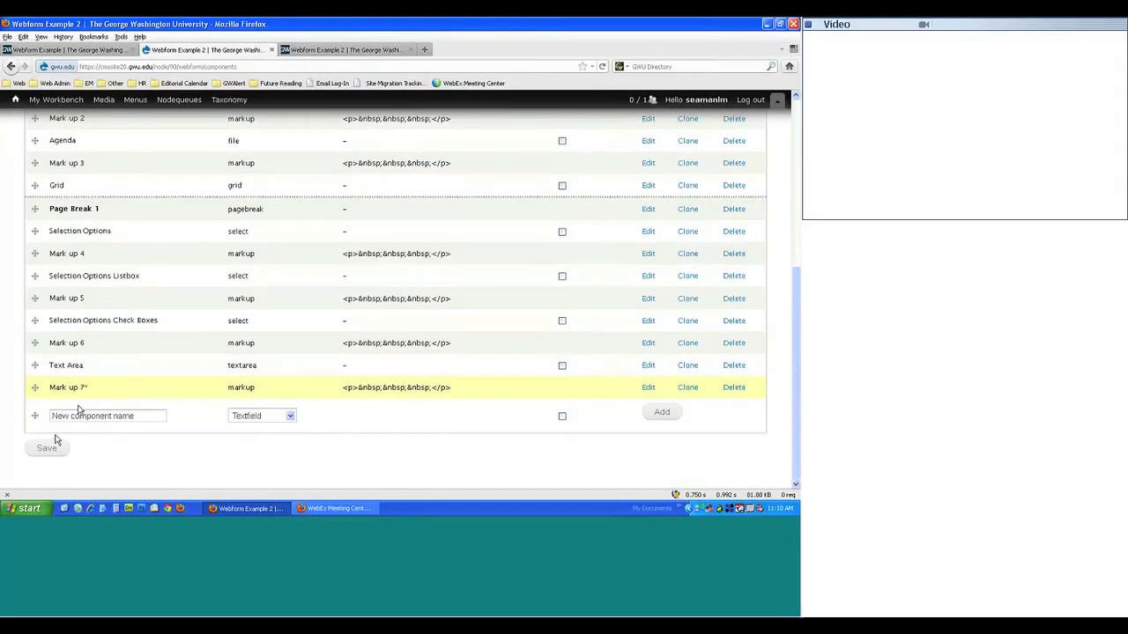
click(52, 447)
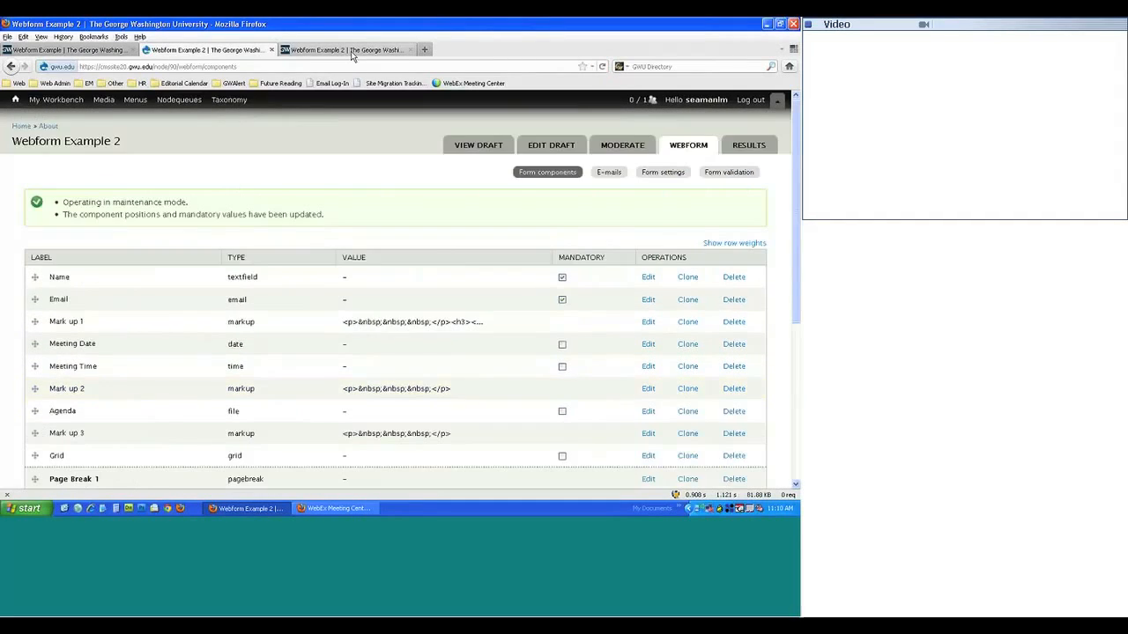
click(351, 51)
key(F5)
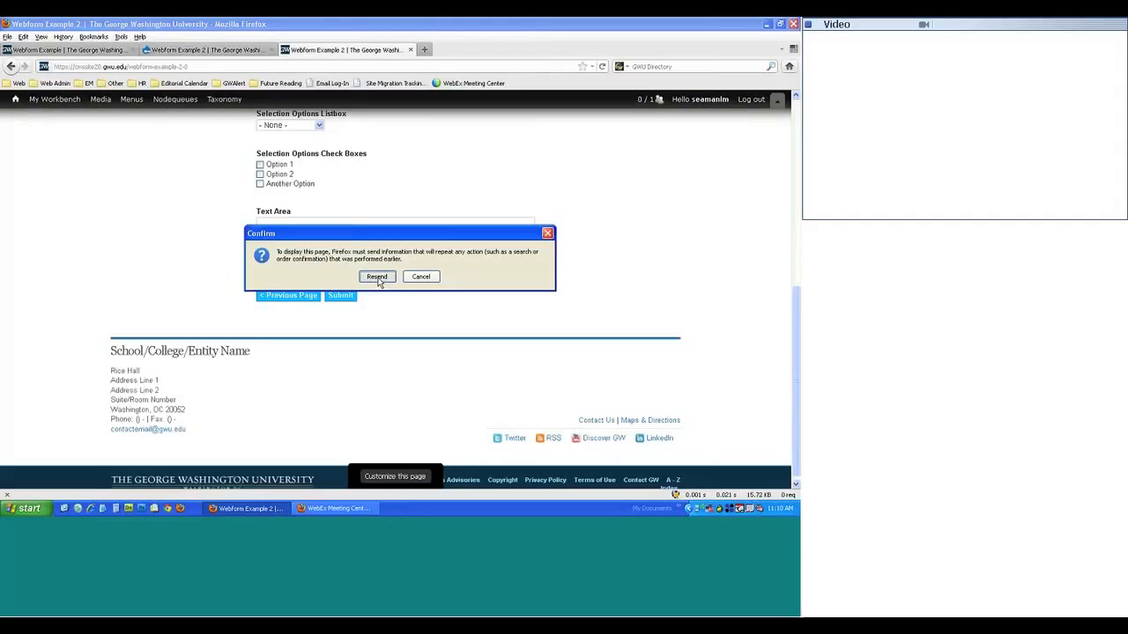
click(377, 276)
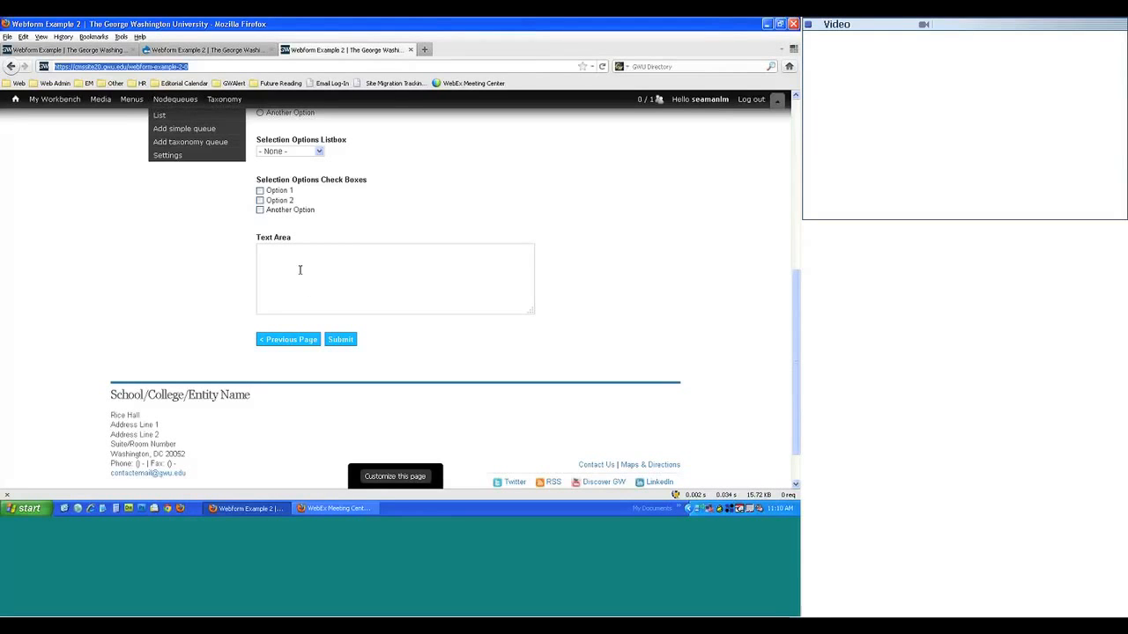
click(187, 47)
scroll(364, 324, down, 3)
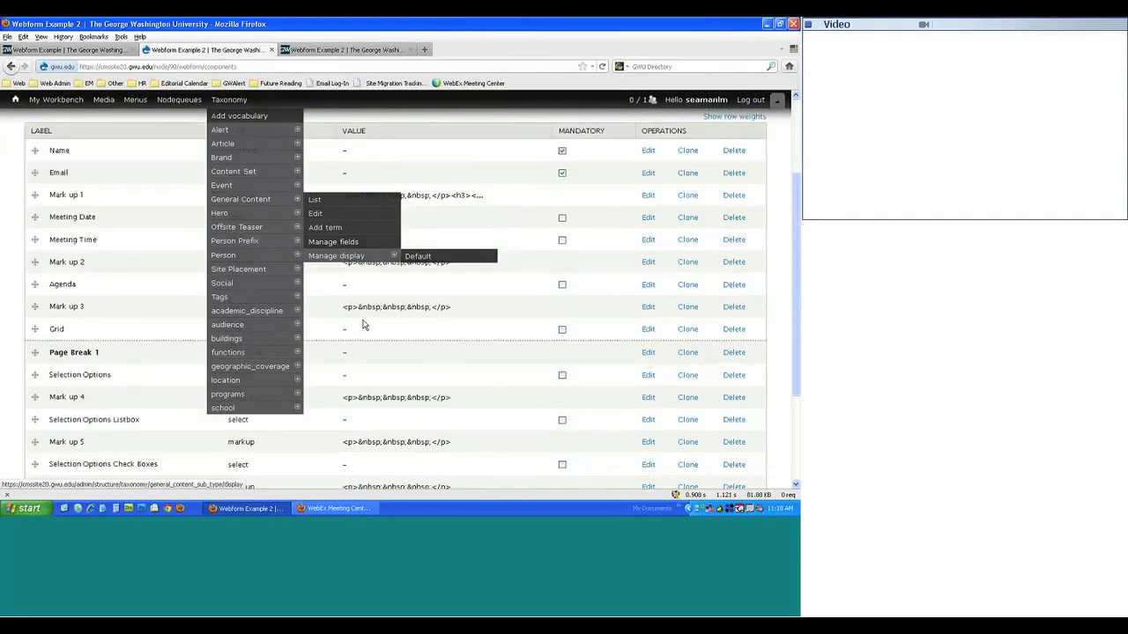
scroll(364, 324, up, 3)
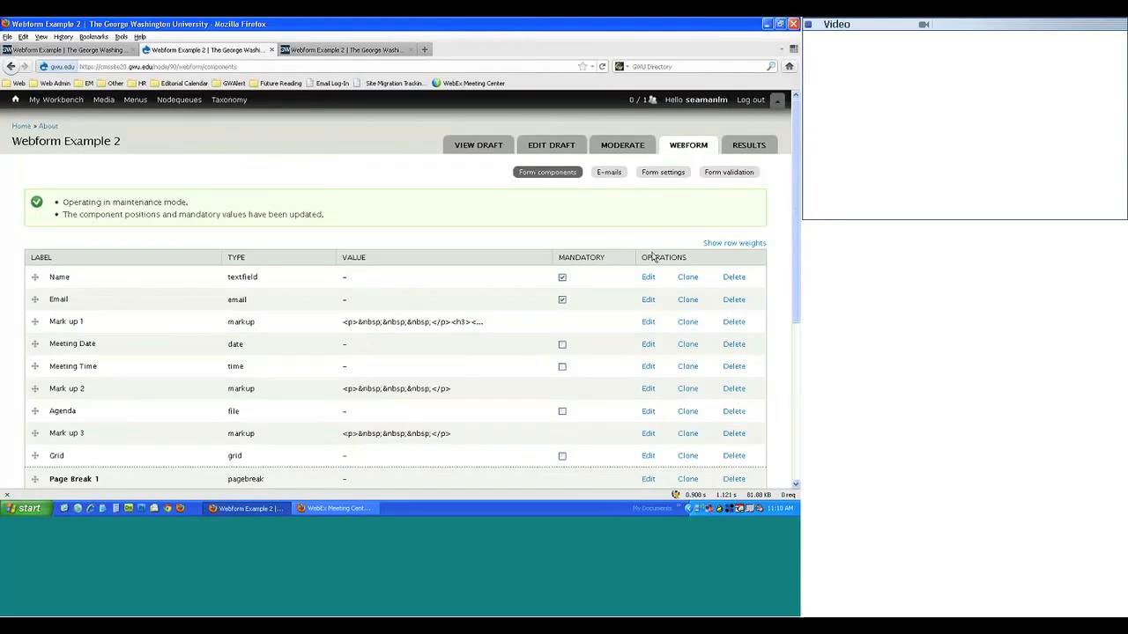
- On the E-mails tab, enter a fixed recipient e-mail address and add it
click(611, 172)
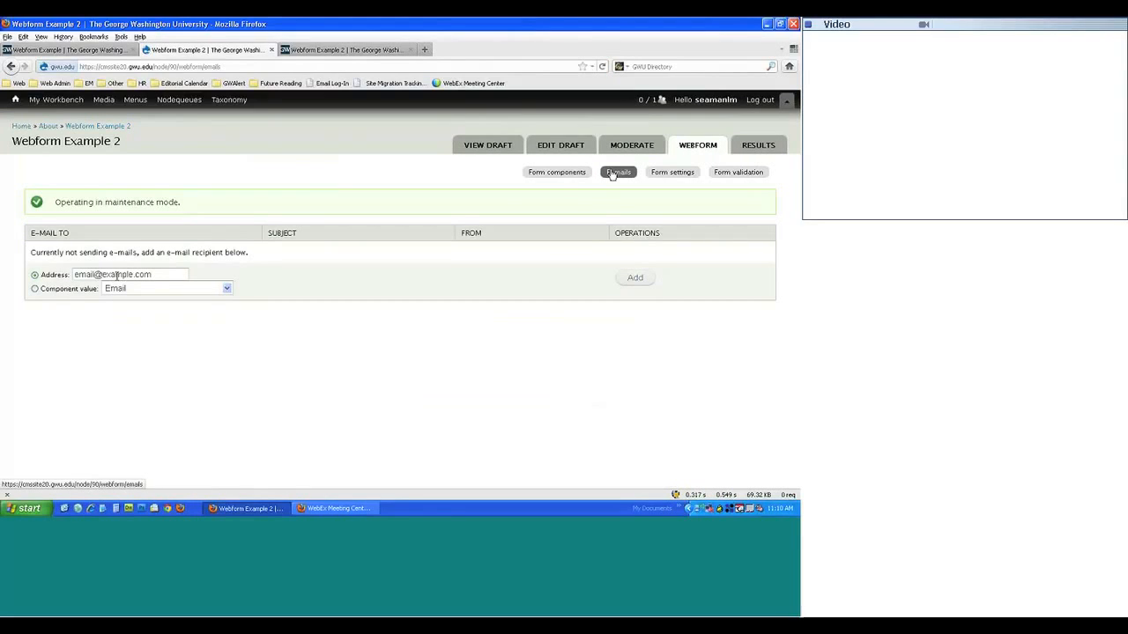
click(47, 268)
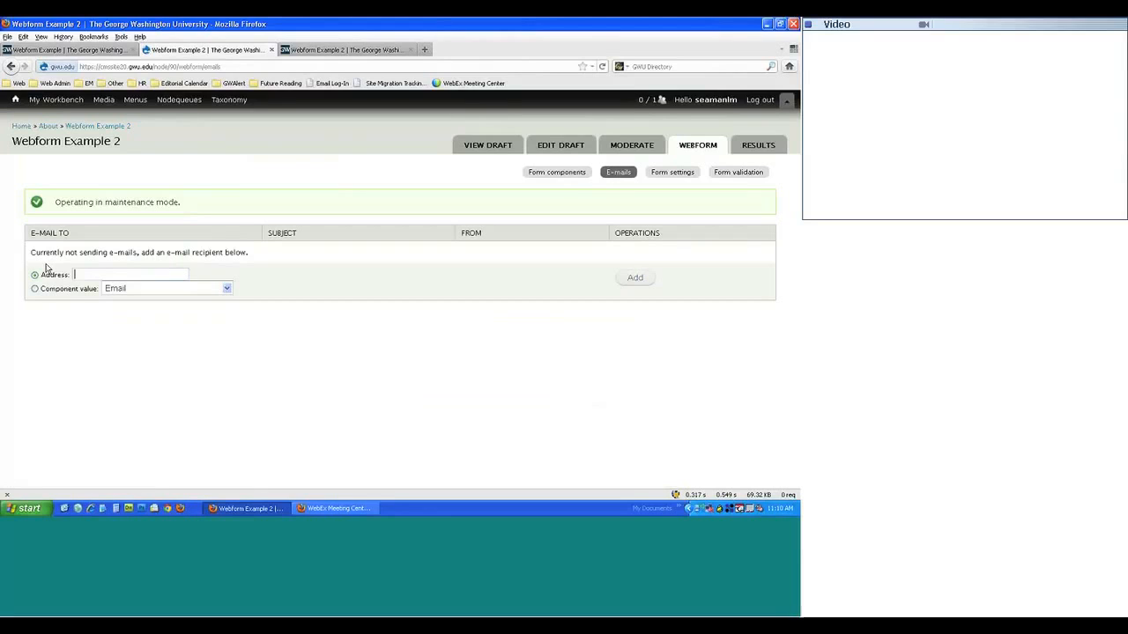
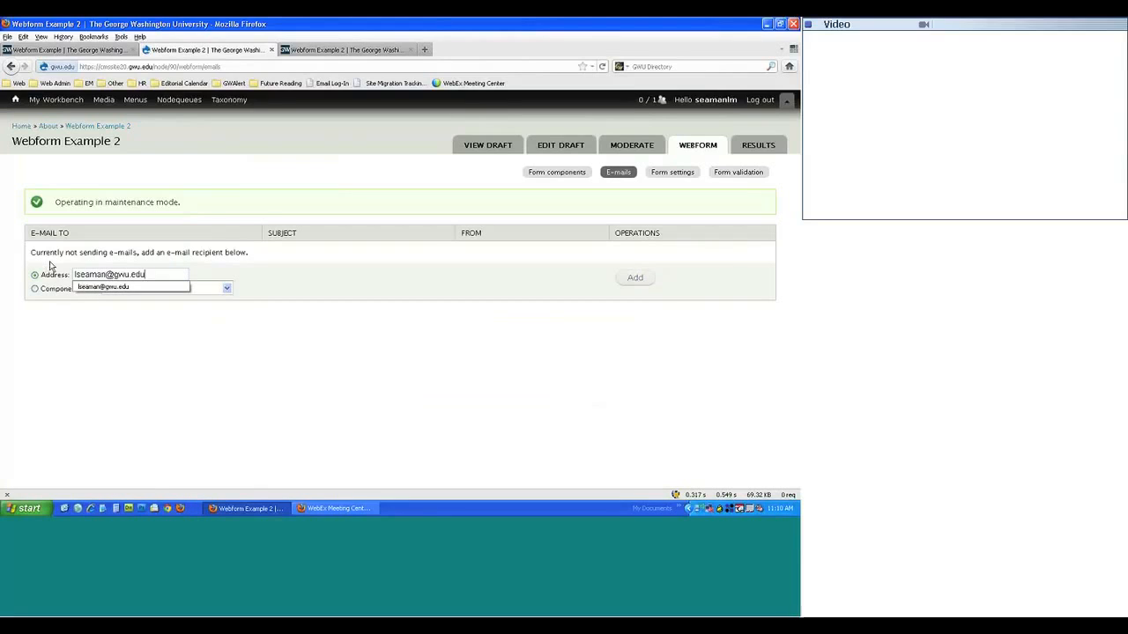
click(50, 266)
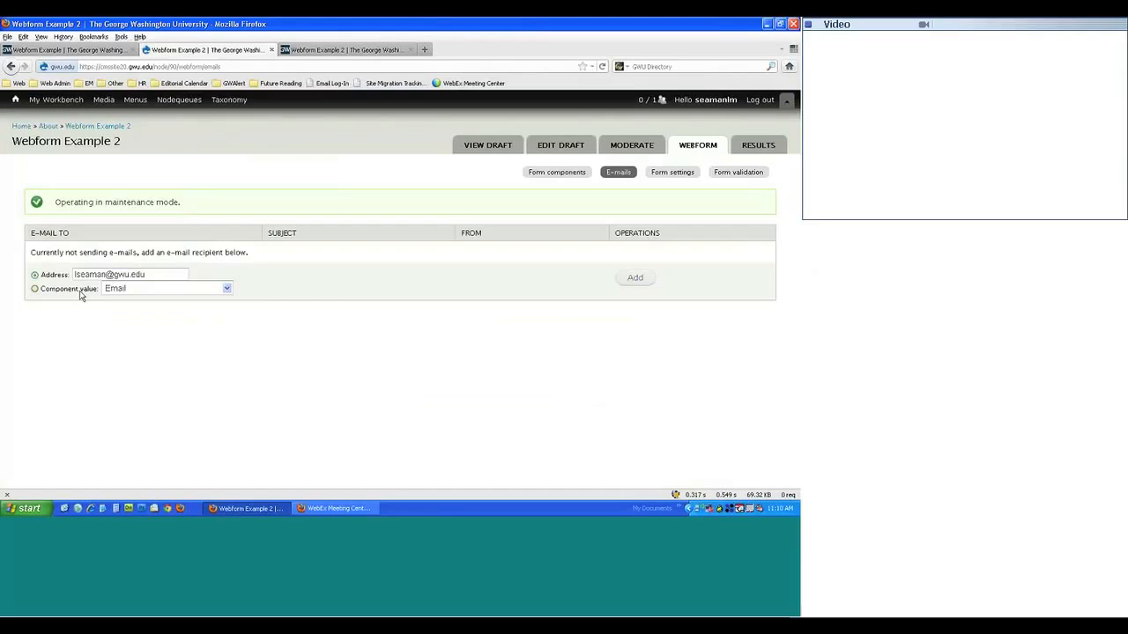
click(638, 278)
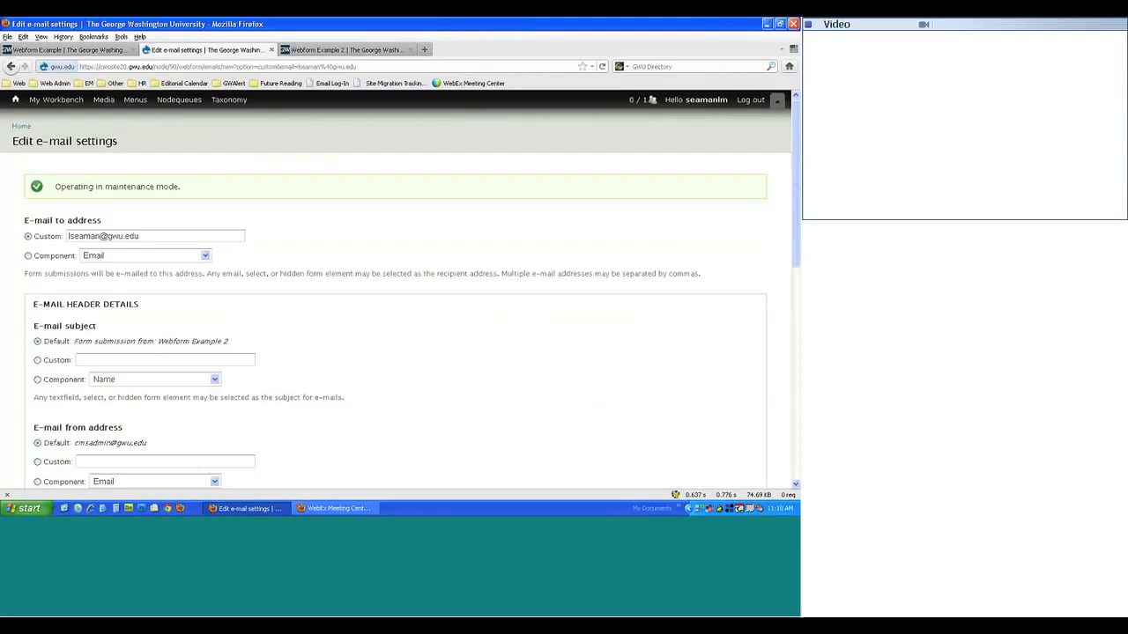
- Check the component-based subject option (Name), then return the subject to Default
scroll(104, 199, down, 3)
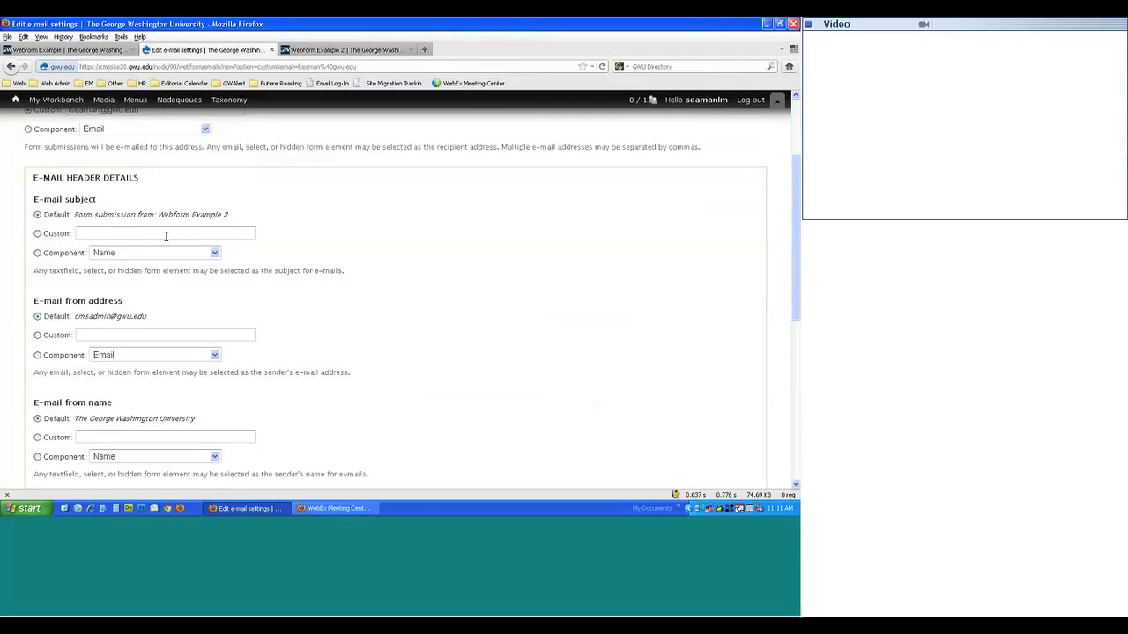
click(39, 252)
click(119, 252)
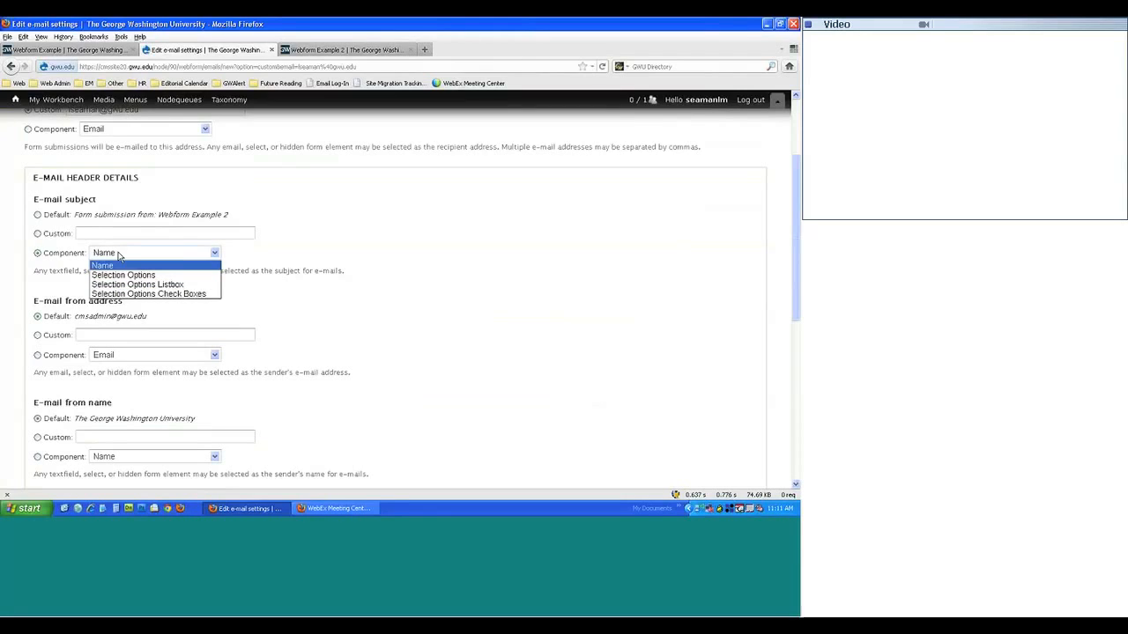
click(136, 254)
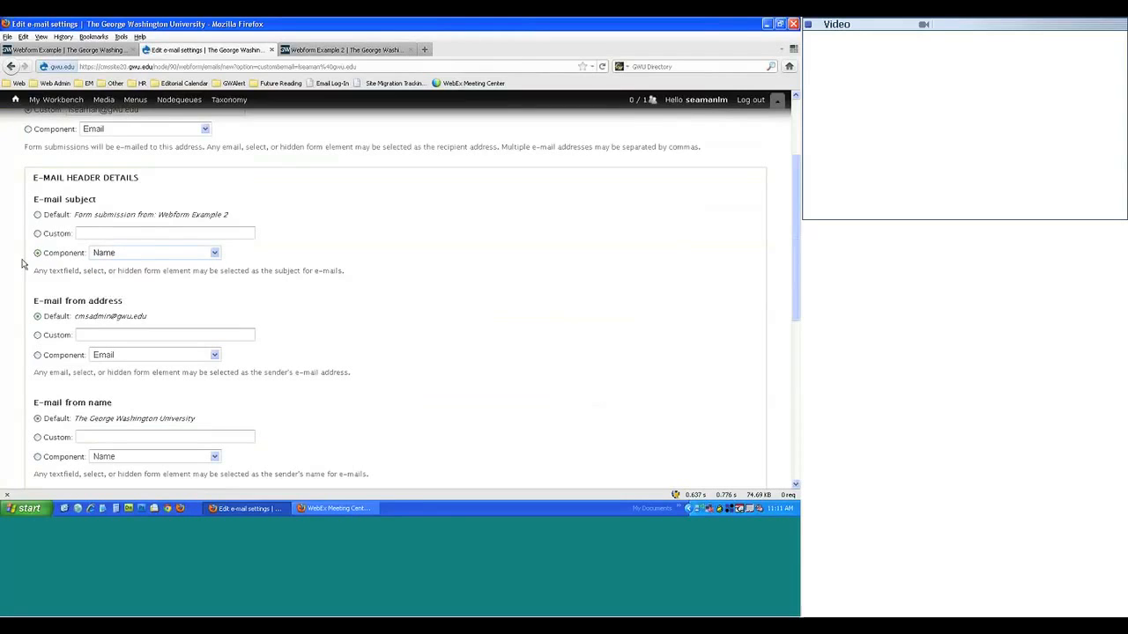
click(60, 216)
- Leave the sender address on Default and save the recipient's e-mail settings
scroll(53, 333, down, 1)
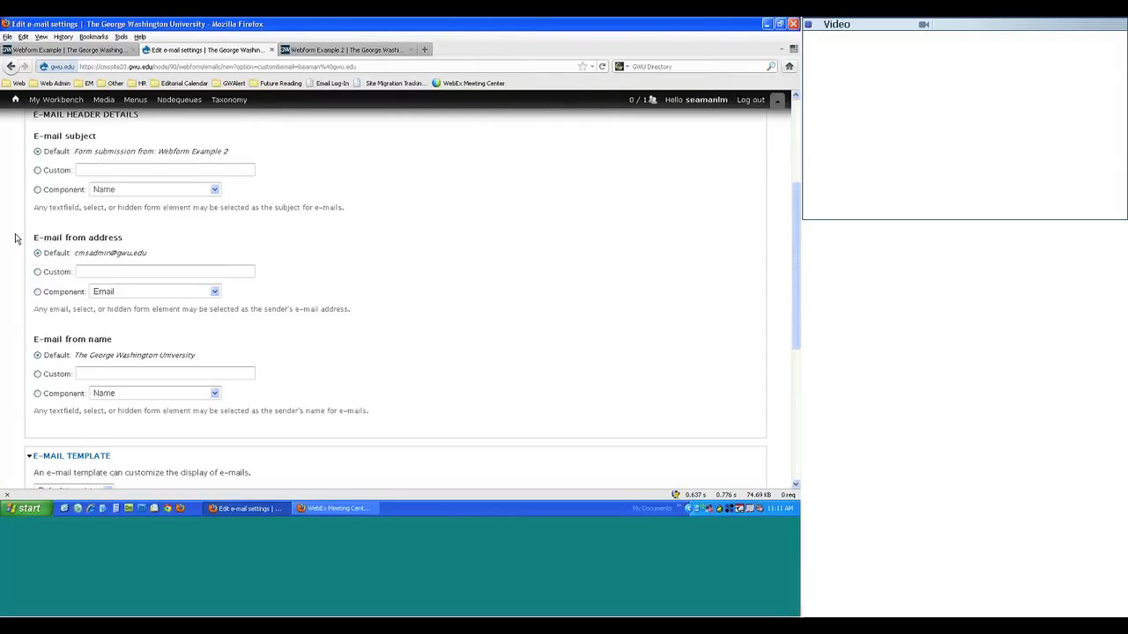
click(52, 272)
click(76, 274)
click(37, 253)
scroll(38, 265, down, 3)
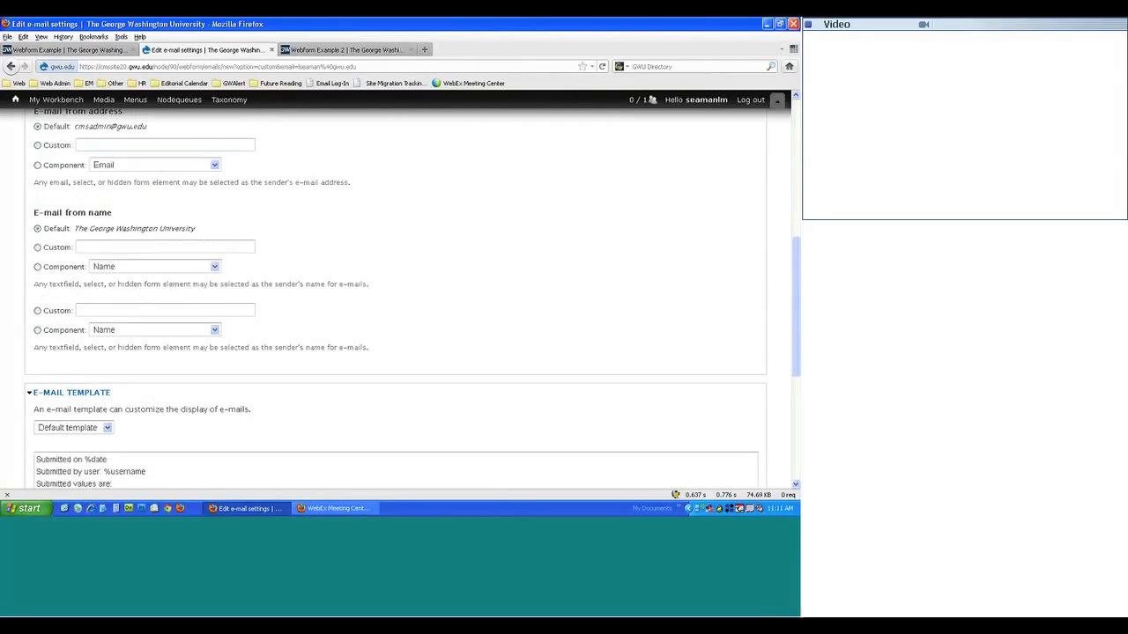
scroll(159, 422, down, 5)
click(79, 448)
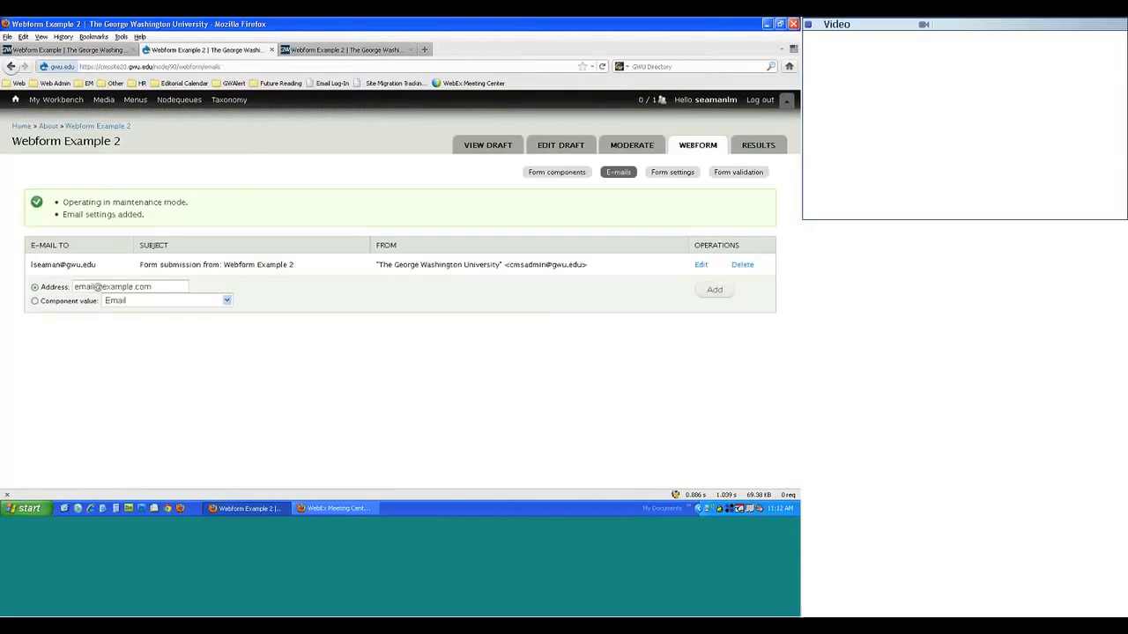
- Set the recipient source to the form's Email component and add it
click(35, 302)
click(174, 301)
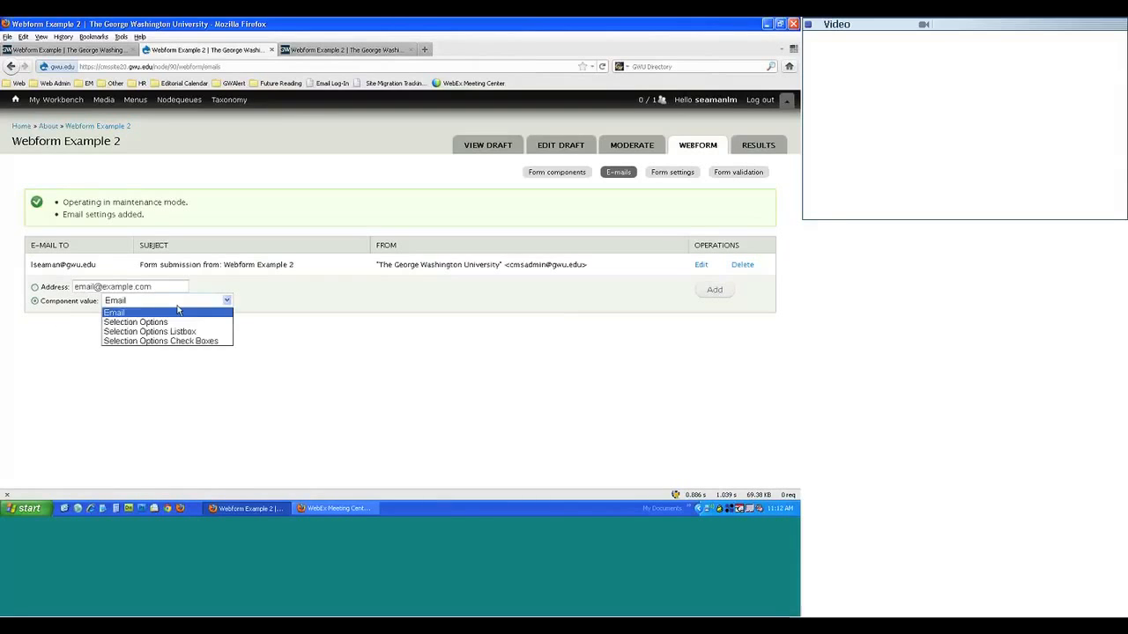
click(174, 306)
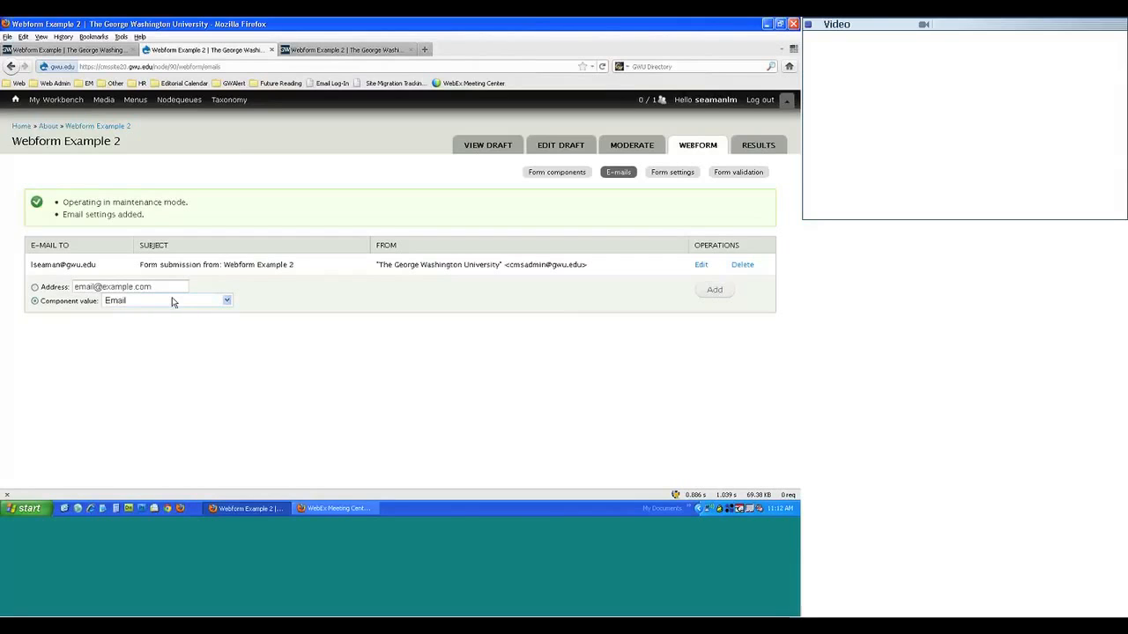
click(709, 294)
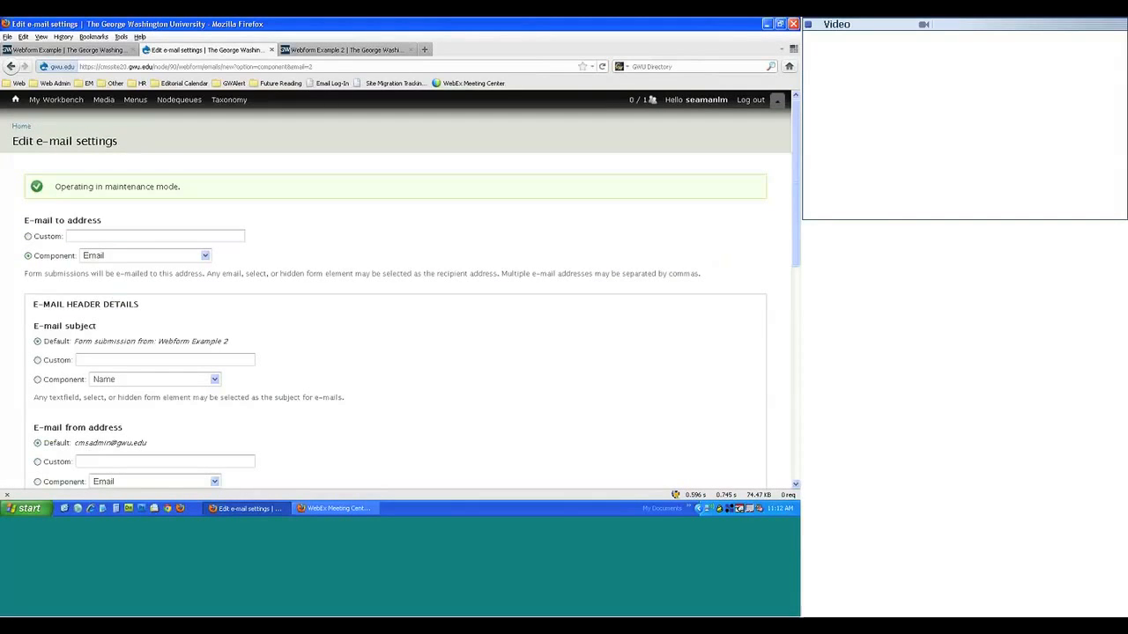
- Choose a custom sender address and enter the custom subject 'Webform Confirmation'
scroll(113, 306, down, 3)
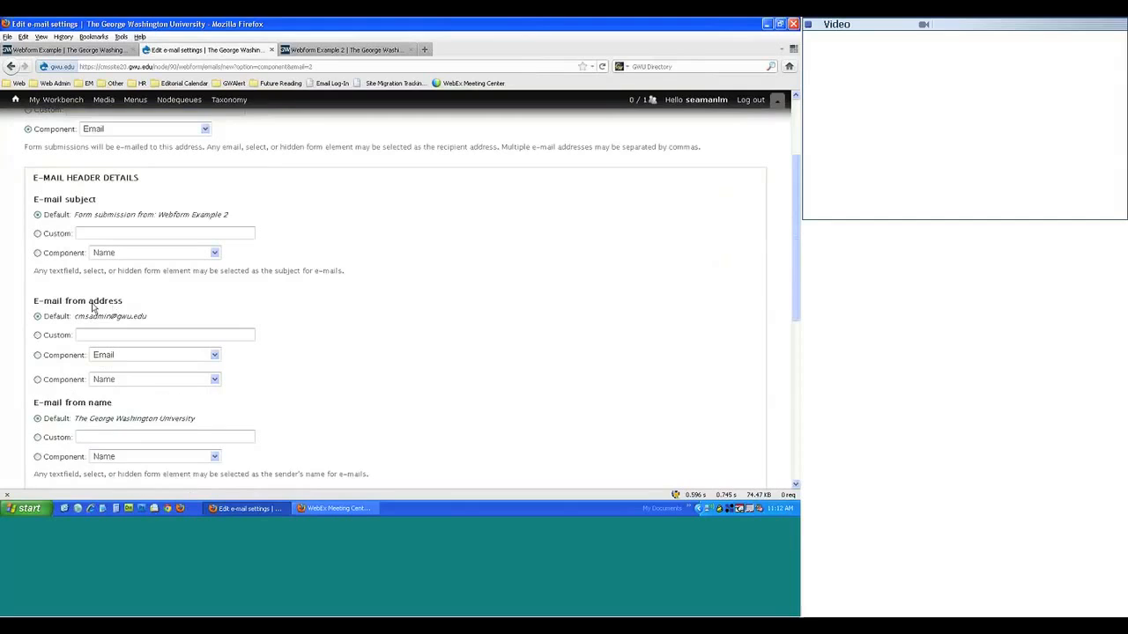
scroll(86, 330, down, 2)
scroll(86, 327, down, 1)
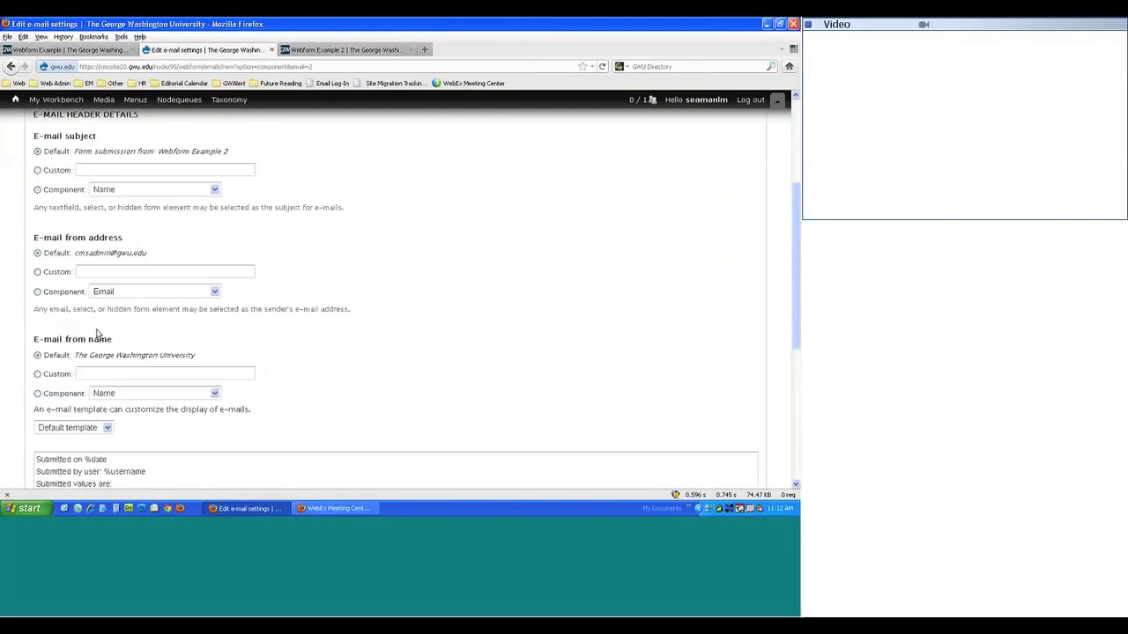
scroll(92, 331, up, 4)
scroll(88, 327, down, 2)
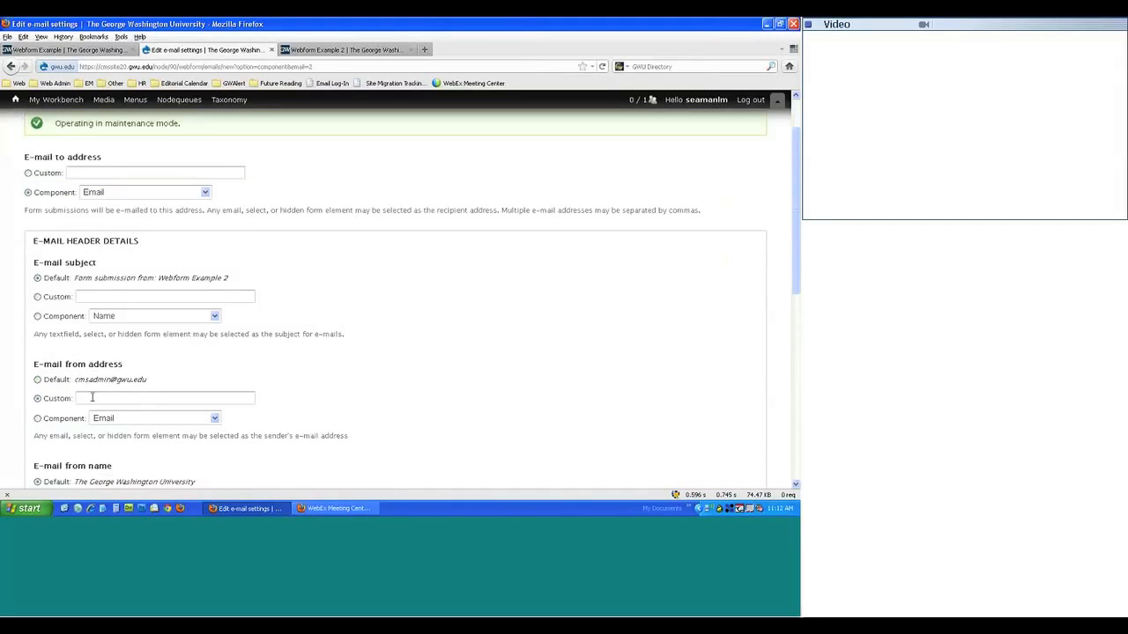
click(122, 397)
click(103, 294)
text(Webform Confirmation)
- Try saving the e-mail settings, keeping the recipient tied to the Email field
scroll(103, 294, down, 4)
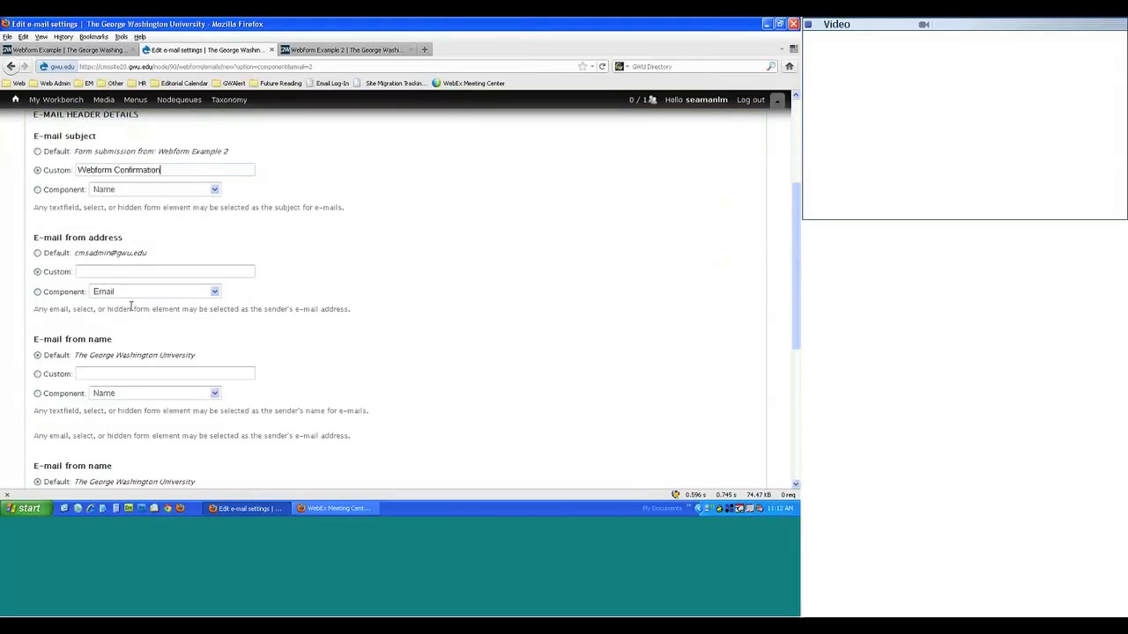
scroll(282, 323, down, 5)
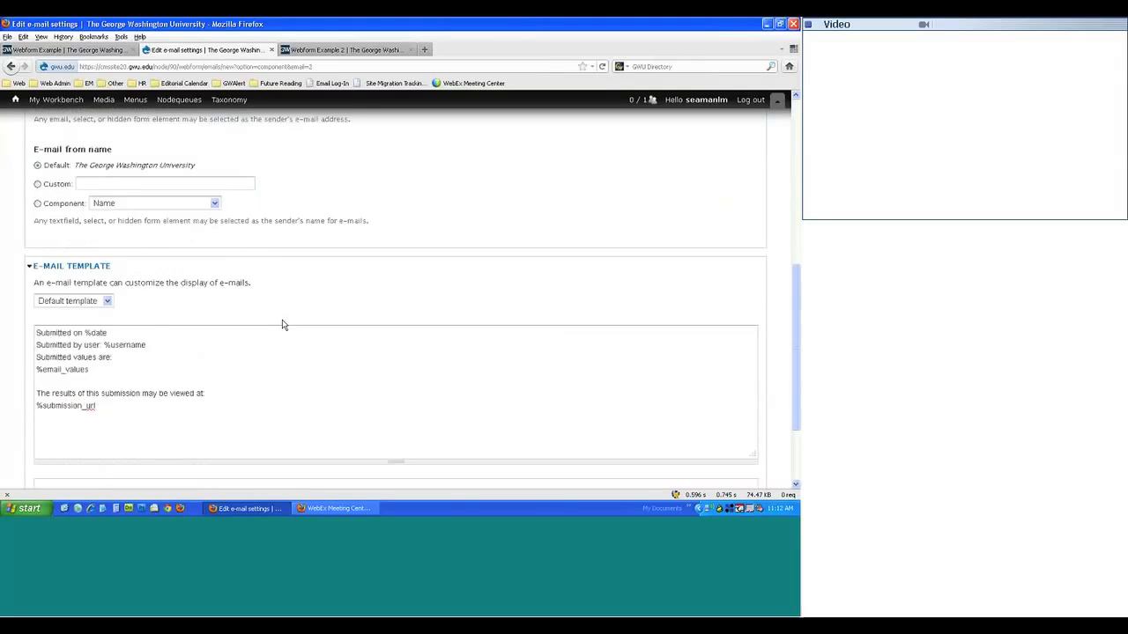
click(111, 446)
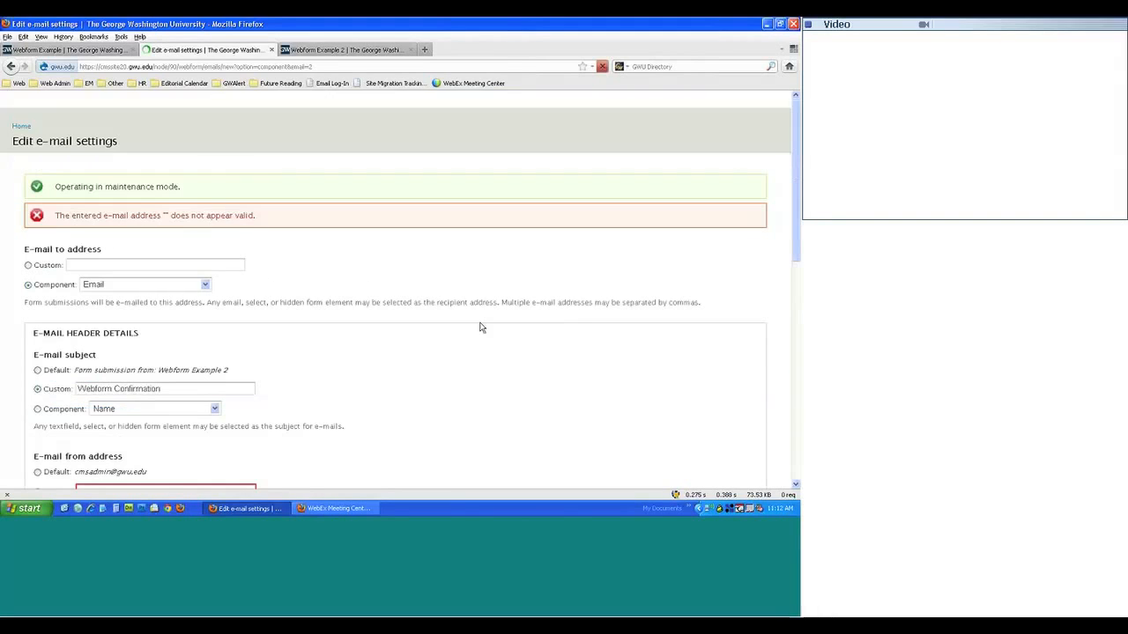
click(146, 266)
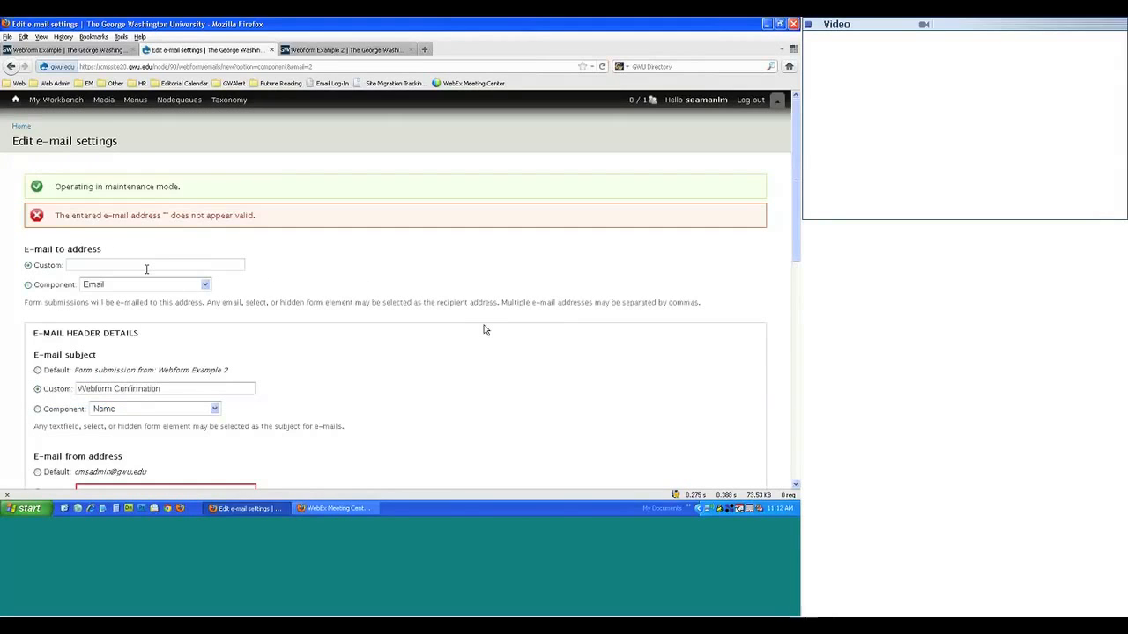
click(51, 286)
scroll(73, 297, down, 2)
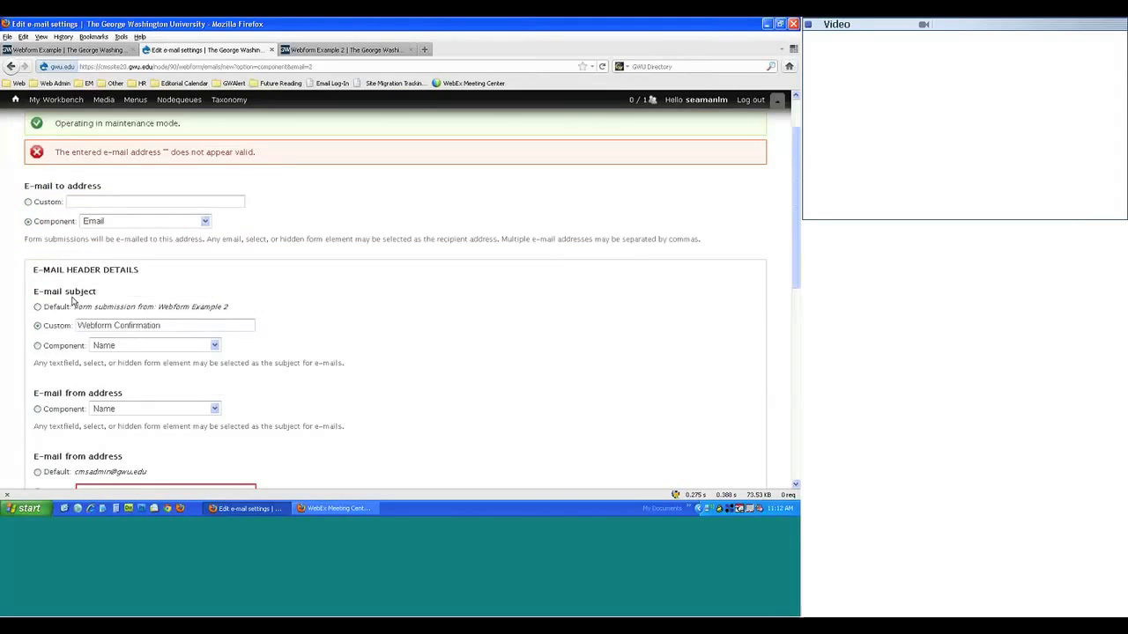
scroll(35, 343, down, 1)
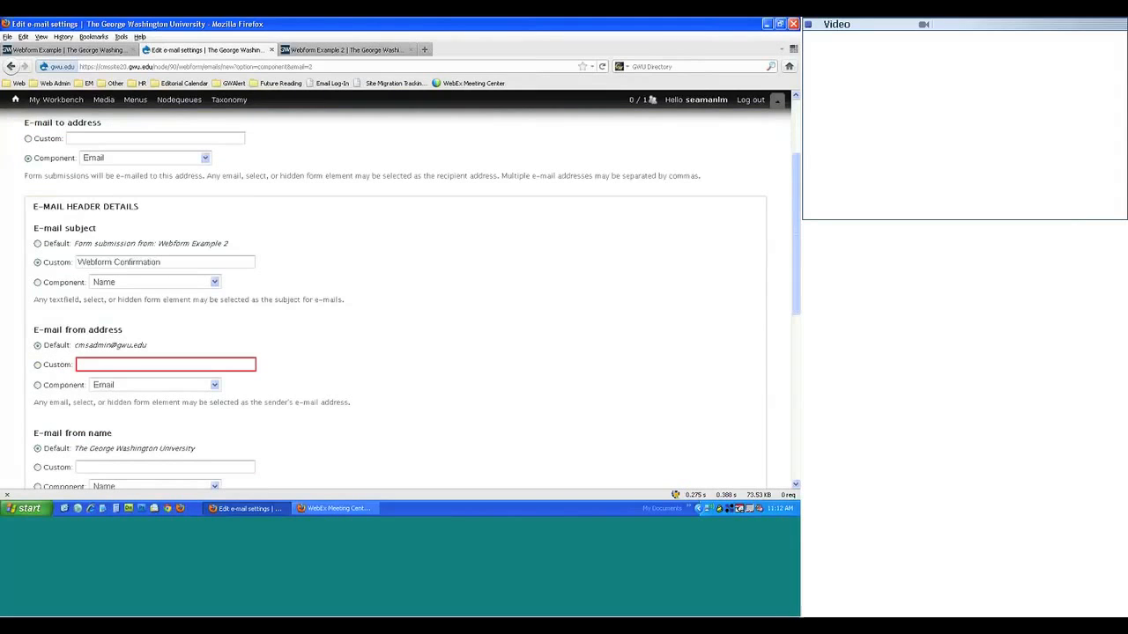
scroll(425, 330, down, 10)
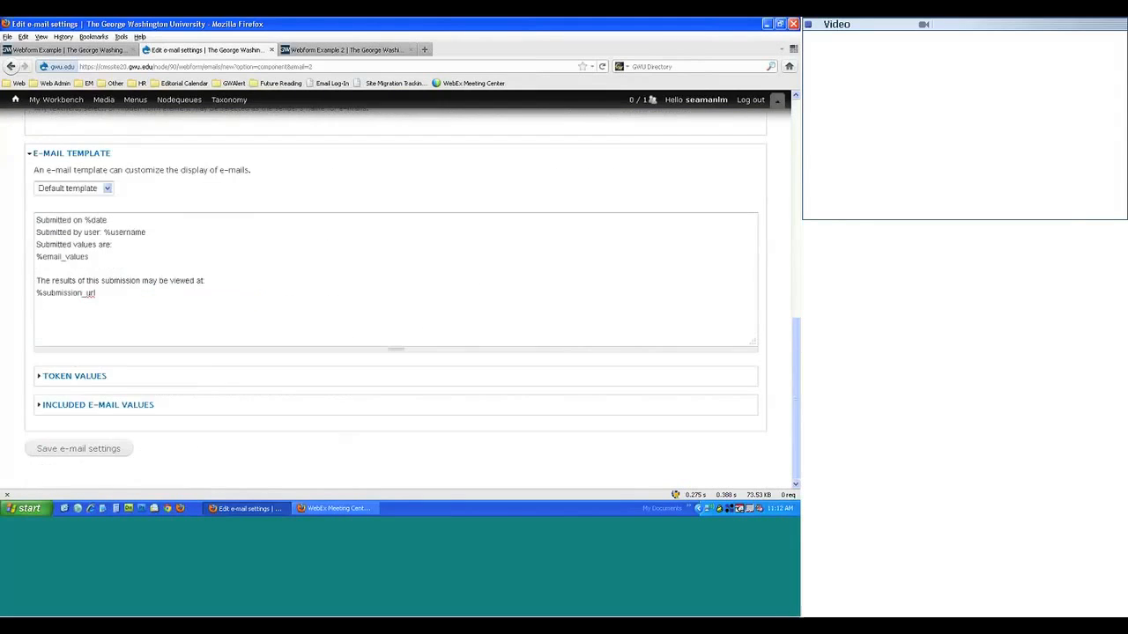
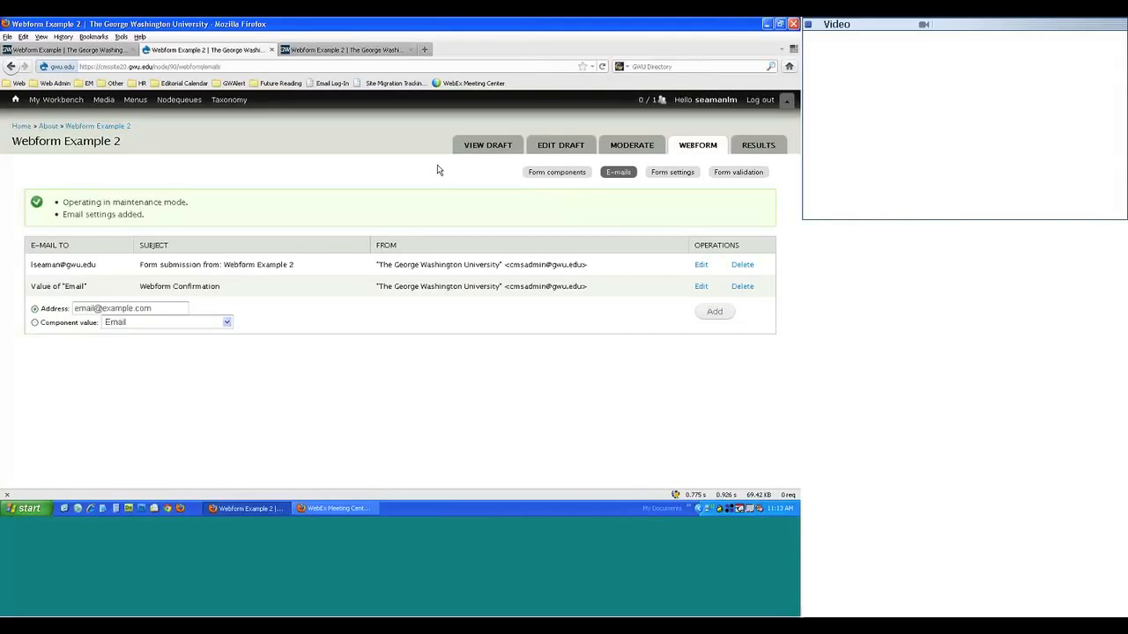
- In Form settings, enter the confirmation message 'Thank you for submitting the webform' and save the configuration
click(678, 175)
click(677, 176)
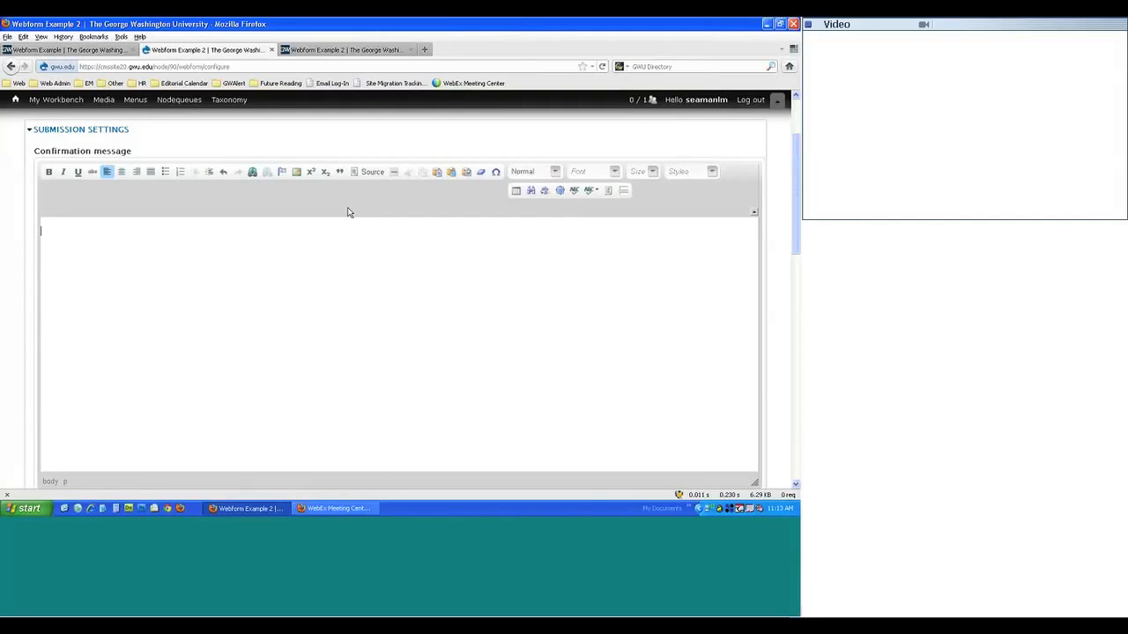
text(Thank you for submitting the webf)
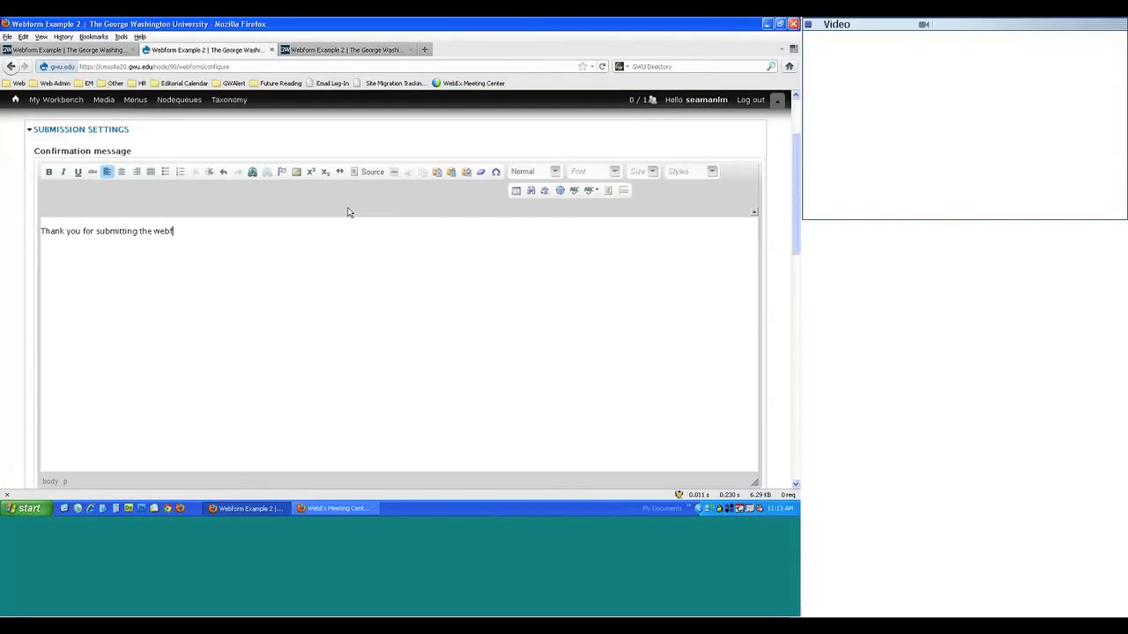
text(orm)
scroll(347, 214, down, 8)
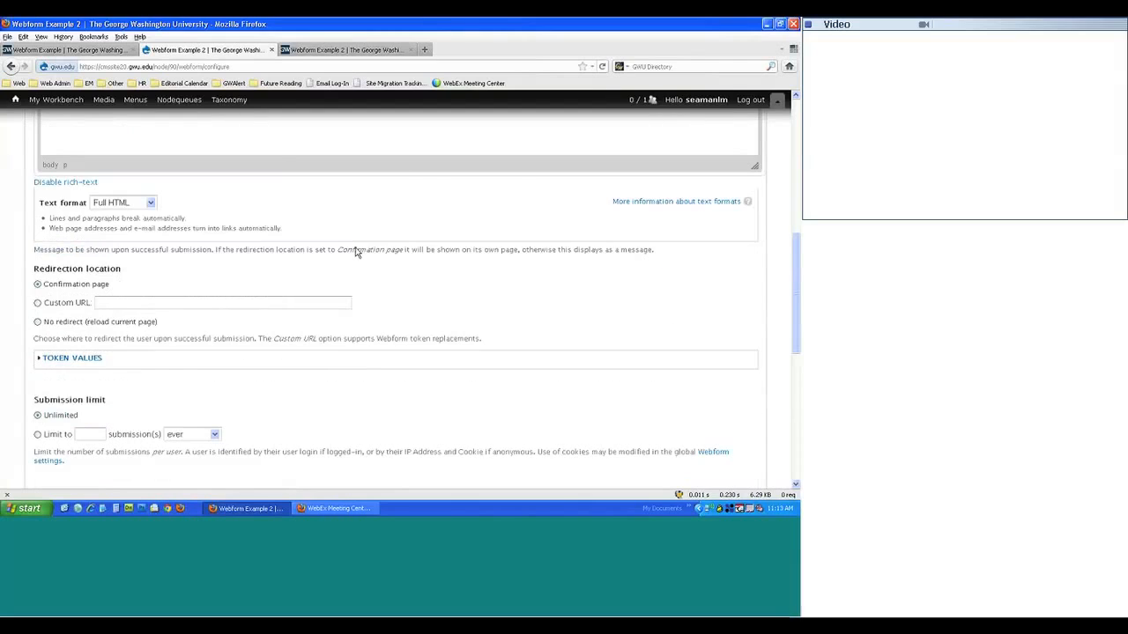
scroll(347, 256, down, 5)
click(61, 468)
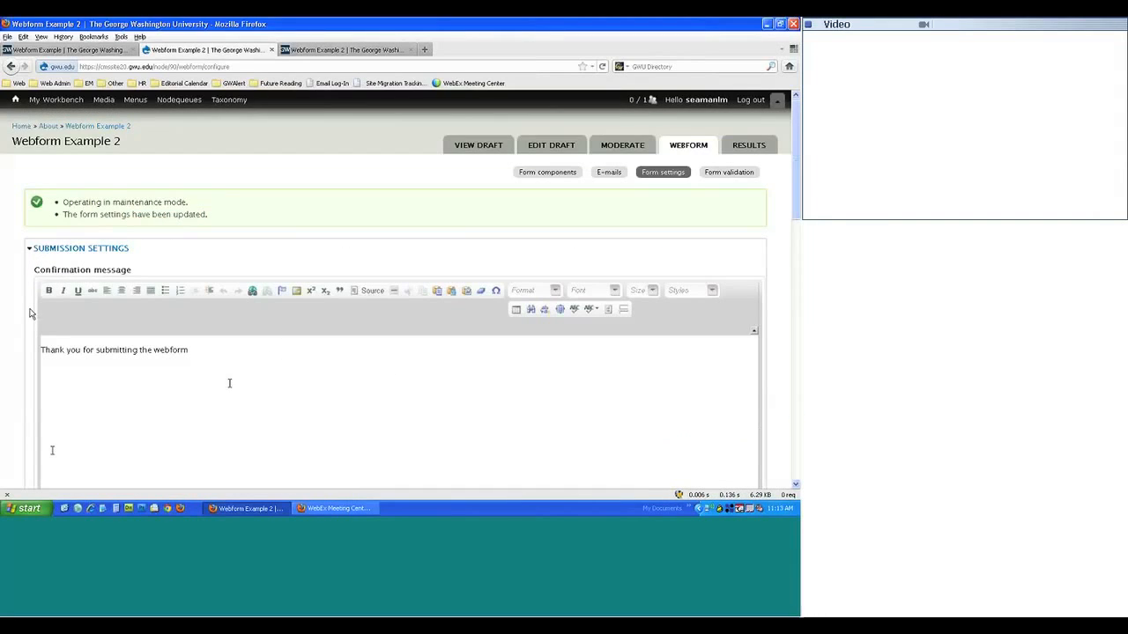
- Submit the live webform as a test to see the thank-you message, then return to its settings
click(305, 51)
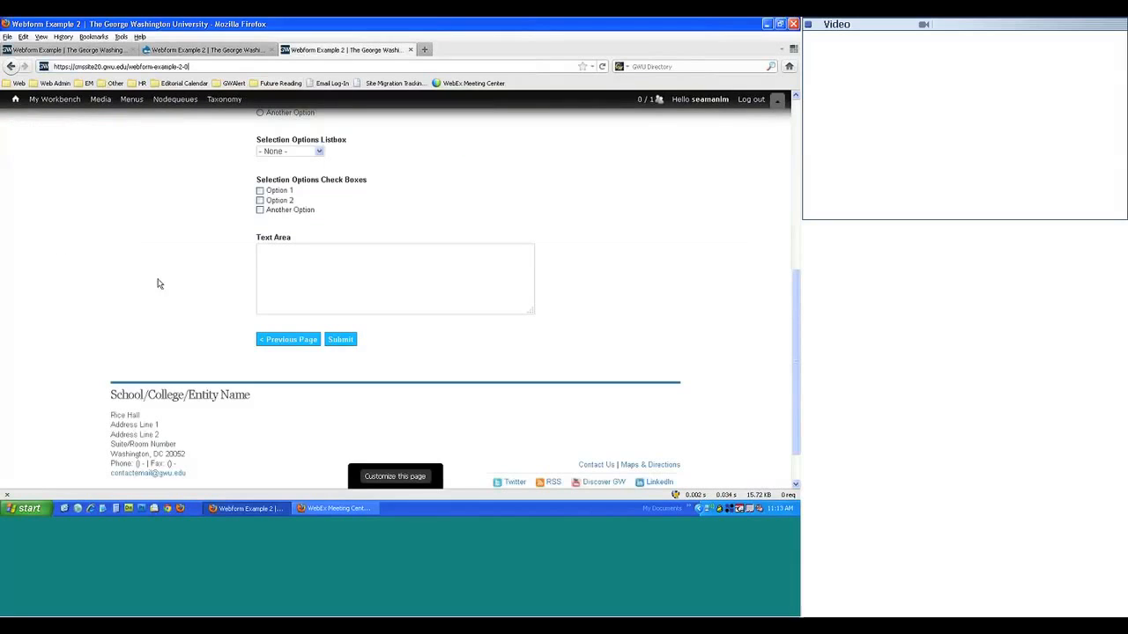
scroll(129, 299, up, 5)
scroll(218, 324, down, 6)
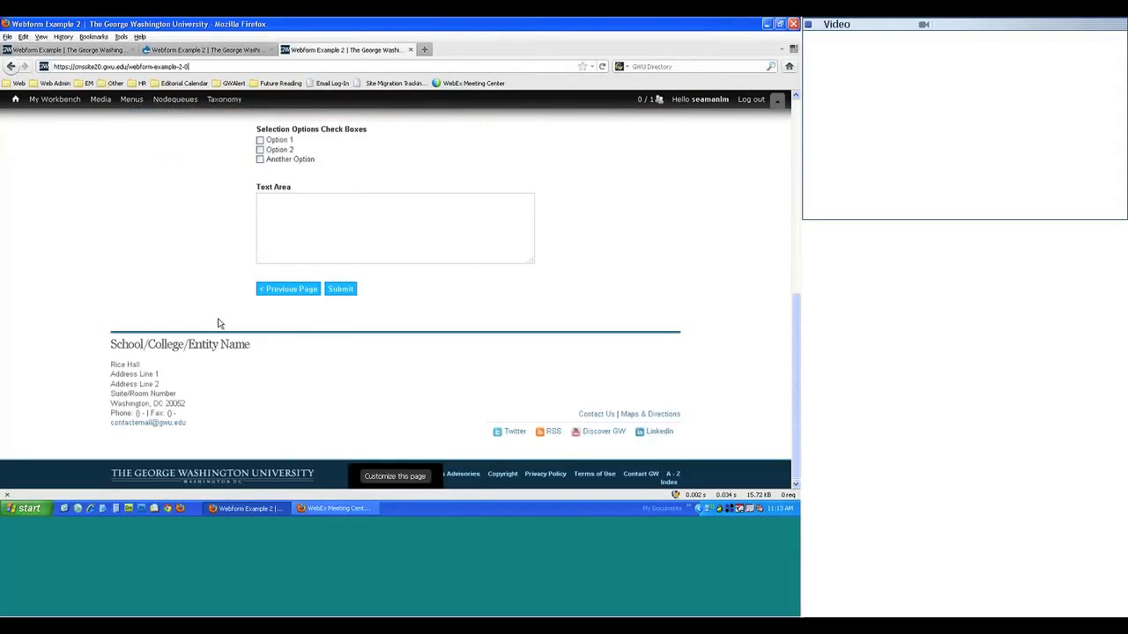
click(340, 289)
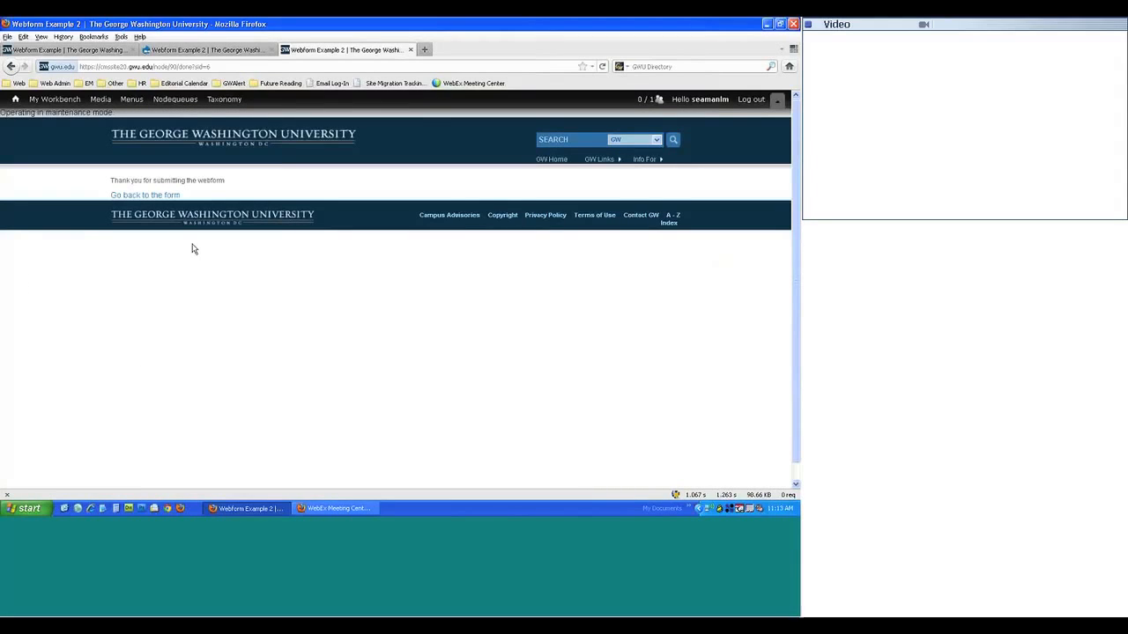
click(208, 56)
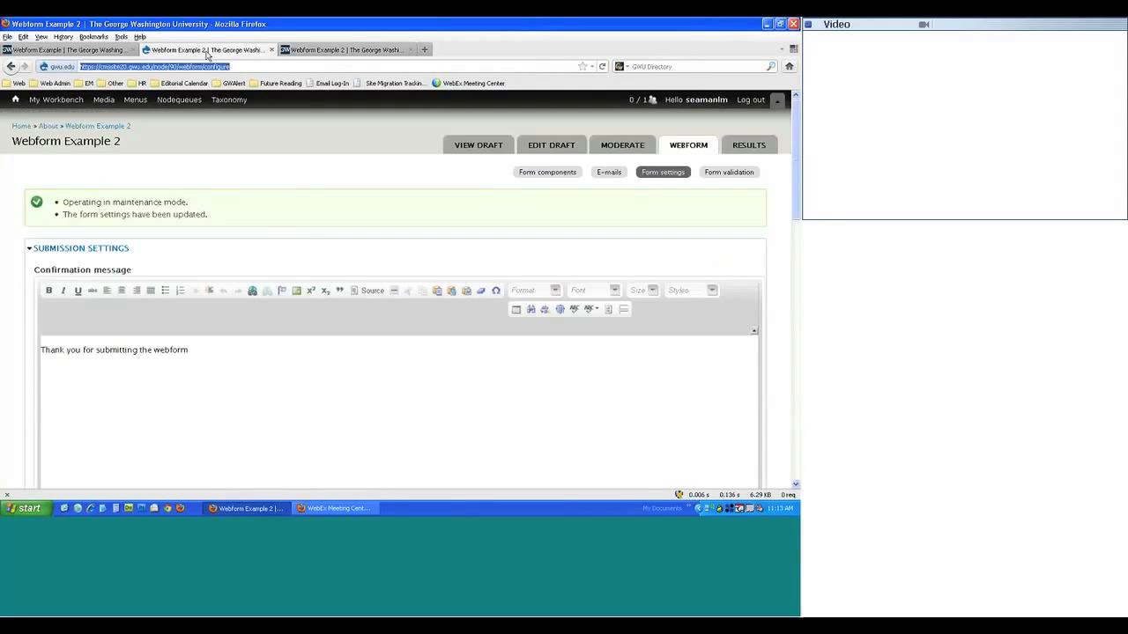
scroll(150, 247, down, 3)
scroll(76, 264, down, 5)
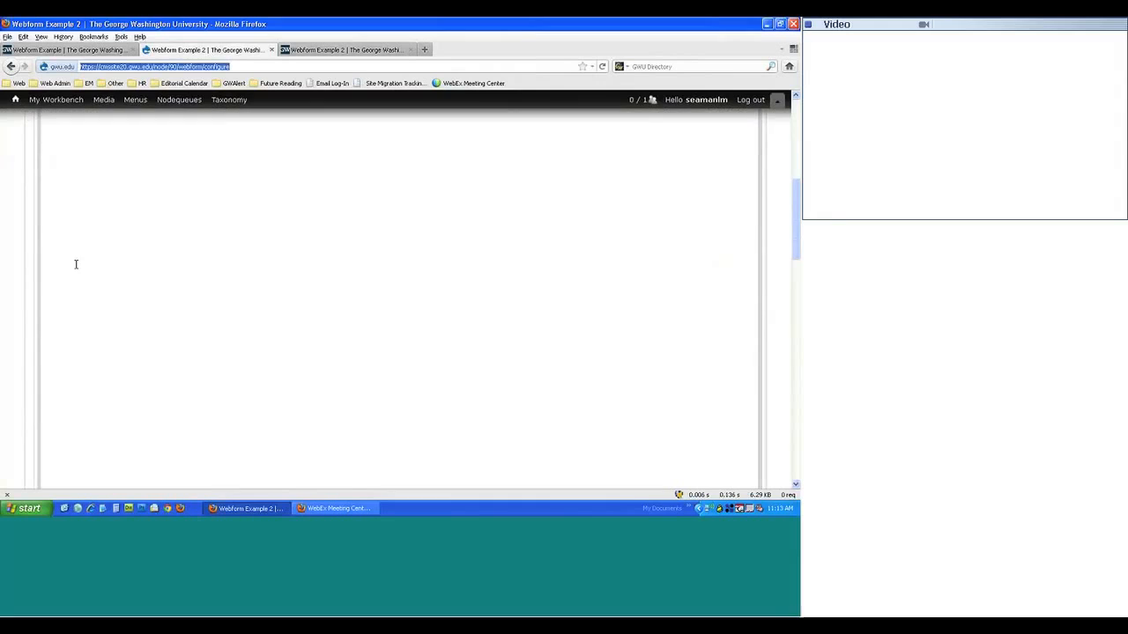
- Choose Custom URL redirection and open Create General Content from My Workbench in a new tab
click(50, 358)
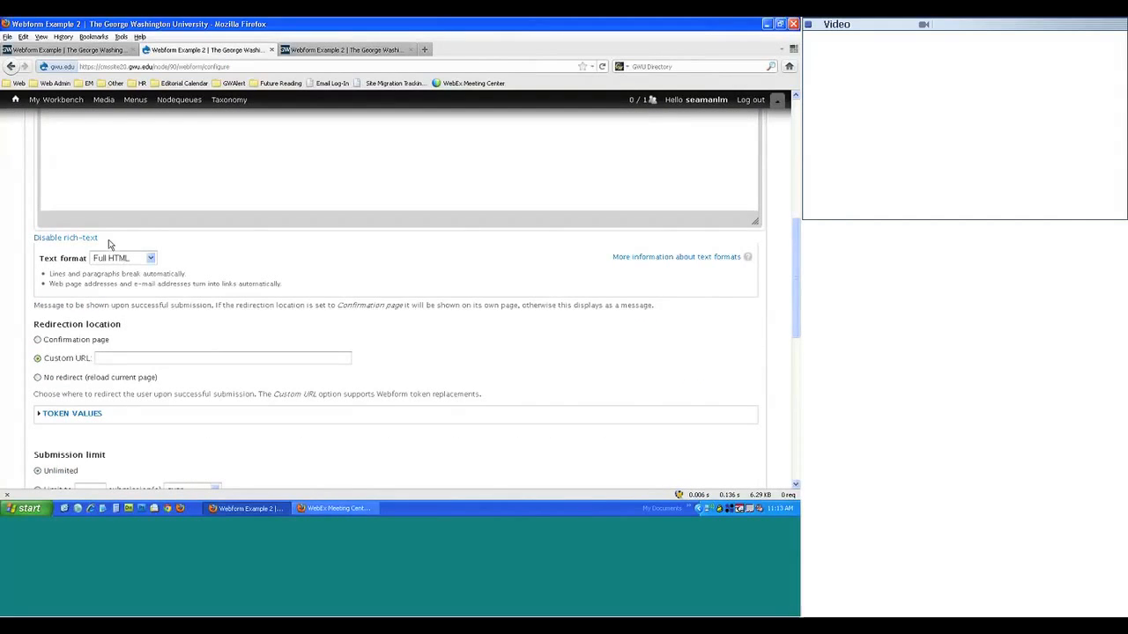
mouse_move(55, 100)
mouse_move(59, 132)
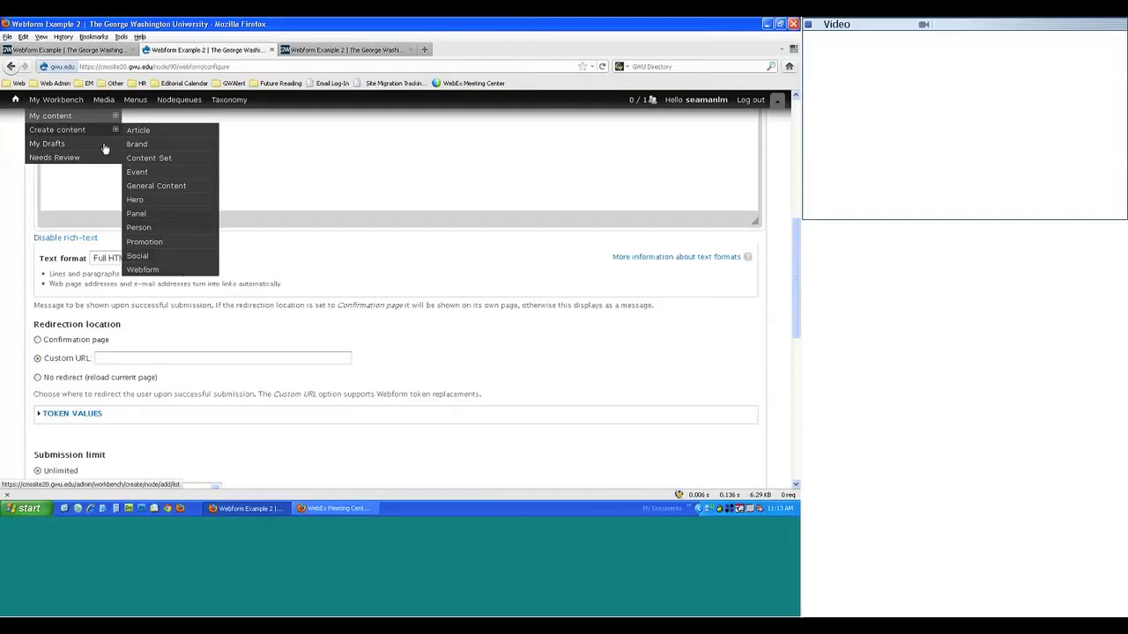
right_click(153, 188)
click(182, 196)
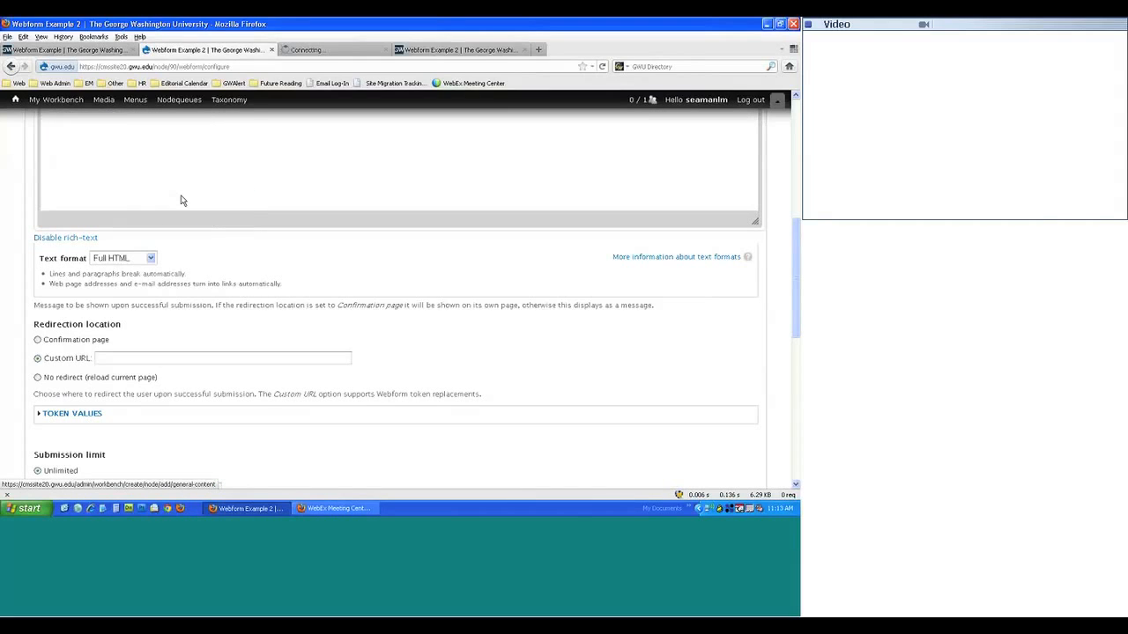
click(308, 50)
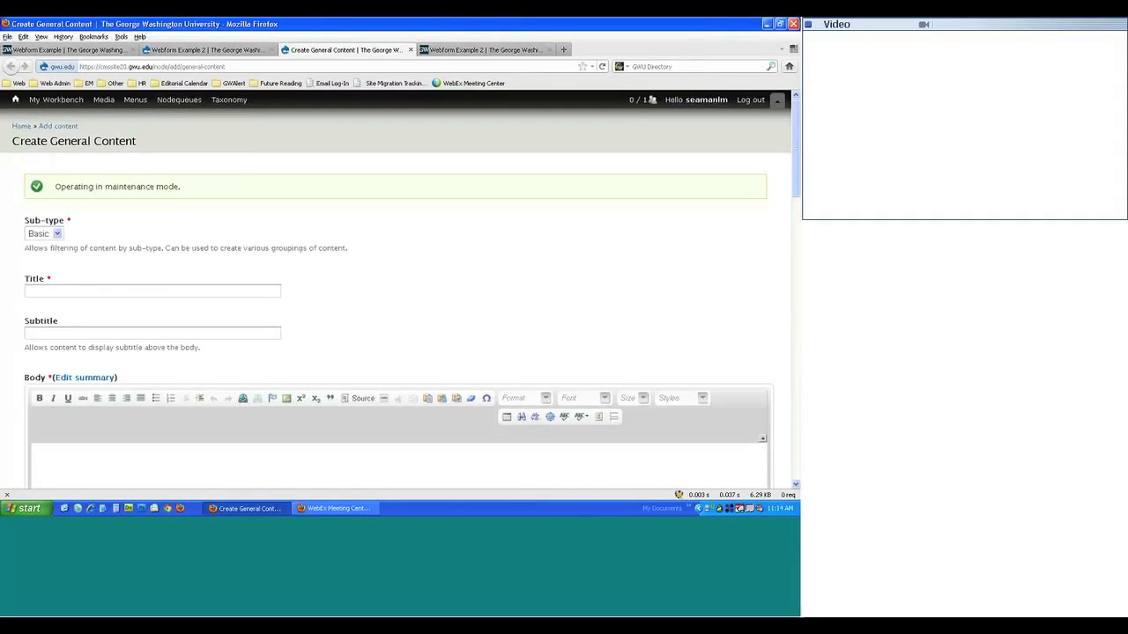
- Title the new page 'Webform Confirmation' with body 'Thank you for submitting your form. We will be in touch soon.'
click(74, 288)
text(Confirm)
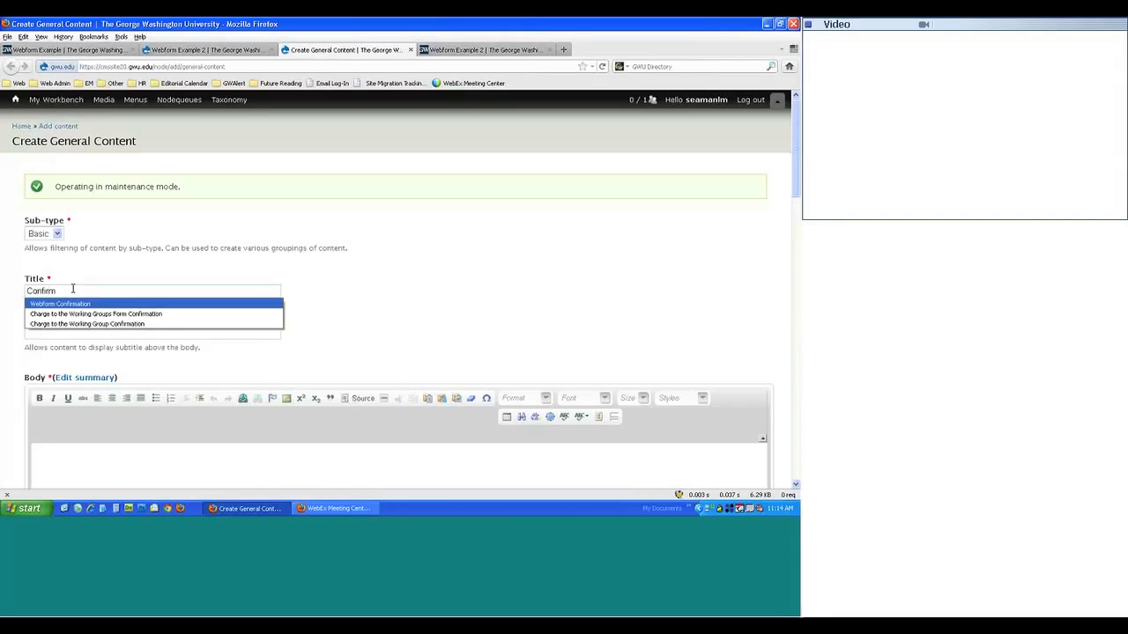
key(Return)
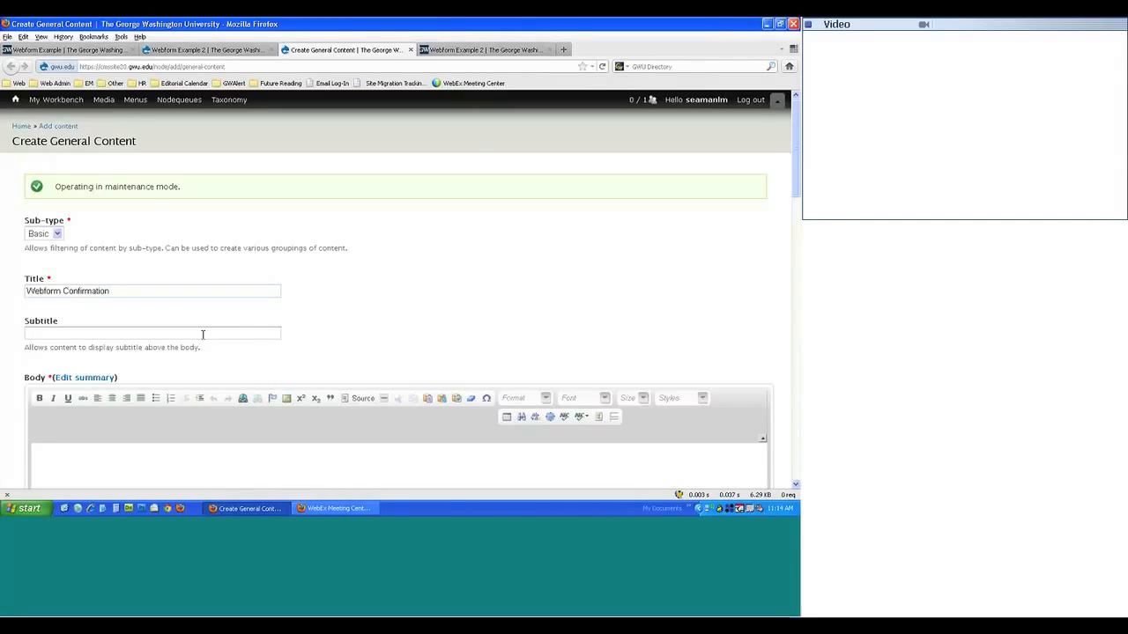
scroll(194, 339, down, 1)
scroll(185, 346, down, 3)
click(155, 395)
text(Thank you for subm)
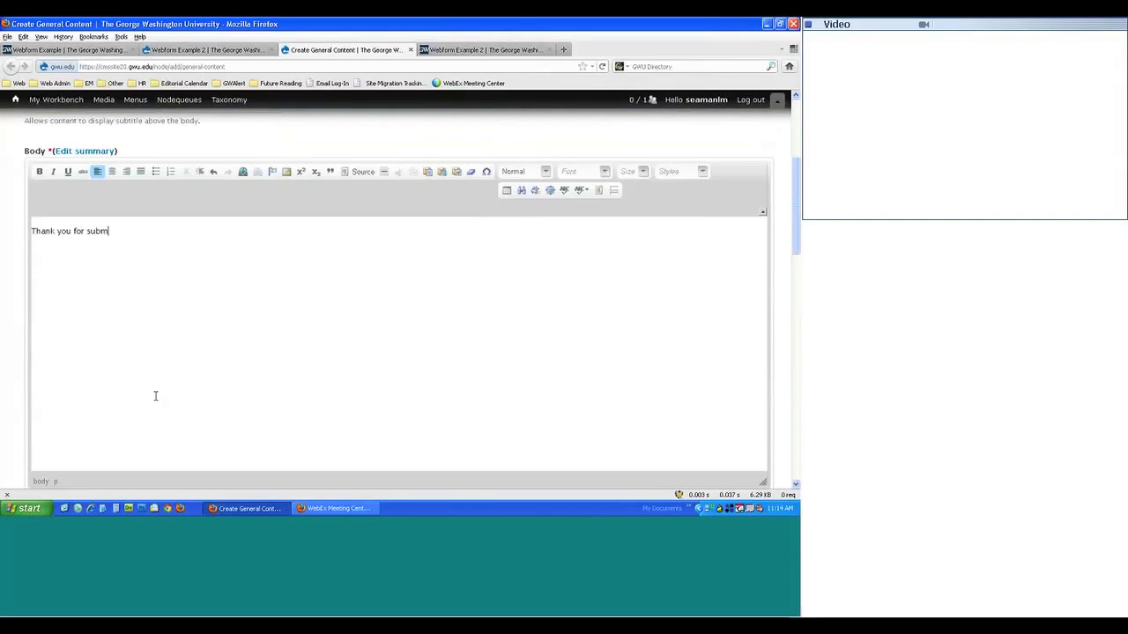
text(itting your form.  We will be in touch soon.)
- Place the page under About and tag it with the Academics function
scroll(167, 381, down, 6)
scroll(152, 384, down, 6)
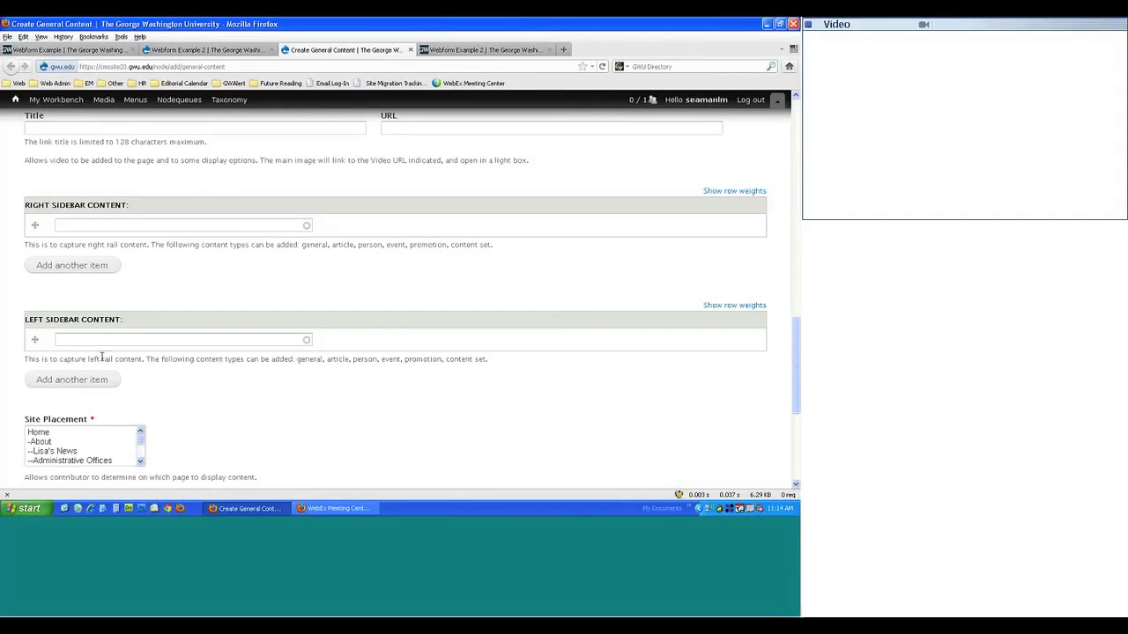
scroll(102, 356, down, 2)
click(43, 378)
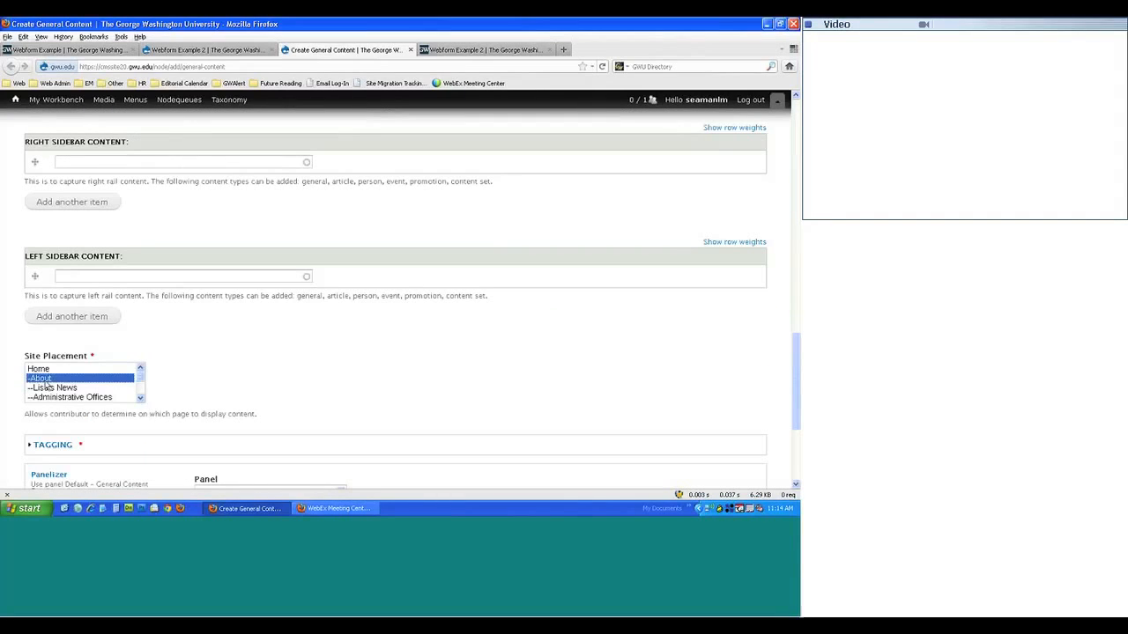
scroll(302, 360, down, 4)
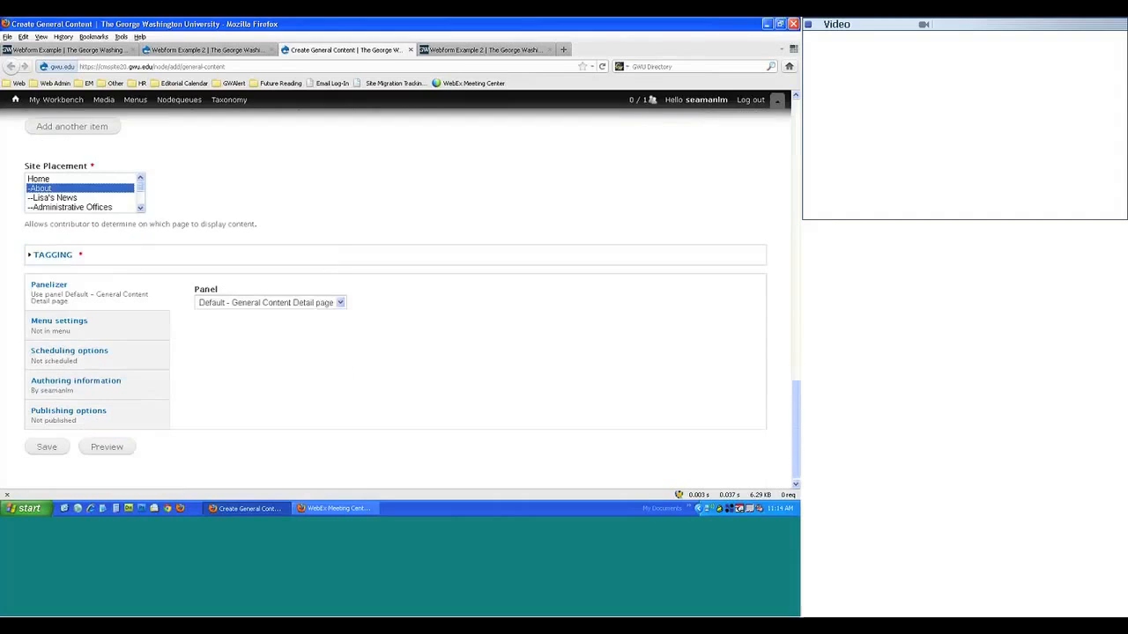
click(55, 254)
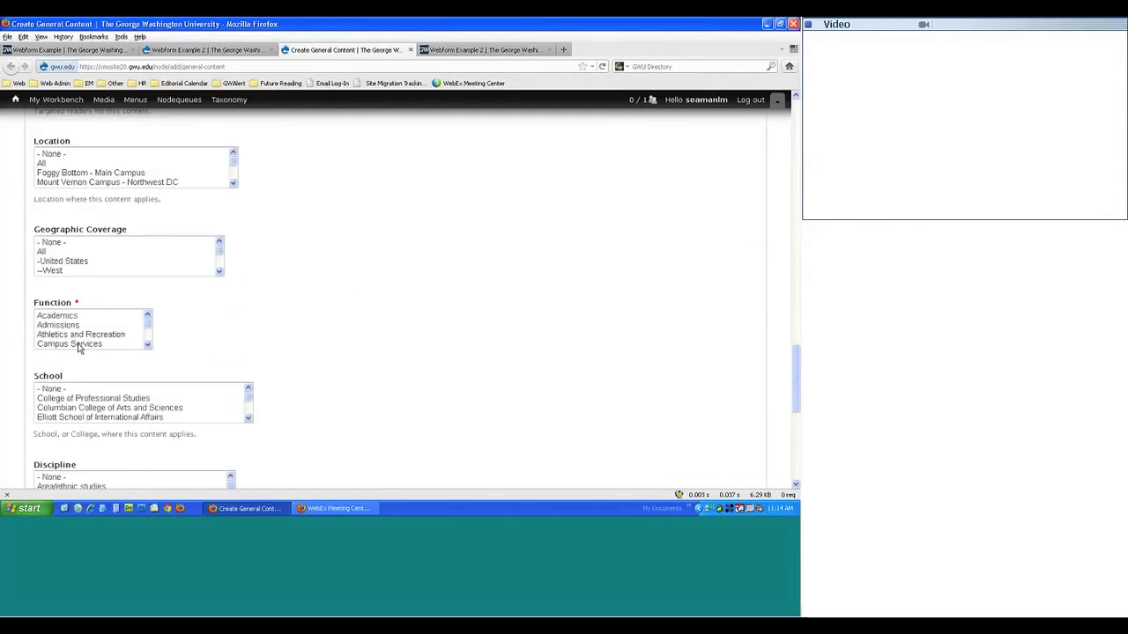
click(57, 315)
scroll(61, 319, down, 5)
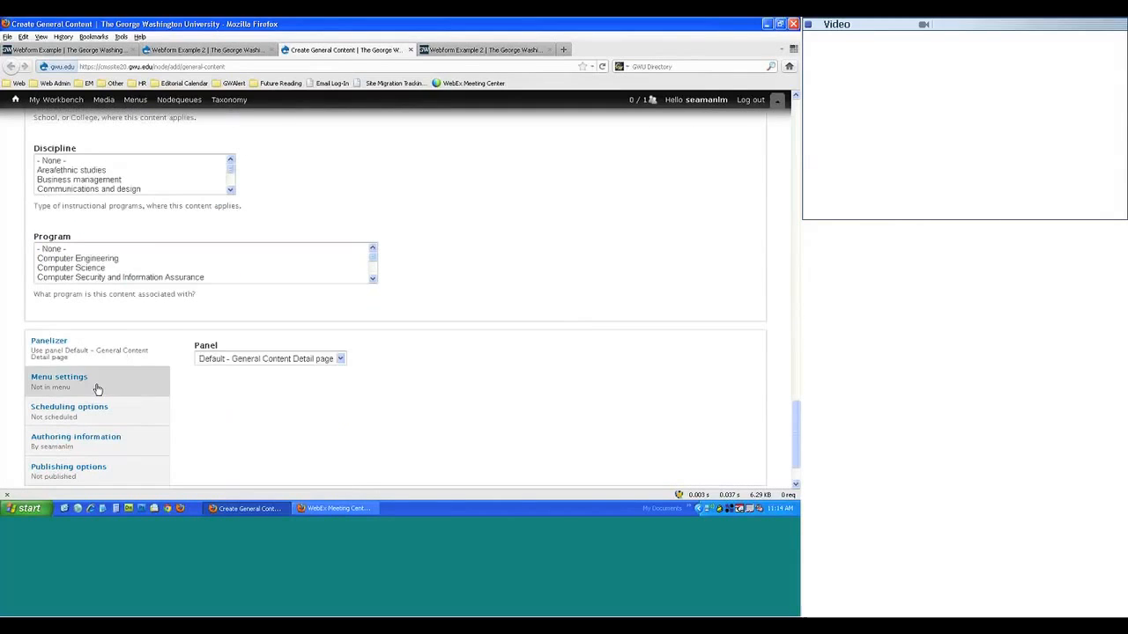
- Give the page a menu link under '---- Webform Example' and save it
click(88, 386)
click(220, 347)
drag(278, 382, 196, 382)
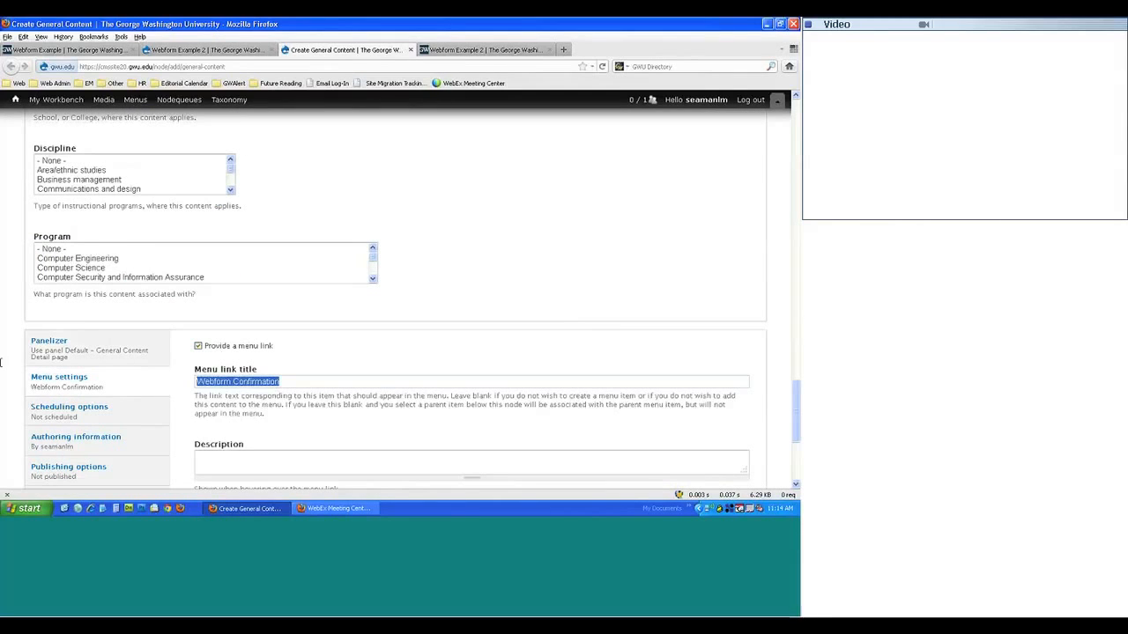
key(BackSpace)
scroll(329, 355, down, 5)
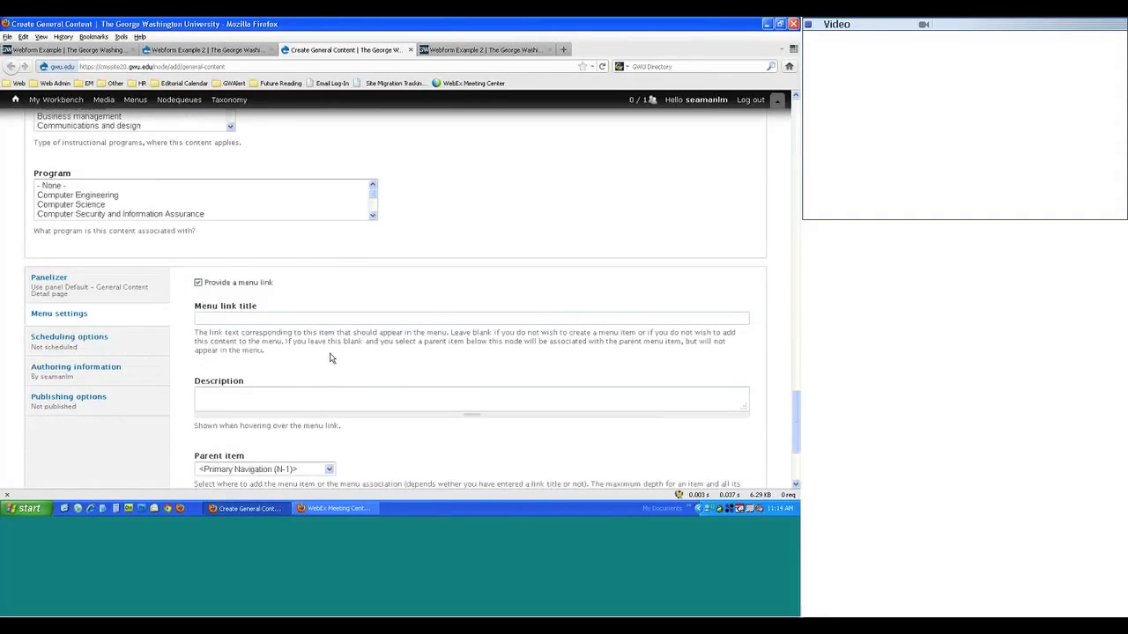
click(285, 315)
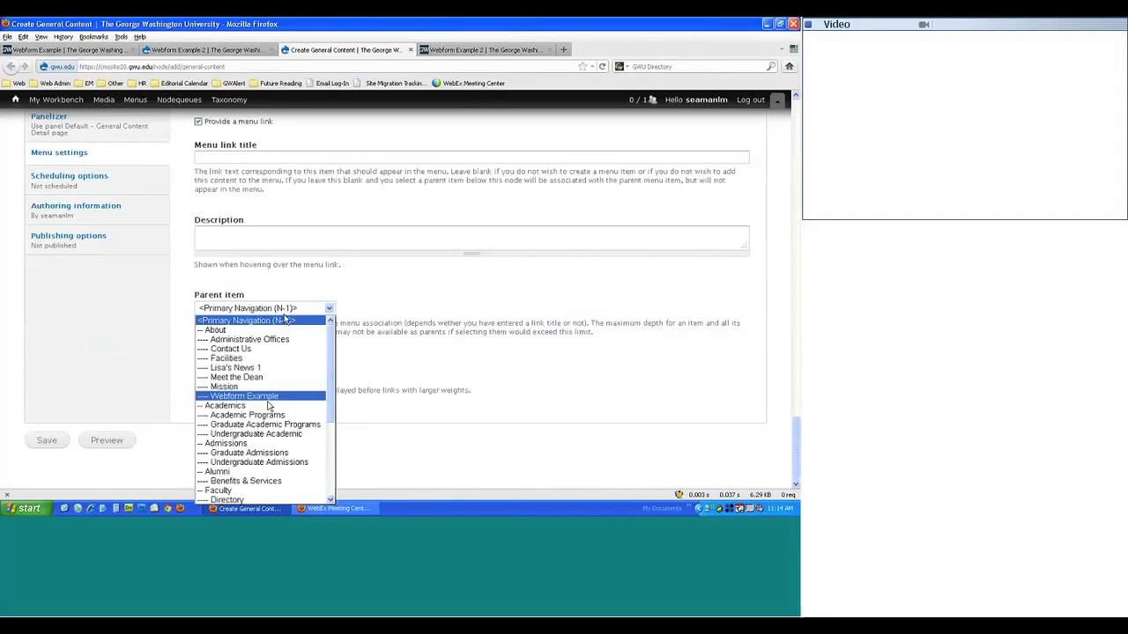
scroll(268, 408, down, 2)
scroll(265, 411, down, 2)
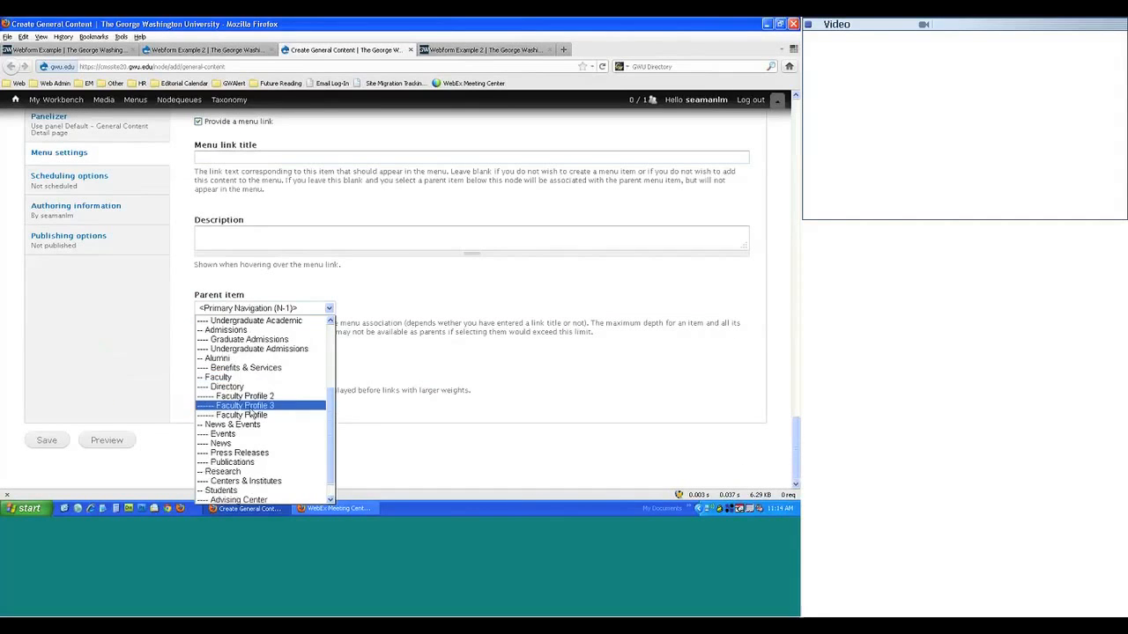
scroll(256, 413, up, 2)
scroll(245, 403, up, 2)
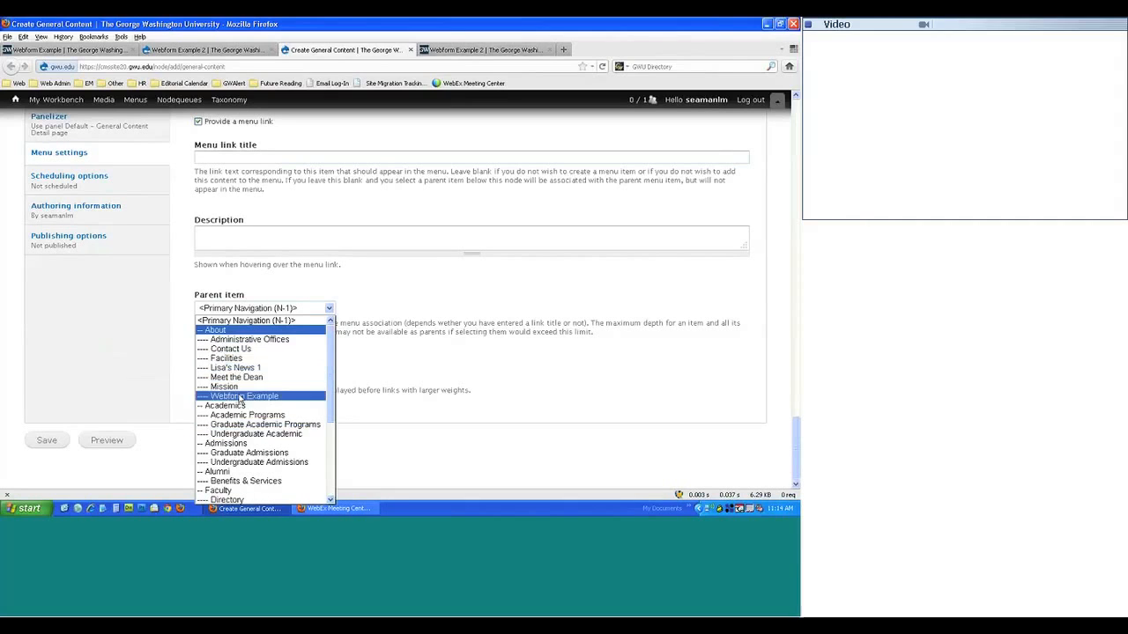
click(240, 396)
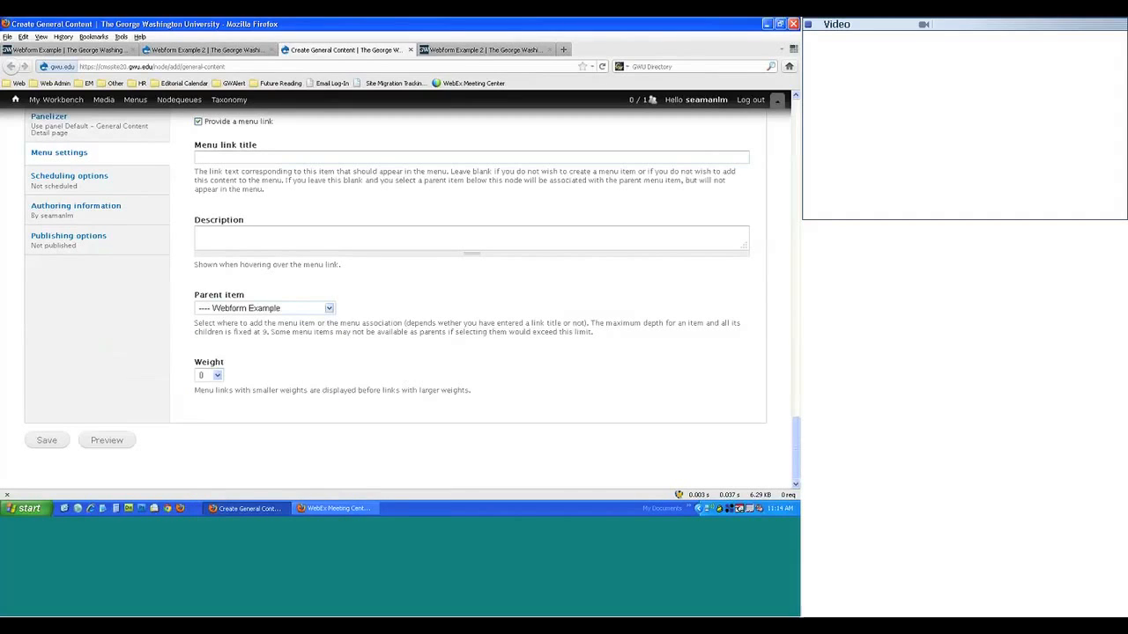
click(46, 439)
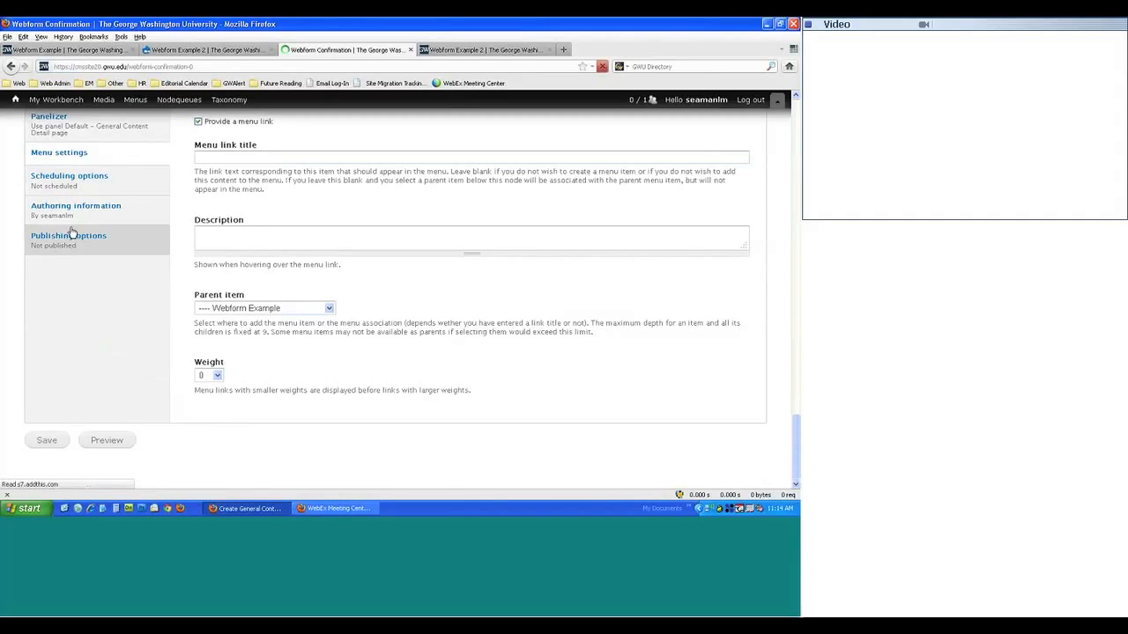
drag(201, 67, 142, 66)
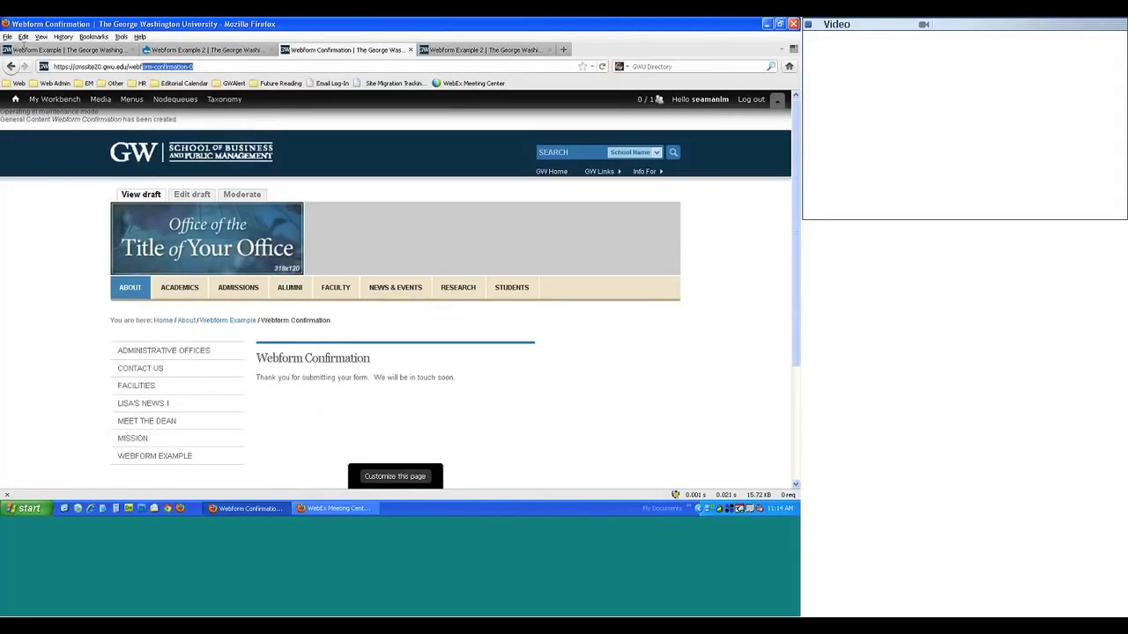
drag(24, 46, 2, 49)
key(ctrl+c)
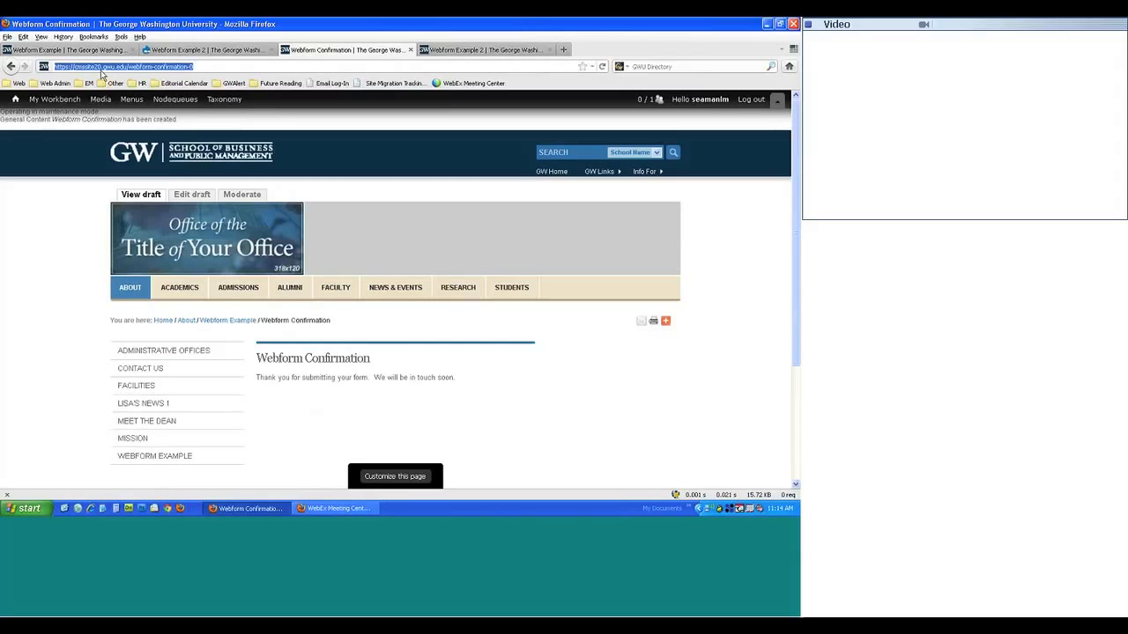
click(200, 53)
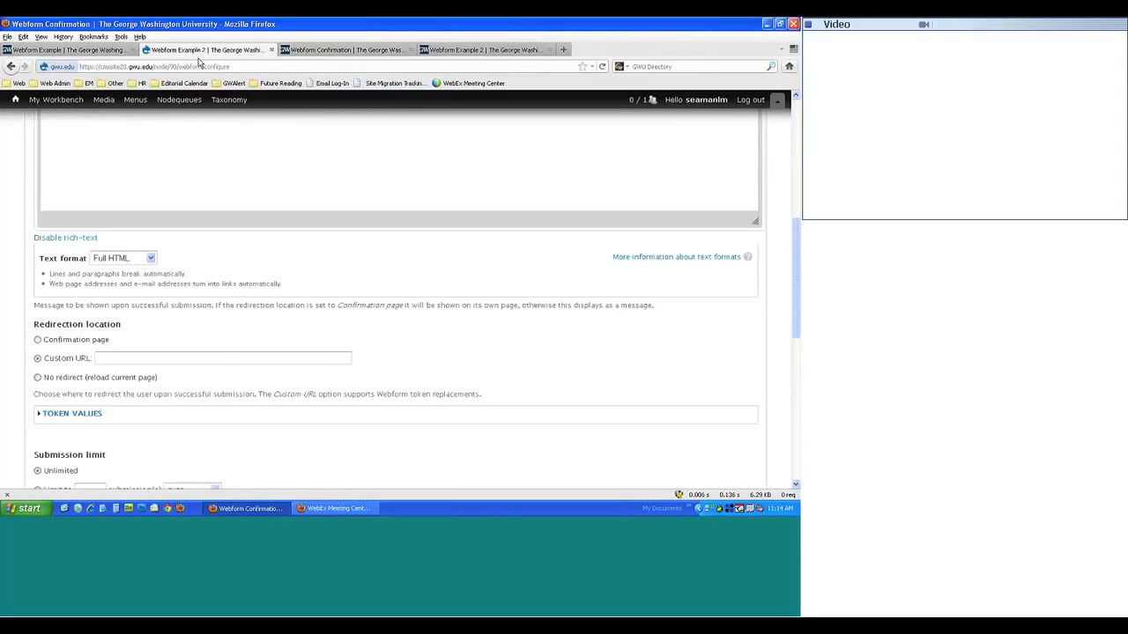
click(273, 358)
key(ctrl+v)
scroll(363, 310, up, 10)
scroll(363, 303, down, 8)
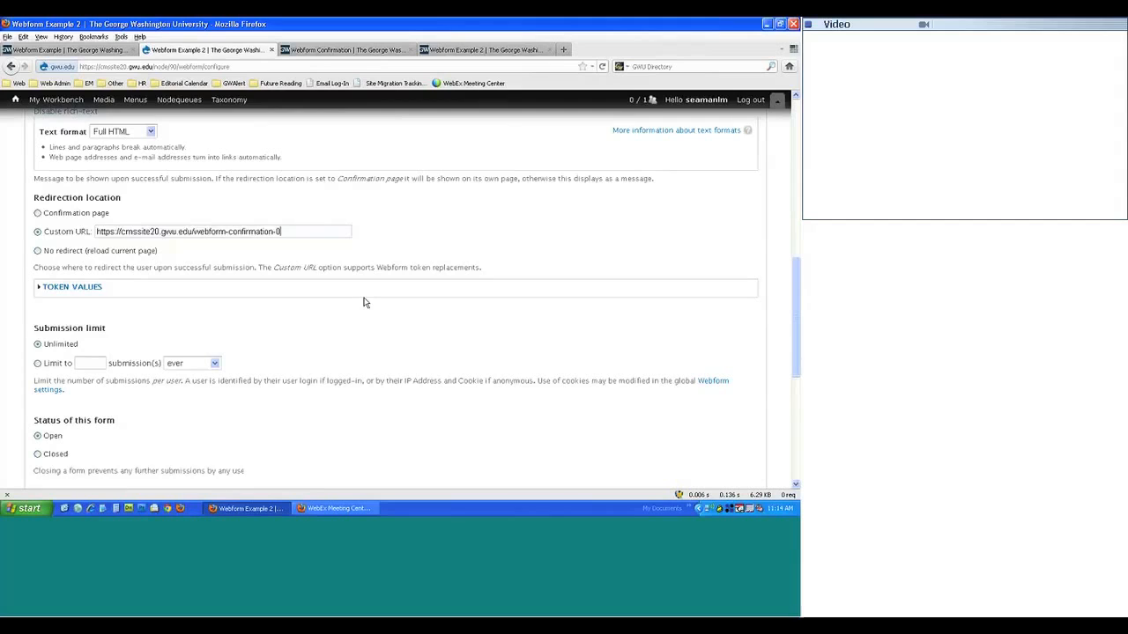
scroll(365, 302, down, 3)
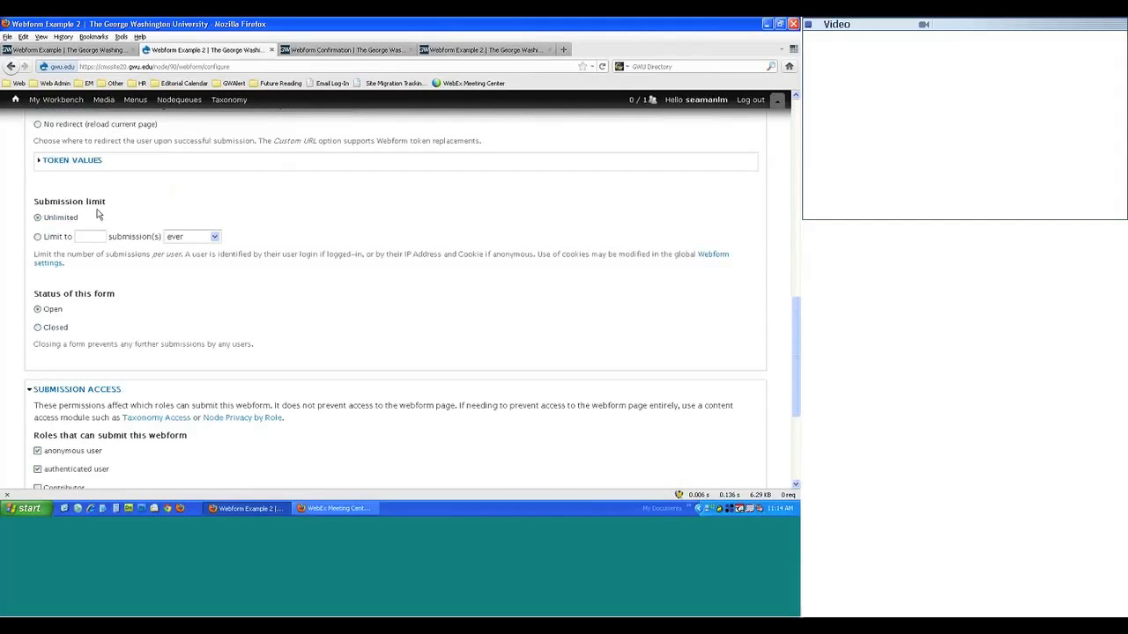
- Try limiting submissions to 50 every day, then revert to unlimited submissions
click(37, 237)
click(82, 236)
text(50)
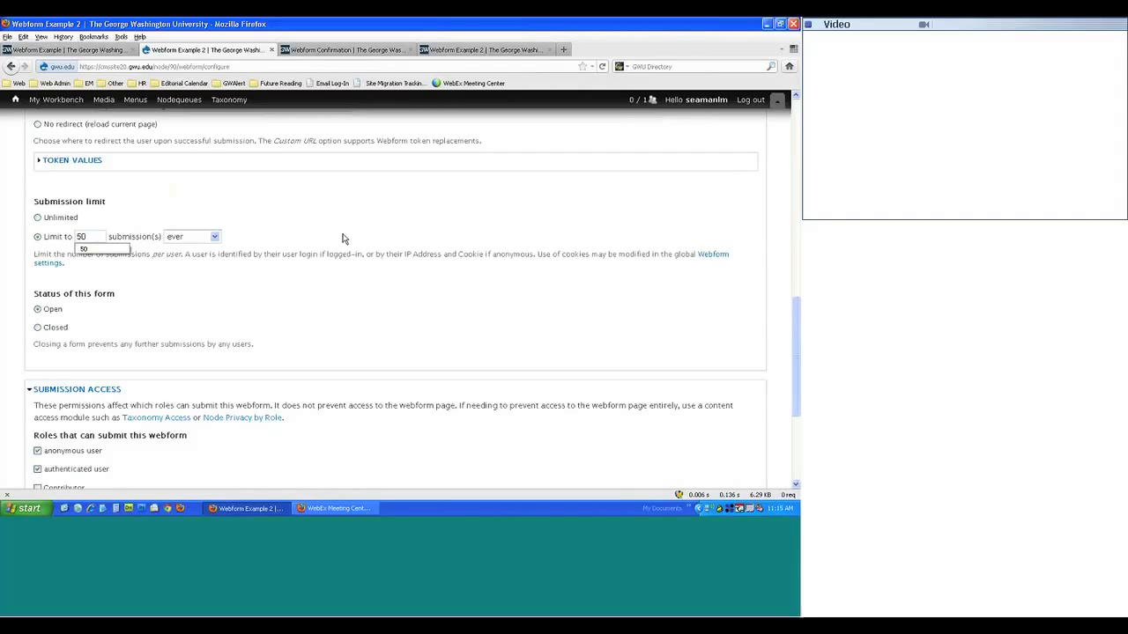
click(318, 220)
click(193, 237)
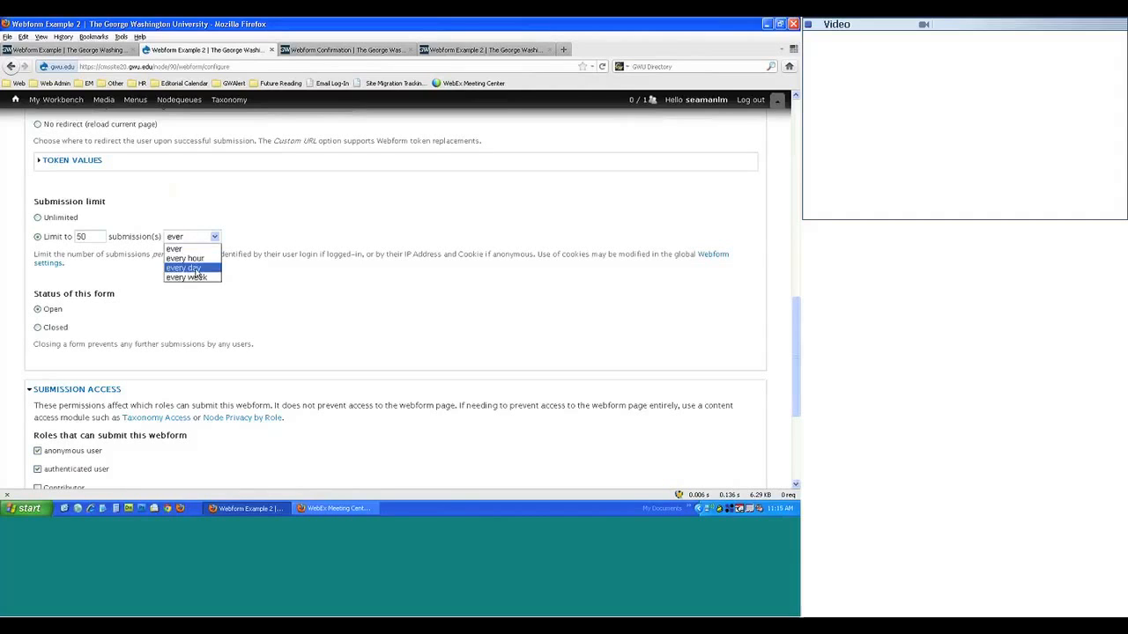
click(188, 268)
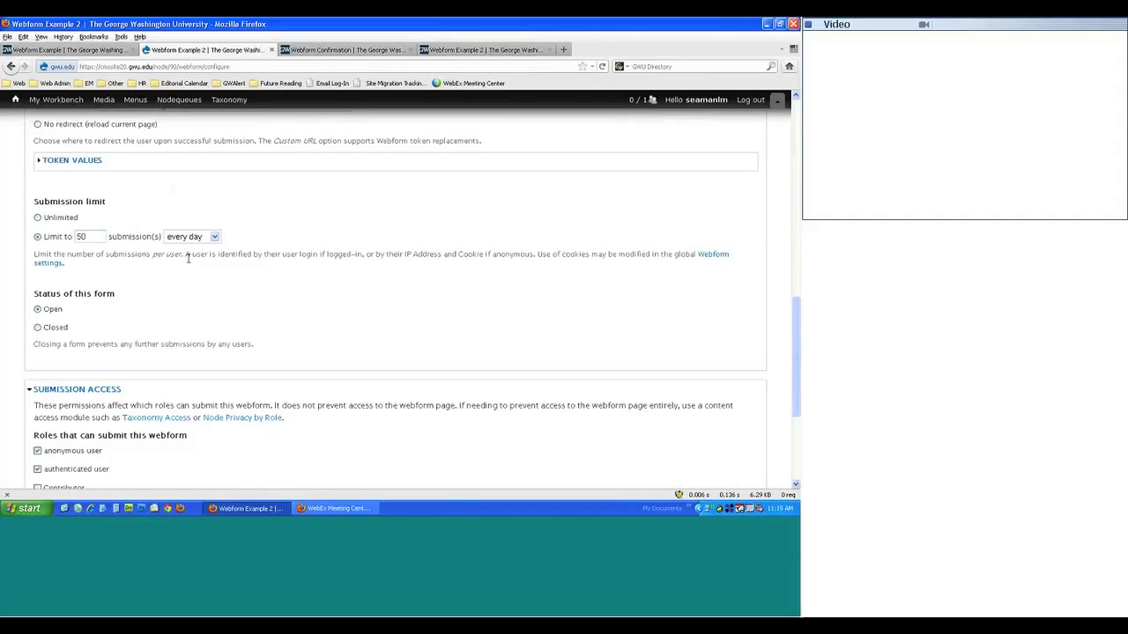
click(56, 218)
- Set the form's status to Closed and save the form settings
click(58, 328)
scroll(76, 302, down, 4)
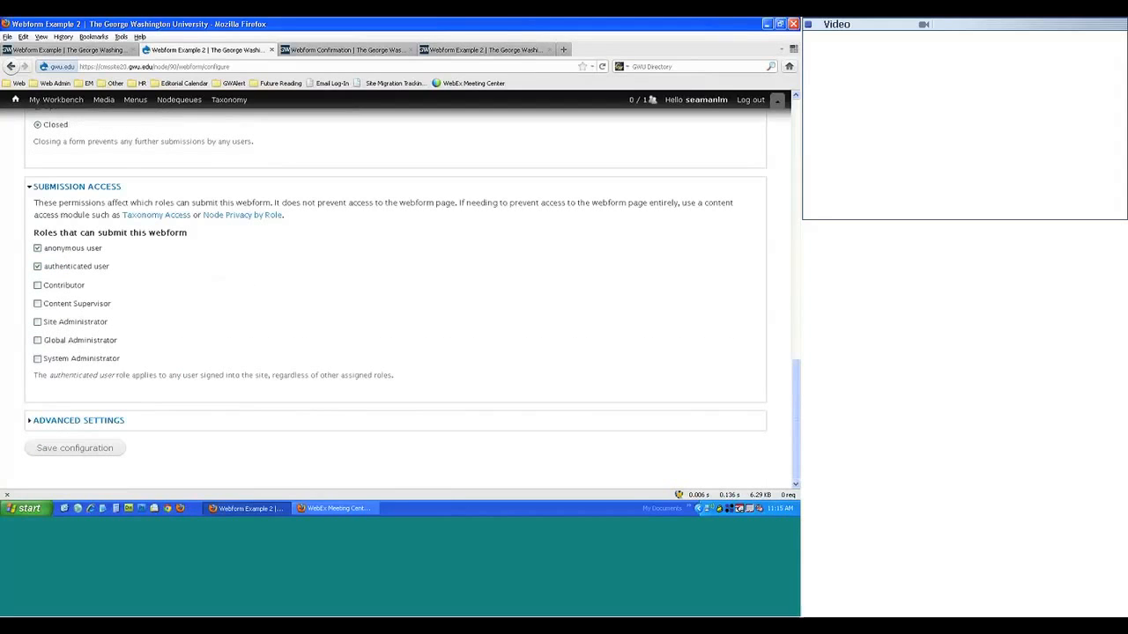
scroll(80, 373, up, 1)
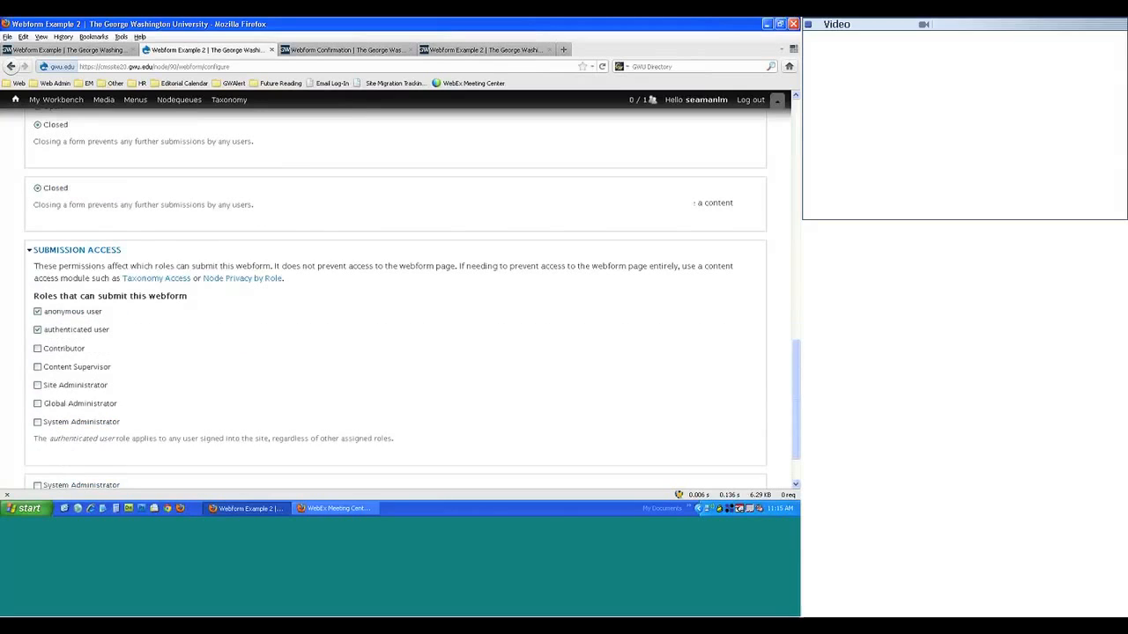
scroll(60, 313, down, 1)
click(86, 448)
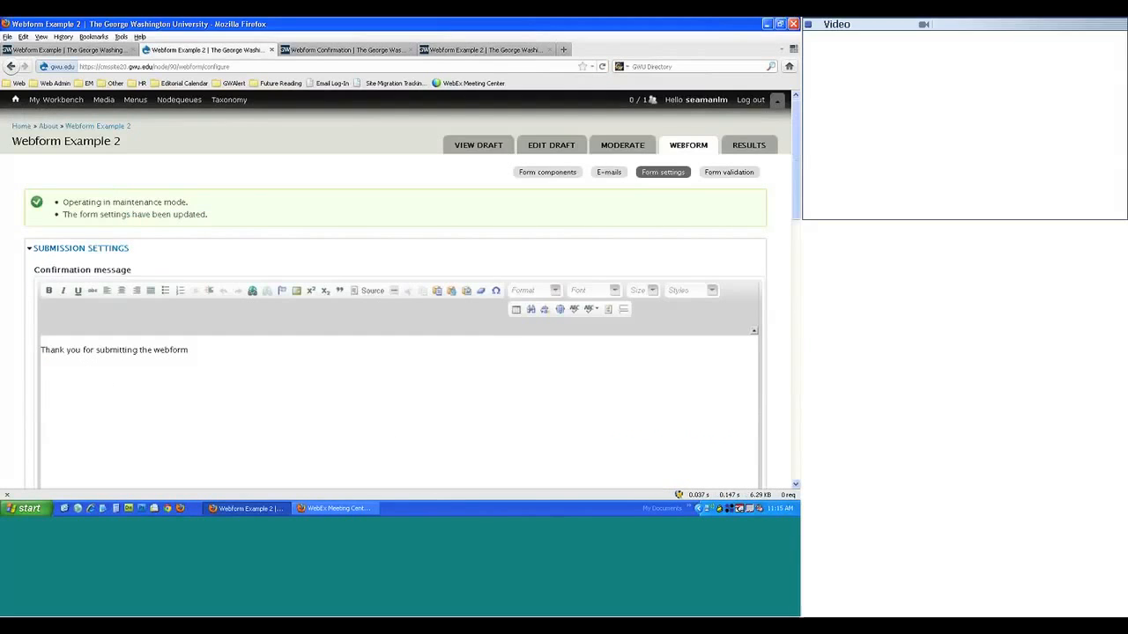
- Return to the live Webform Example 2 form and fill in a test name and e-mail address
click(387, 49)
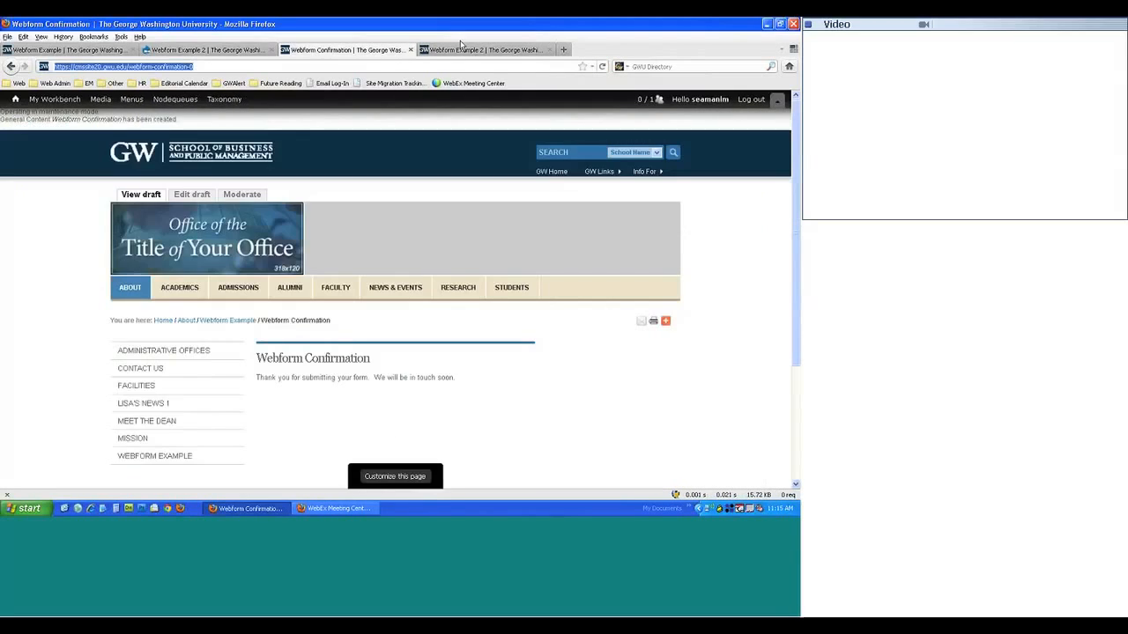
click(462, 48)
click(143, 195)
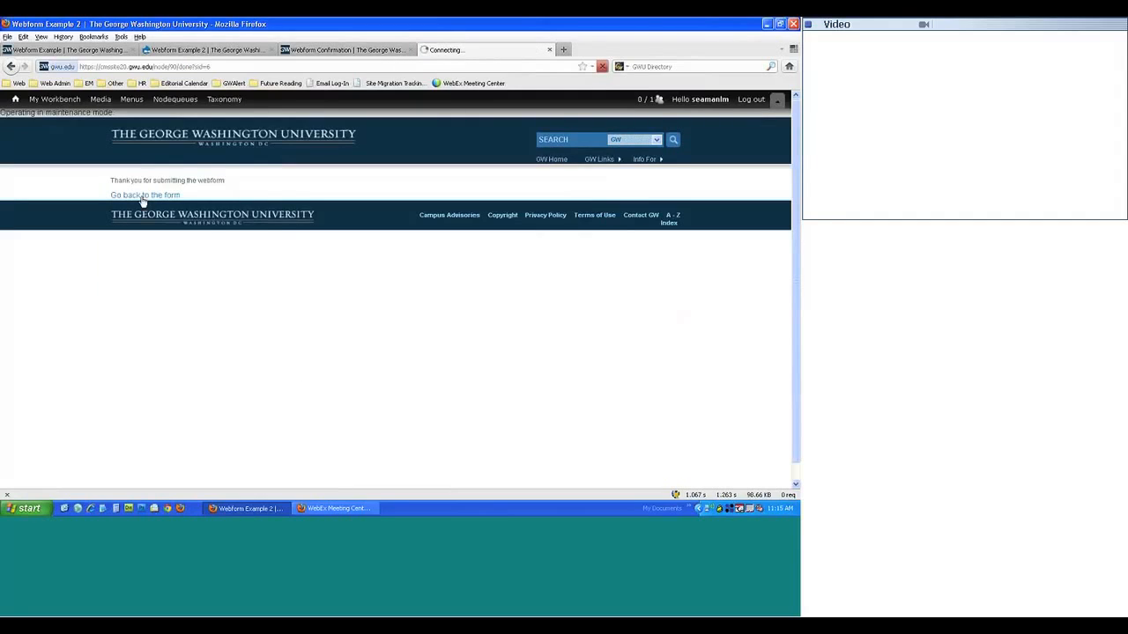
scroll(273, 230, down, 6)
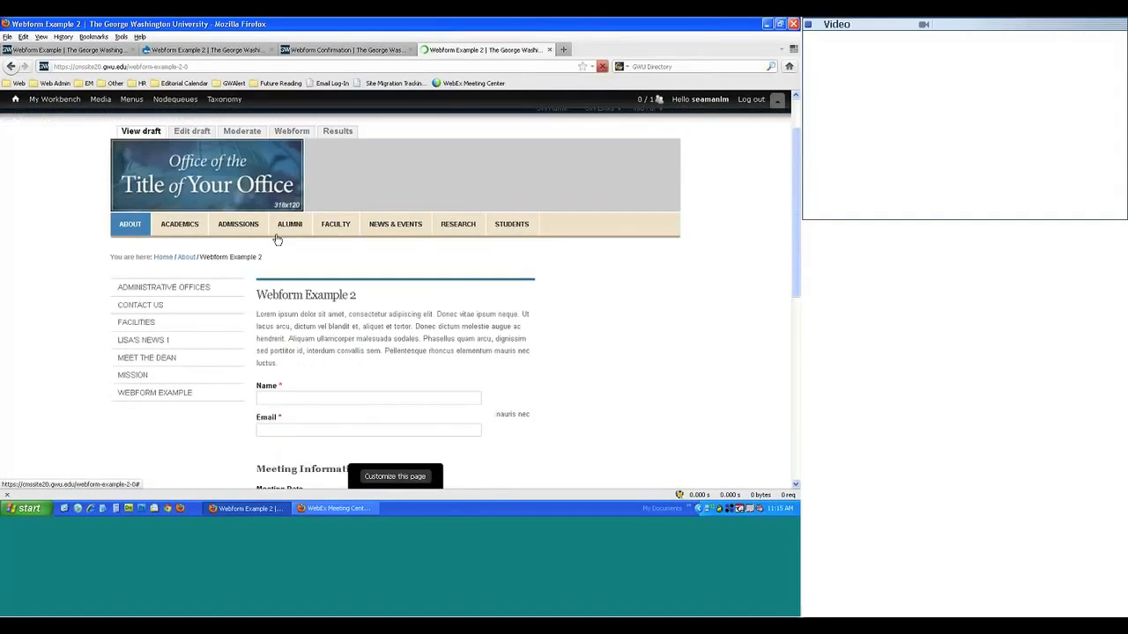
click(353, 144)
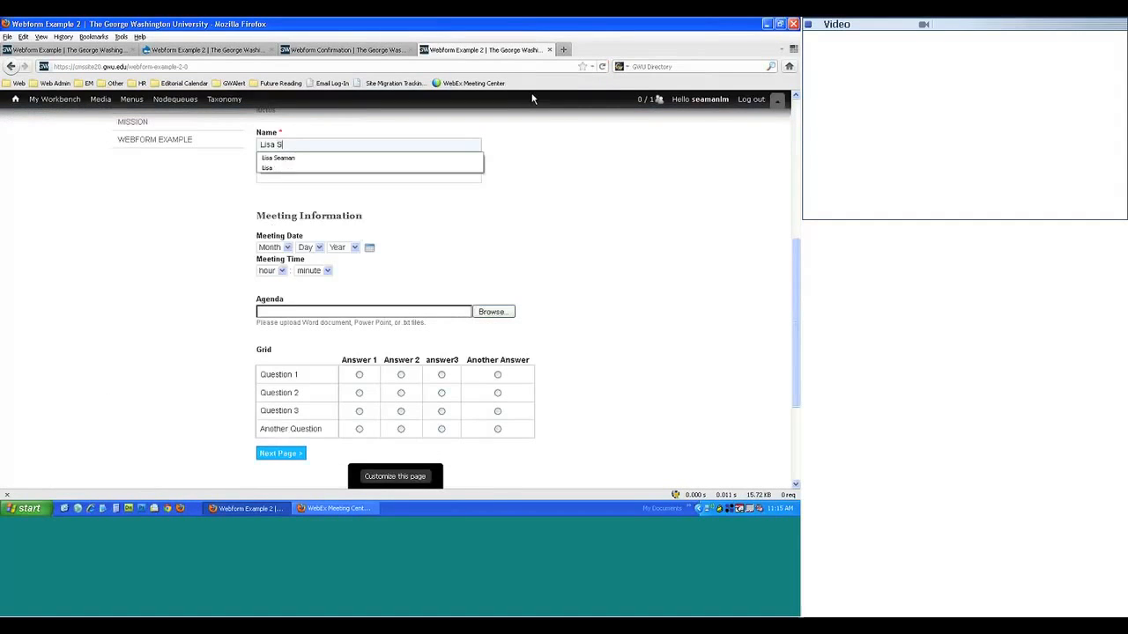
key(Tab)
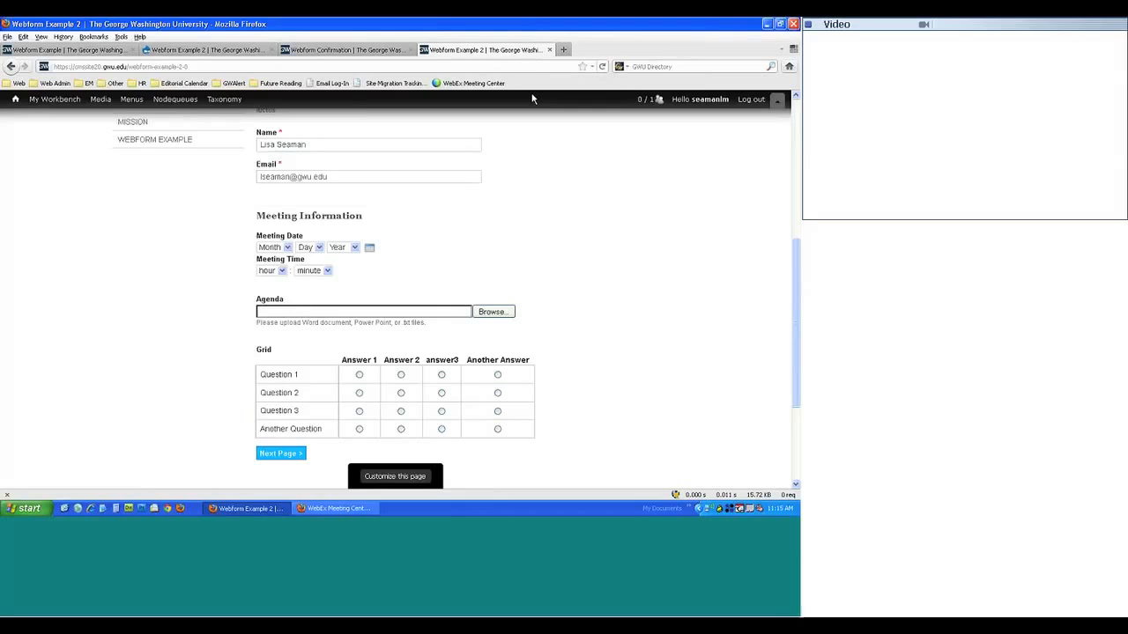
key(Tab)
- Go to the next page and submit, landing on the Webform Confirmation thank-you page
scroll(396, 291, down, 1)
scroll(282, 353, down, 2)
click(280, 325)
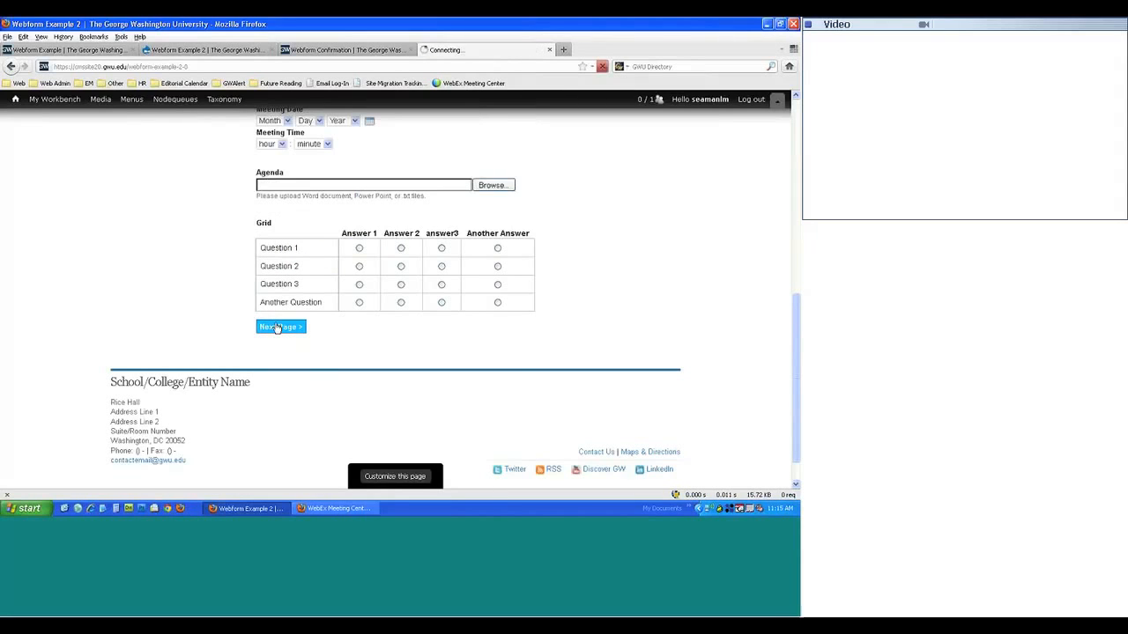
scroll(394, 290, down, 5)
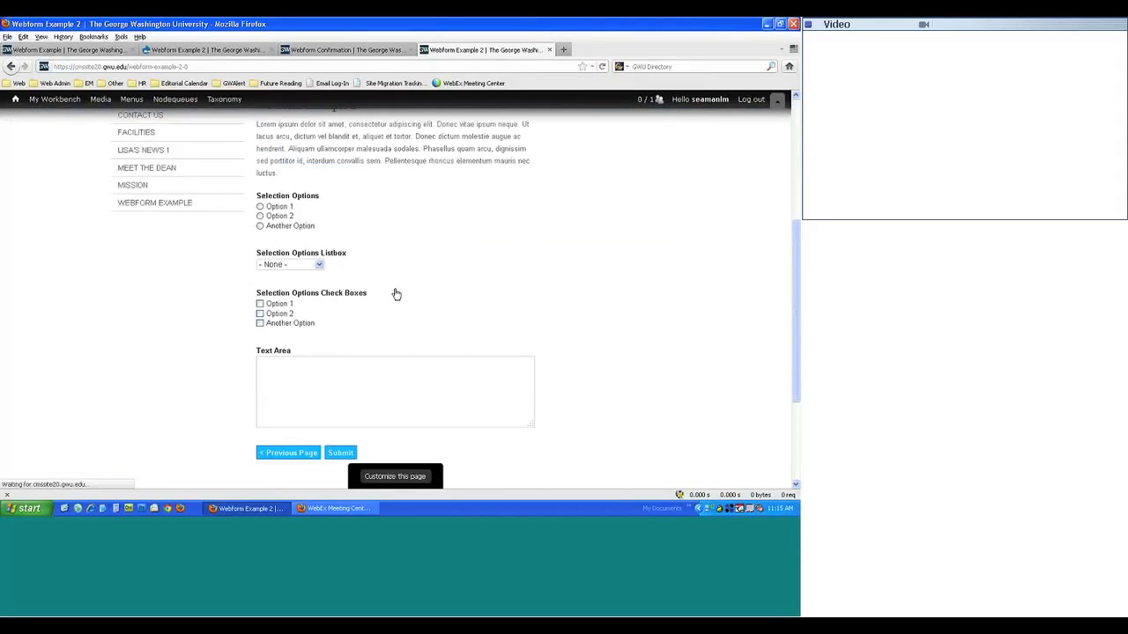
click(340, 453)
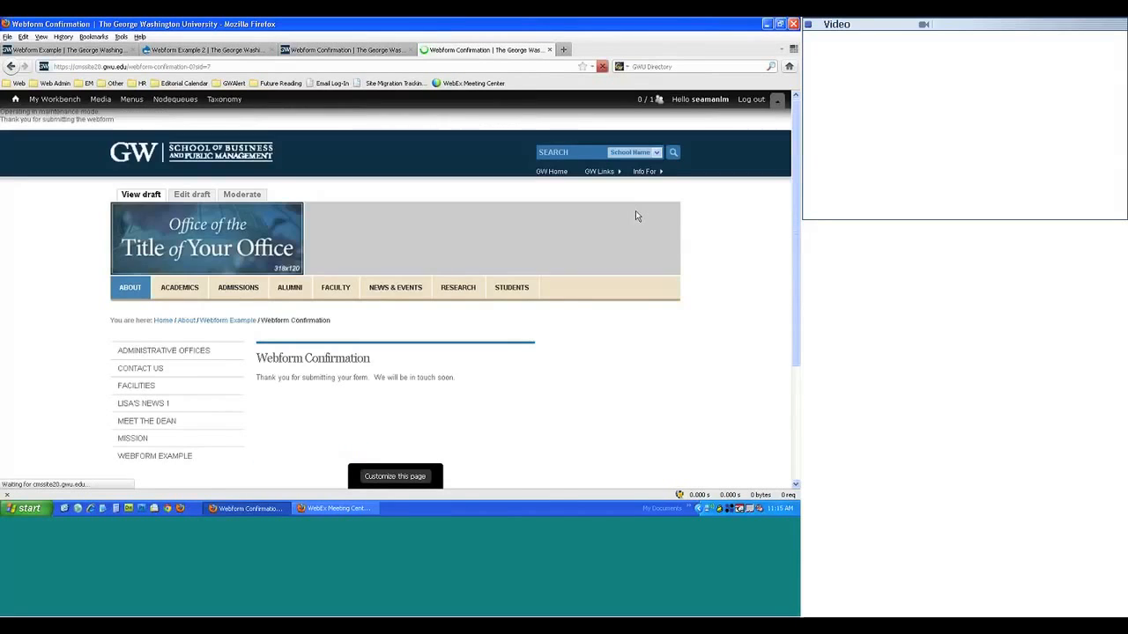
scroll(635, 214, down, 2)
scroll(618, 215, down, 2)
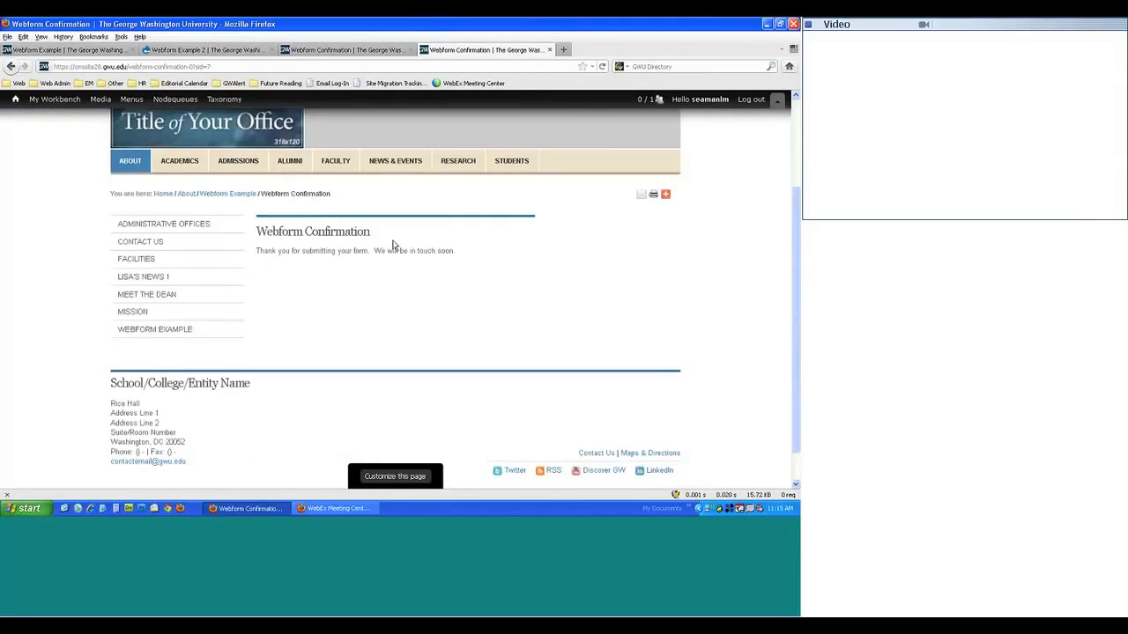
scroll(406, 303, up, 2)
scroll(405, 302, up, 2)
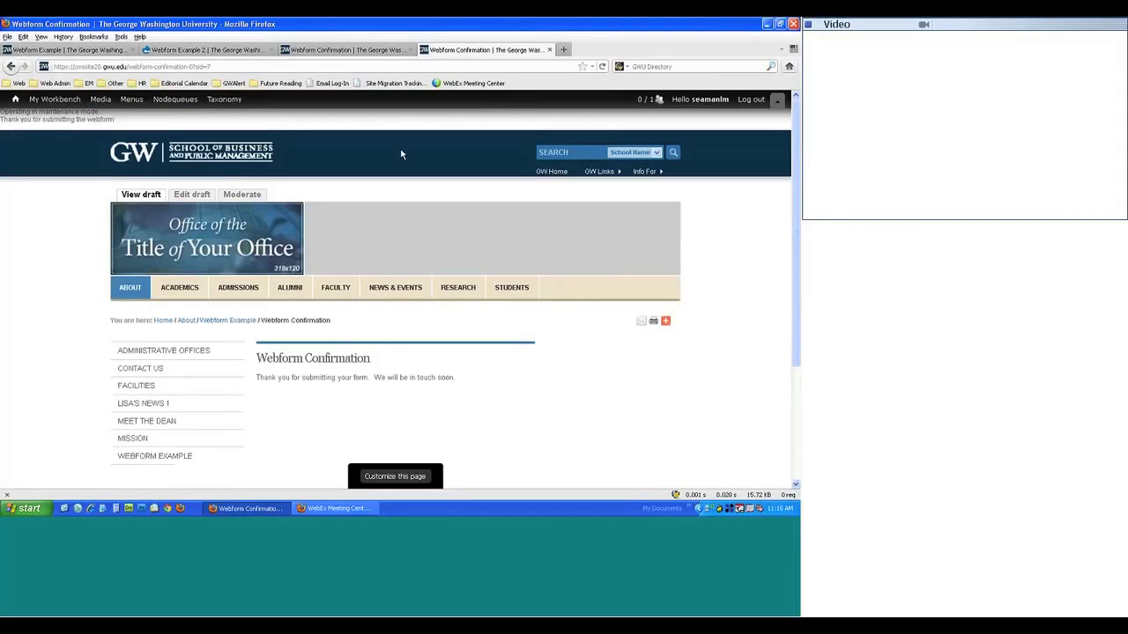
- From Webform Example 2's settings, look over Form validation, then open Results listing submissions 6 and 7
click(344, 49)
click(214, 50)
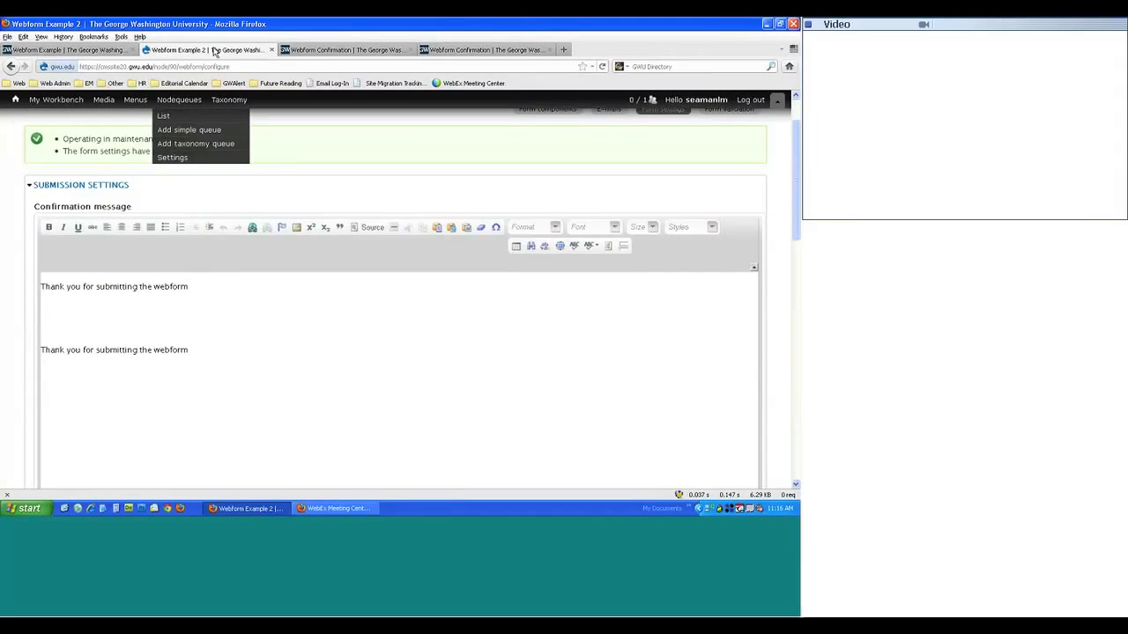
scroll(315, 363, down, 5)
scroll(315, 362, up, 6)
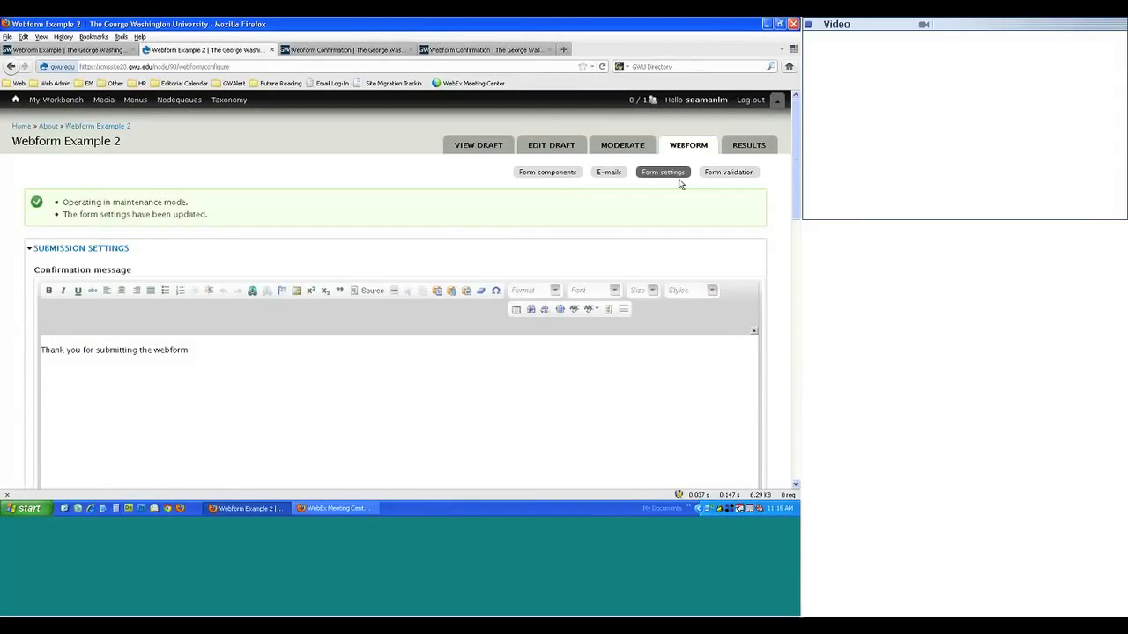
click(729, 172)
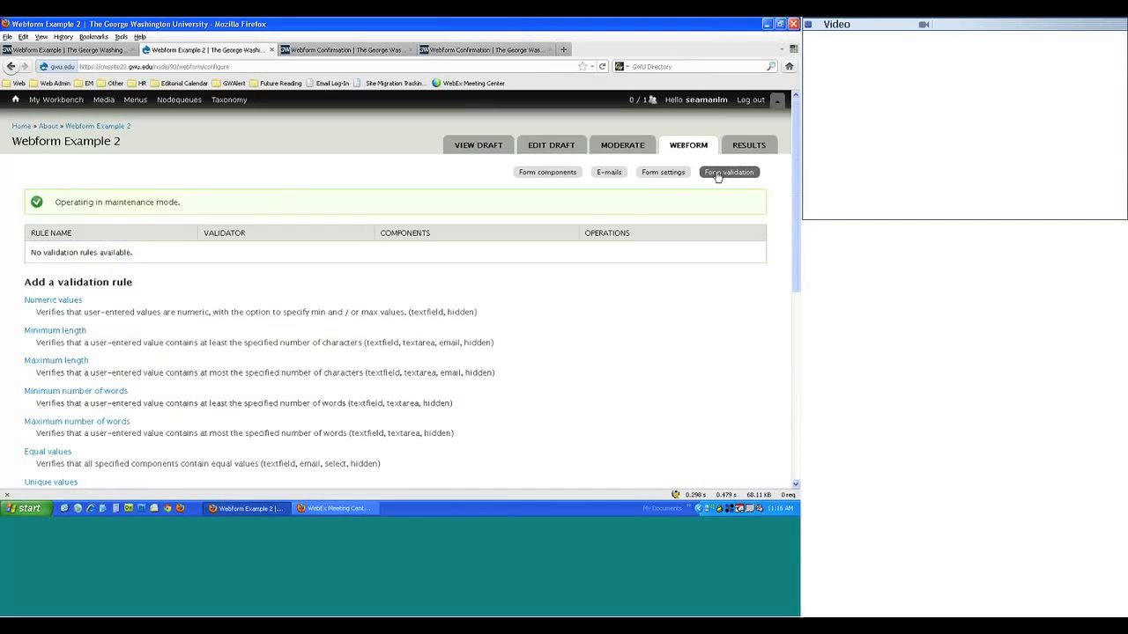
scroll(372, 264, down, 10)
scroll(322, 270, up, 10)
click(747, 147)
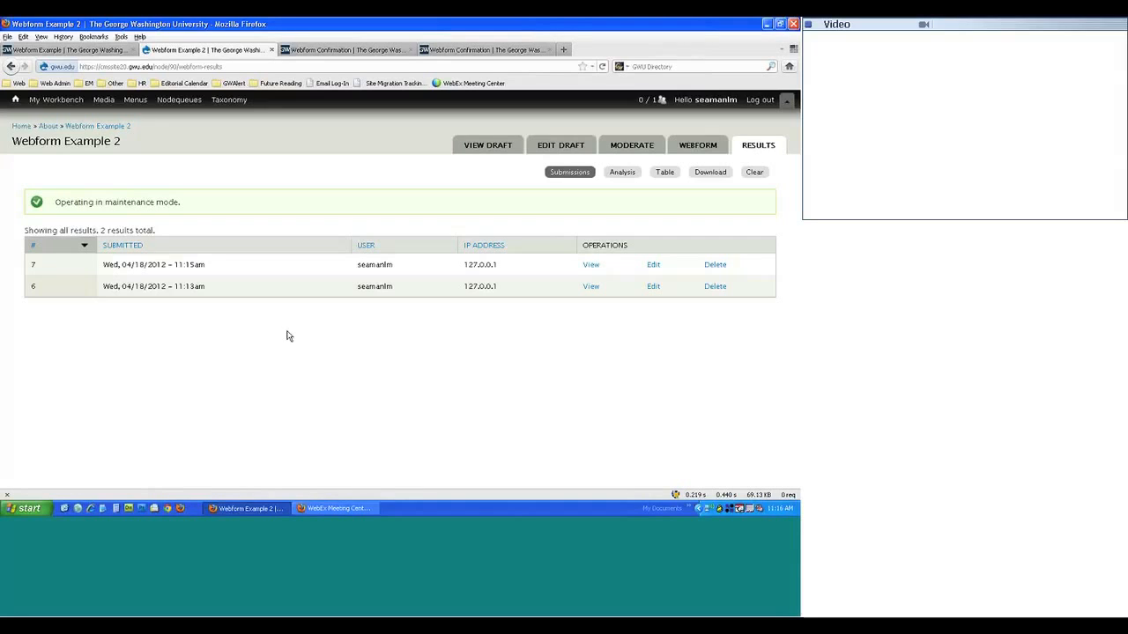
click(590, 264)
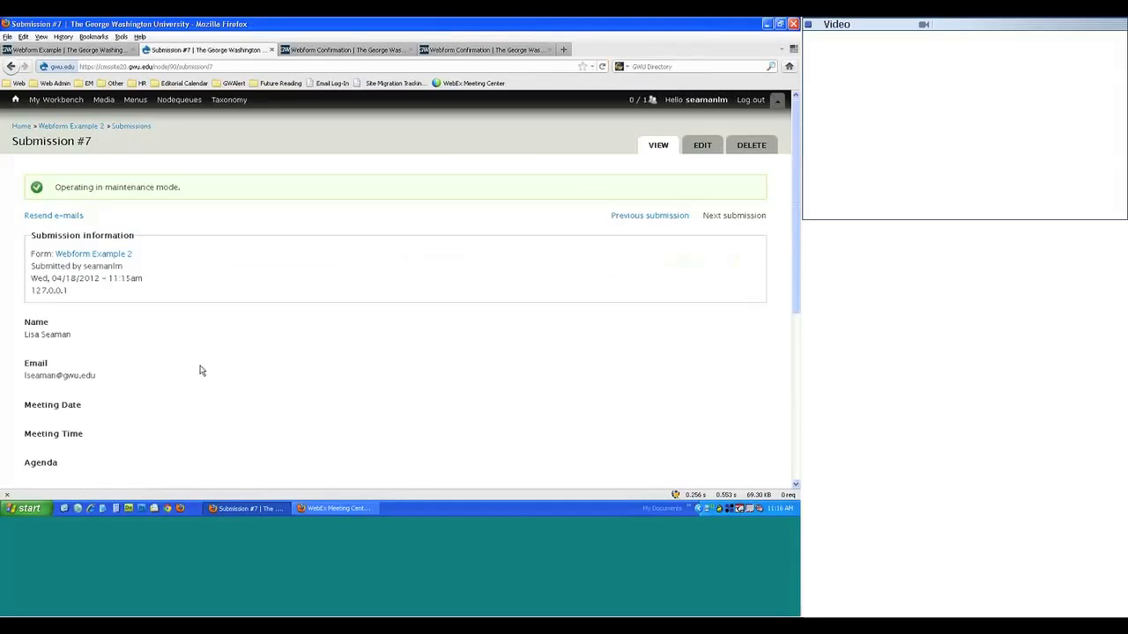
scroll(197, 369, down, 3)
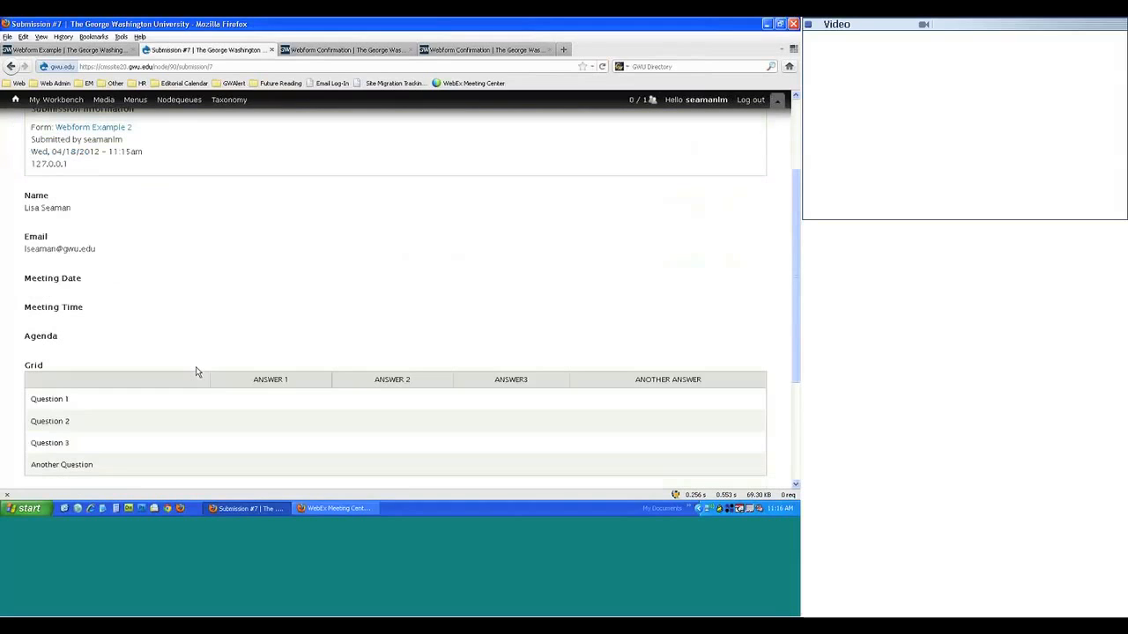
scroll(197, 371, down, 3)
scroll(198, 372, up, 6)
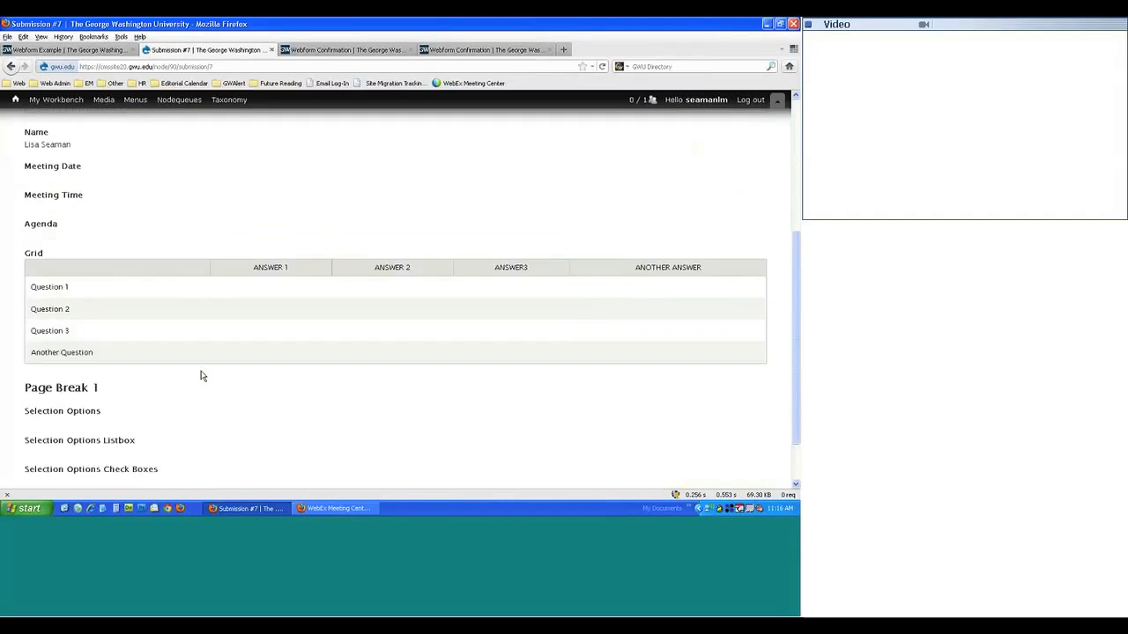
scroll(401, 328, down, 5)
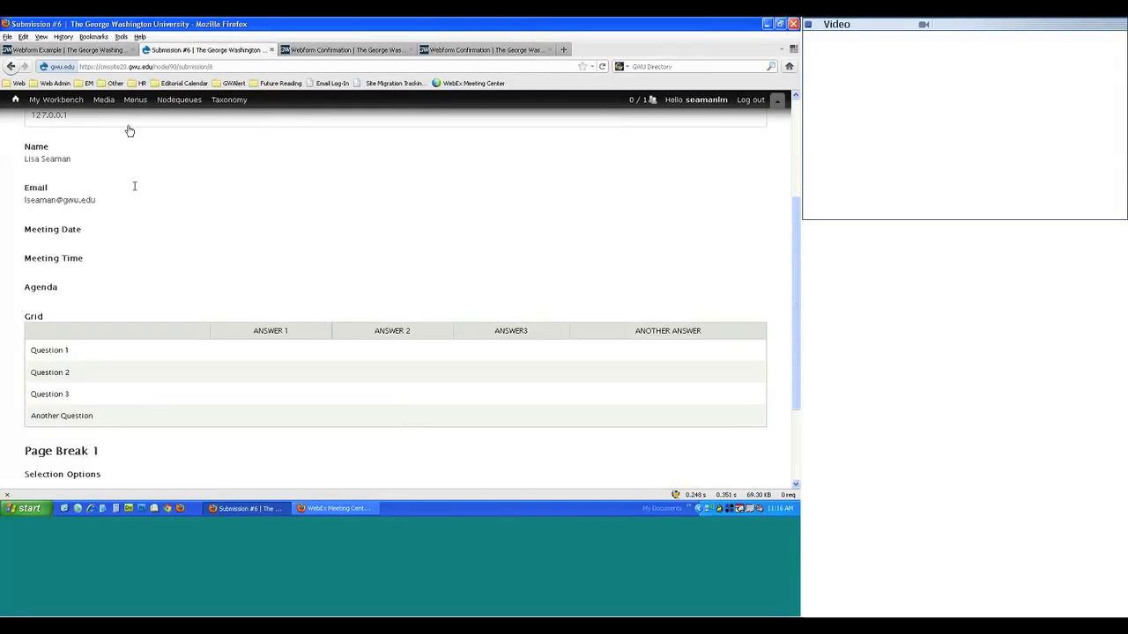
click(11, 66)
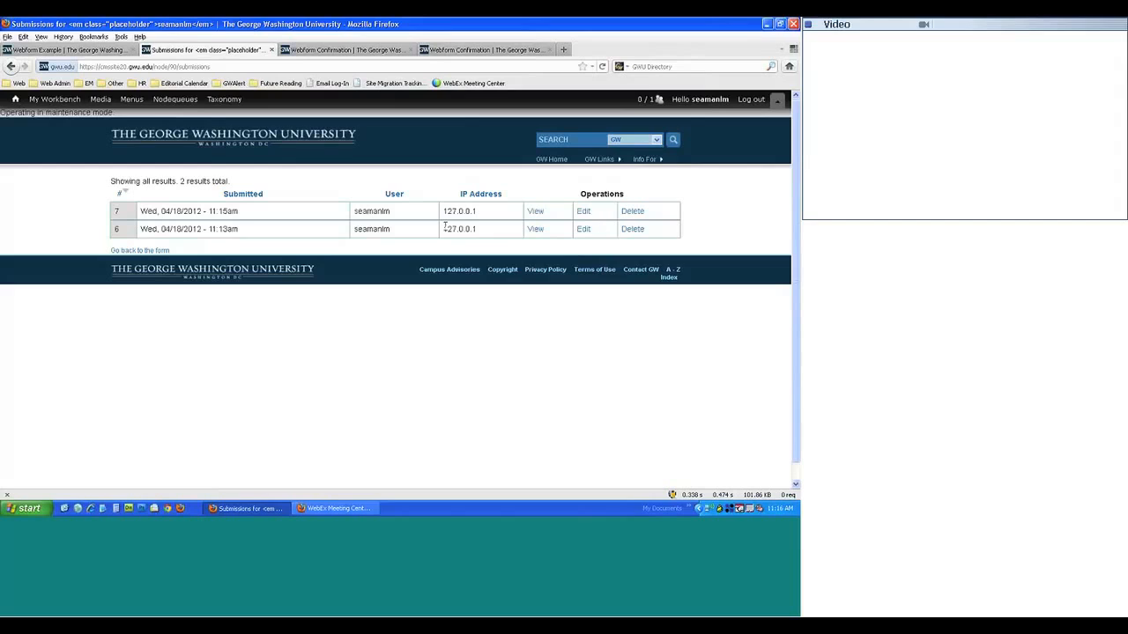
click(16, 68)
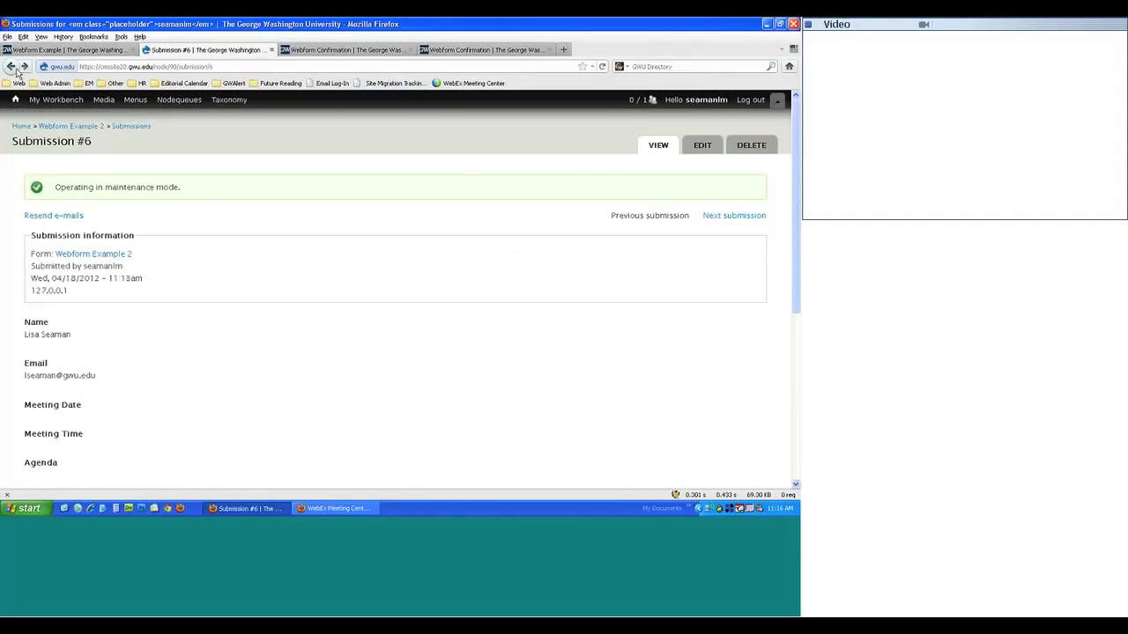
click(16, 69)
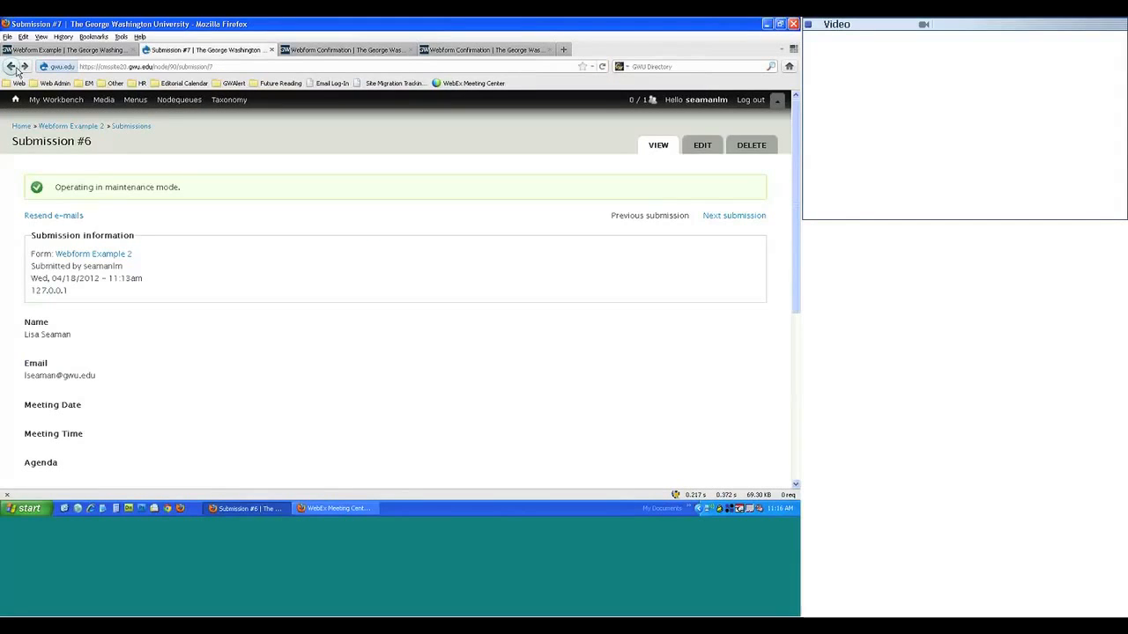
click(16, 69)
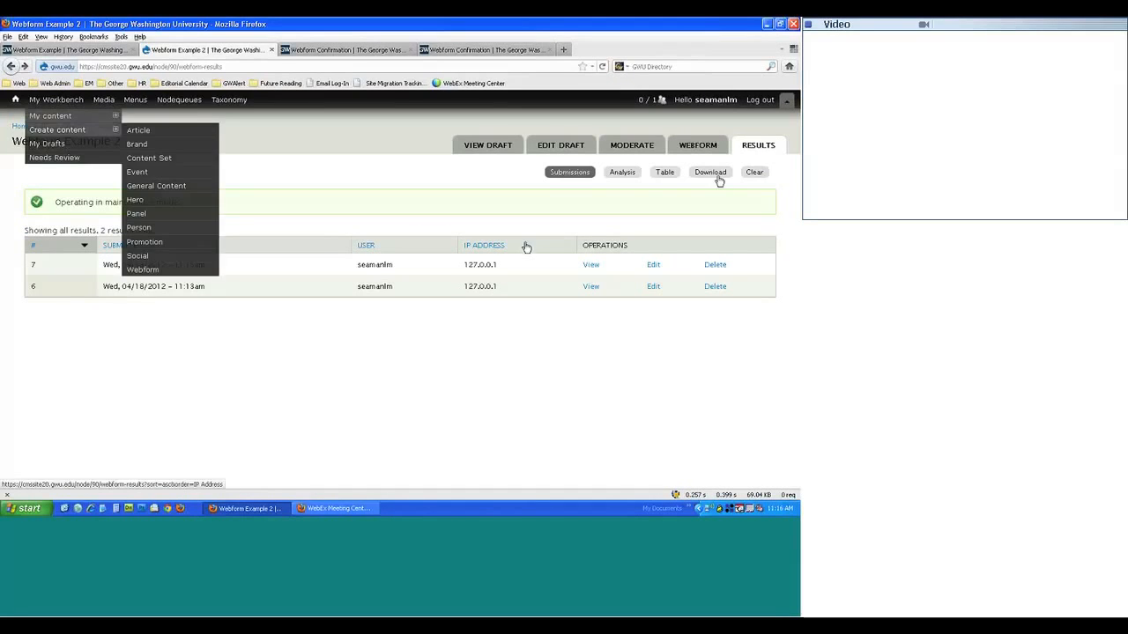
- Review the response Analysis for the form, then view the submissions as a Table
click(622, 173)
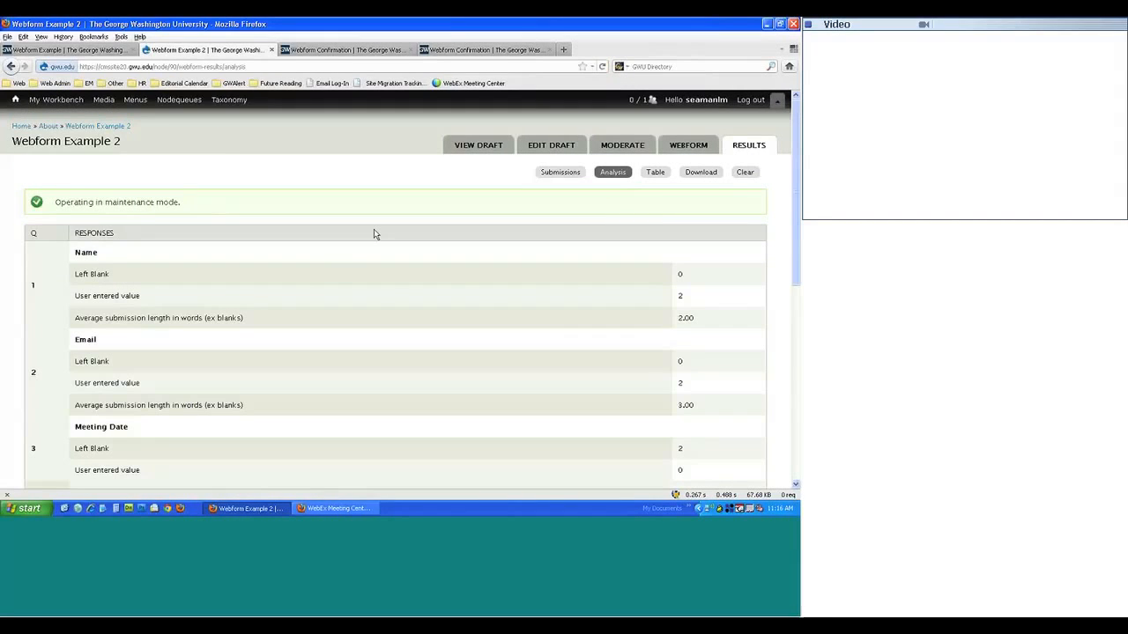
drag(76, 276, 196, 282)
click(71, 275)
scroll(484, 309, down, 3)
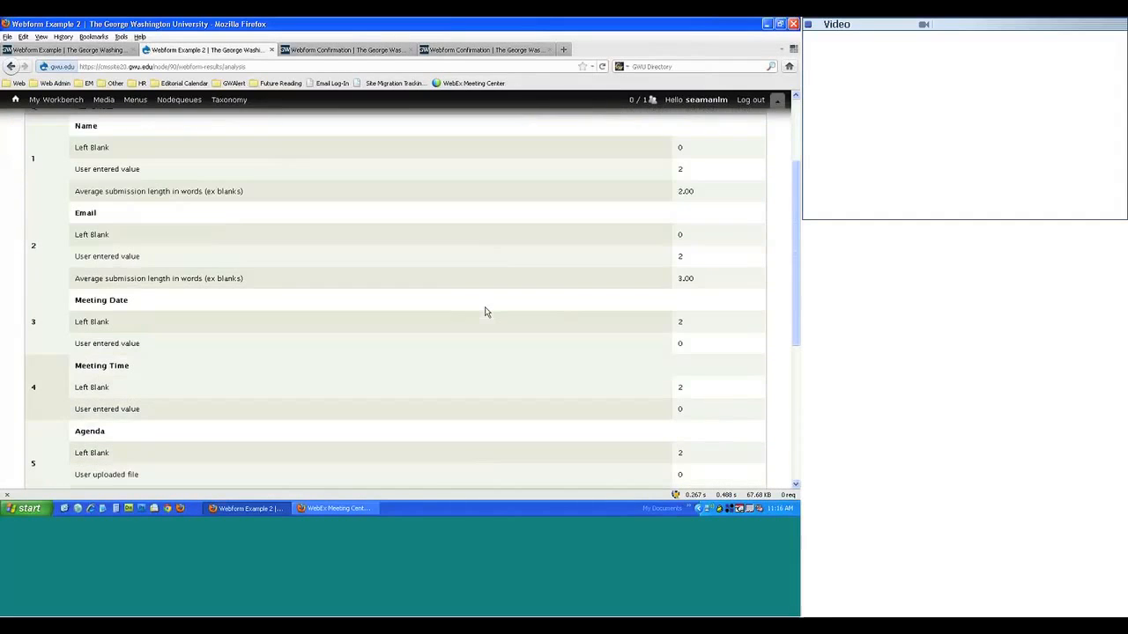
scroll(484, 312, down, 7)
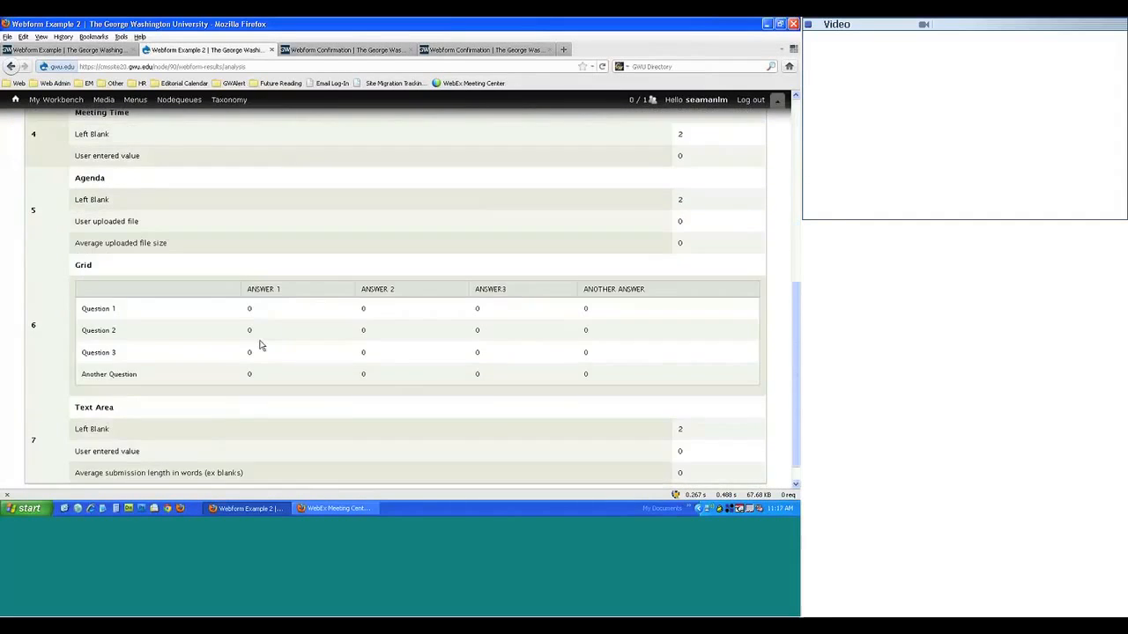
scroll(264, 339, up, 10)
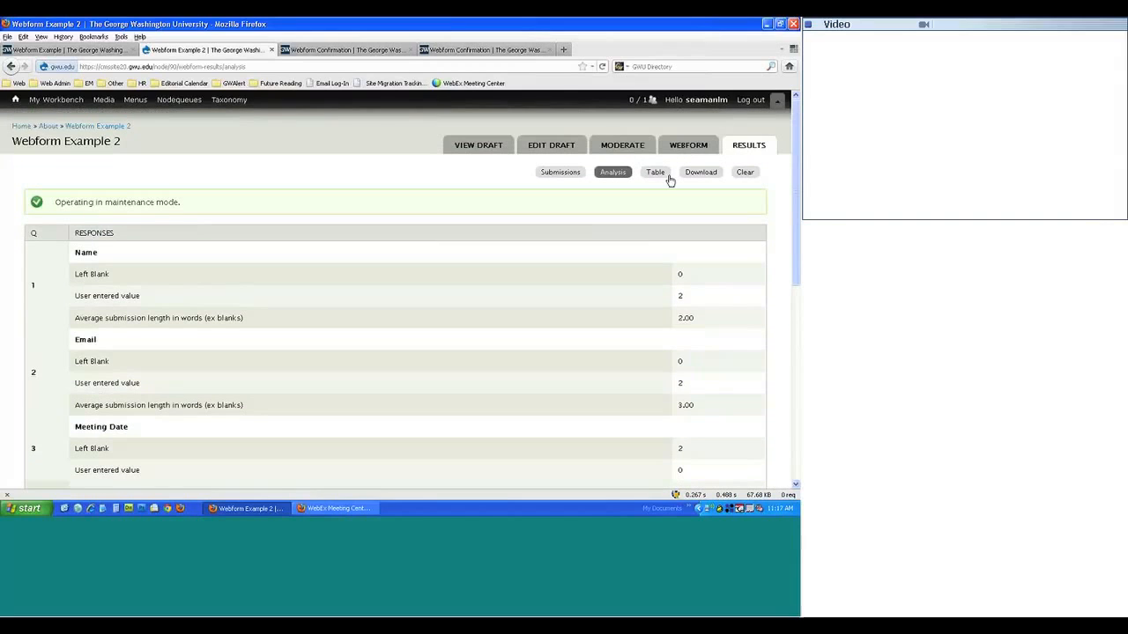
click(656, 173)
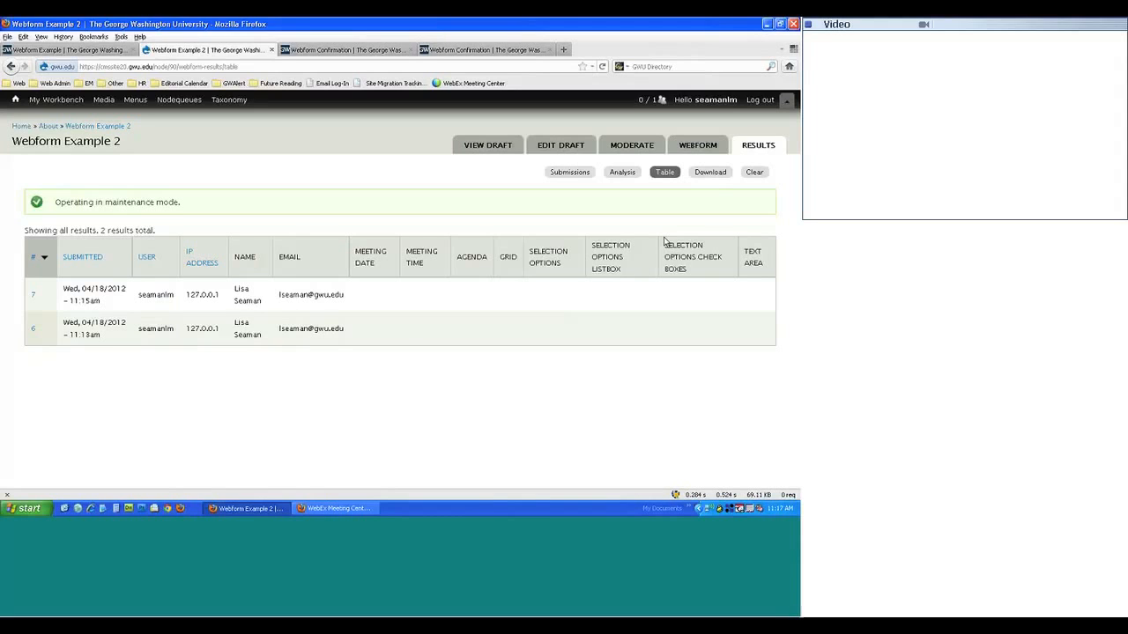
- On the Download page, choose Microsoft Excel as the export format
click(711, 174)
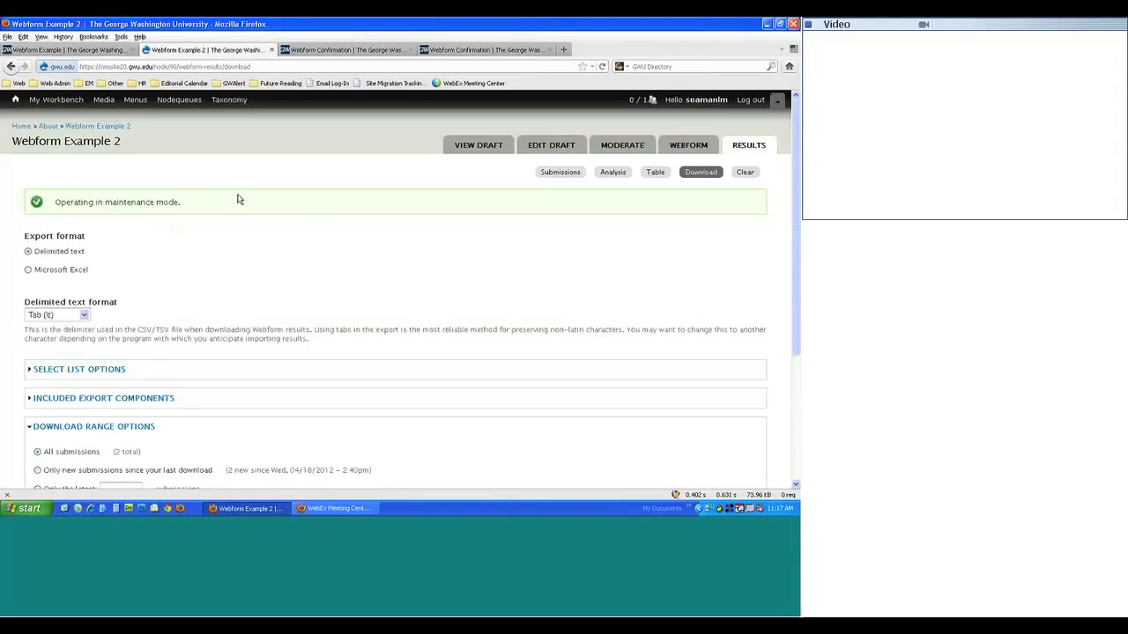
scroll(208, 241, down, 3)
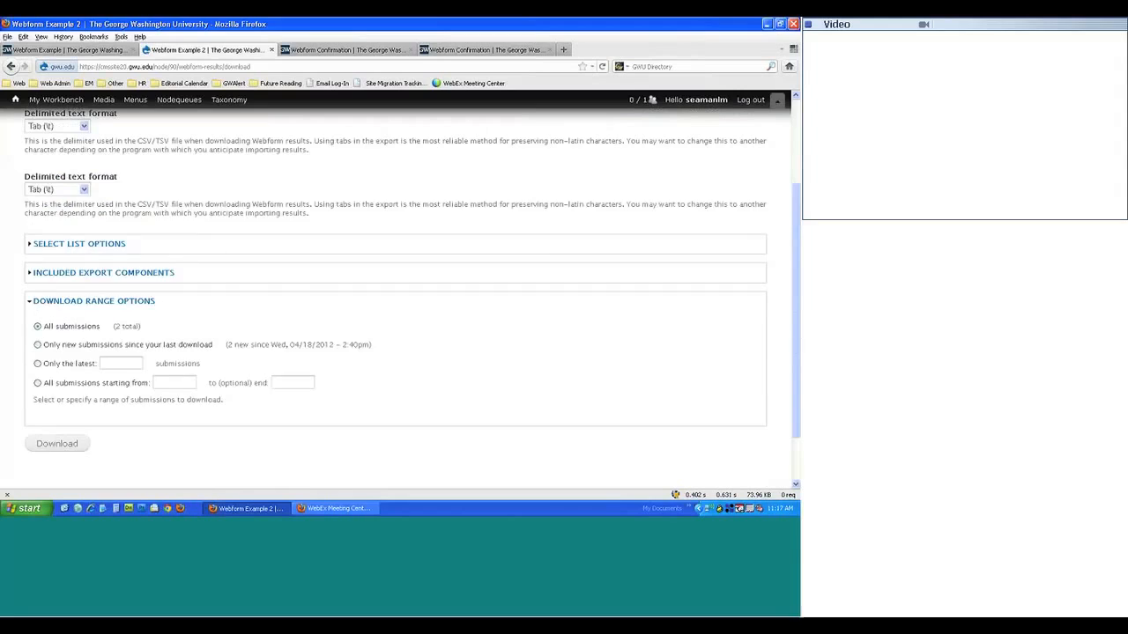
scroll(53, 212, up, 2)
click(53, 211)
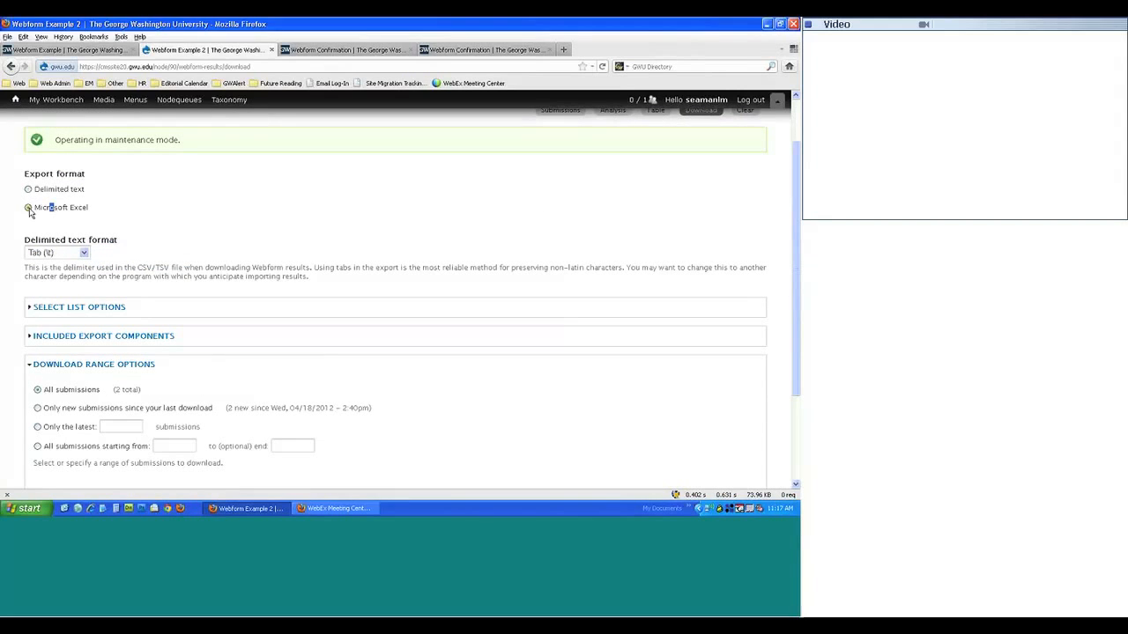
scroll(404, 268, up, 2)
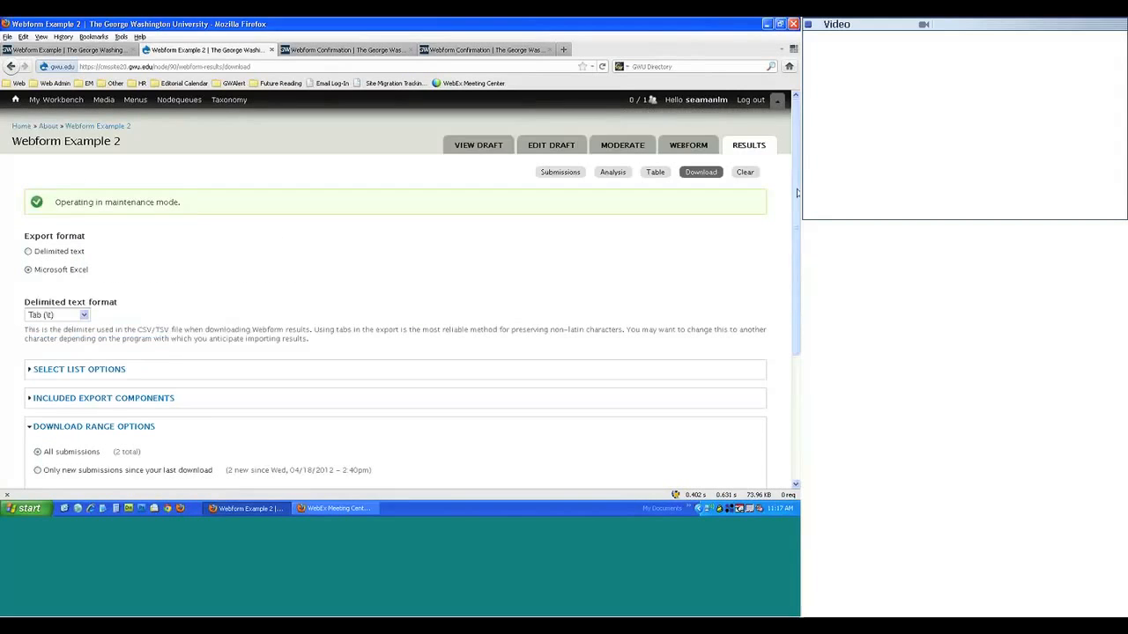
- Clear all submissions, then confirm Analysis, Submissions and Table are now empty
click(745, 174)
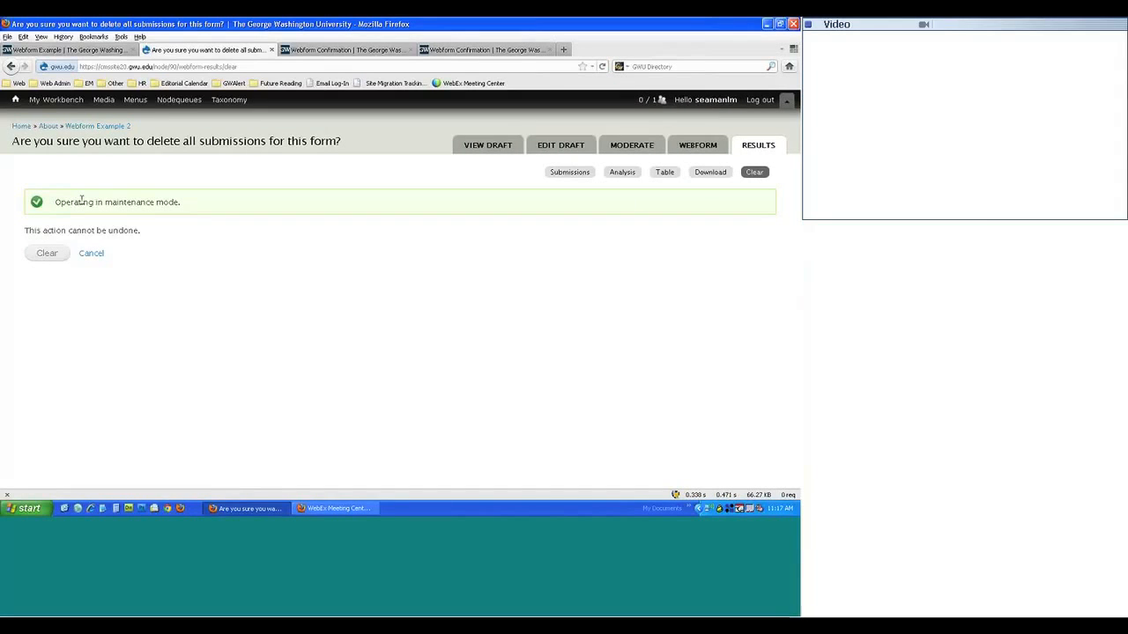
click(49, 254)
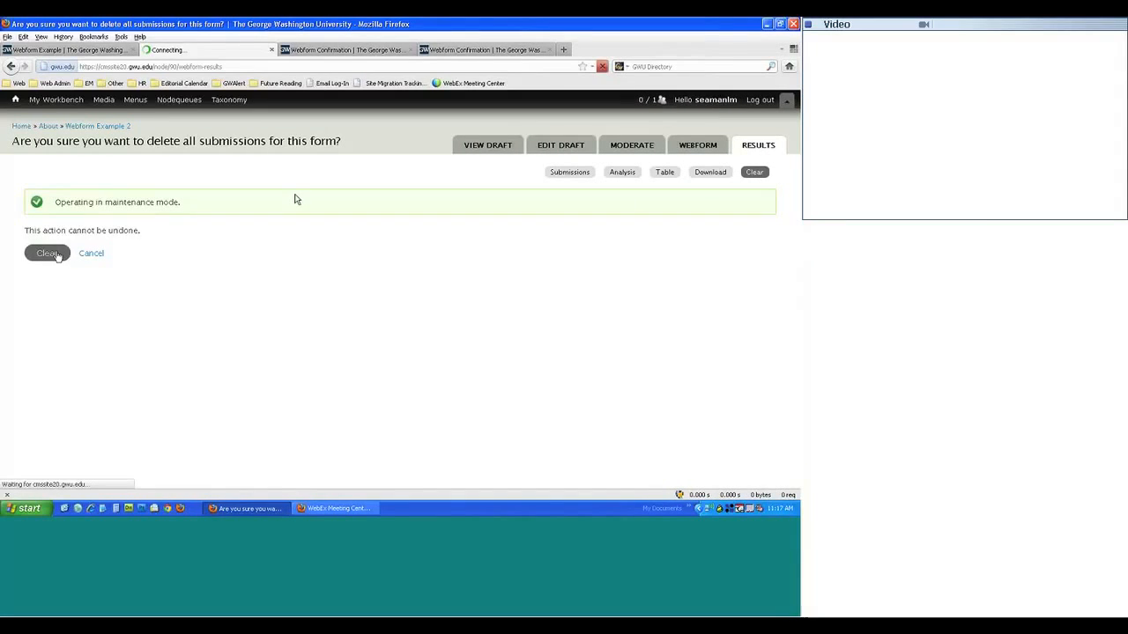
click(610, 189)
scroll(488, 276, down, 6)
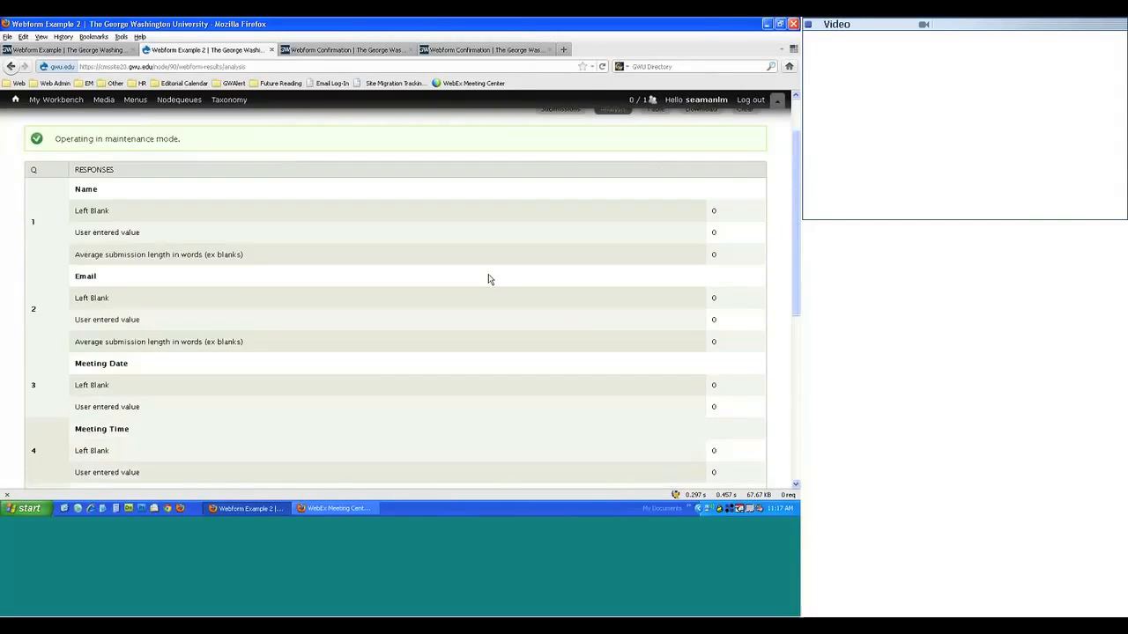
scroll(488, 285, up, 8)
click(563, 175)
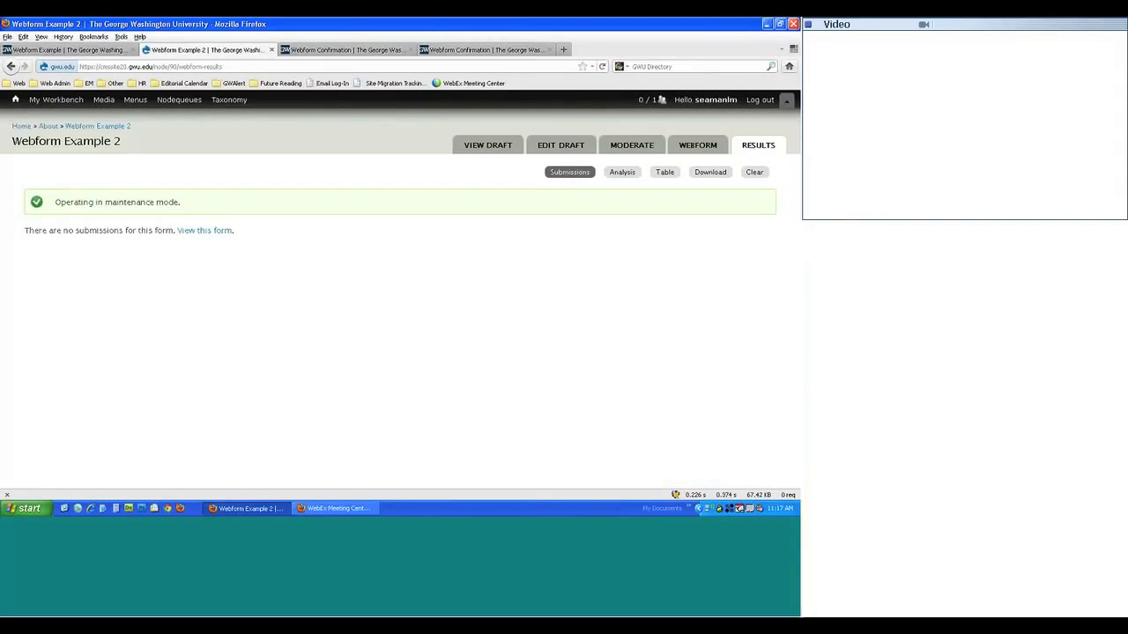
click(664, 172)
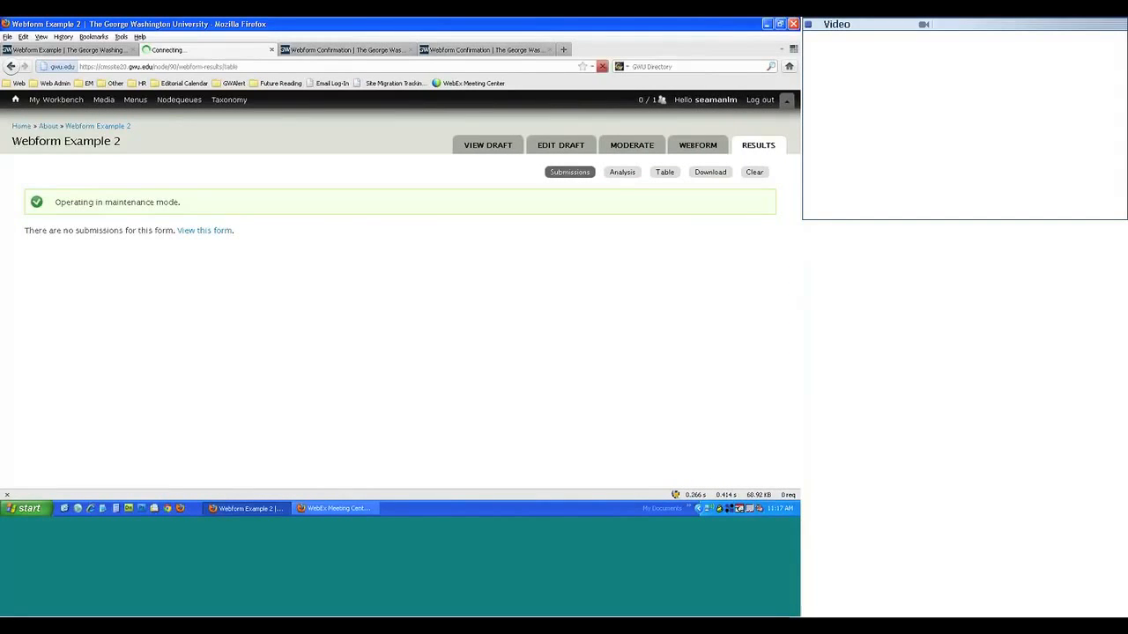